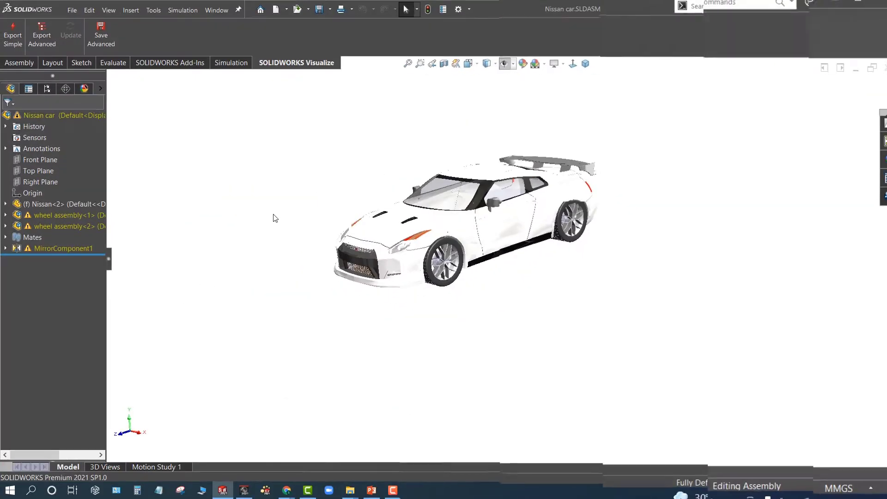
middle_drag(273, 217, 453, 129)
scroll(454, 129, down, 4)
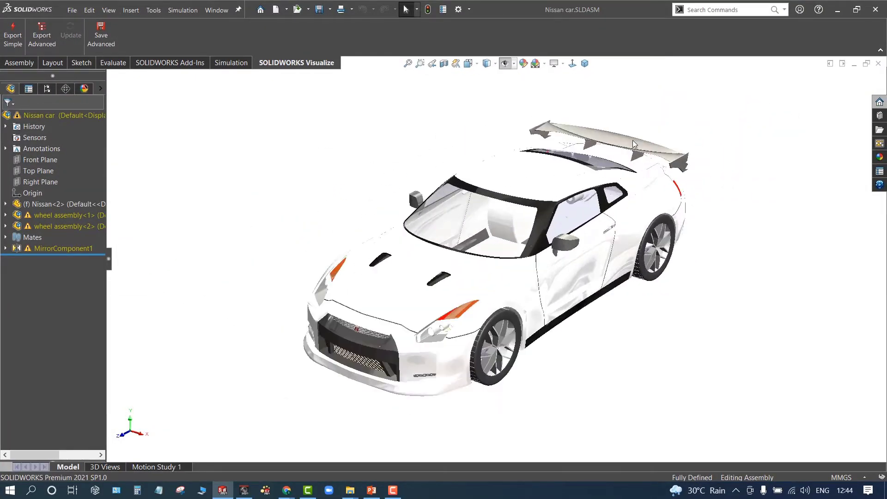
middle_drag(426, 177, 277, 189)
scroll(434, 162, up, 2)
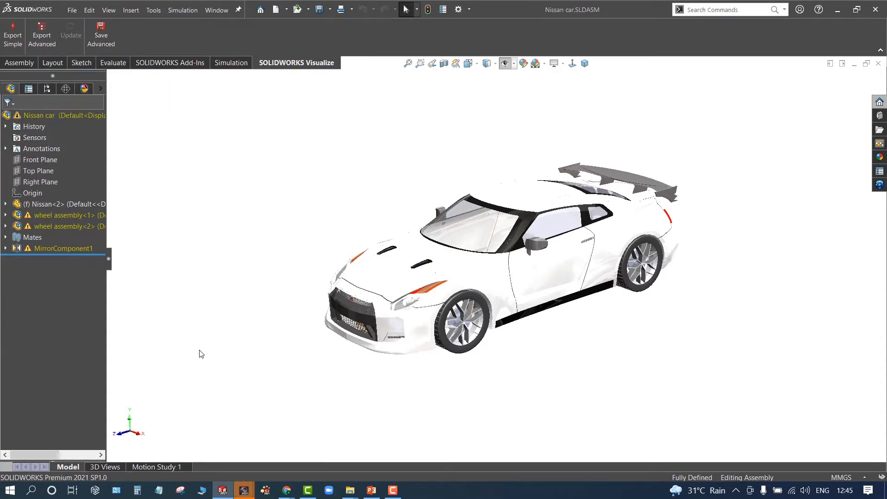
Switch to SOLIDWORKS Visualize and close the 1969Camaro project without saving its changes
mouse_move(243, 489)
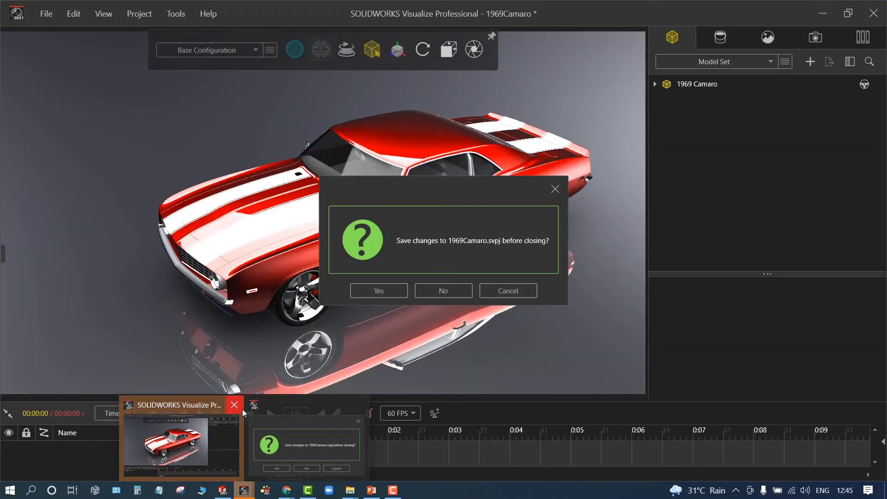
click(238, 437)
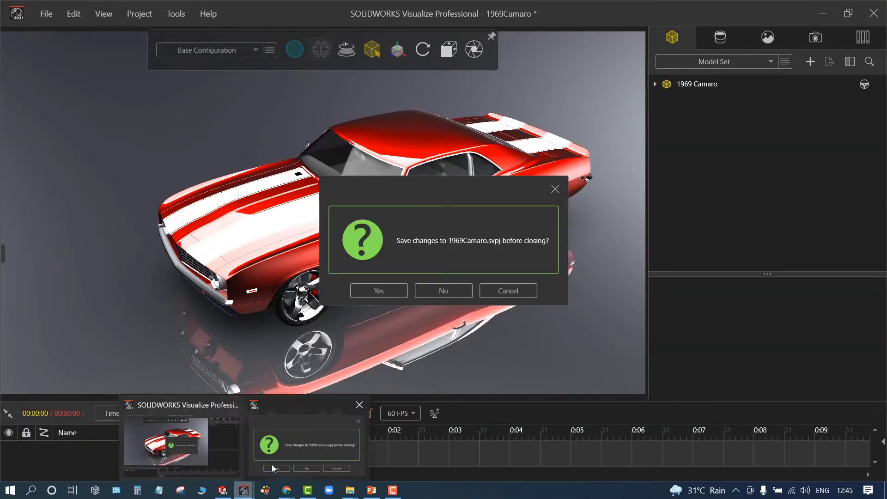
click(445, 288)
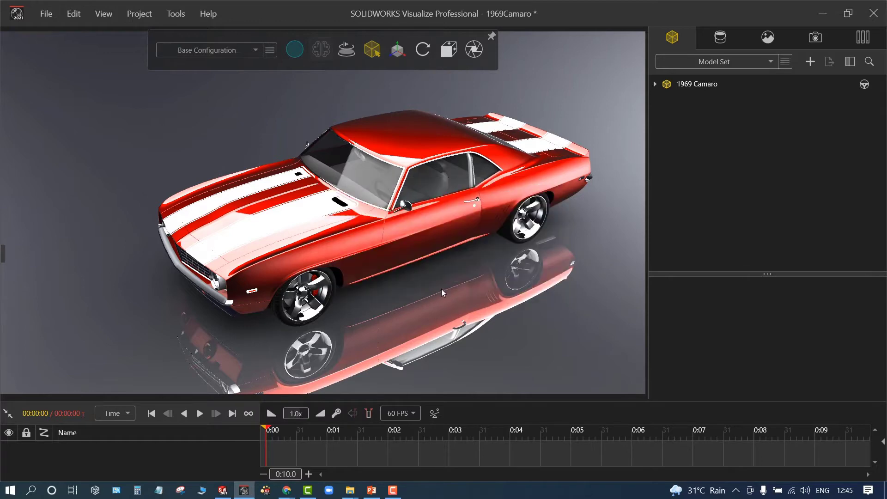
click(437, 290)
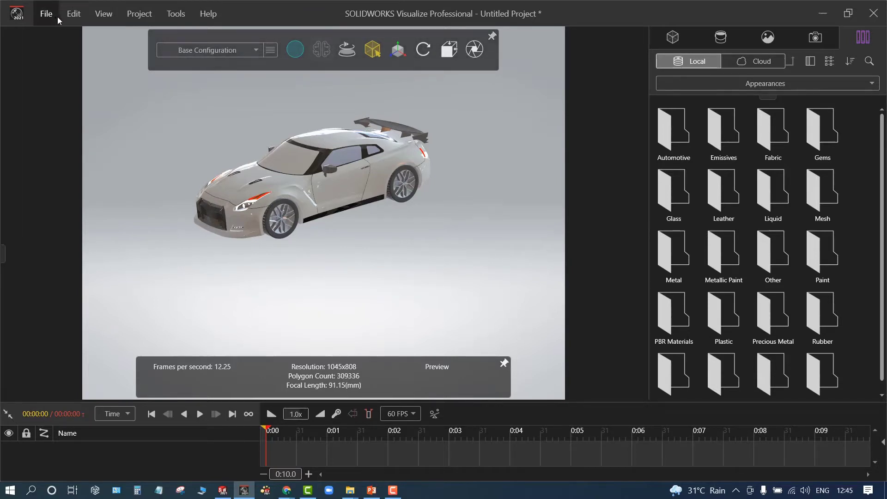
Look over the standard view options and the project's appearances, scenes and cameras
mouse_move(295, 39)
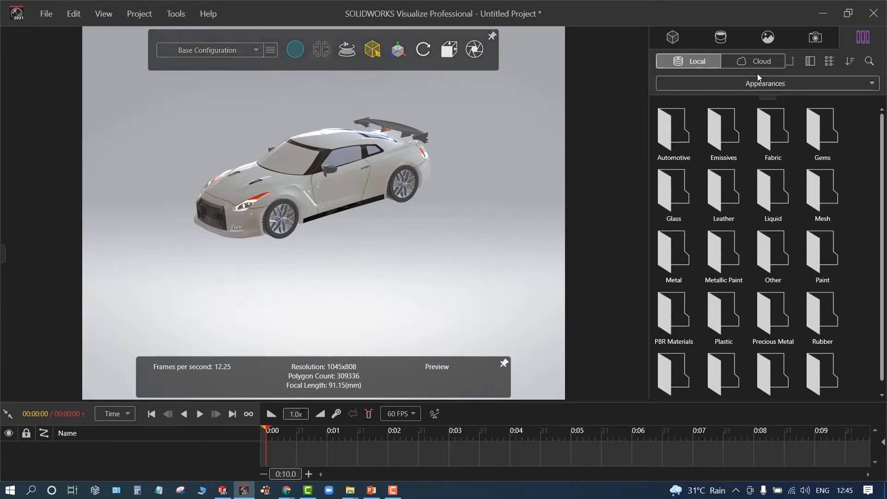
click(449, 49)
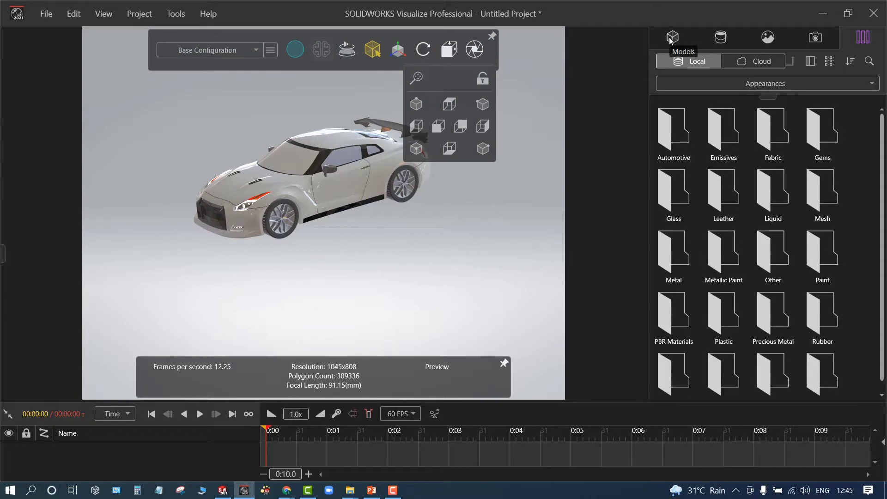
click(689, 37)
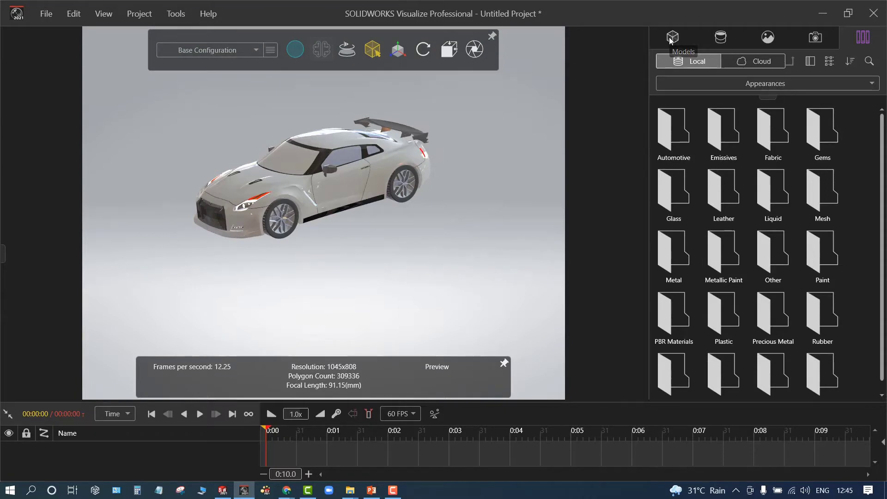
click(720, 39)
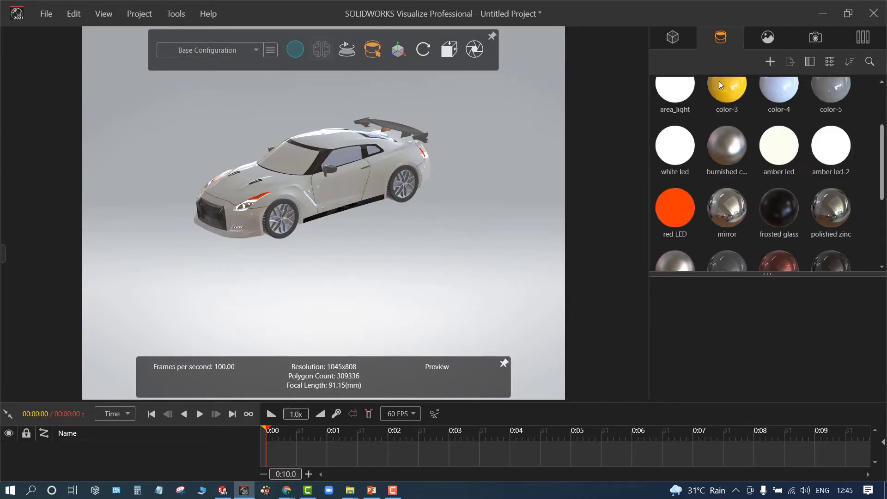
click(769, 37)
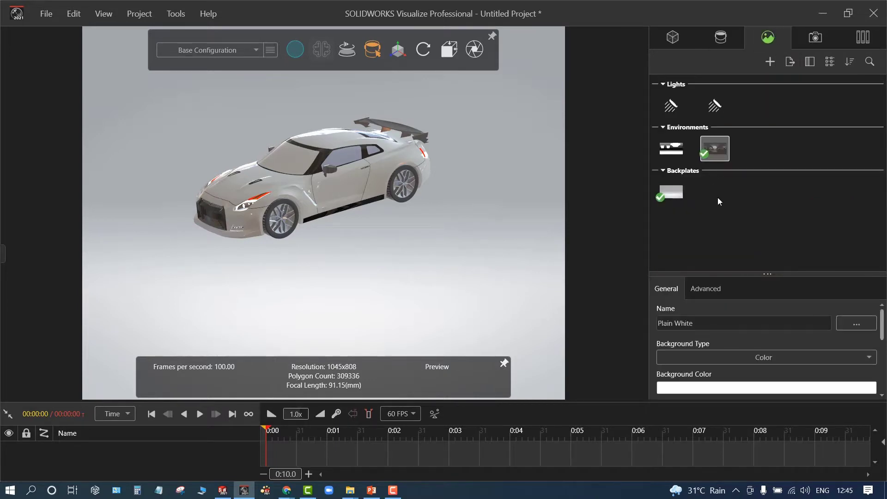
click(810, 42)
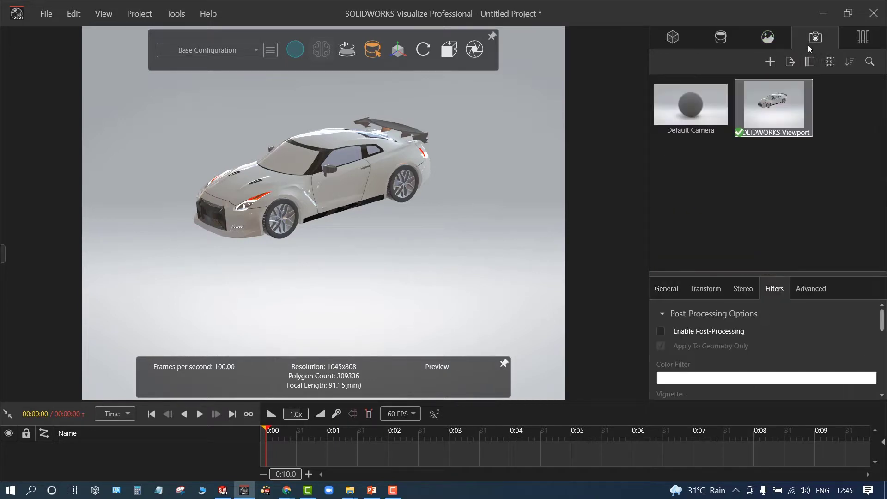
Browse the Automotive appearances in the local and cloud file libraries
click(862, 37)
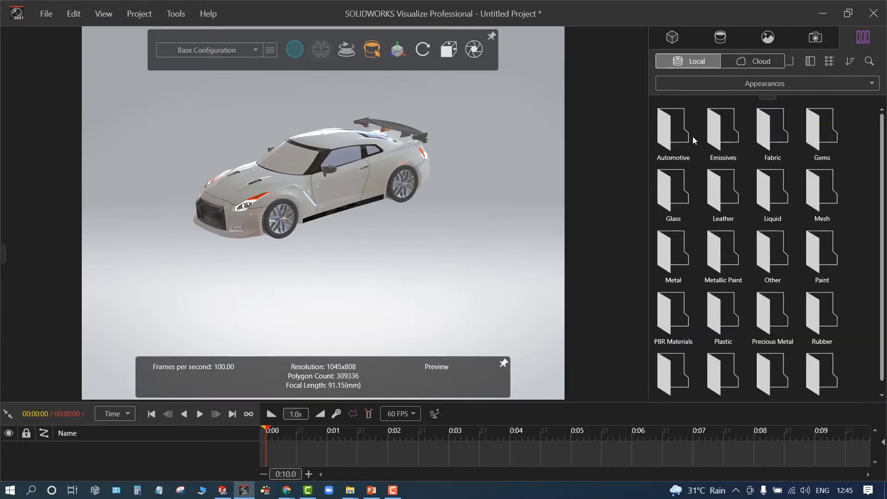
double_click(677, 139)
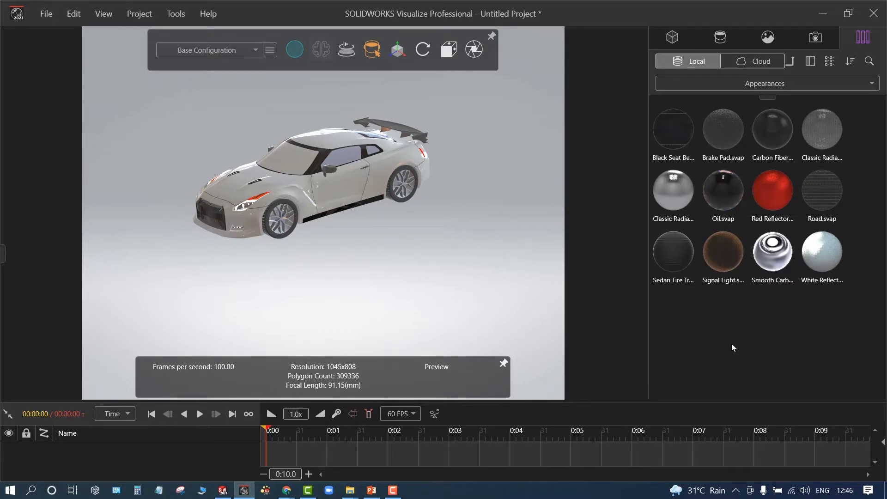
click(750, 61)
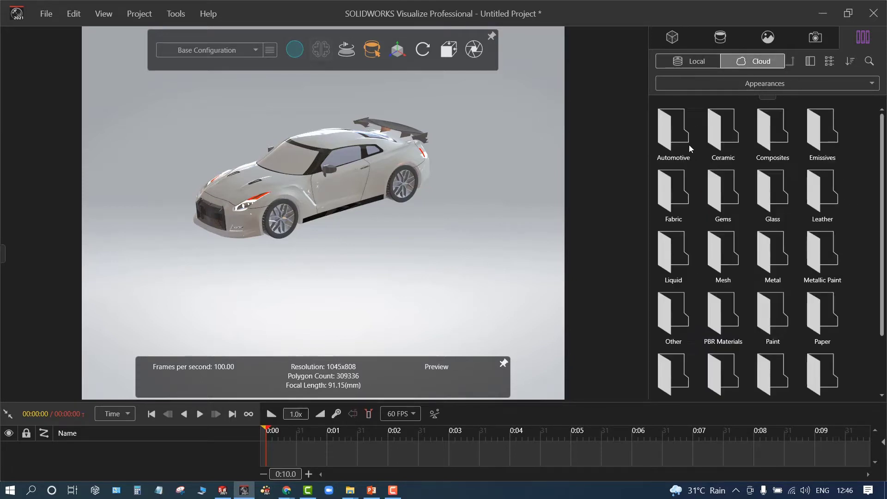
double_click(669, 132)
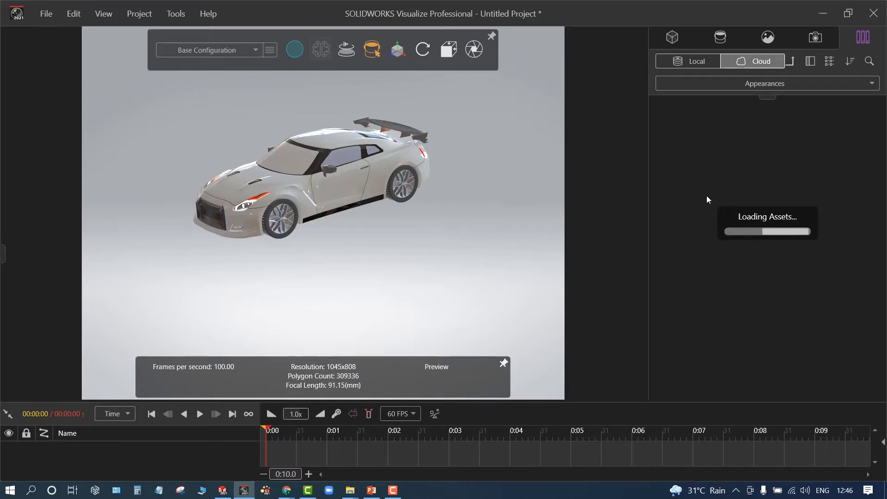
scroll(716, 212, down, 1)
scroll(716, 212, down, 1)
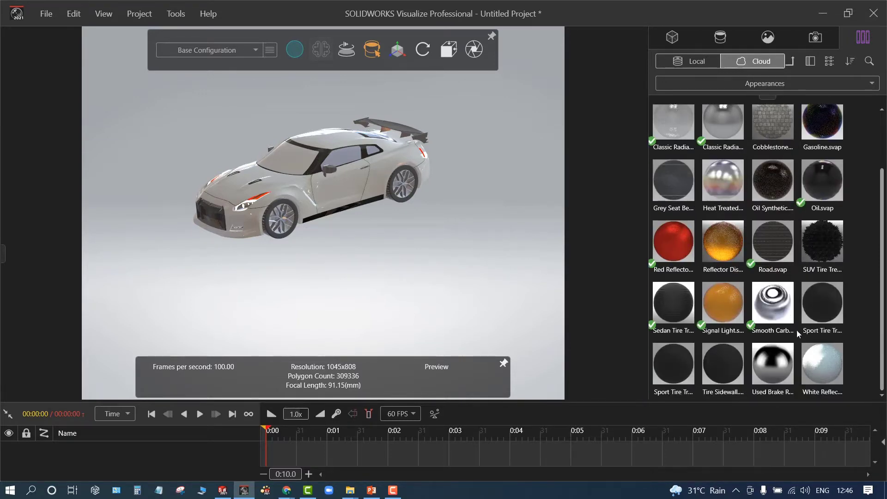
scroll(774, 303, up, 1)
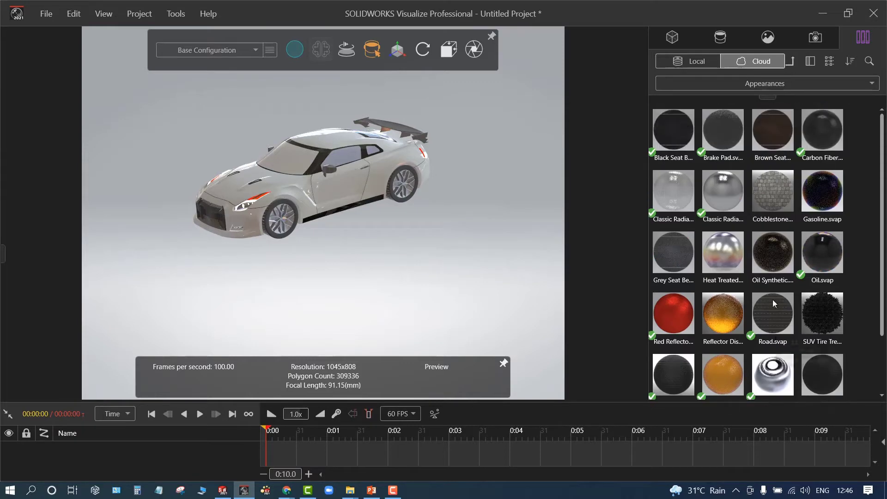
Browse the Plates category in the cloud library, opening one folder, and in the local library
click(739, 84)
click(716, 175)
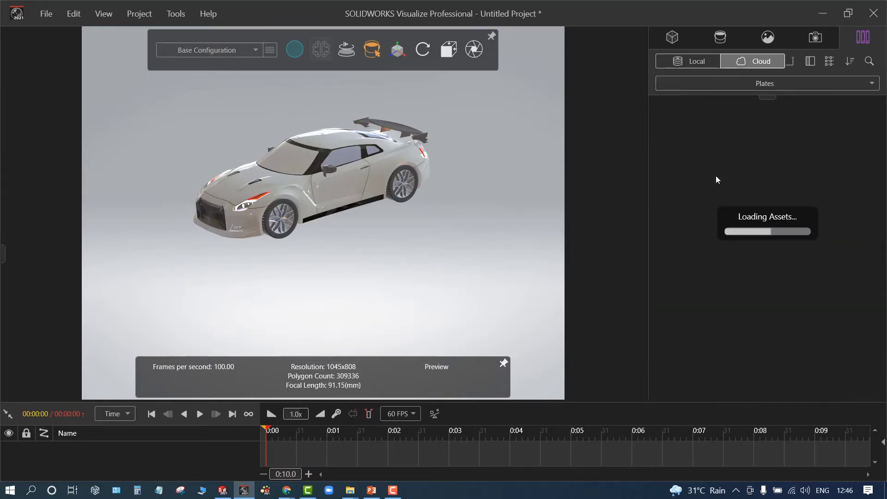
click(732, 131)
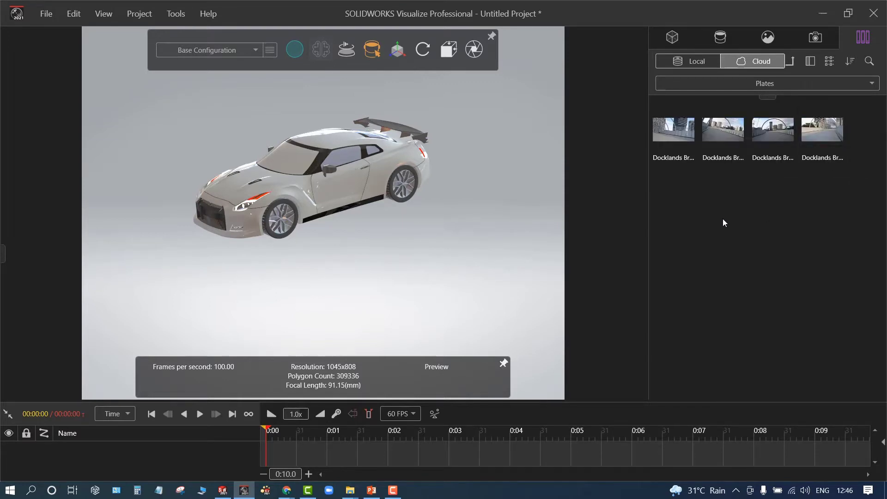
click(682, 61)
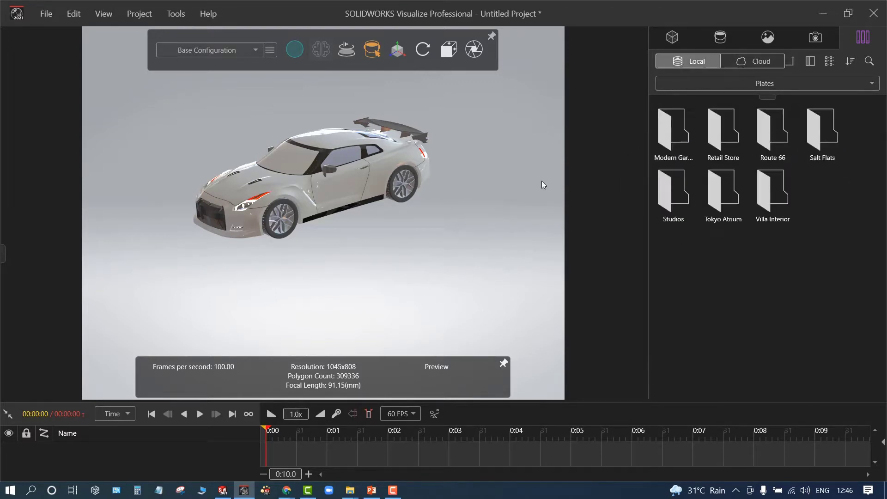
View the car up close in the Accurate render mode and return to Preview mode
scroll(309, 104, up, 4)
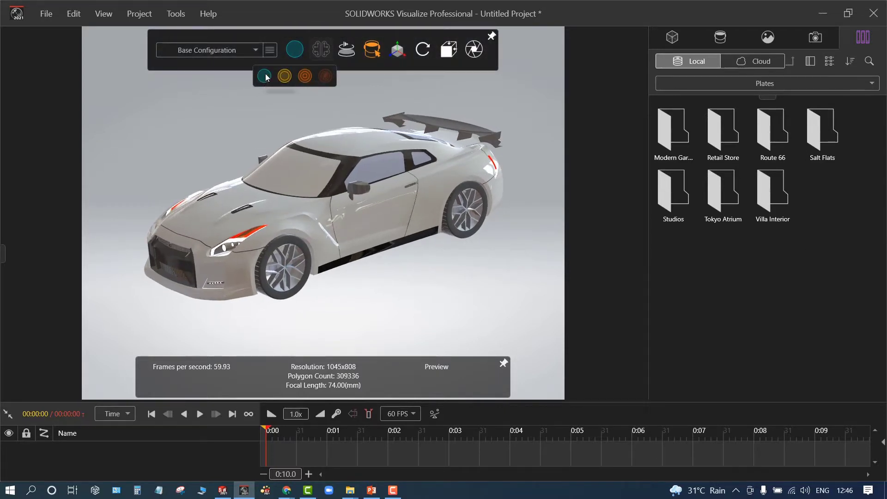
click(306, 76)
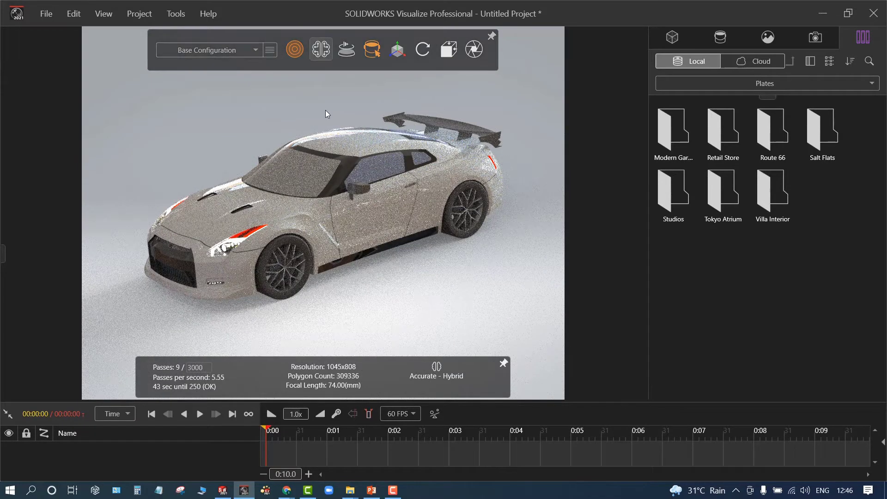
scroll(368, 110, up, 2)
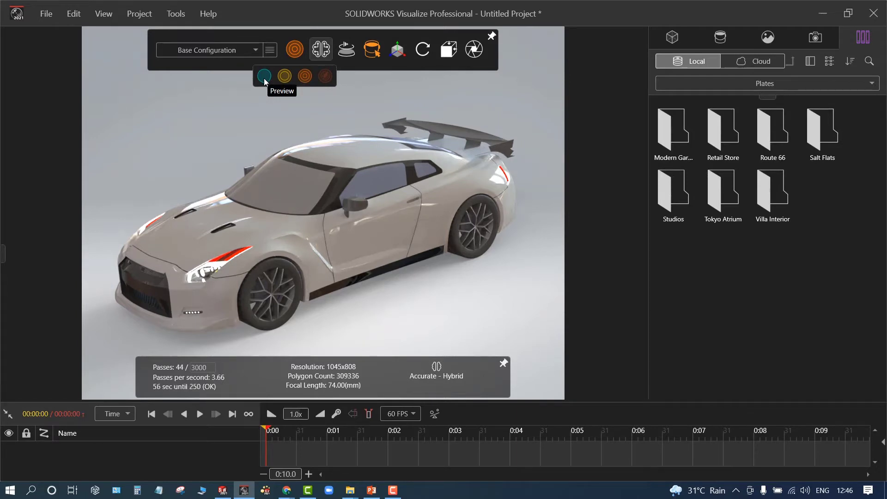
click(264, 76)
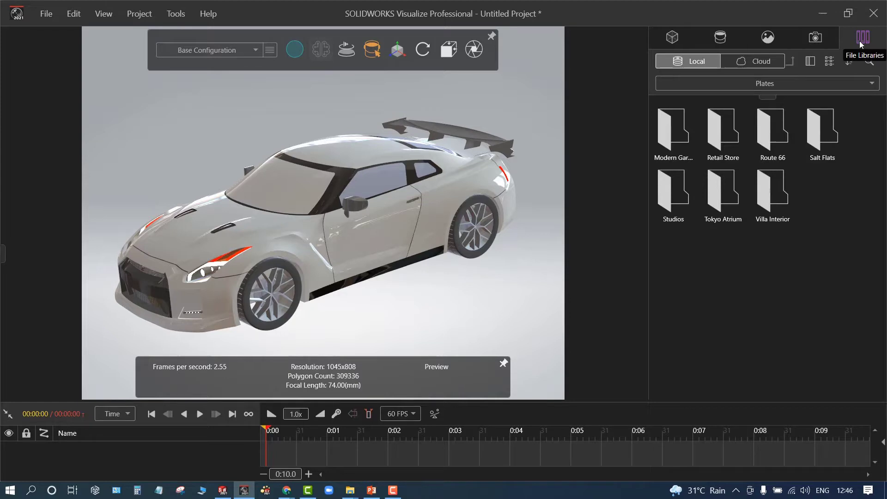
Apply the Fall Street.hdr environment from the local Environments library to the car scene
click(710, 86)
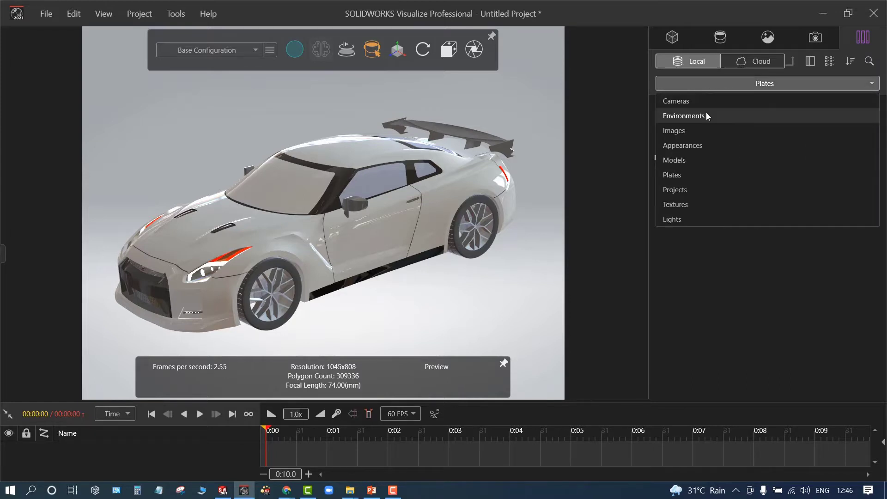
click(706, 116)
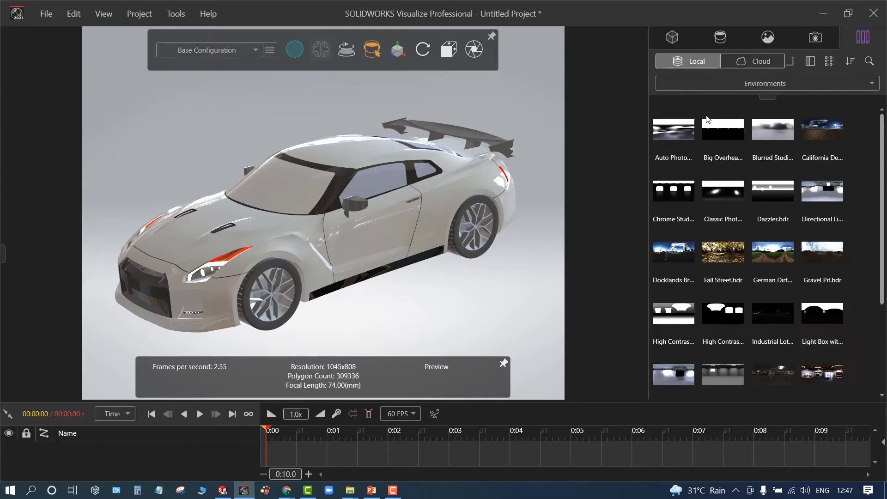
click(726, 251)
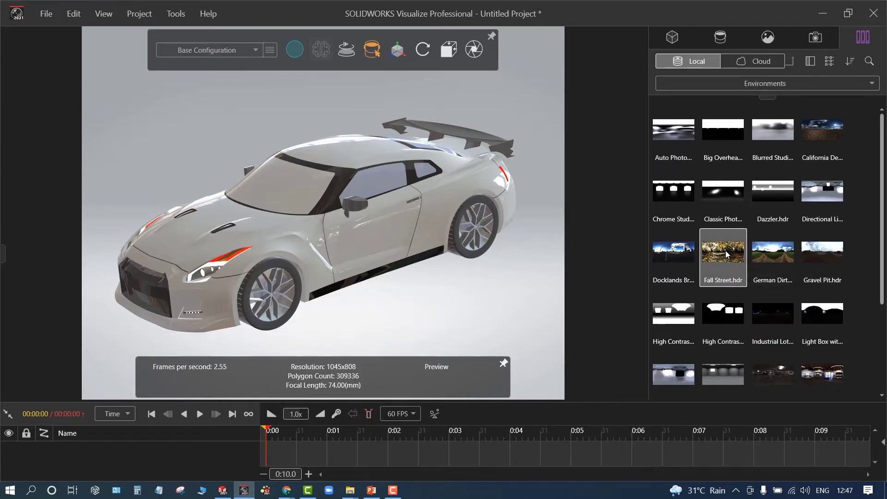
drag(725, 251, 346, 126)
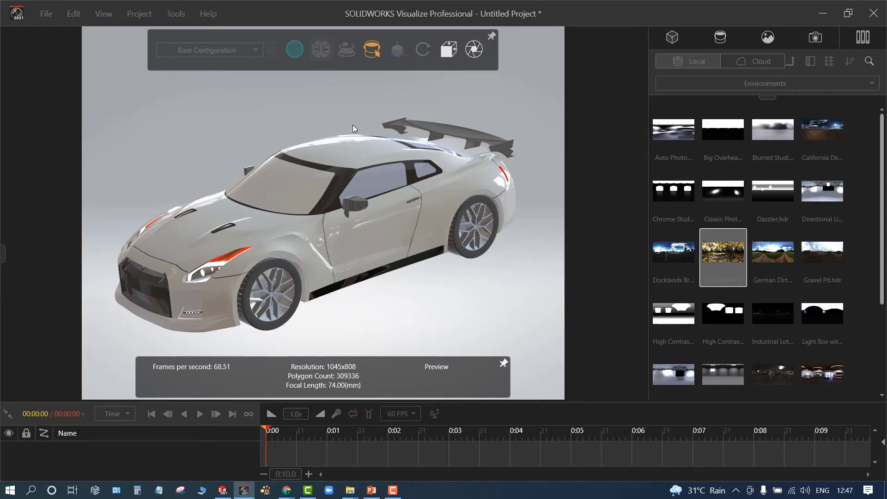
Hide the Studio Soft Grey 12 backplate so the Fall Street environment serves as the background
click(816, 37)
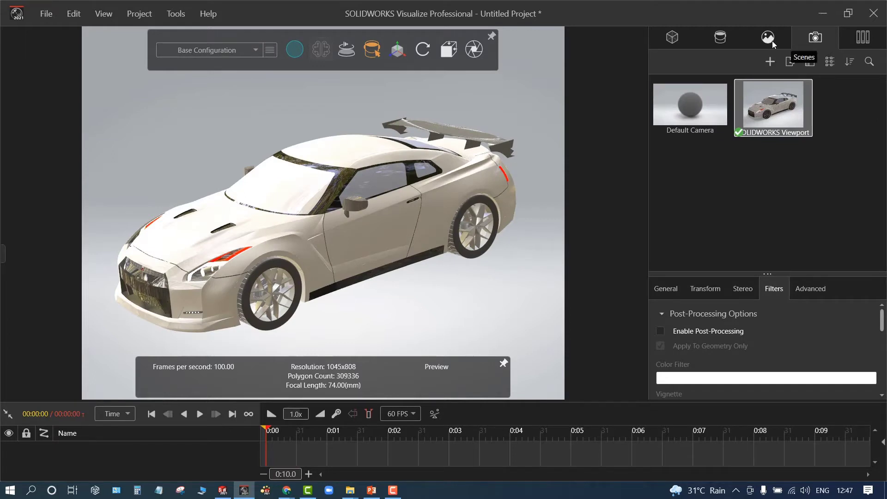
click(772, 40)
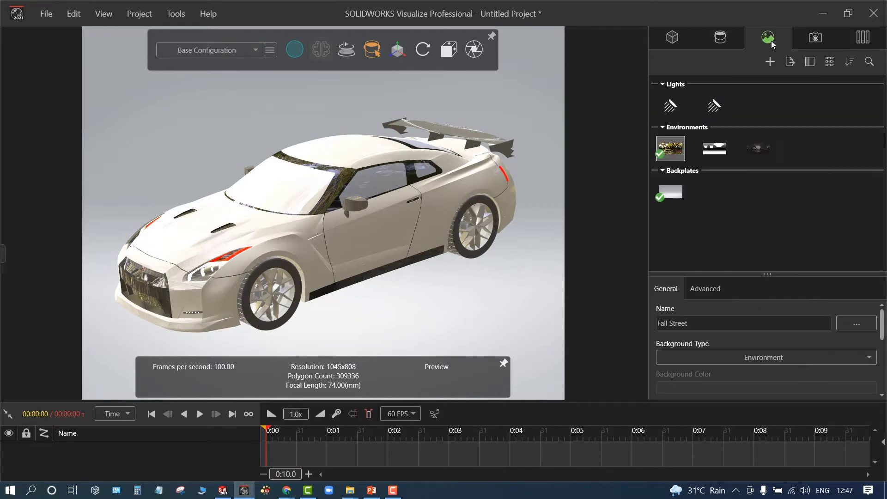
click(677, 197)
click(660, 344)
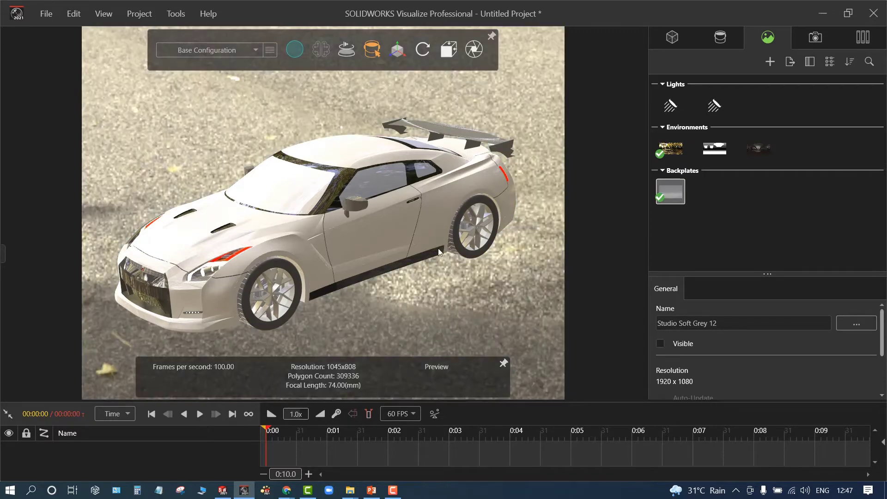
Zoom out and orbit the camera to frame the car from its side on the Fall Street road
scroll(432, 245, down, 5)
drag(431, 242, 319, 215)
click(320, 215)
right_click(340, 224)
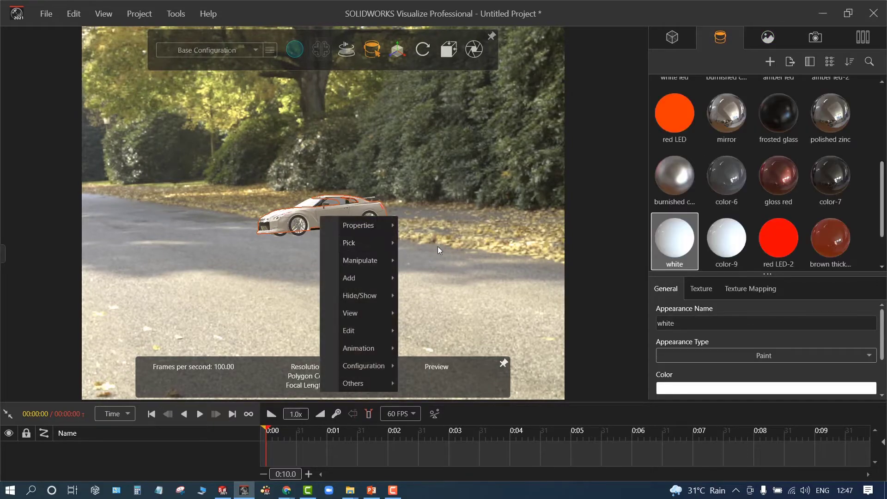
click(437, 246)
drag(488, 246, 410, 248)
scroll(307, 208, up, 1)
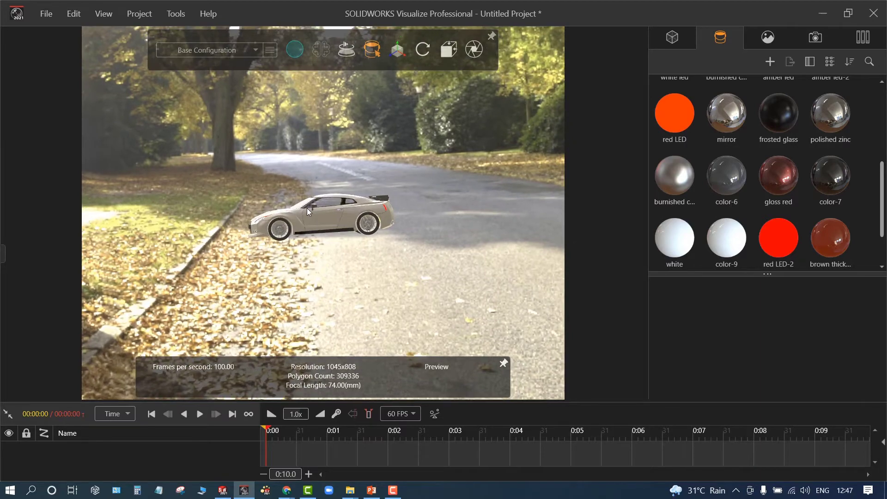
scroll(345, 168, down, 1)
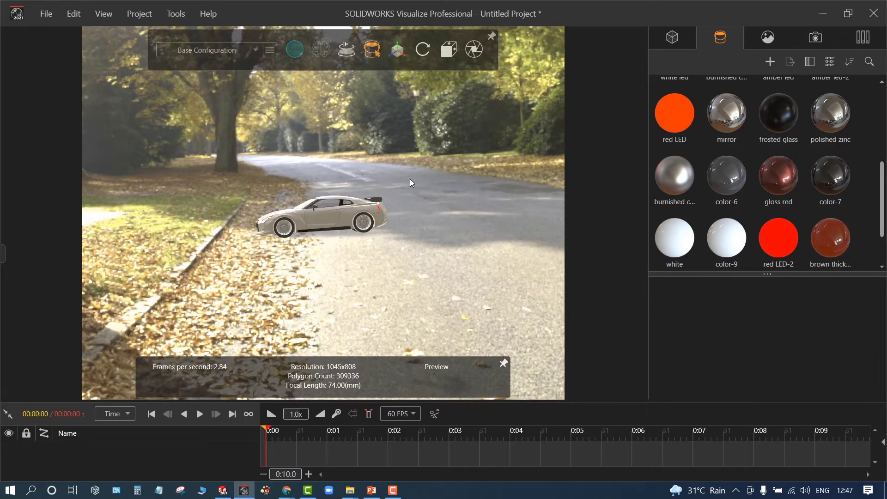
Apply the Warehouse environment from the local Environments library to the car scene and check the car up close in it
drag(409, 179, 434, 189)
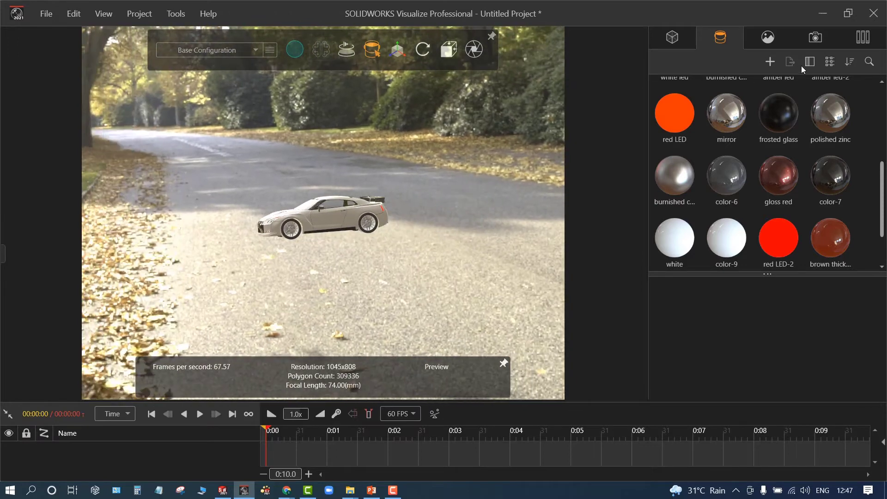
click(863, 37)
scroll(762, 185, down, 3)
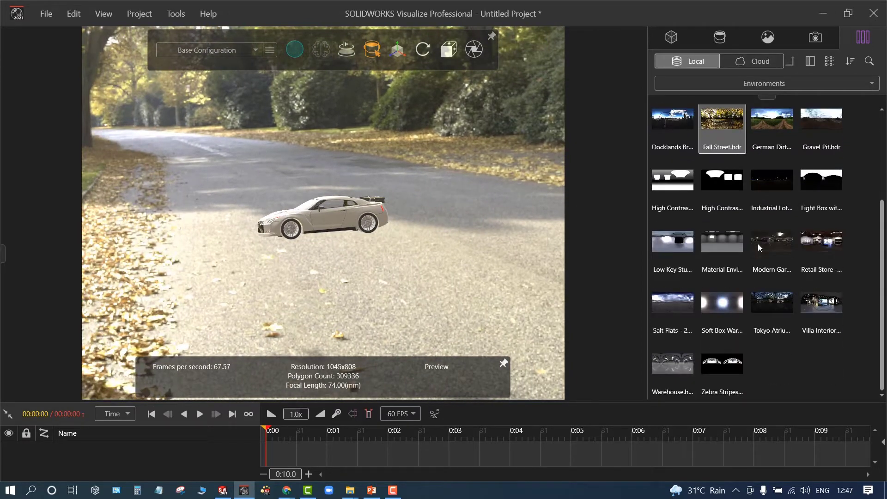
scroll(735, 300, up, 2)
scroll(730, 289, down, 2)
drag(664, 370, 342, 217)
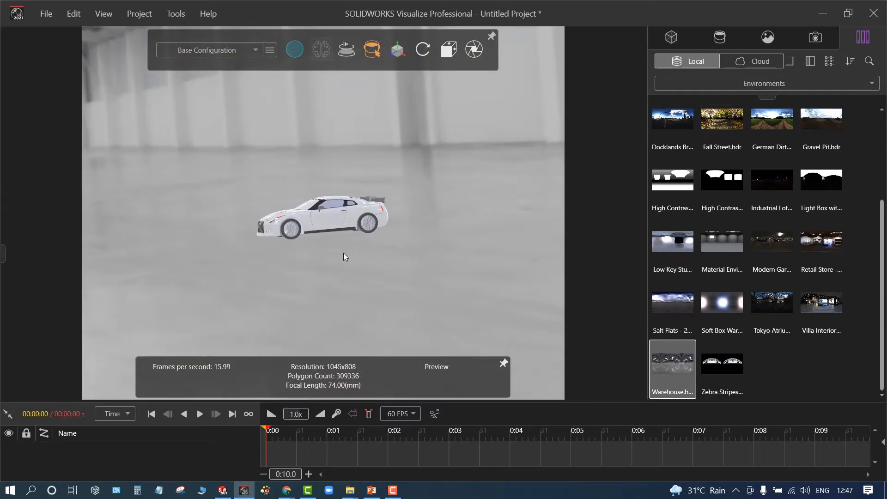
drag(342, 253, 326, 242)
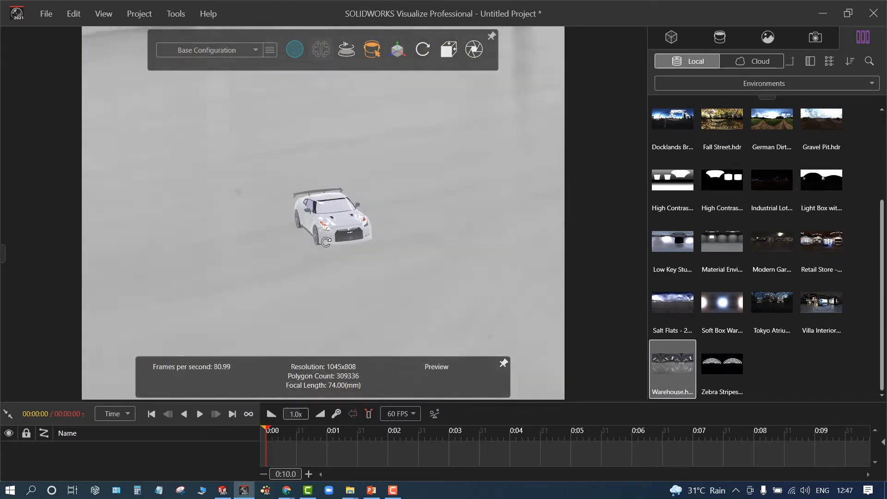
middle_drag(326, 241, 250, 195)
scroll(334, 221, up, 5)
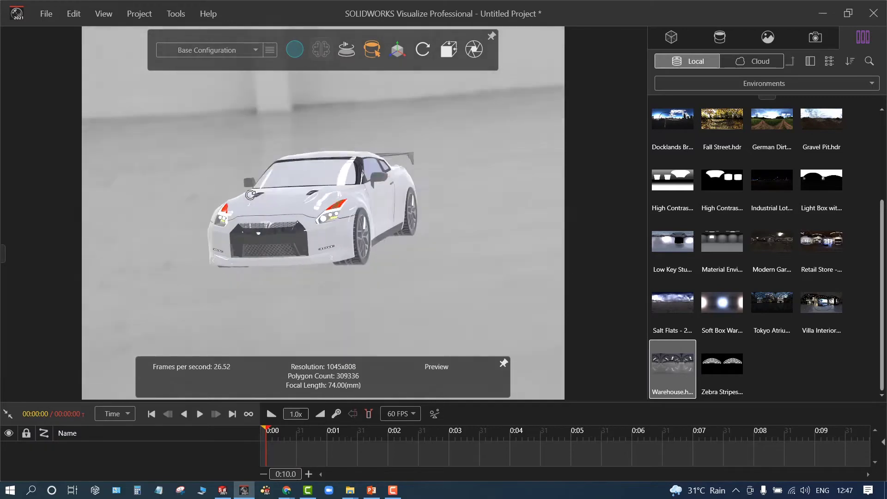
drag(250, 194, 226, 224)
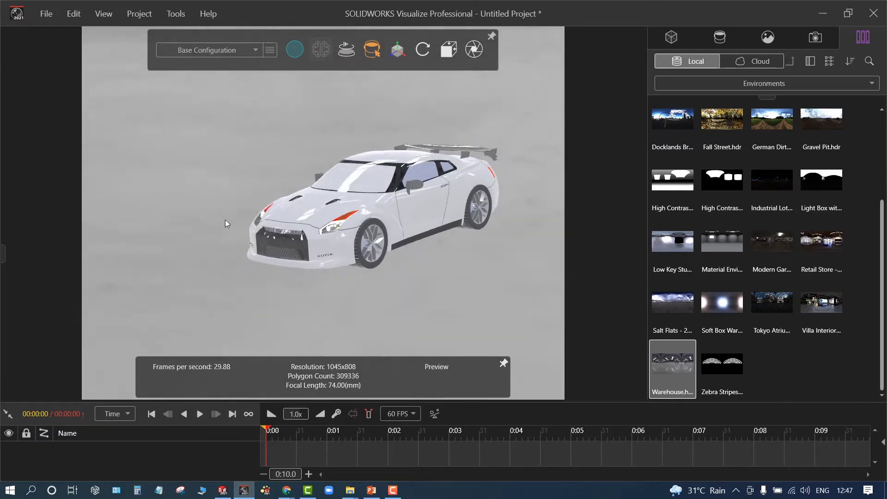
Try the Auto Photo environment from the local Environments library on the car scene
scroll(741, 168, up, 3)
drag(670, 132, 191, 182)
drag(251, 195, 351, 203)
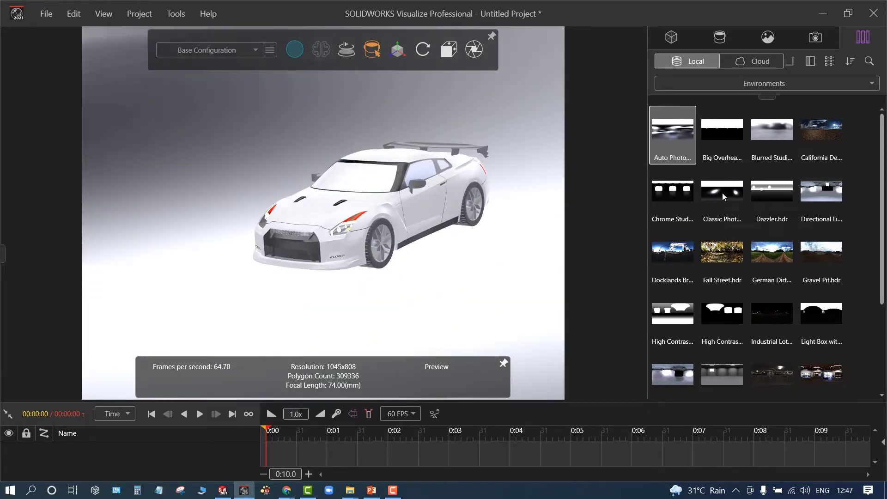
Apply the Classic Photo environment from the local Environments library to the car scene
drag(723, 193, 173, 159)
drag(217, 178, 86, 299)
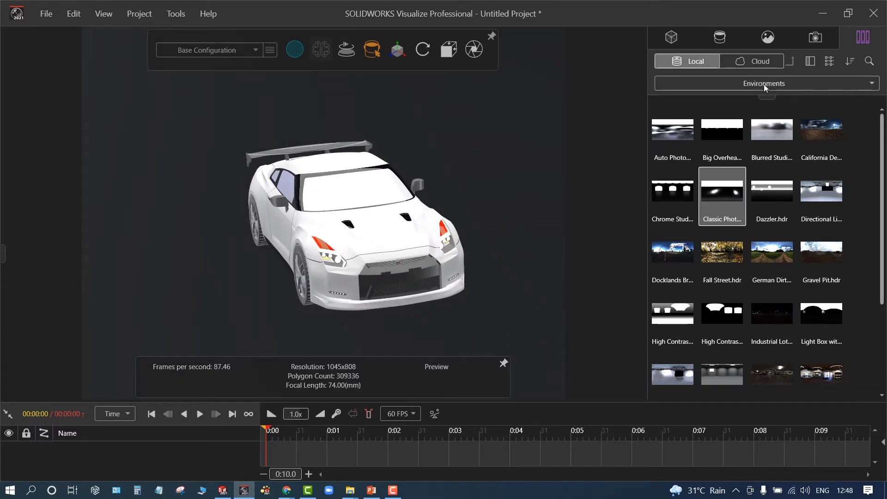
Look through the Plates, Textures and Images categories of the local library
click(751, 83)
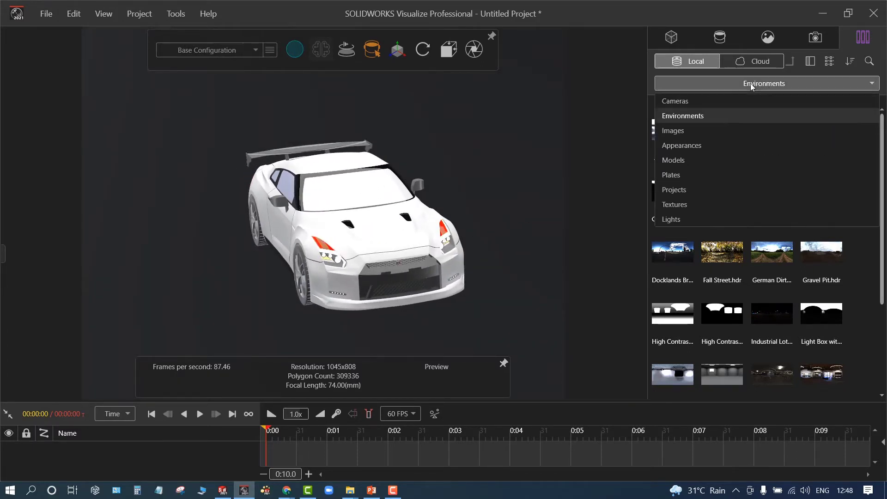
click(682, 179)
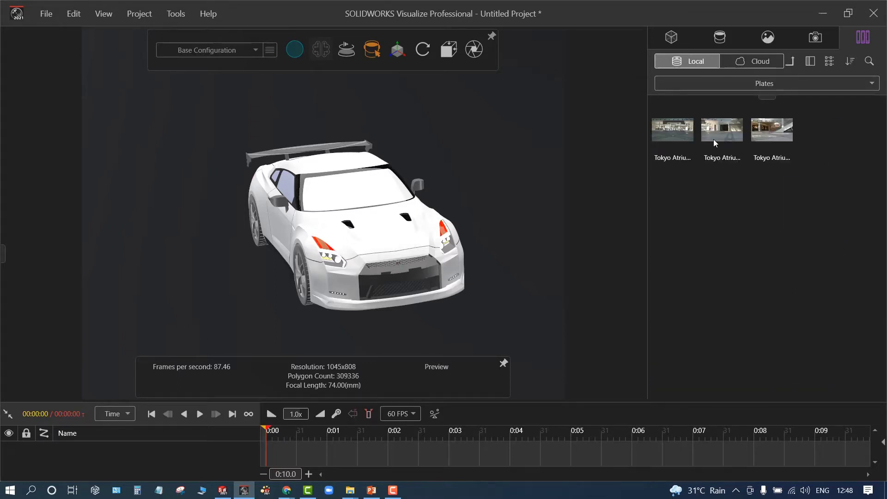
click(754, 83)
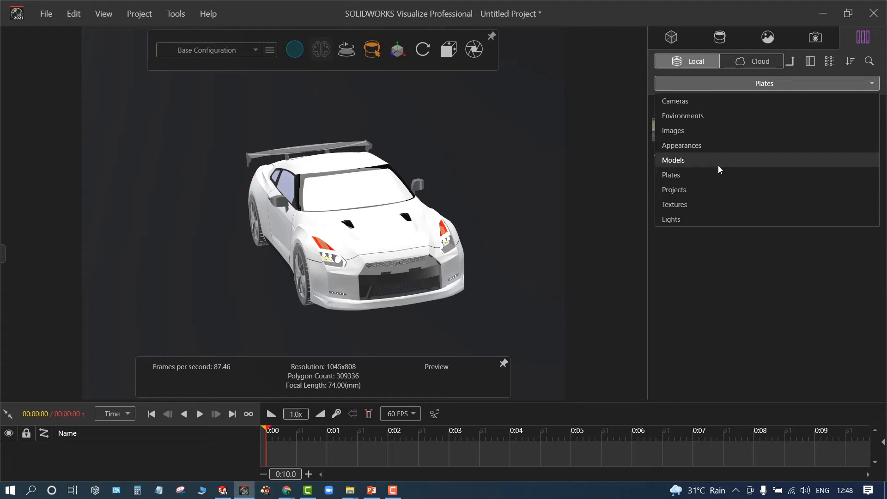
click(722, 202)
click(760, 84)
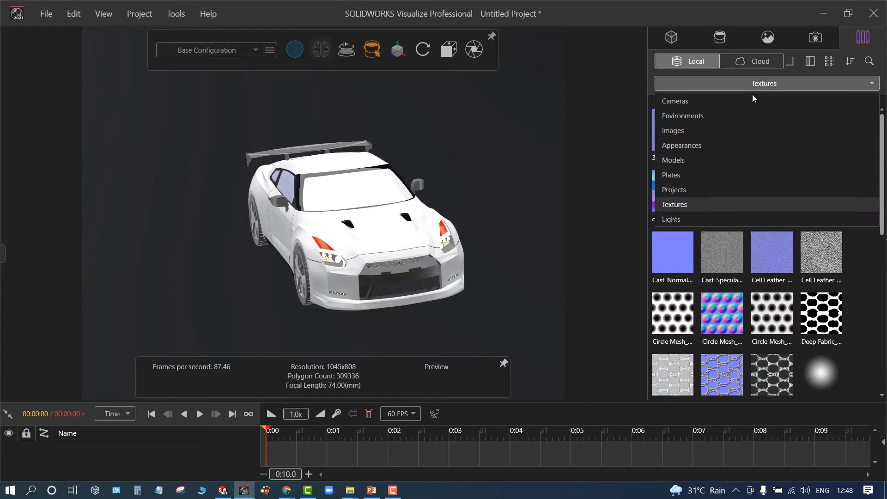
click(706, 128)
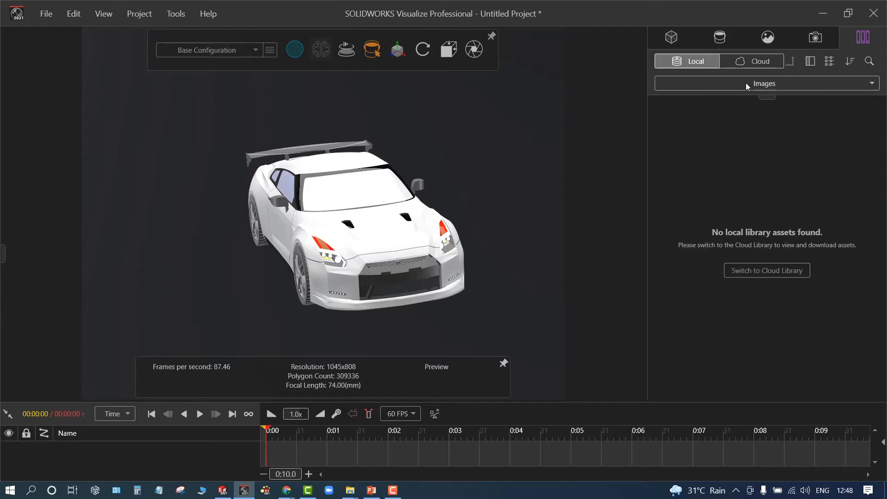
Show the Appearances category, look at its cloud collection and return to the local appearance folders
click(746, 84)
click(720, 145)
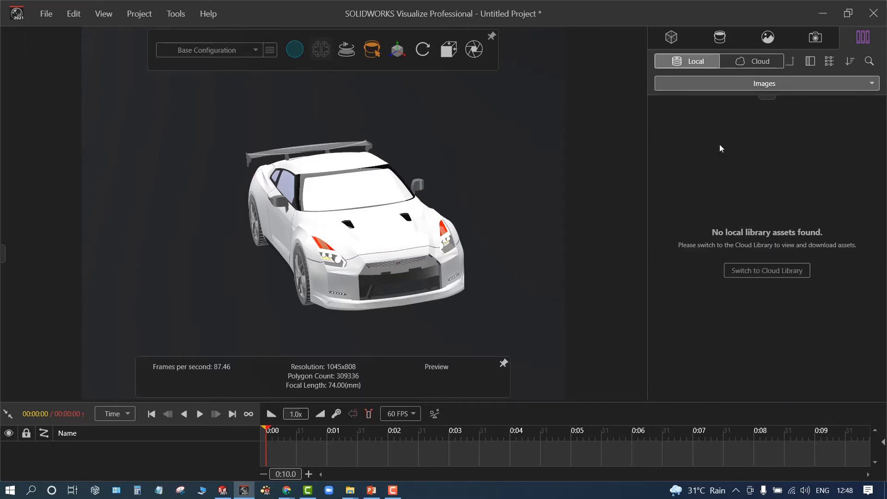
click(728, 81)
click(730, 80)
click(745, 63)
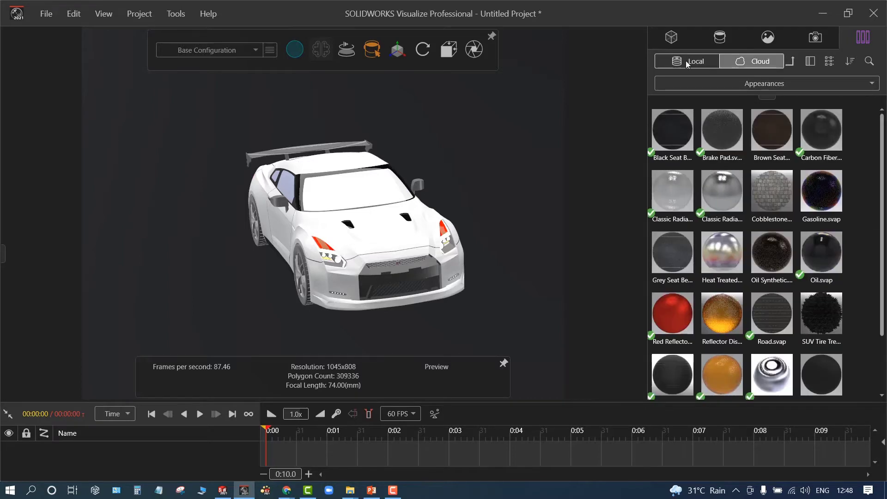
click(686, 62)
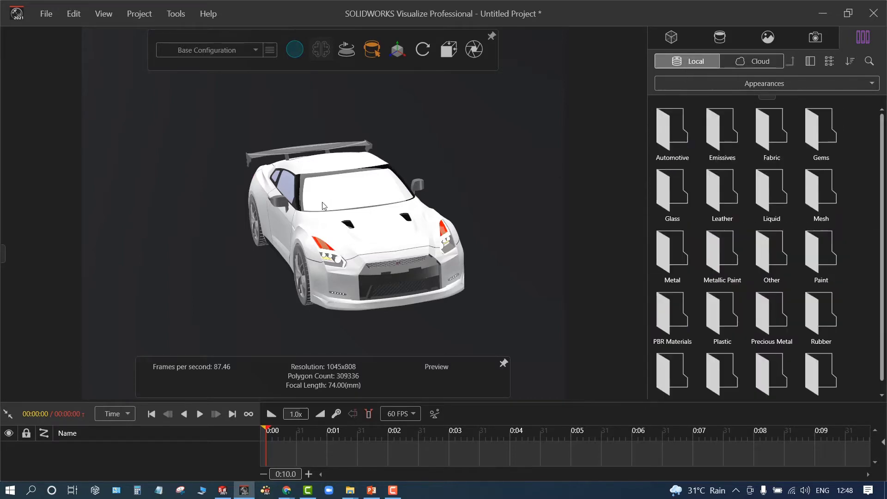
Apply the Aluminum 2 appearance from the local Metal folder to the car body
drag(323, 202, 138, 215)
drag(447, 276, 326, 179)
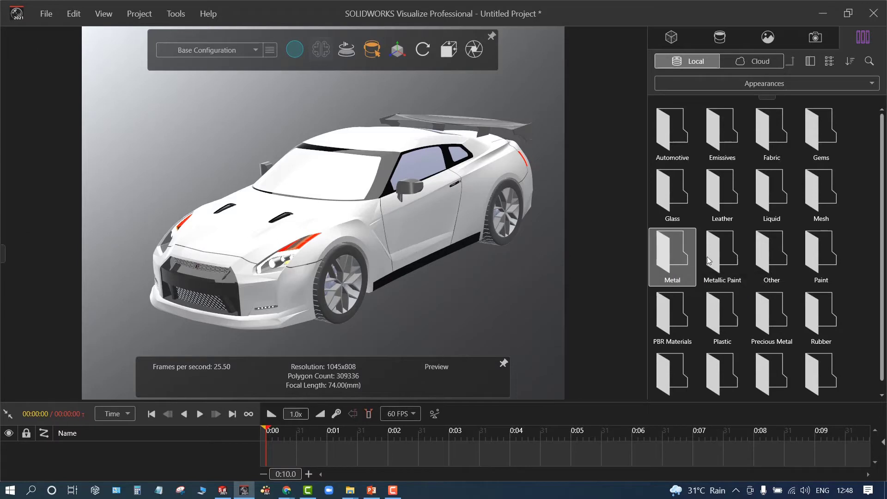
double_click(679, 253)
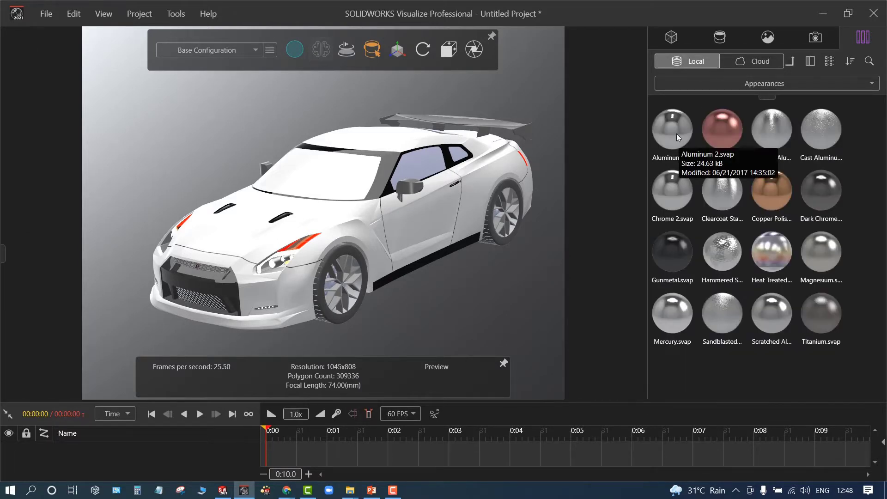
drag(676, 134, 410, 206)
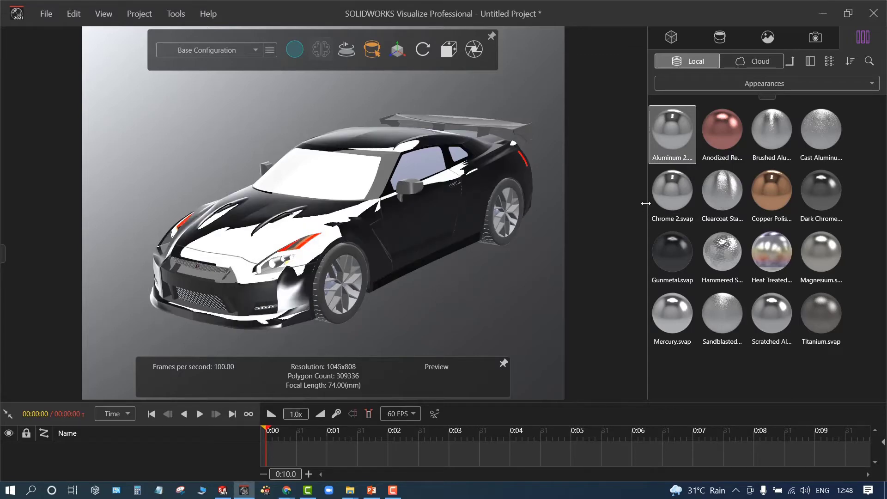
drag(303, 208, 625, 213)
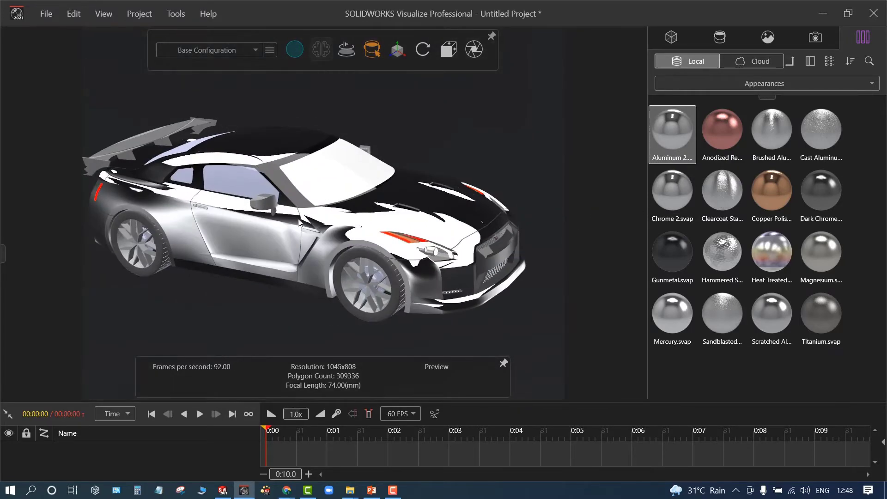
drag(300, 223, 264, 231)
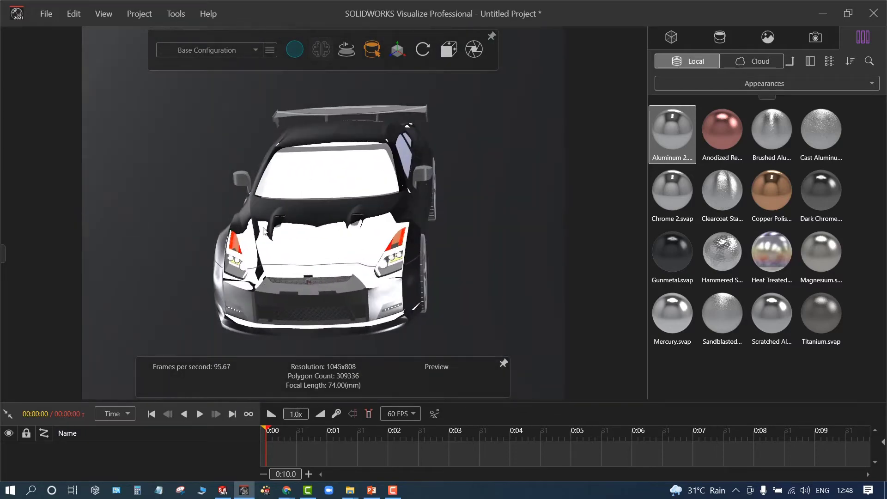
Select the car body's Aluminum 2 appearance and enlarge the area showing its settings
drag(366, 228, 398, 113)
scroll(343, 190, up, 3)
click(402, 116)
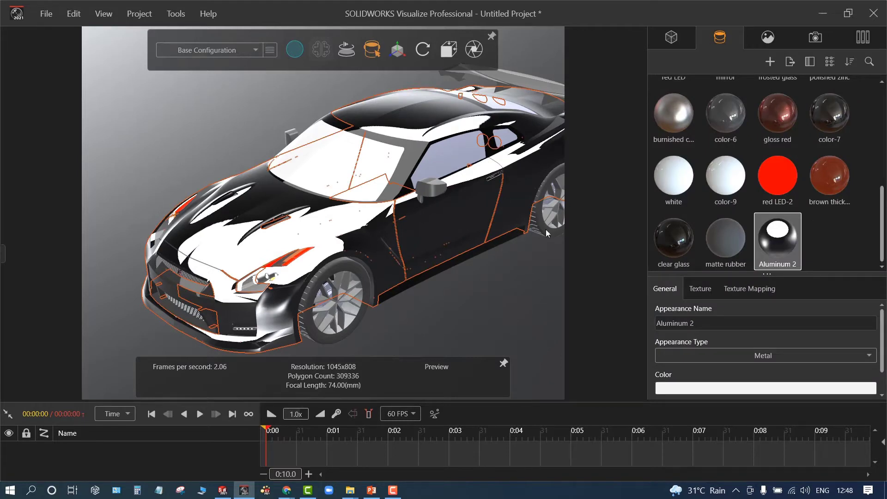
drag(742, 272, 735, 230)
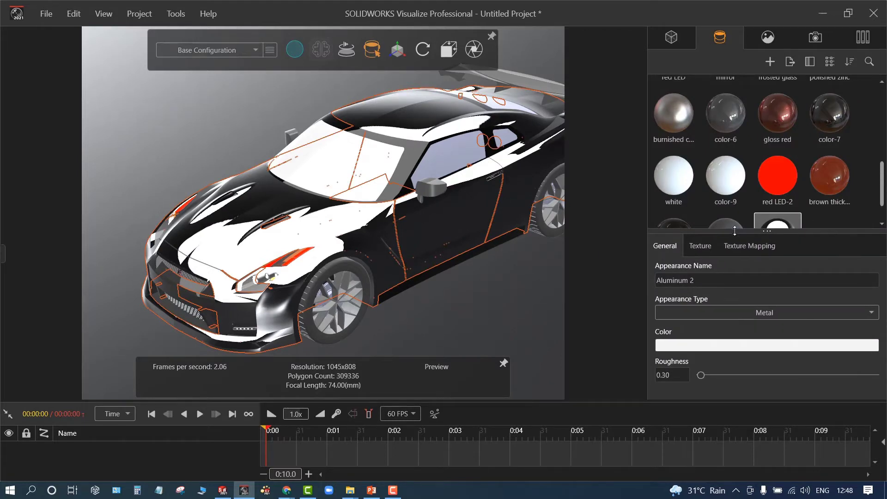
Set the Aluminum 2 appearance's color to lime green with hue 76, saturation 87 and value 94
click(694, 346)
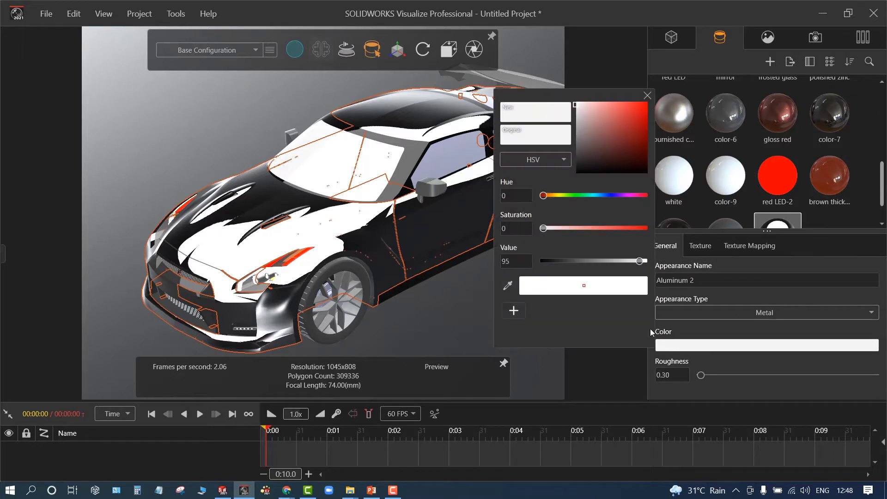
drag(539, 196, 564, 195)
drag(557, 229, 632, 231)
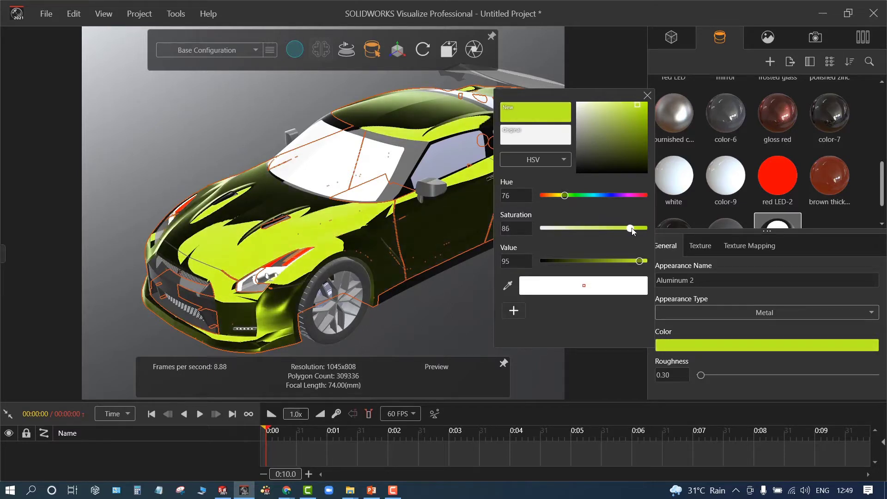
drag(634, 262, 640, 270)
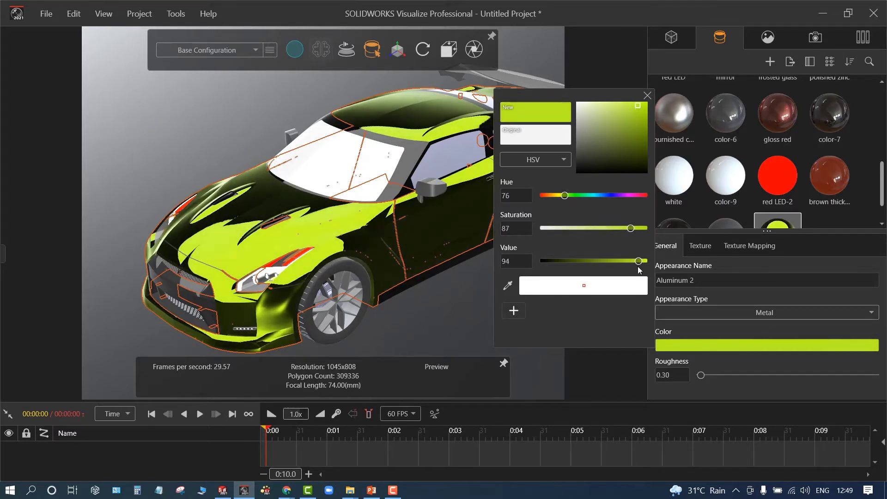
drag(574, 97, 612, 290)
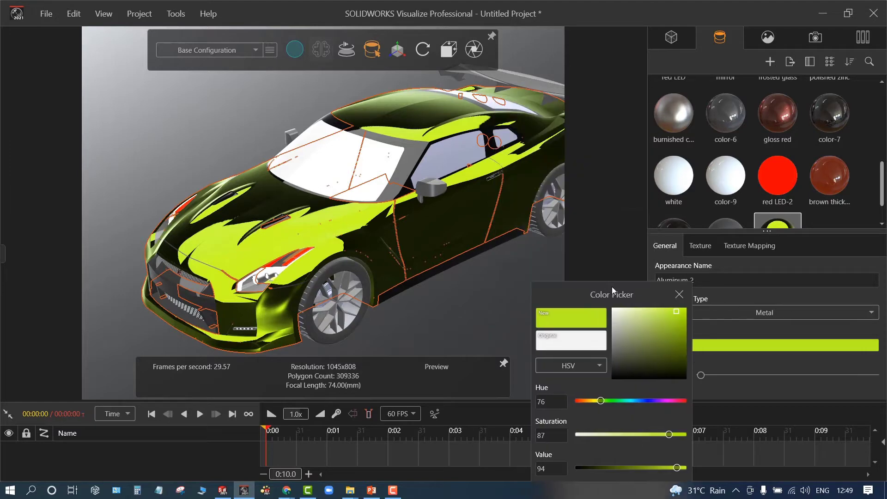
click(506, 271)
drag(464, 284, 499, 277)
click(679, 294)
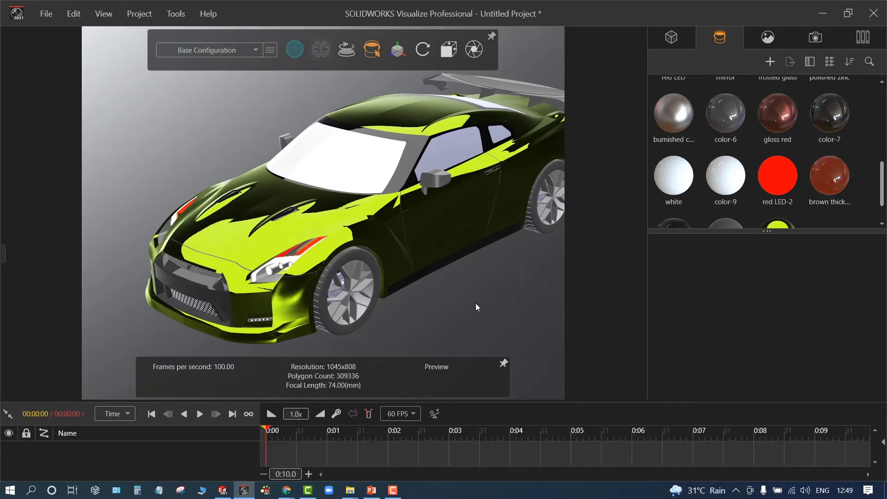
Select the red LED-2 appearance in the project's list and examine its settings and the car's headlights
scroll(457, 296, down, 3)
middle_drag(445, 290, 505, 280)
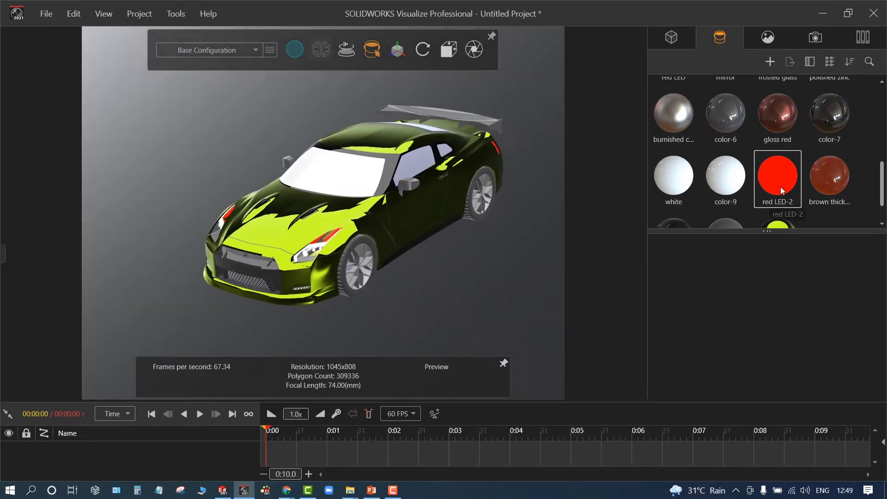
scroll(662, 203, up, 1)
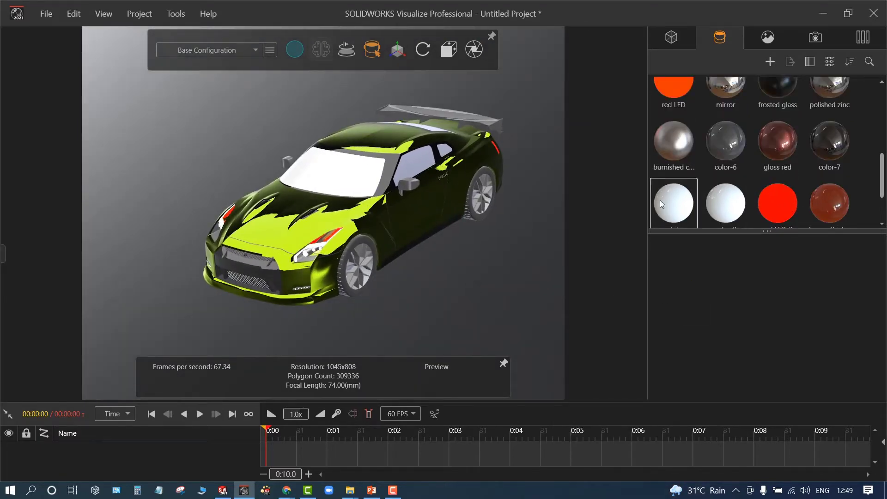
click(786, 199)
scroll(323, 222, up, 5)
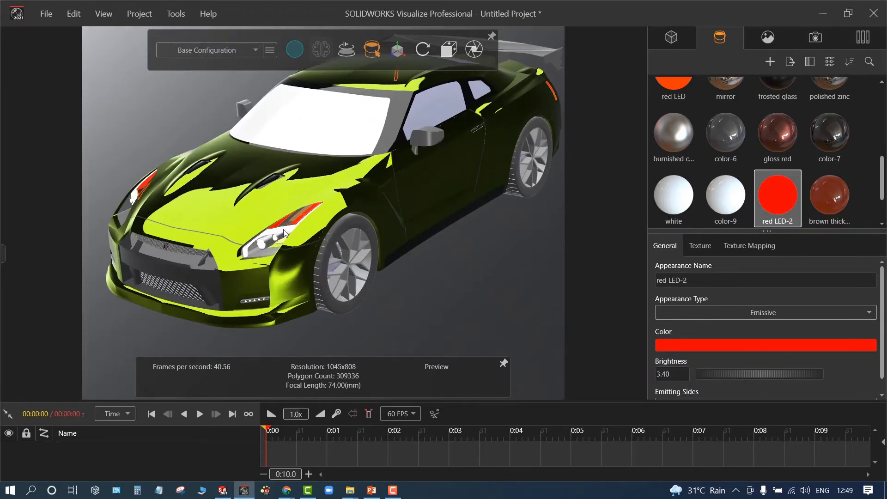
scroll(339, 207, down, 3)
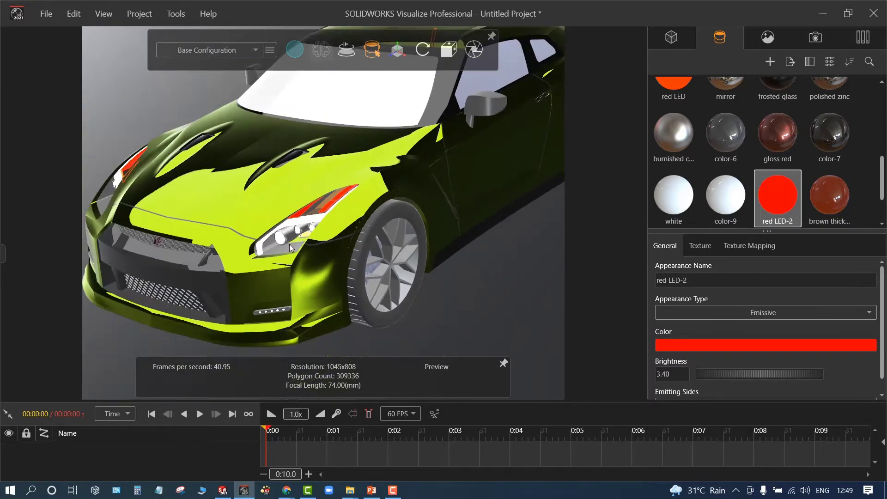
Select the headlight's clear glass cover on the model to examine its appearance settings
middle_drag(289, 244, 370, 218)
scroll(370, 217, up, 5)
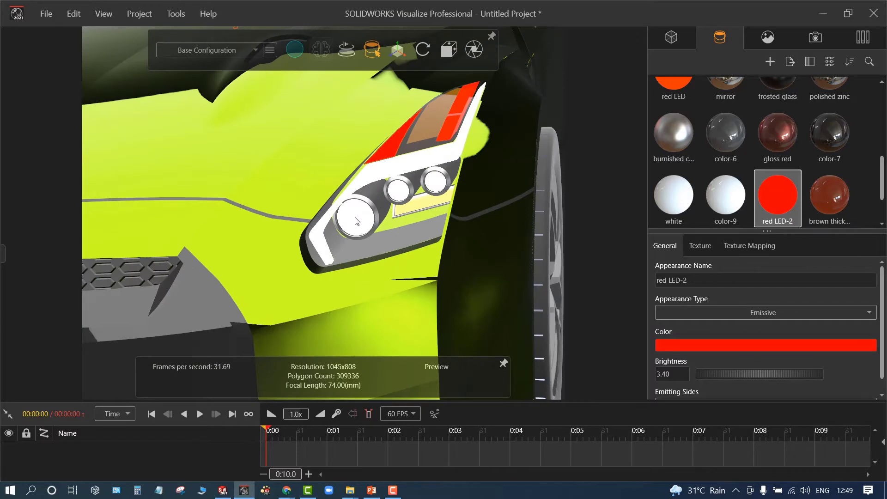
click(358, 221)
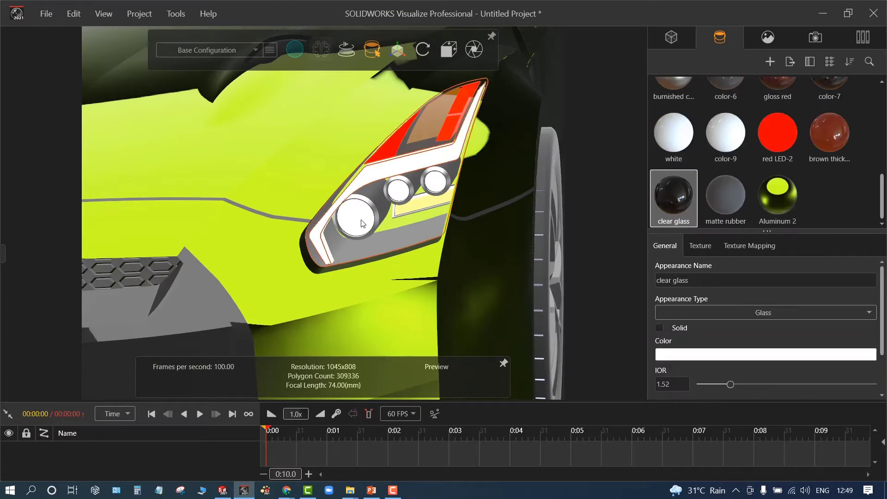
scroll(211, 248, down, 5)
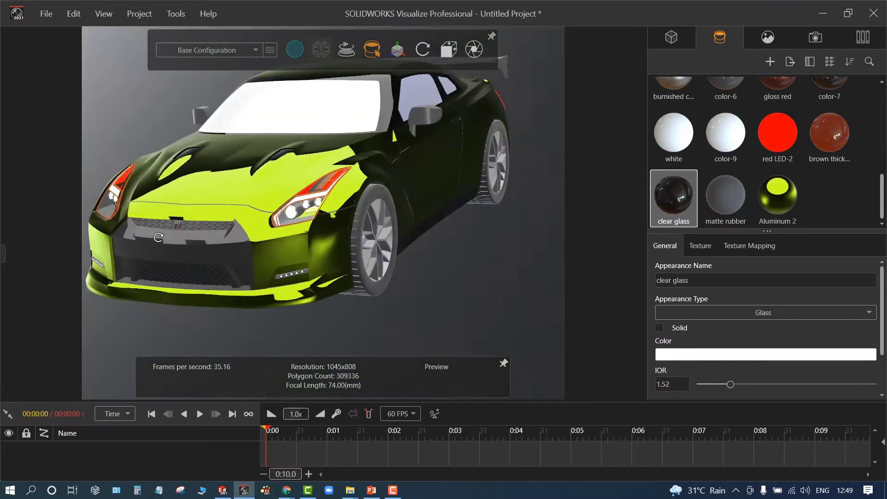
Select the front wheel's tire on the model to examine its matte rubber appearance
scroll(323, 228, up, 3)
scroll(462, 212, up, 4)
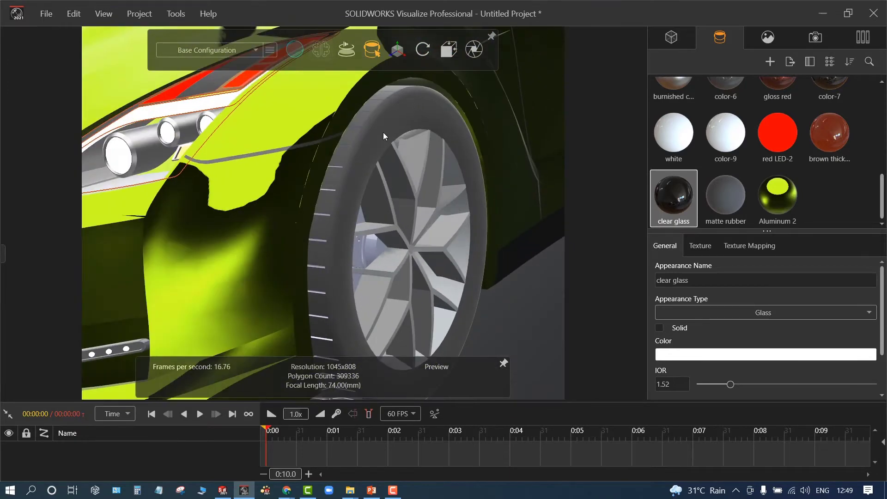
click(384, 133)
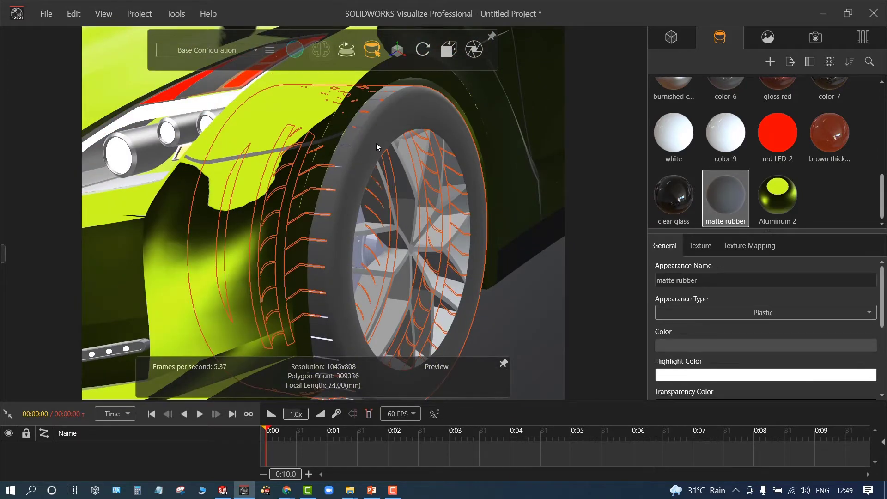
scroll(376, 144, down, 3)
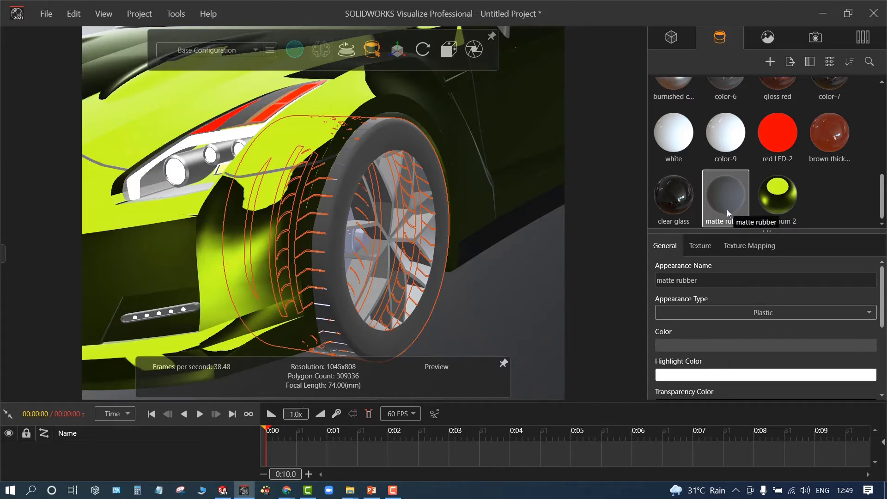
Examine the appearance types available for the tire's matte rubber and clear the selection
click(728, 308)
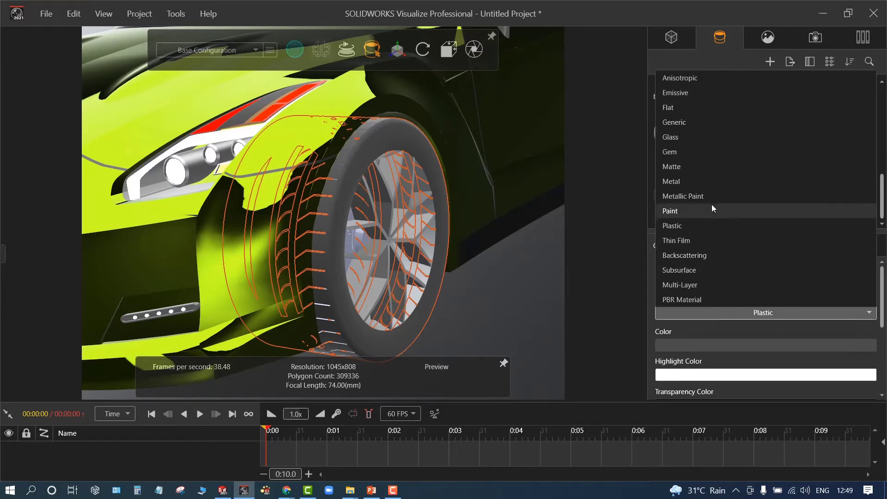
click(883, 211)
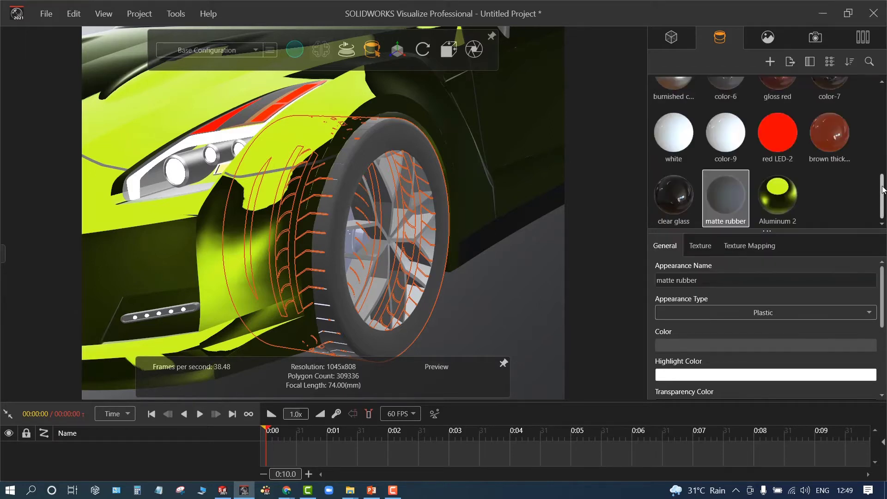
click(769, 312)
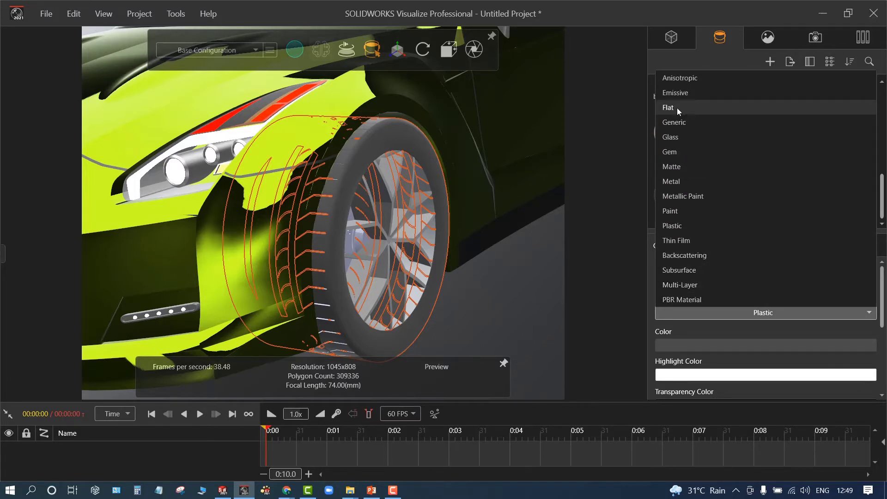
click(884, 200)
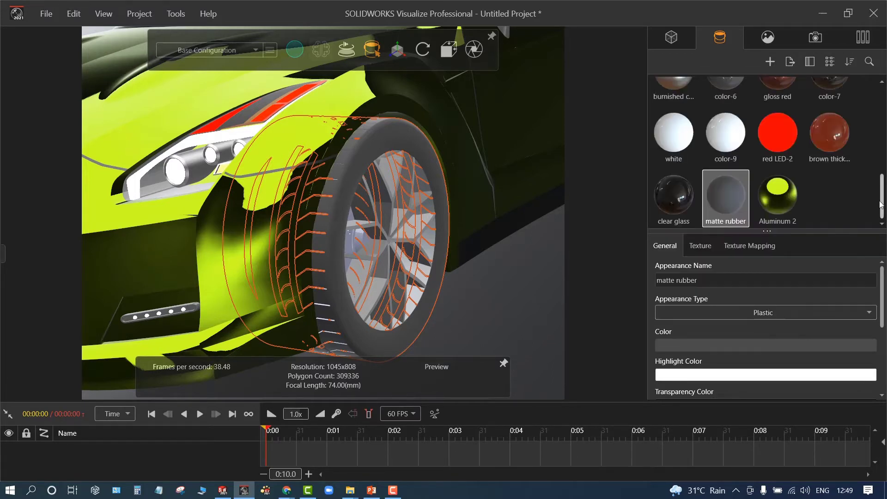
click(736, 315)
click(736, 315)
click(808, 314)
click(603, 265)
click(526, 279)
Apply the Dense Rubber appearance from the local library's Rubber folder to the front tire
click(857, 43)
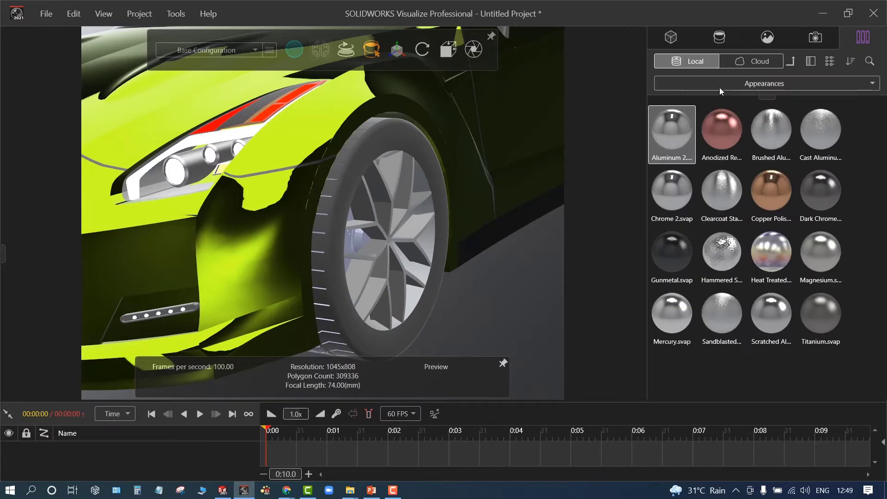
click(758, 84)
click(758, 84)
click(792, 61)
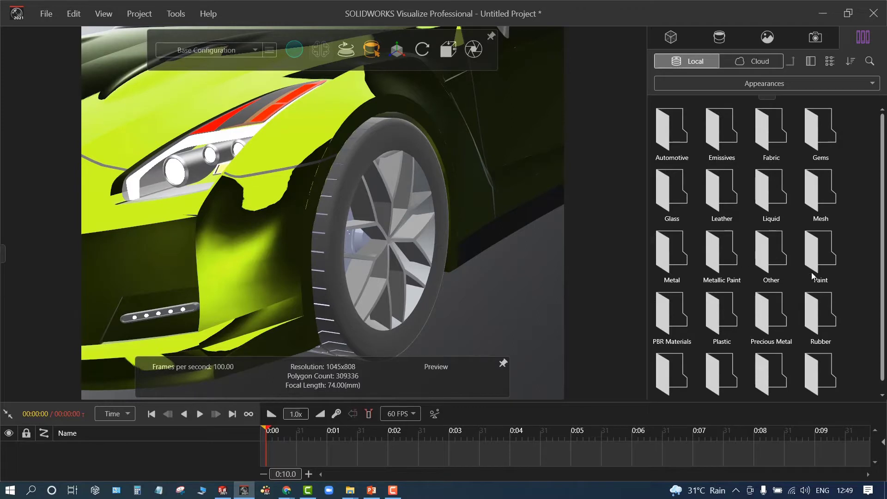
scroll(734, 318, down, 1)
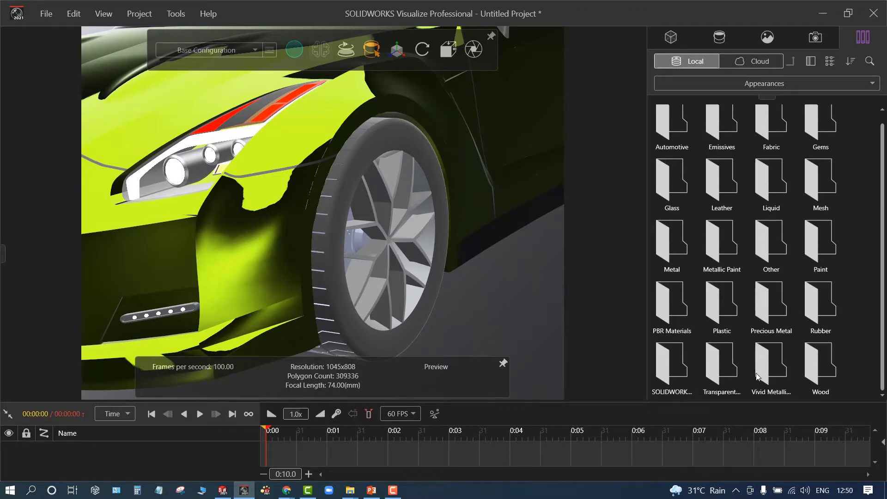
double_click(816, 317)
drag(661, 129, 350, 159)
scroll(390, 215, down, 3)
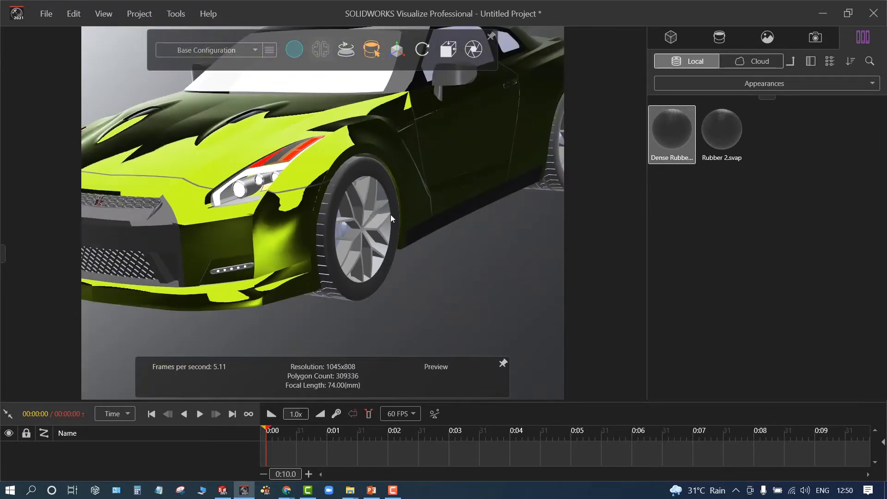
Apply the Dense Rubber appearance to the rear tire, check it on the model and clear the selection
scroll(391, 215, down, 3)
scroll(501, 153, up, 3)
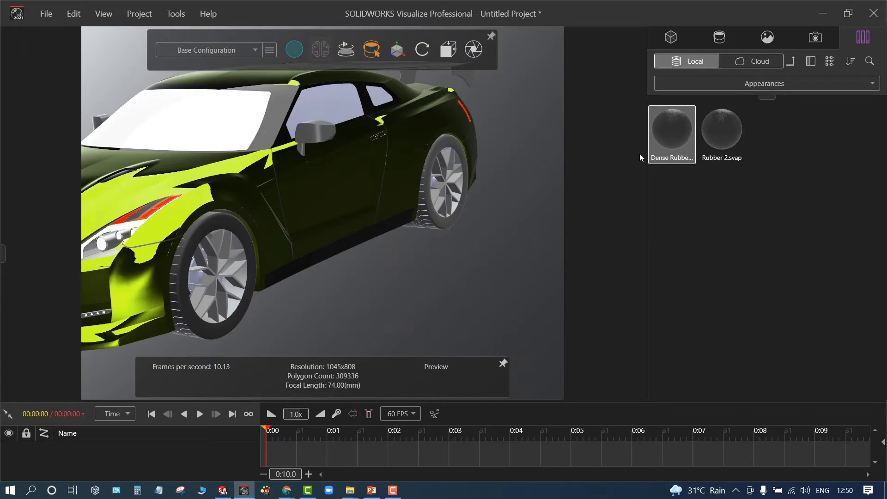
drag(676, 134, 438, 225)
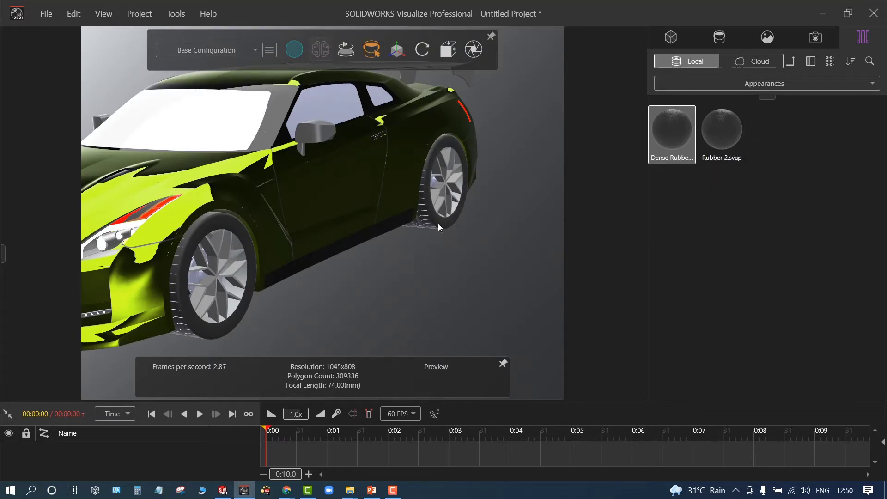
right_click(438, 225)
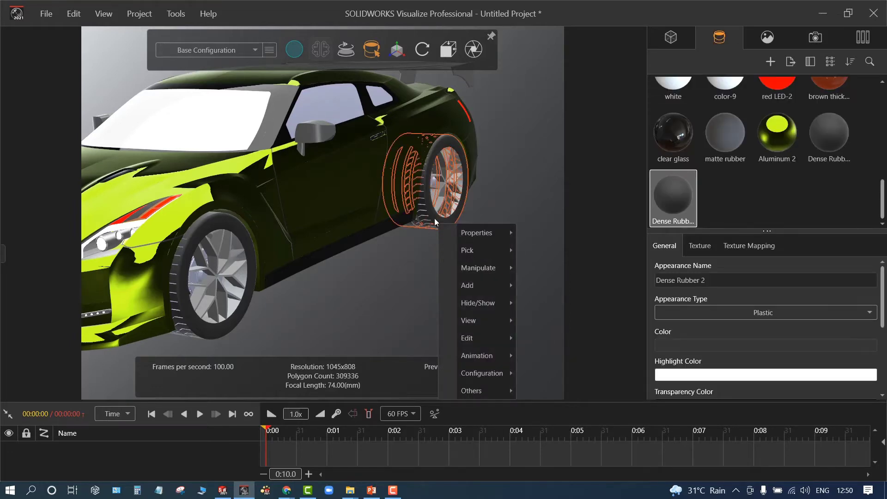
click(436, 218)
drag(432, 221, 556, 264)
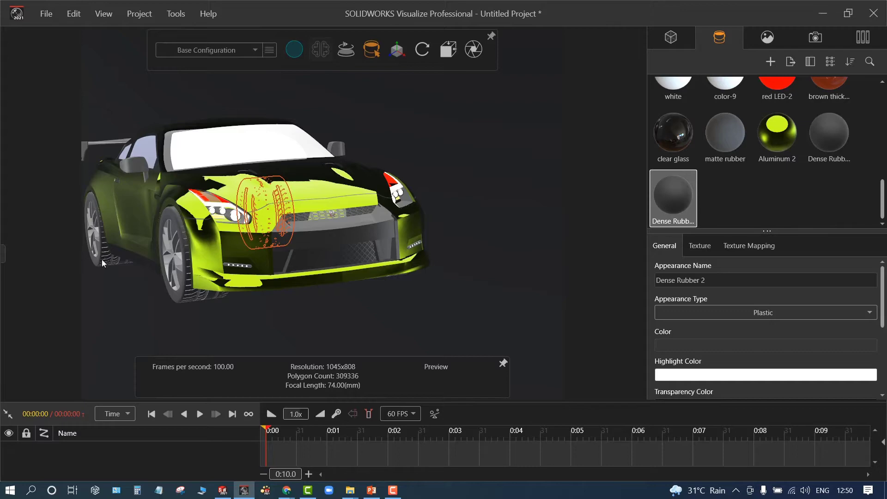
click(257, 318)
drag(311, 321, 269, 132)
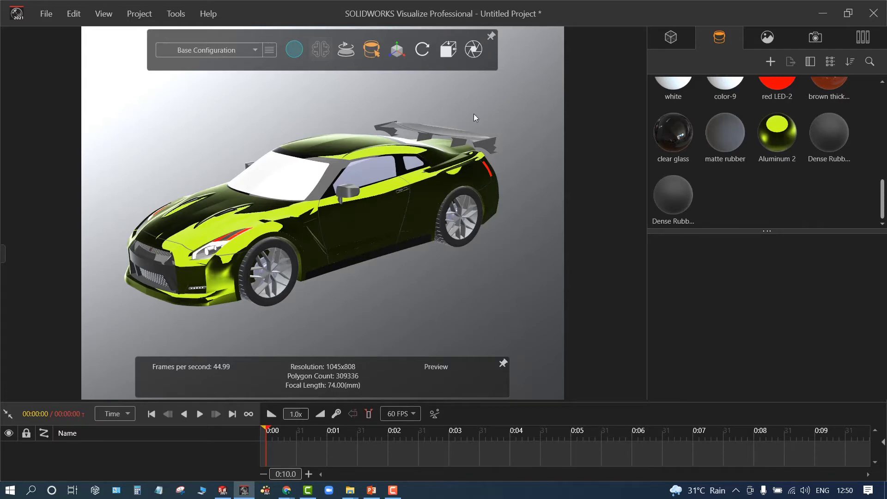
Apply the brushed metal appearance from the local library's PBR Materials folder to the car's rear spoiler
scroll(474, 116, up, 10)
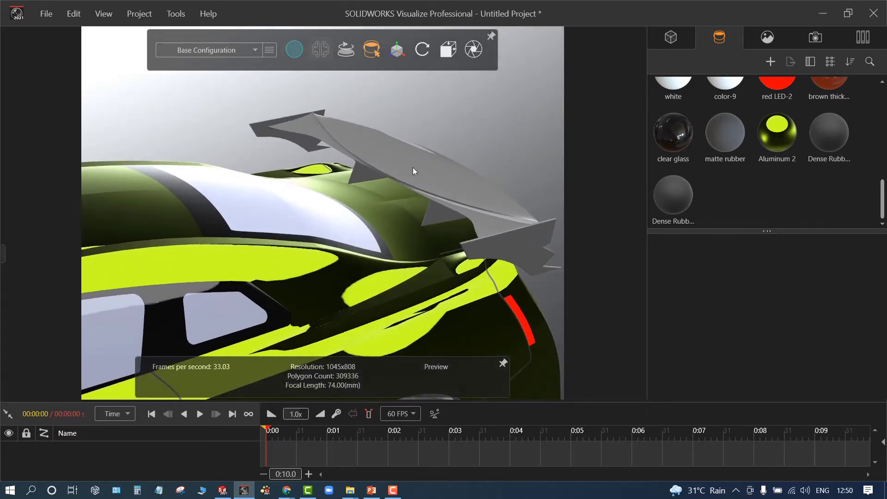
scroll(776, 228, up, 8)
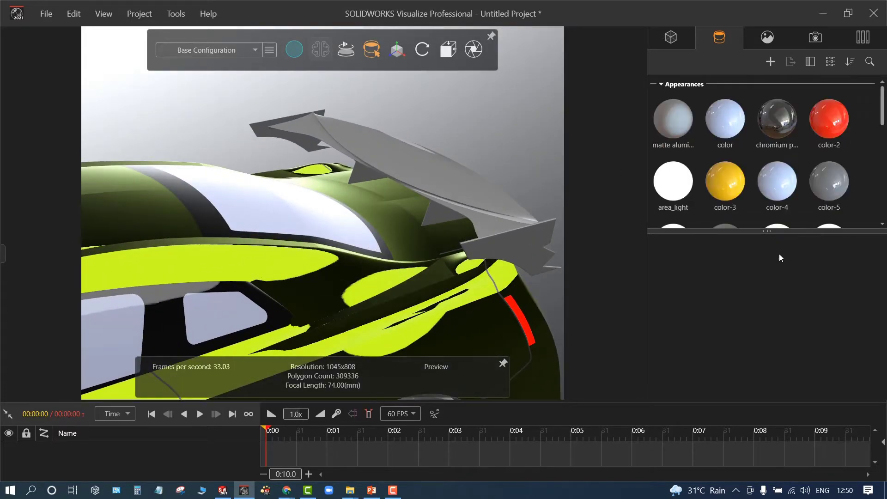
click(863, 38)
click(750, 82)
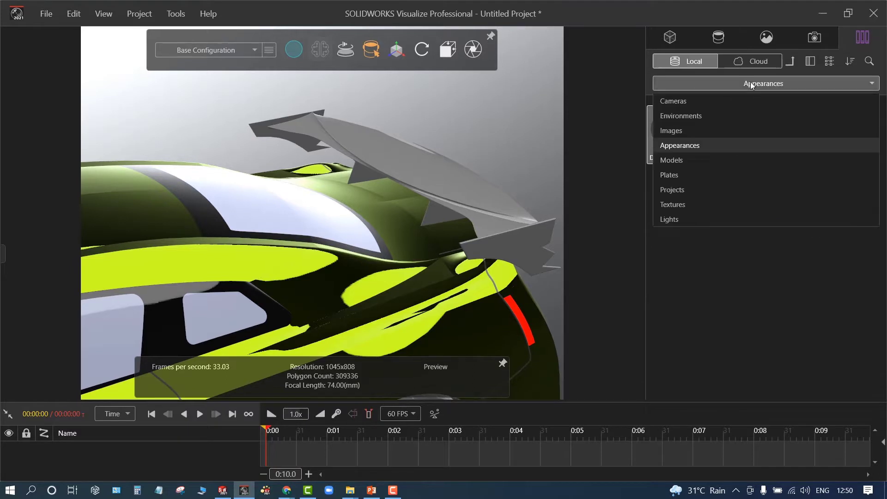
click(734, 143)
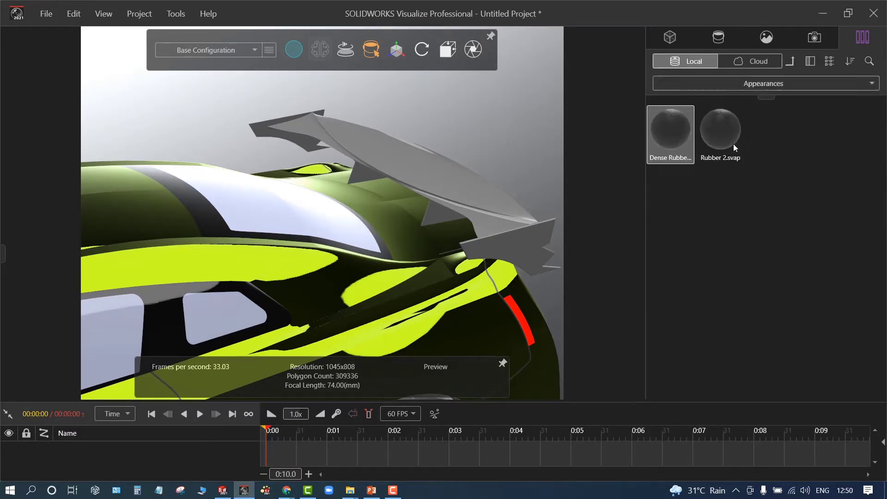
click(790, 61)
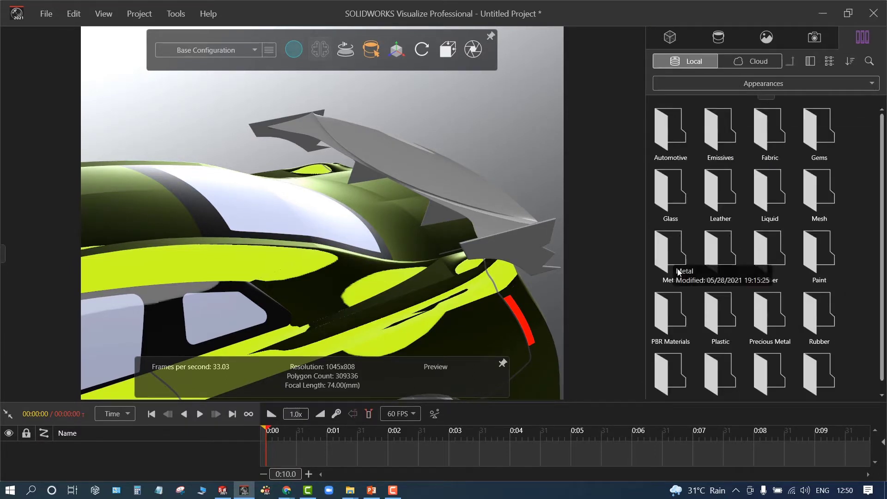
double_click(689, 323)
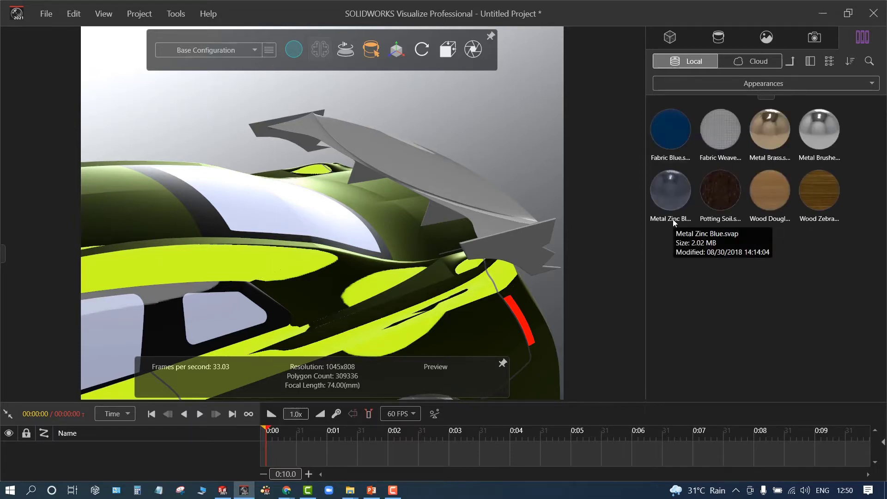
drag(671, 141, 772, 252)
mouse_move(724, 138)
mouse_down()
mouse_move(462, 210)
mouse_move(426, 194)
mouse_move(719, 317)
mouse_up()
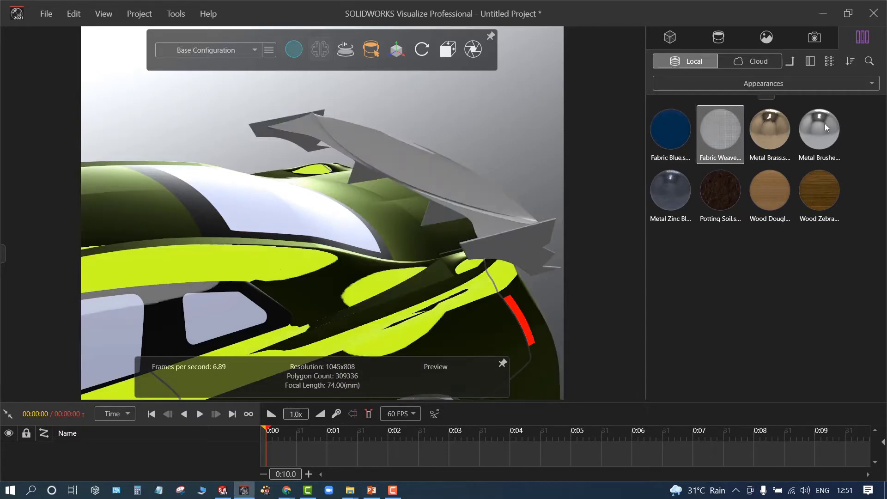
mouse_move(825, 123)
mouse_down()
mouse_move(455, 198)
mouse_move(648, 276)
mouse_up()
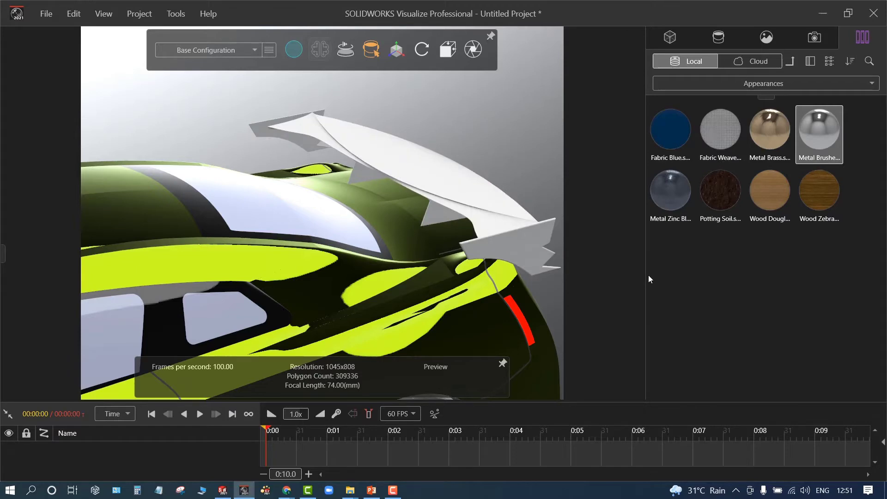
Apply the dark tinted glass appearance from the library's Glass folder to the windshield and the side windows
mouse_move(532, 305)
mouse_down()
mouse_move(336, 321)
mouse_move(217, 316)
mouse_move(192, 333)
mouse_move(187, 277)
mouse_move(162, 238)
mouse_move(234, 232)
mouse_move(188, 273)
mouse_move(290, 270)
mouse_up()
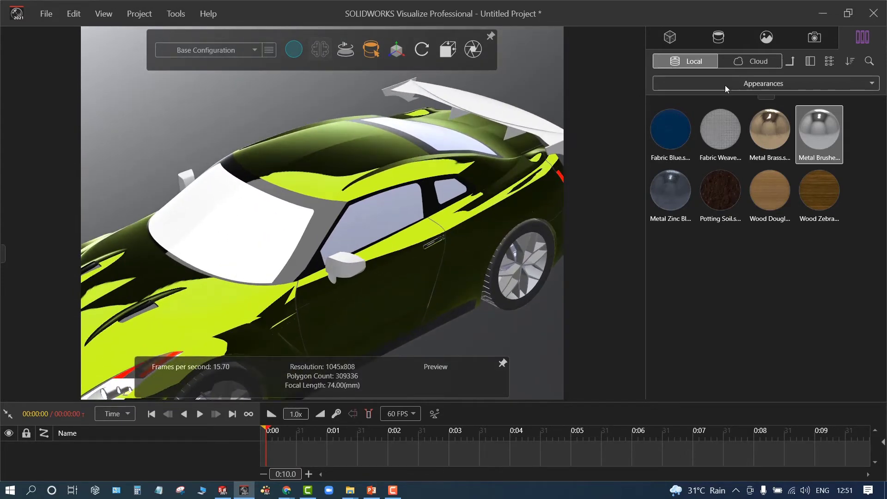
click(790, 62)
scroll(702, 320, down, 1)
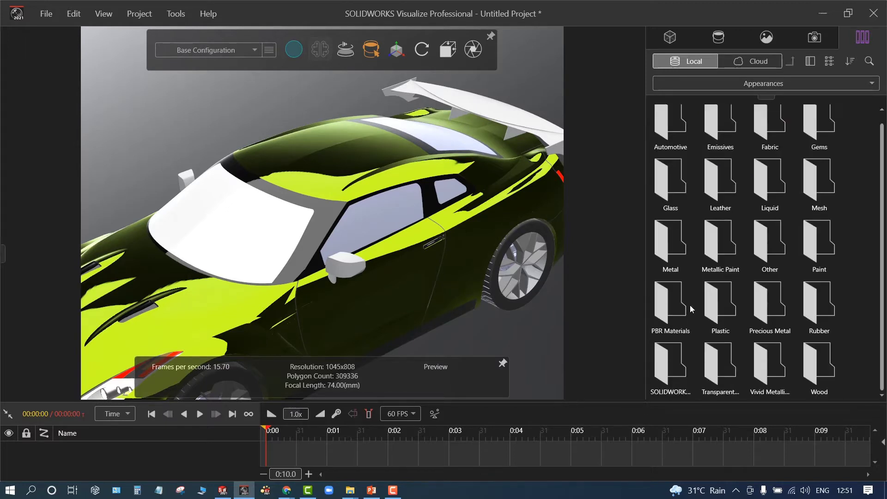
double_click(669, 168)
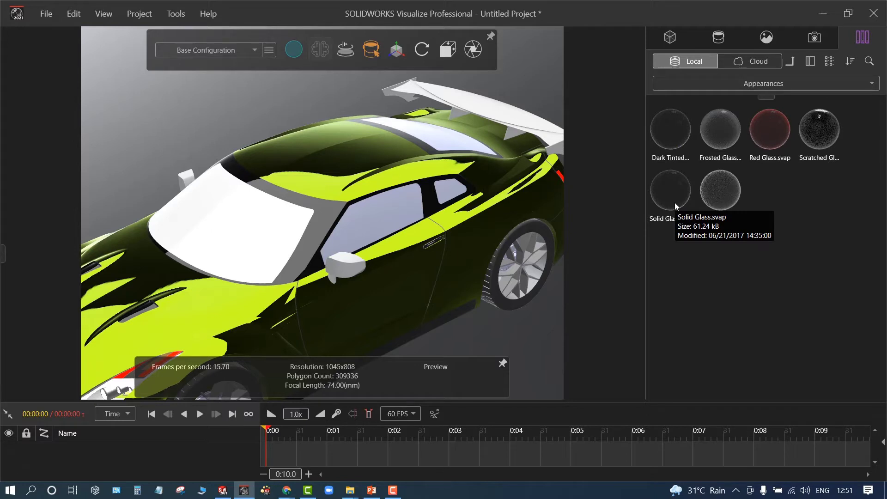
drag(678, 134, 231, 237)
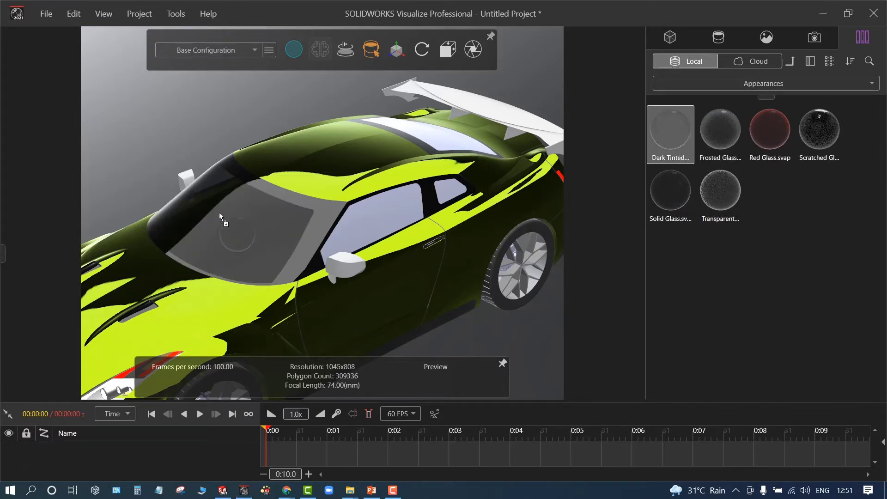
drag(676, 124, 414, 210)
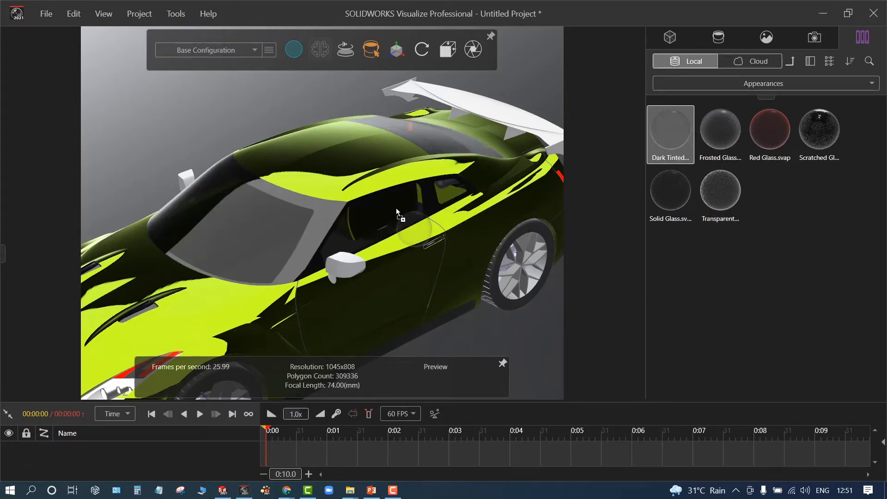
mouse_move(457, 328)
mouse_down()
mouse_move(446, 339)
mouse_move(382, 311)
mouse_move(462, 312)
mouse_up()
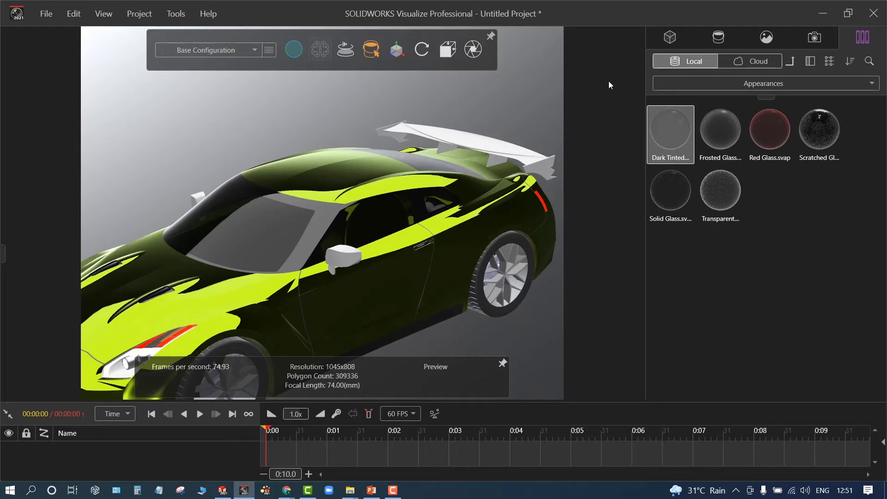
Examine the appearances in the library's Metallic Paint folder and return to the list of appearance folders
click(791, 62)
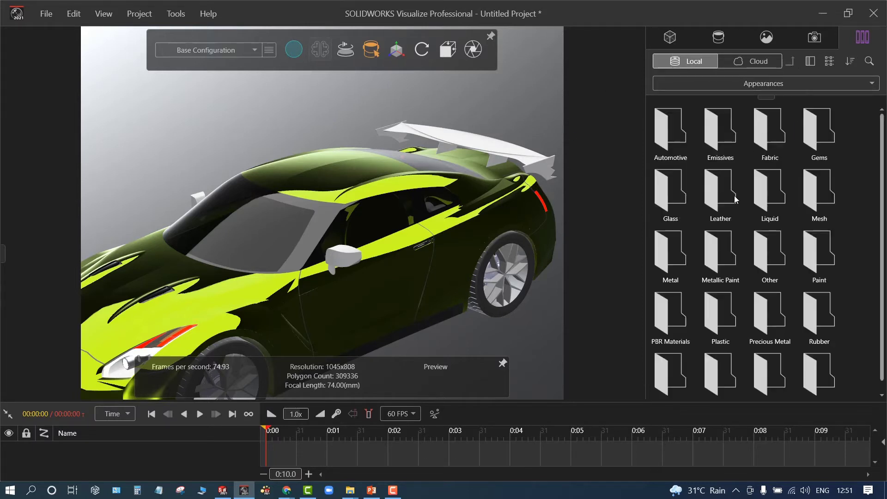
double_click(720, 263)
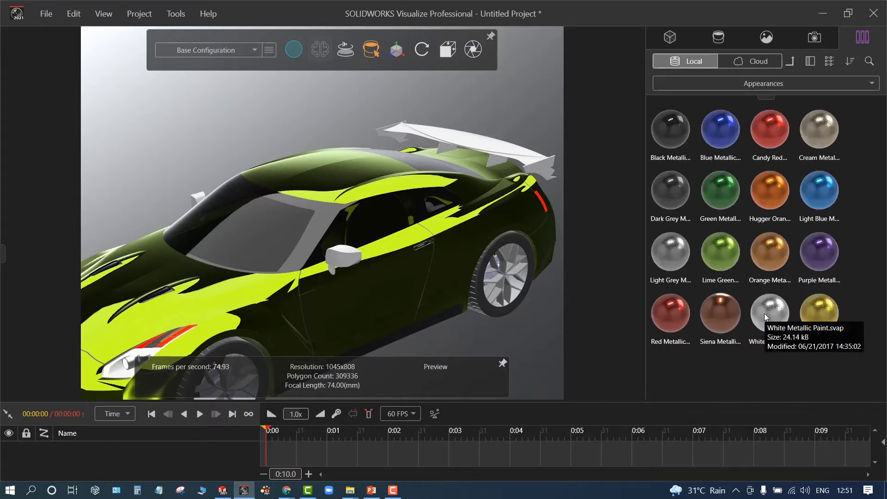
click(687, 85)
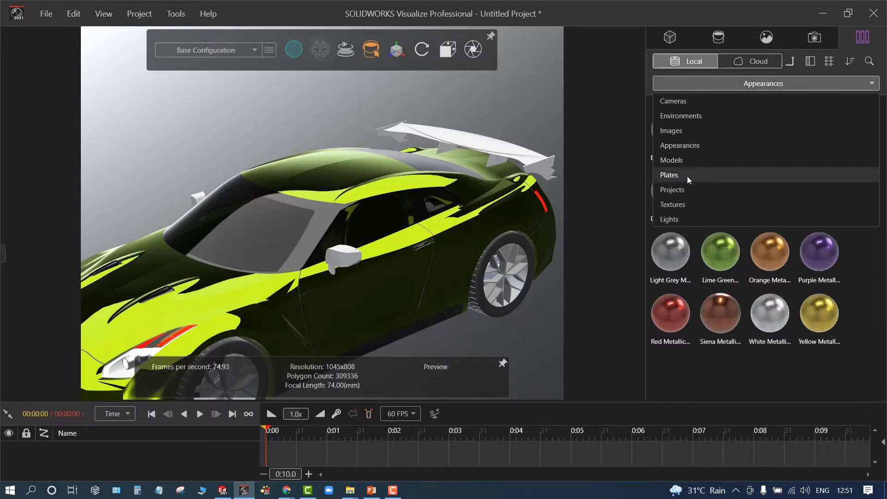
click(696, 146)
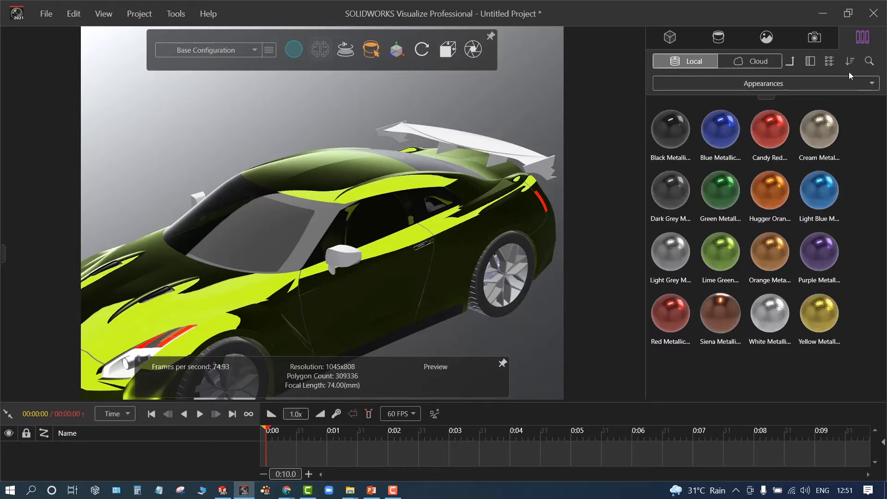
click(793, 62)
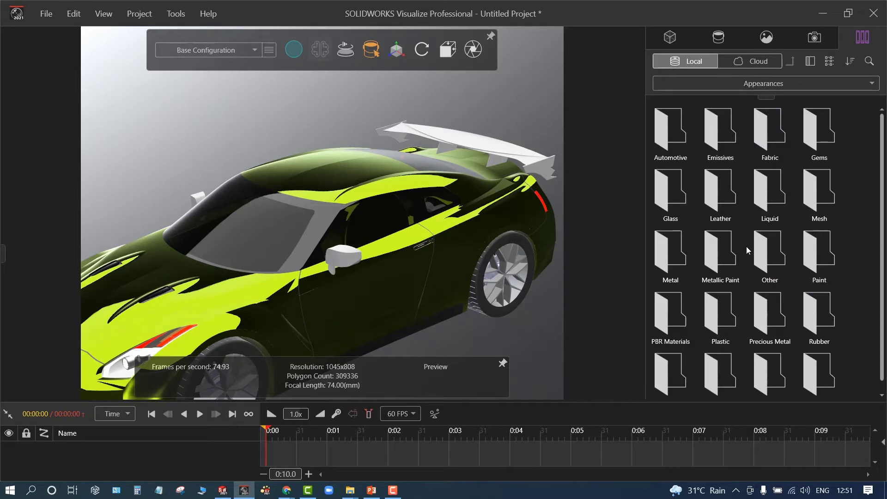
Try the light grey and then the white metallic paint from the Metallic Paint folder on the side mirror
double_click(717, 280)
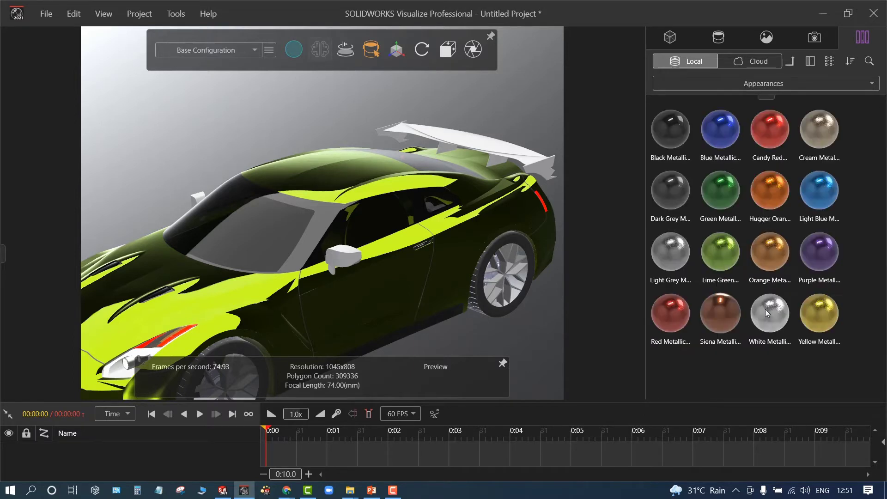
drag(666, 245, 344, 260)
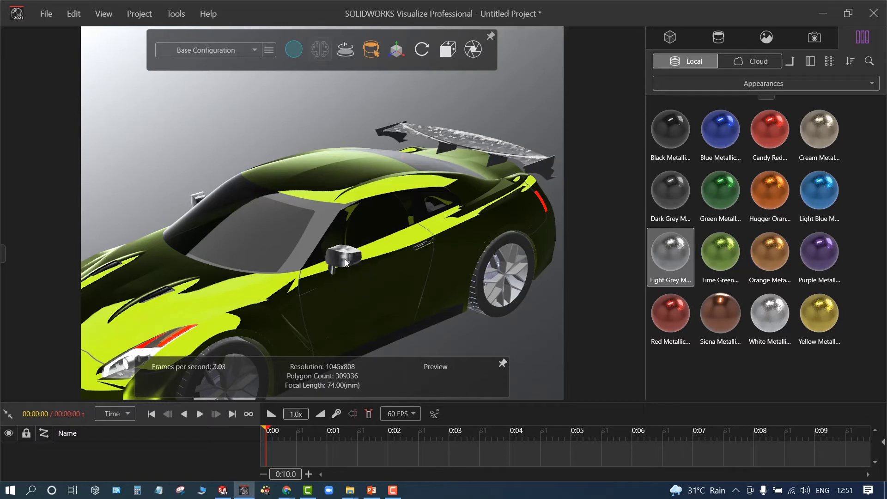
drag(766, 306, 345, 262)
middle_drag(345, 262, 357, 247)
scroll(356, 248, up, 3)
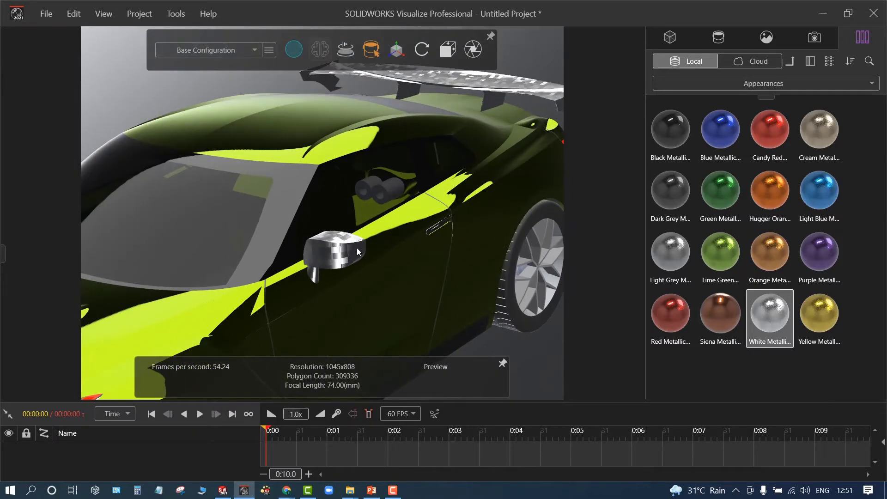
scroll(356, 247, down, 3)
mouse_move(167, 193)
middle_down()
mouse_move(254, 187)
mouse_move(170, 193)
middle_up()
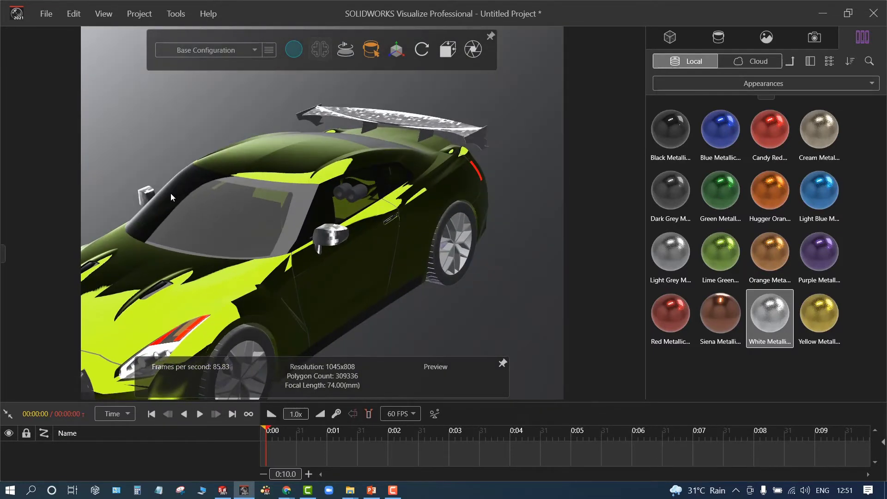
scroll(199, 197, up, 3)
scroll(226, 202, down, 3)
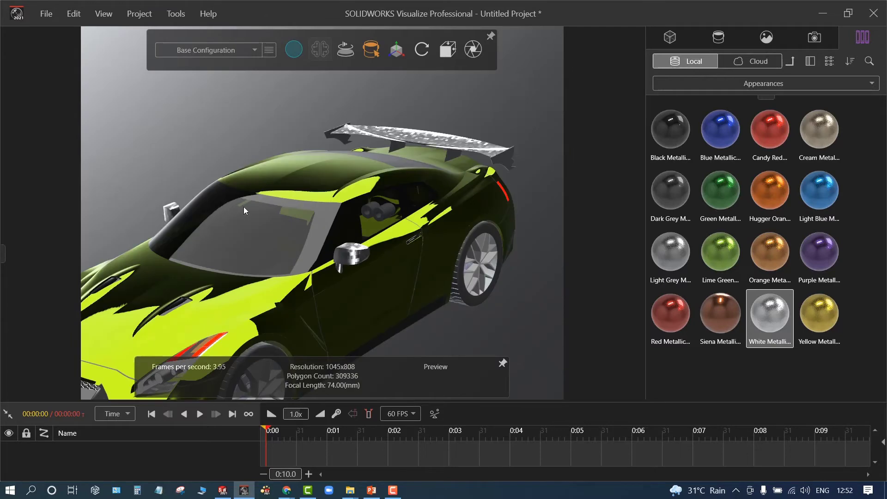
middle_drag(245, 211, 262, 214)
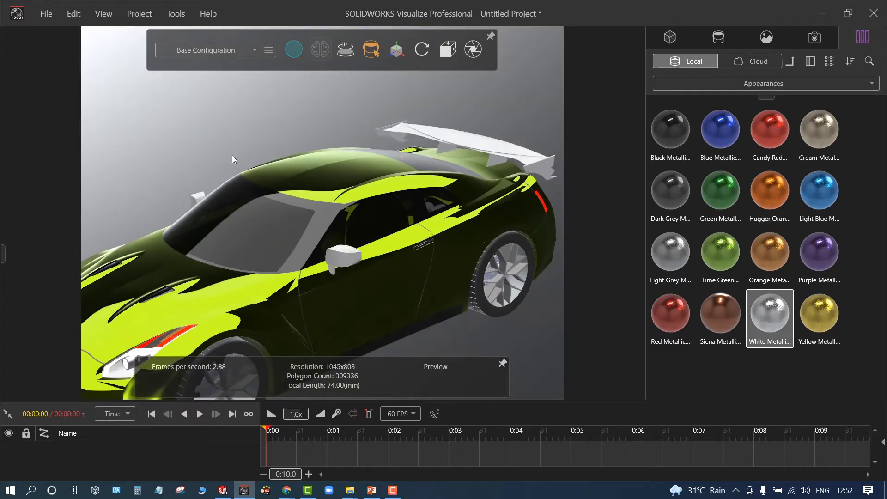
Switch the rendering mode to Accurate with the whole car in view
scroll(171, 223, down, 3)
scroll(171, 223, up, 2)
middle_drag(171, 222, 251, 281)
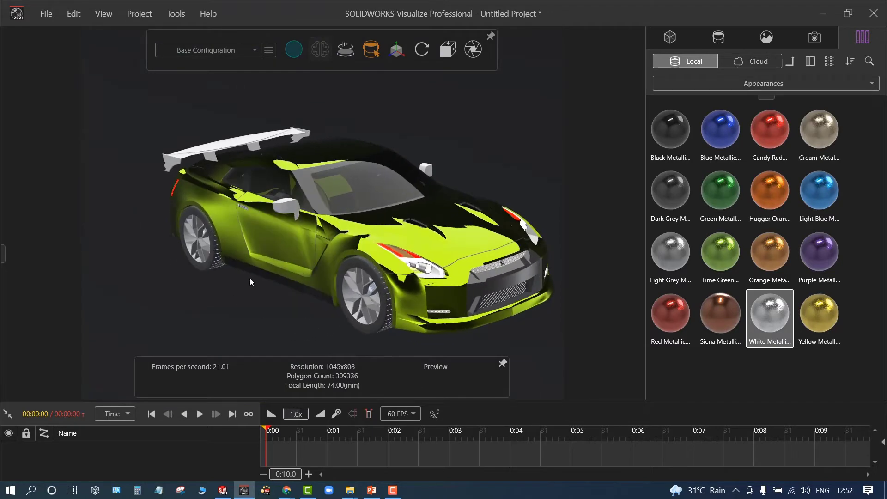
click(294, 51)
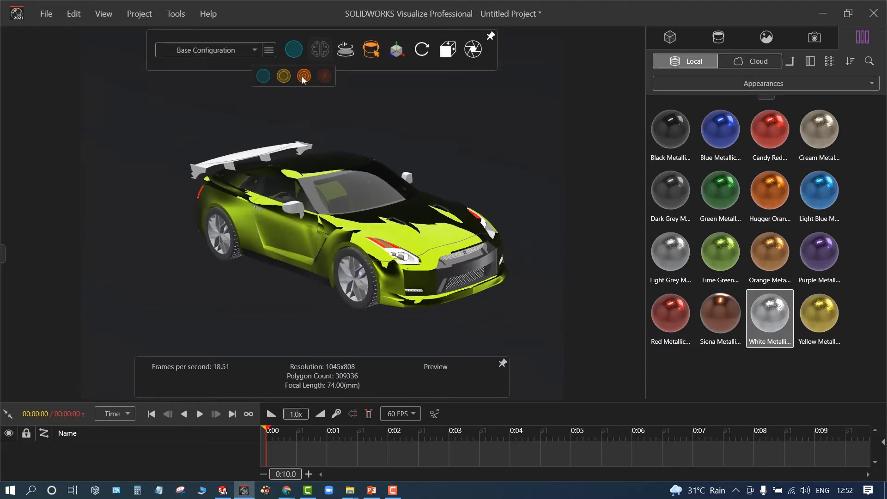
click(304, 76)
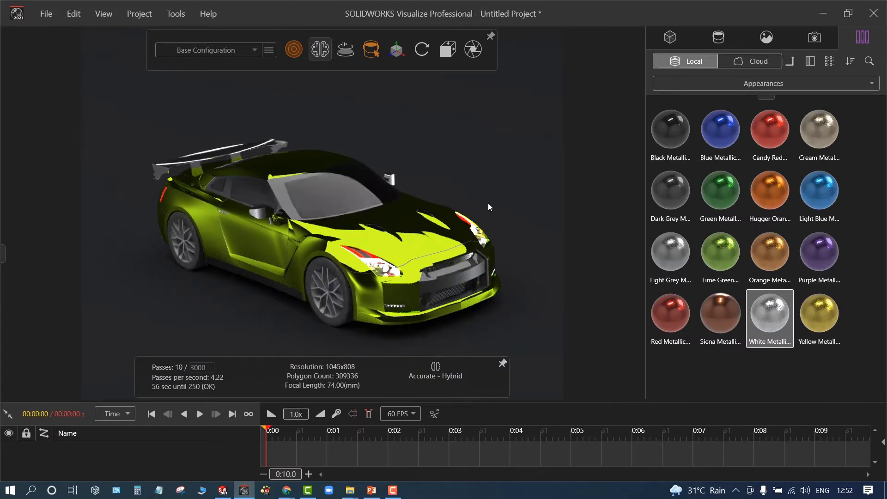
Apply the color-4 appearance from the project's appearances to the car body
click(670, 37)
click(259, 247)
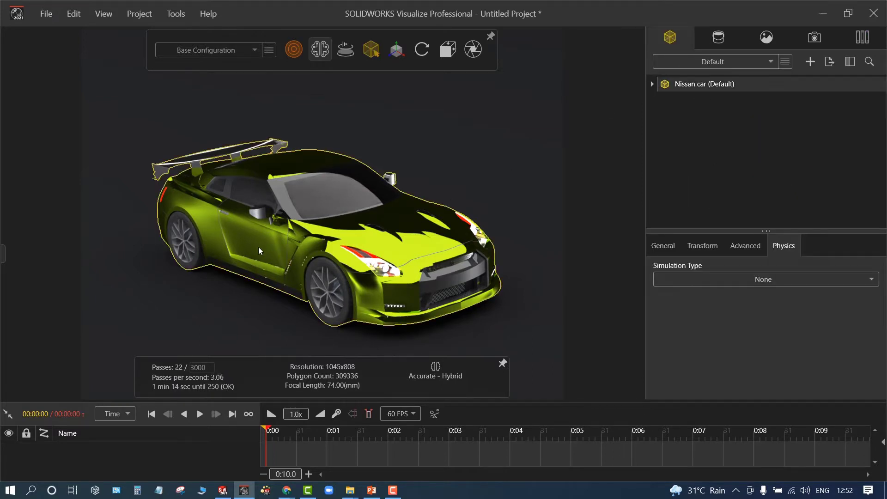
click(709, 45)
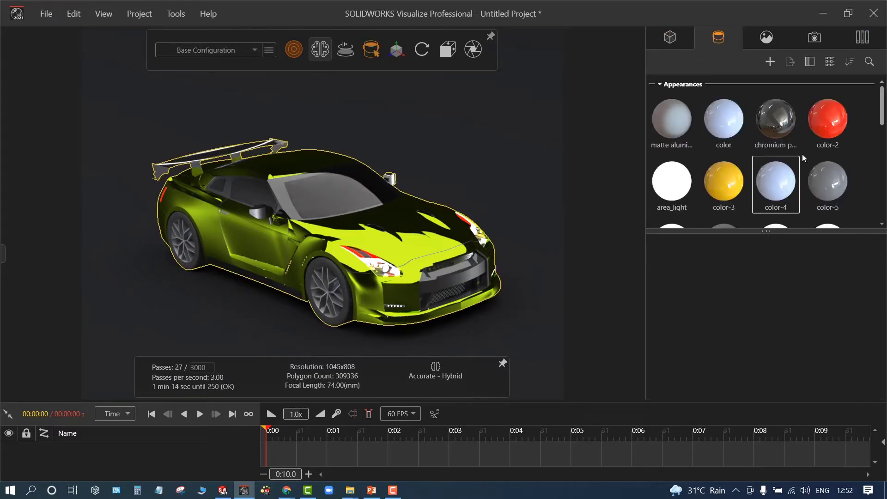
click(773, 178)
drag(773, 178, 382, 240)
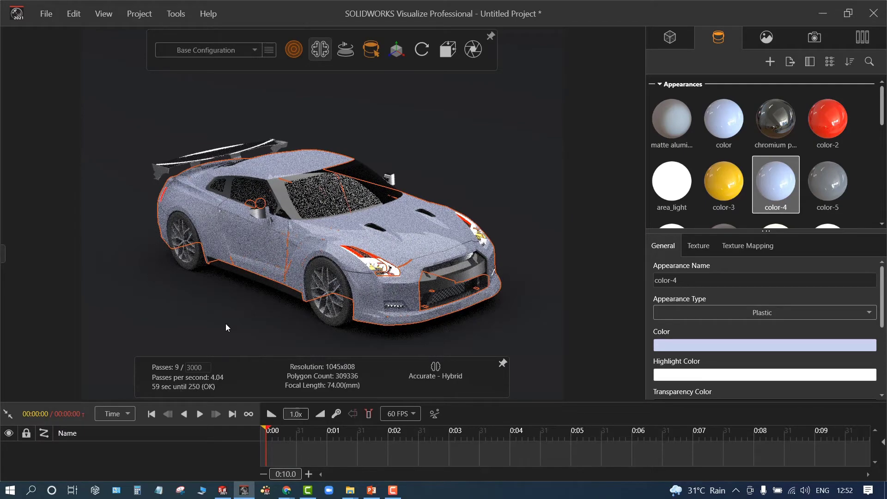
scroll(372, 238, up, 2)
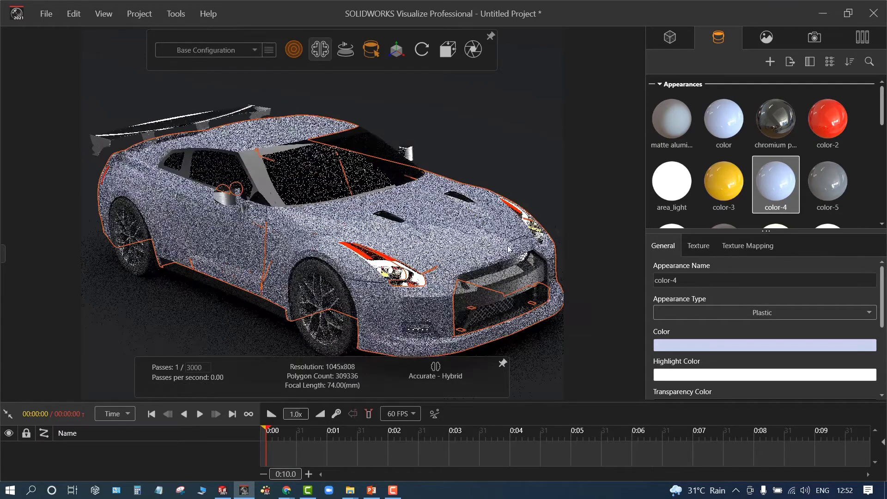
Recolor the body's color-4 appearance to yellow, with a saturation of 78 and a lower hue, and clear the selection
click(706, 346)
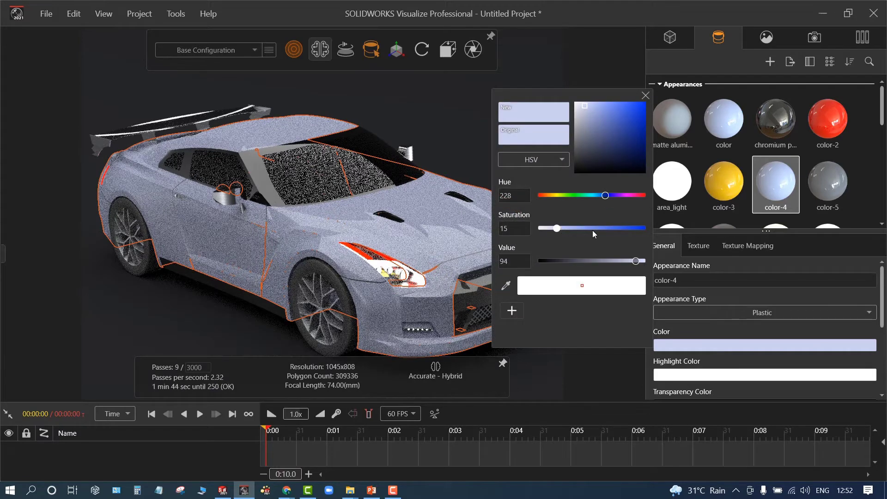
drag(593, 234, 623, 231)
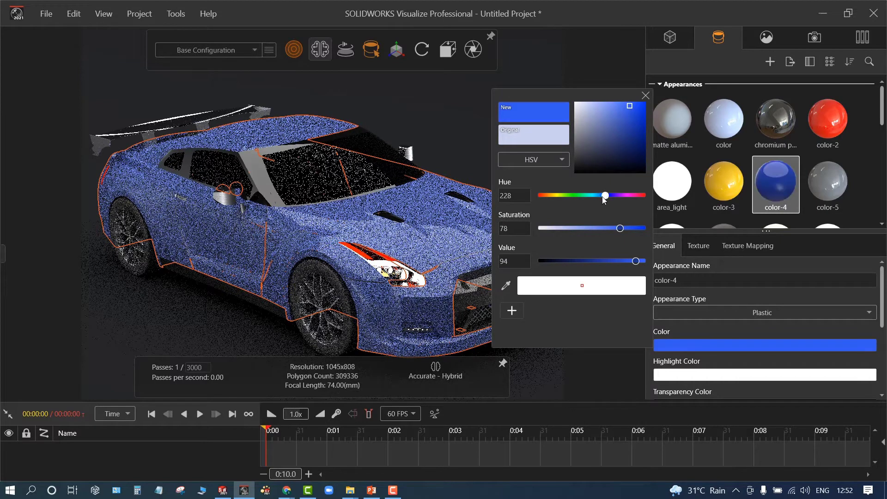
drag(607, 199, 560, 197)
click(200, 306)
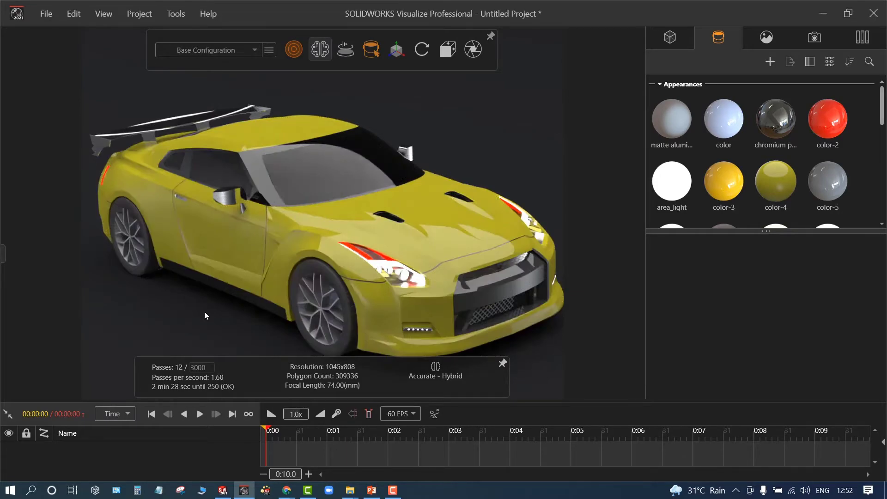
scroll(206, 316, down, 2)
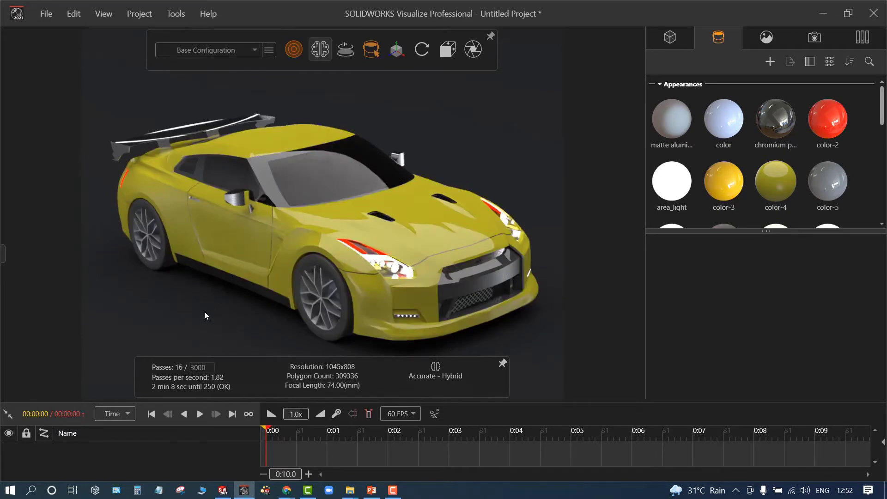
Switch the rendering mode back to Preview
mouse_move(295, 50)
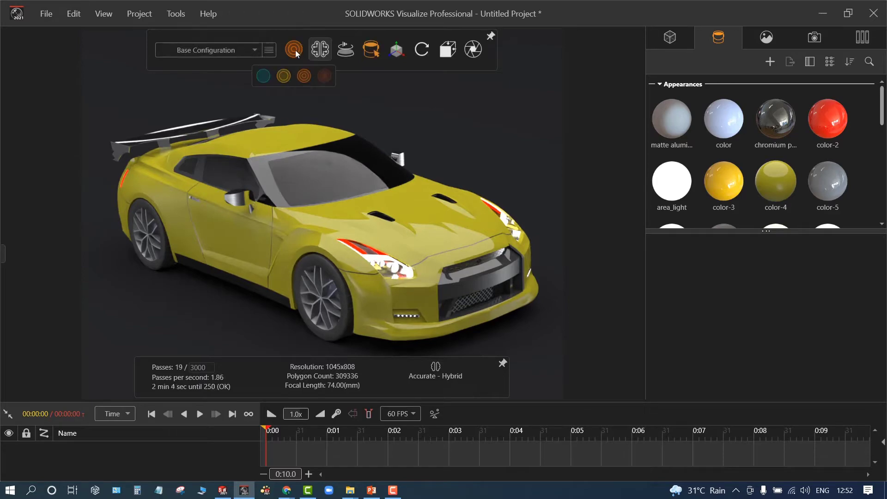
click(263, 76)
drag(248, 162, 454, 302)
scroll(505, 270, down, 2)
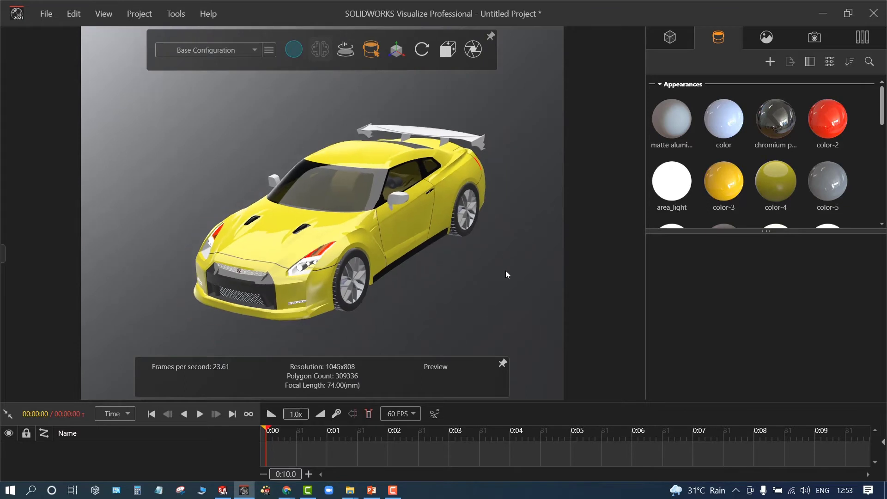
Make the Default Camera the active camera
click(813, 38)
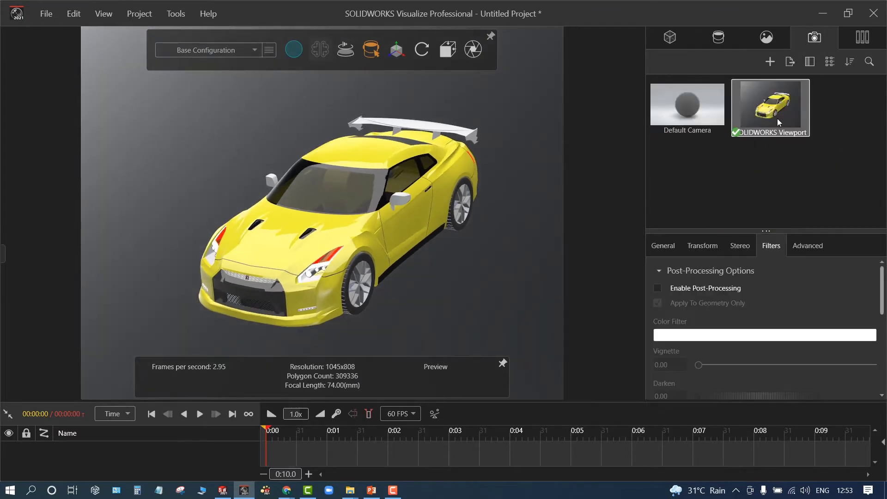
click(697, 120)
double_click(696, 120)
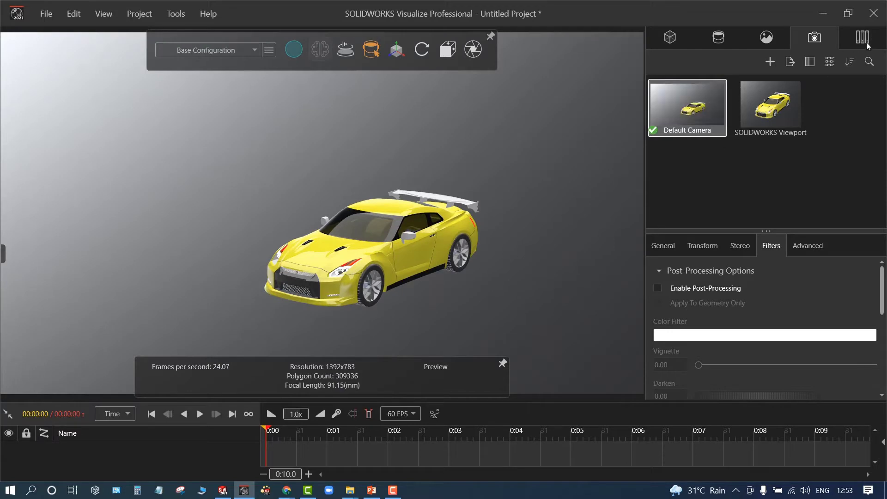
Try the High Contrast Ramp and Plain White environments, and settle on Auto Photo Studio as the scene's environment
click(862, 39)
click(767, 38)
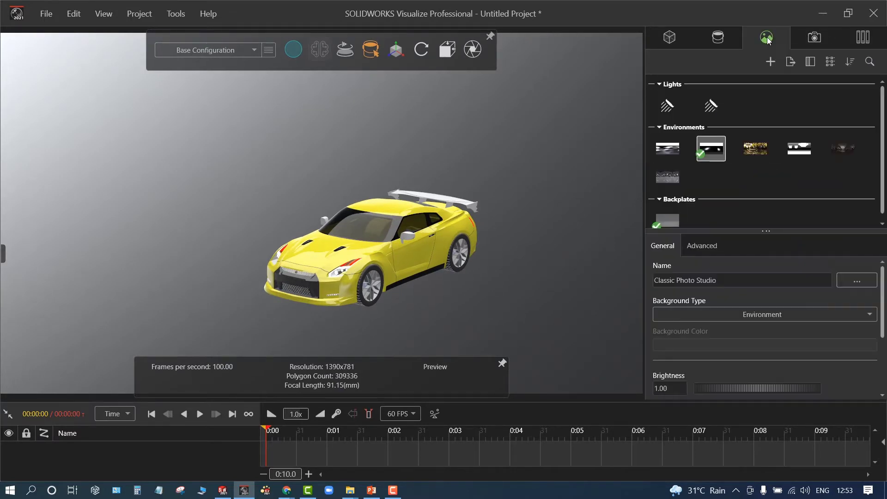
click(755, 148)
double_click(791, 149)
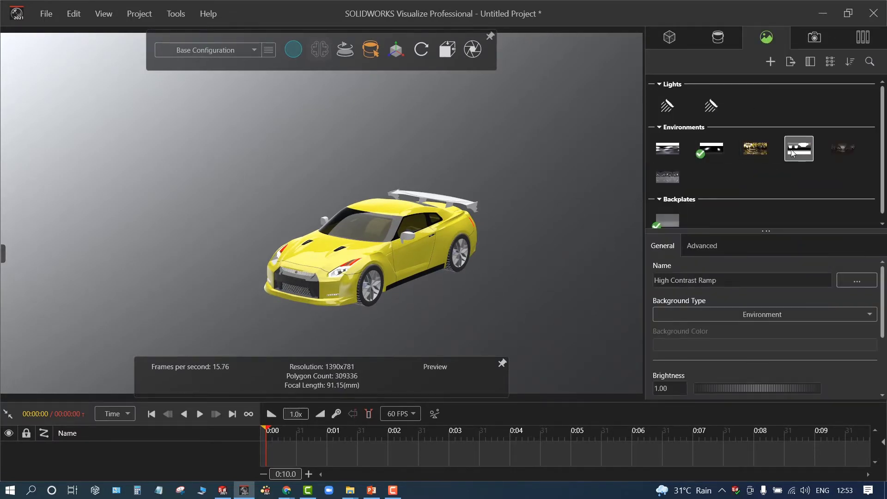
double_click(840, 153)
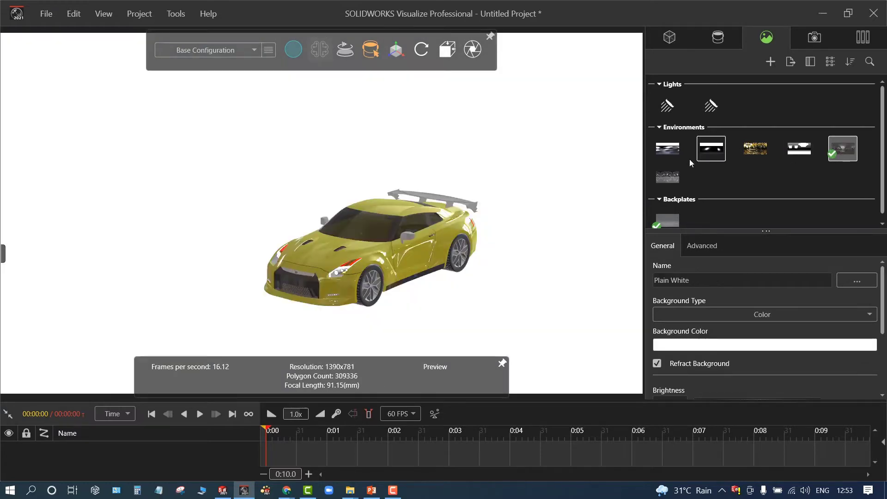
double_click(666, 157)
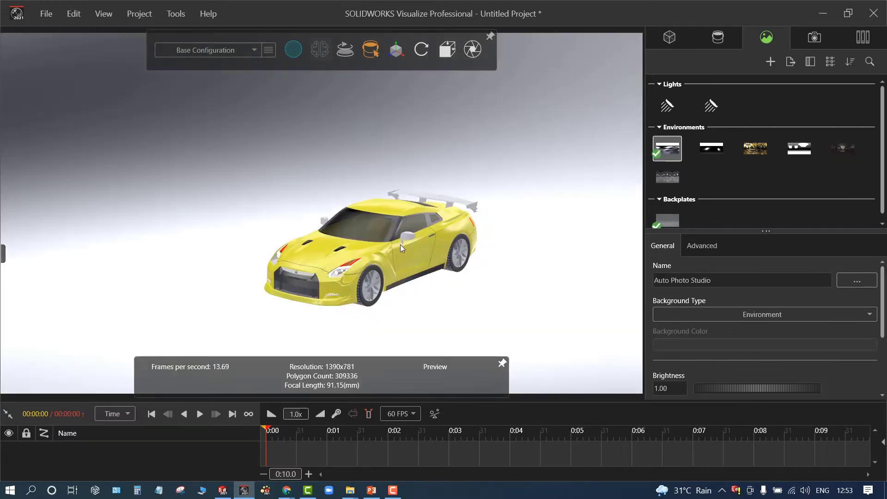
Check the car in the Auto Photo Studio environment in Accurate rendering mode and return to Preview
drag(401, 249, 319, 278)
mouse_move(298, 49)
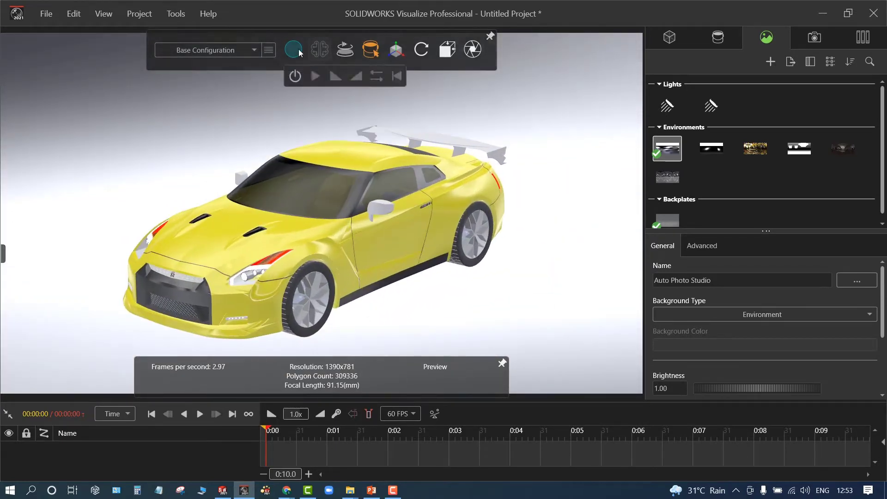
click(304, 76)
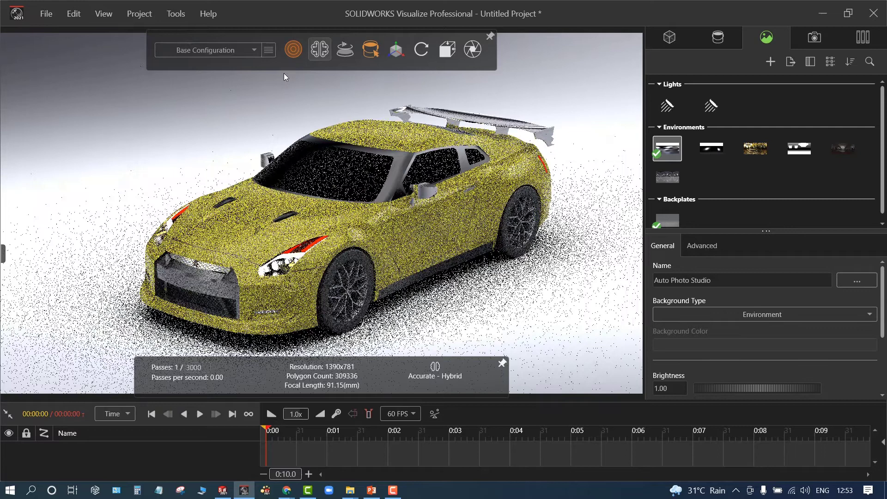
mouse_move(300, 39)
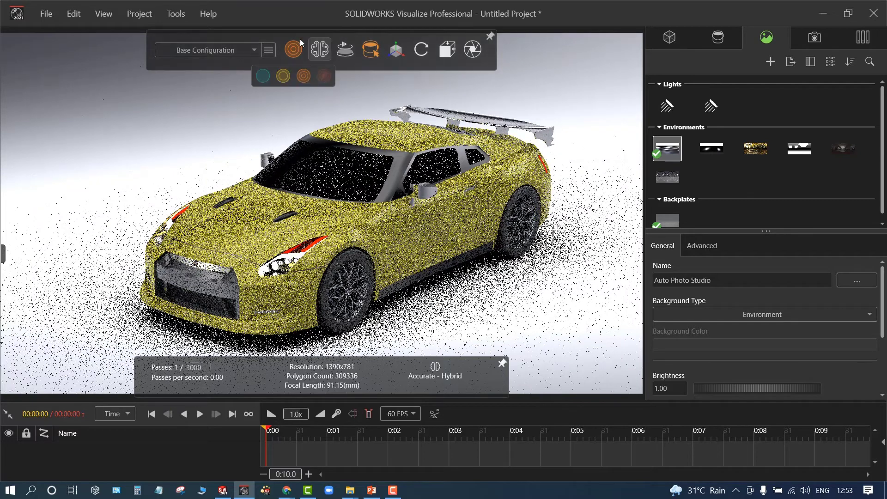
click(267, 74)
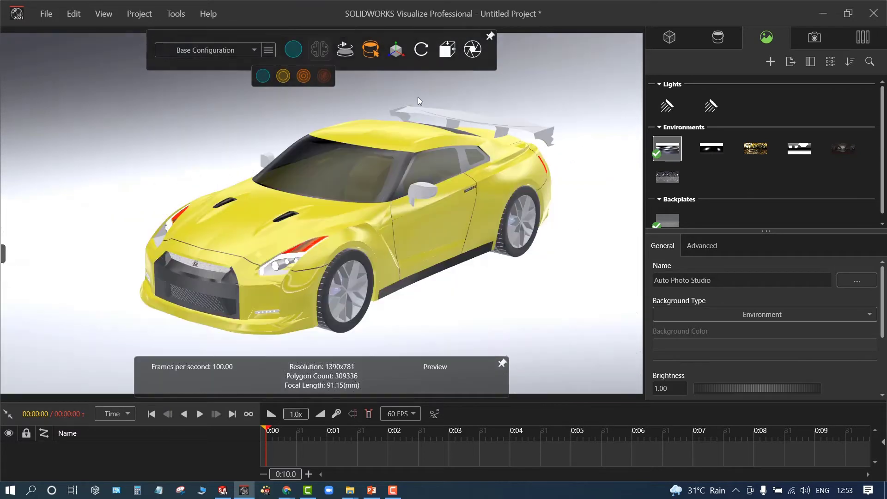
Try copying the spoiler's brushed metal appearance to the window surrounds, hood vents and side skirts
click(490, 120)
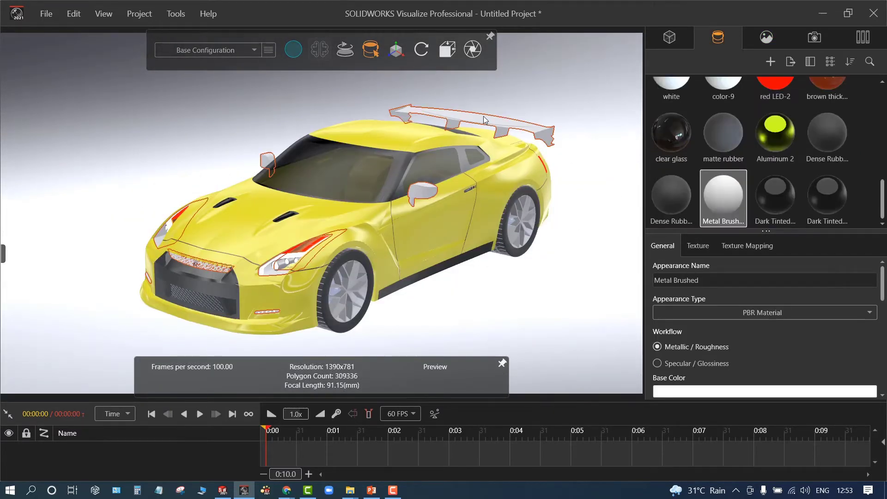
shift+right_click(403, 168)
click(261, 112)
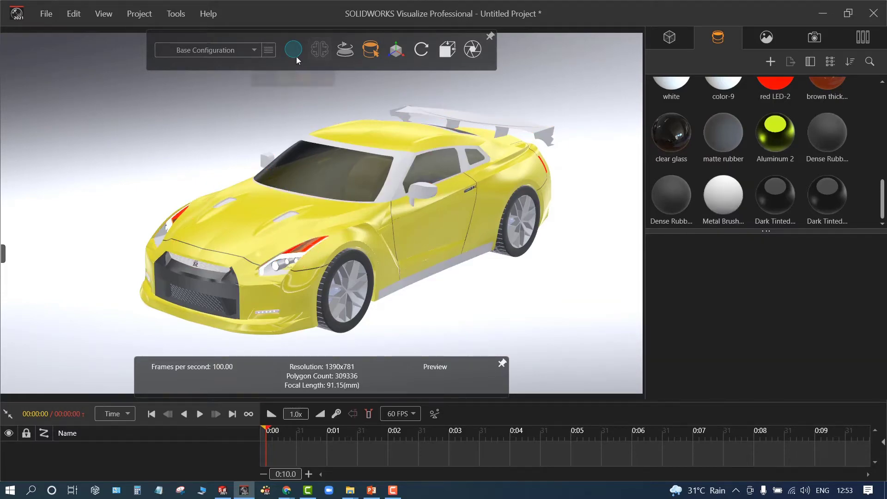
Check the trim in Accurate rendering mode, undo its brushed metal appearance and return to Preview
click(296, 55)
click(303, 75)
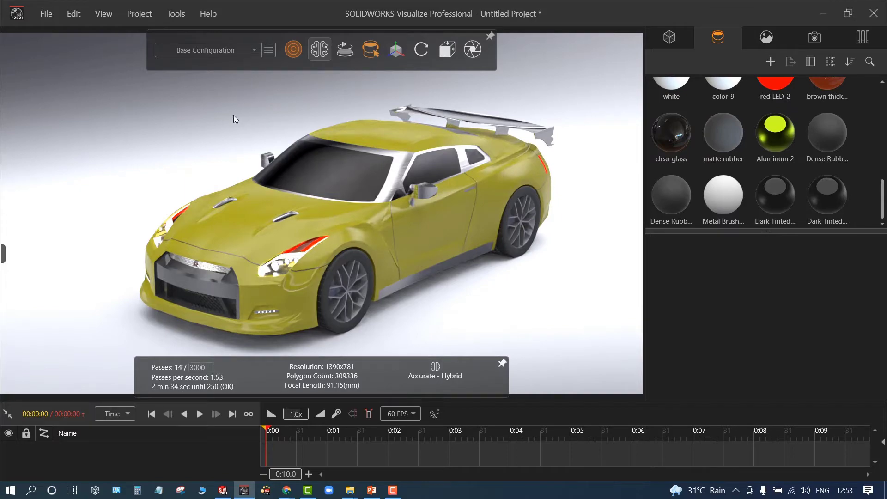
key(ctrl+z)
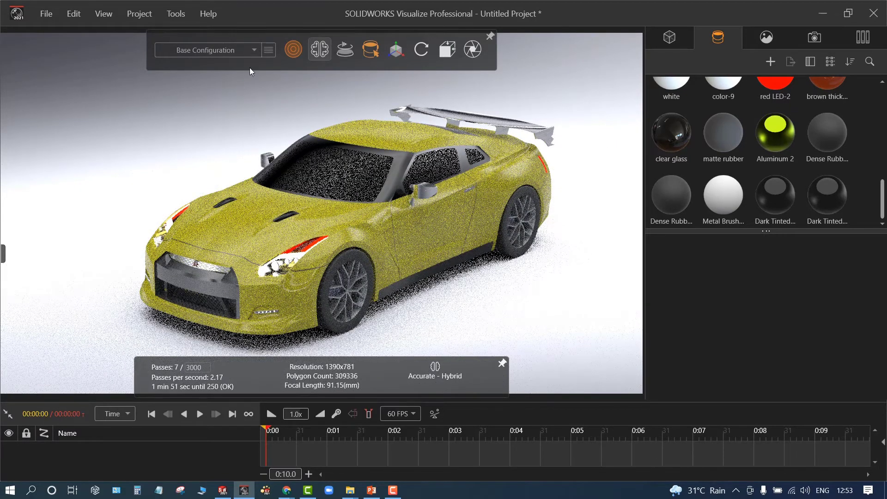
mouse_move(292, 52)
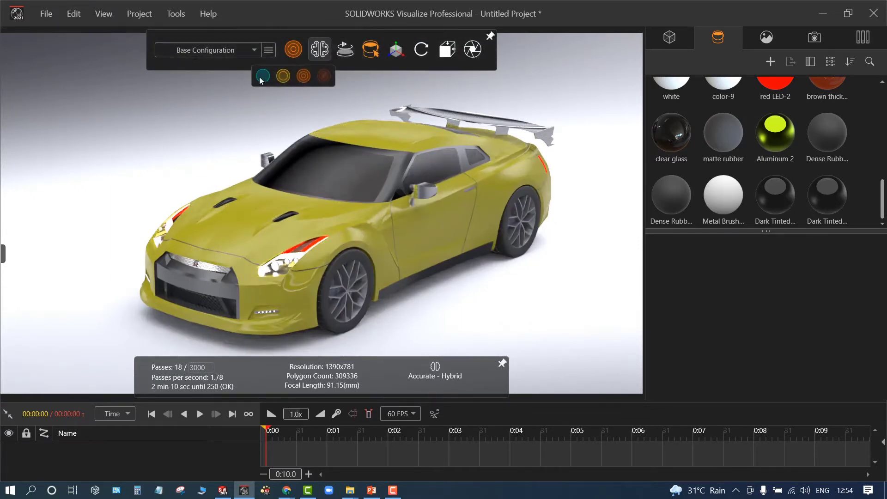
click(262, 76)
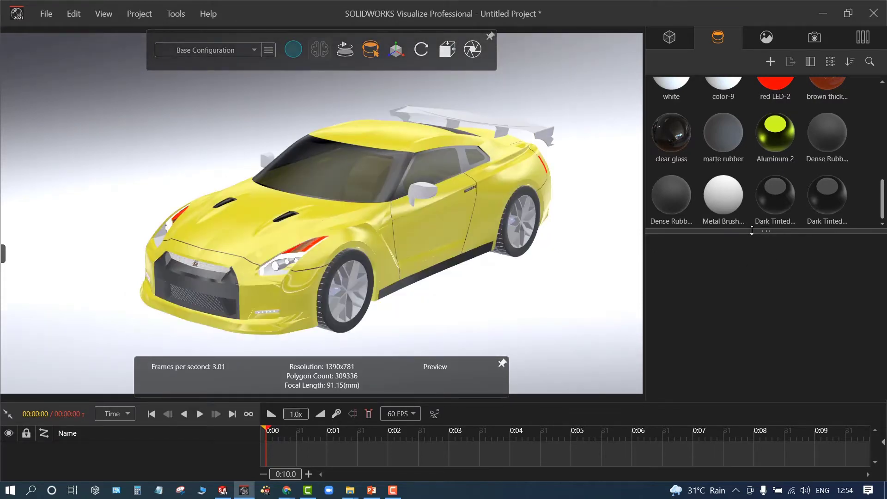
Try the warehouse interior environment as the car's surroundings
drag(752, 233, 751, 352)
scroll(829, 132, up, 5)
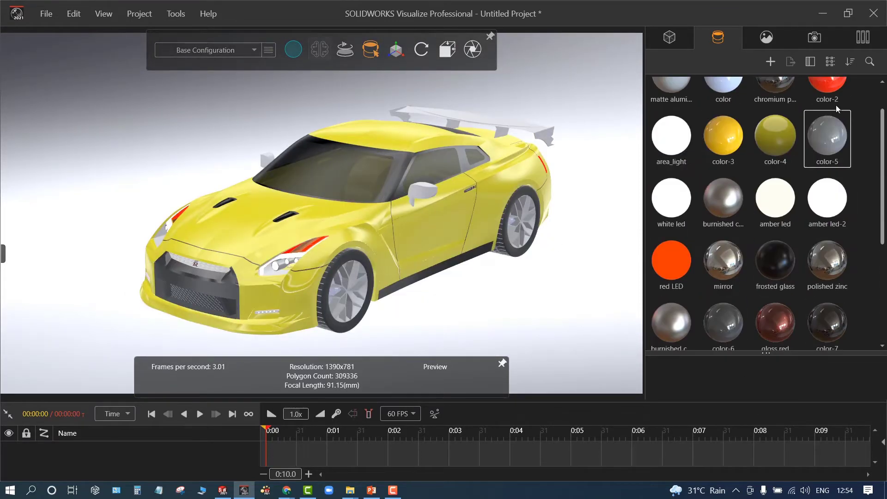
click(762, 39)
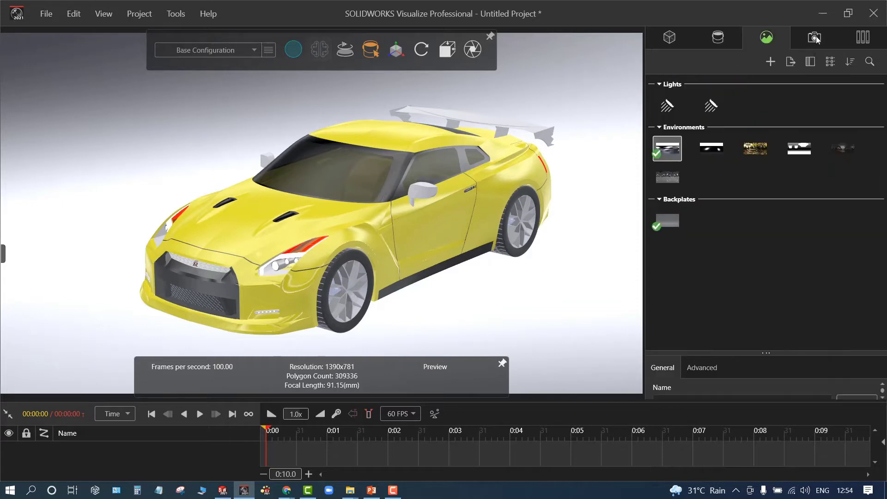
click(816, 36)
click(763, 38)
click(751, 148)
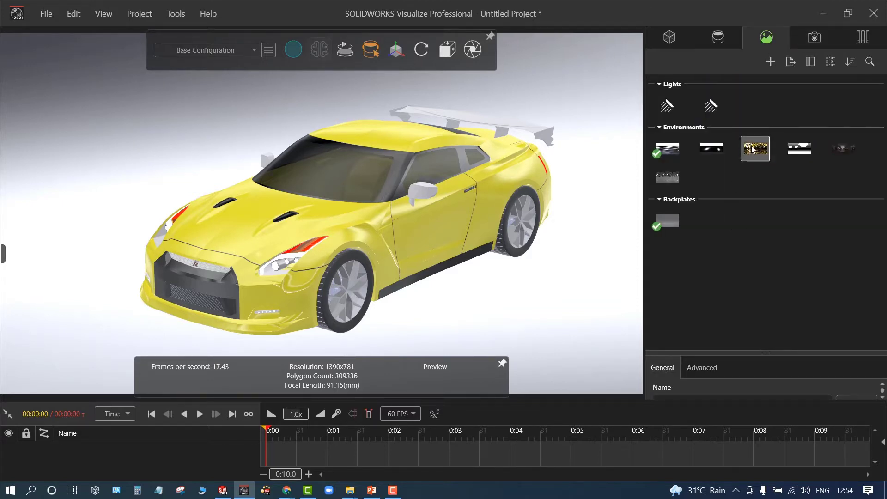
double_click(672, 180)
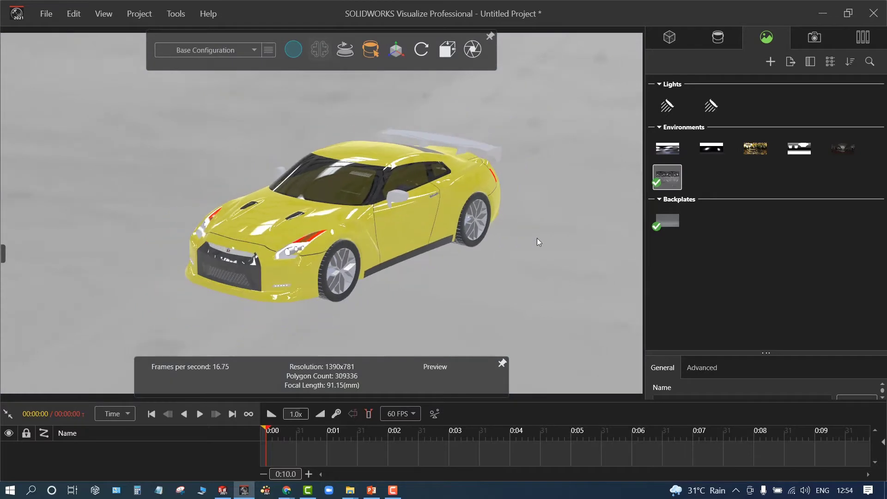
drag(537, 238, 550, 215)
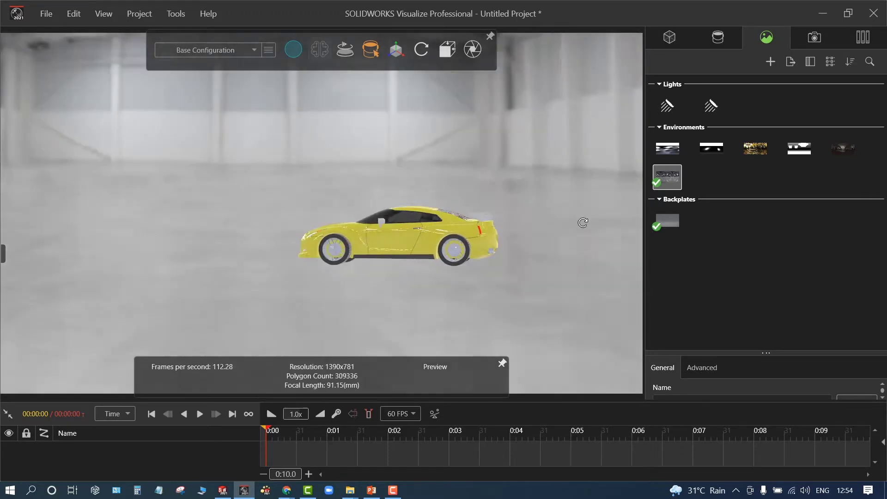
Switch the scene's environment to the tree-lined autumn road and frame the car standing on the asphalt
double_click(745, 156)
drag(422, 253, 467, 263)
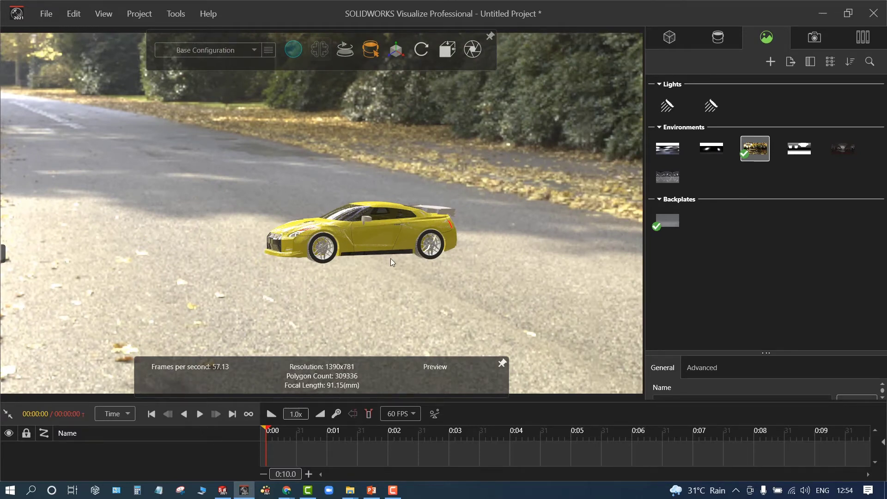
drag(368, 184, 373, 228)
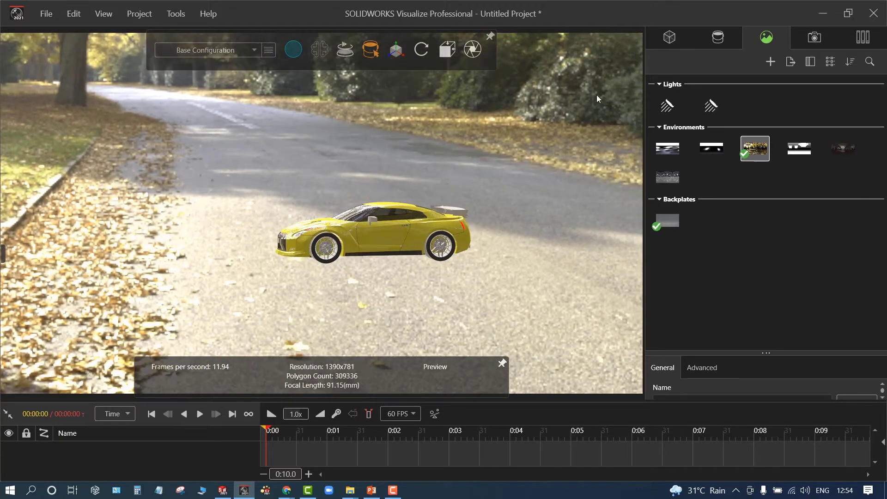
Review the Nissan car model's simulation types and general properties, and rotate the whole model +90 degrees about Y
click(669, 36)
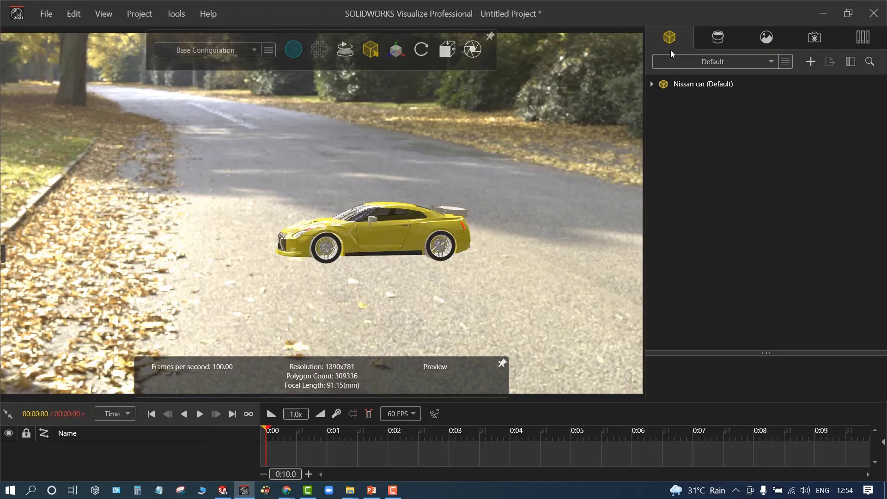
click(691, 85)
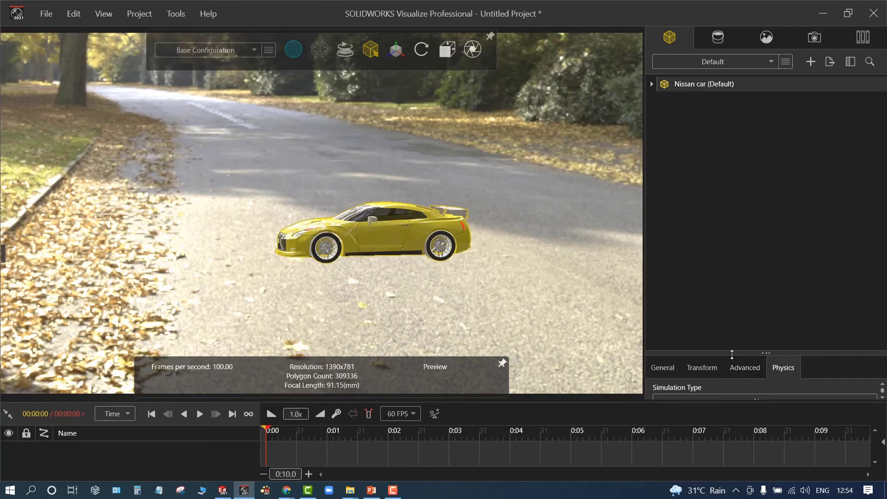
drag(731, 353, 726, 165)
click(777, 199)
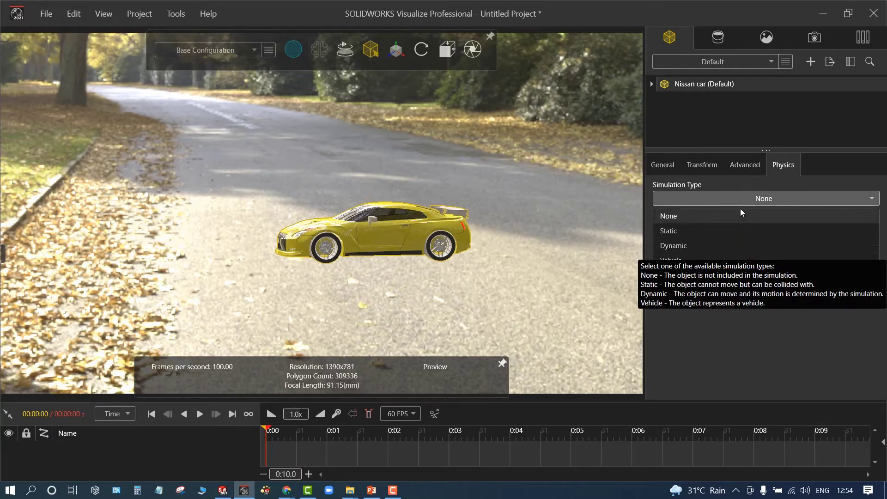
click(660, 165)
click(660, 165)
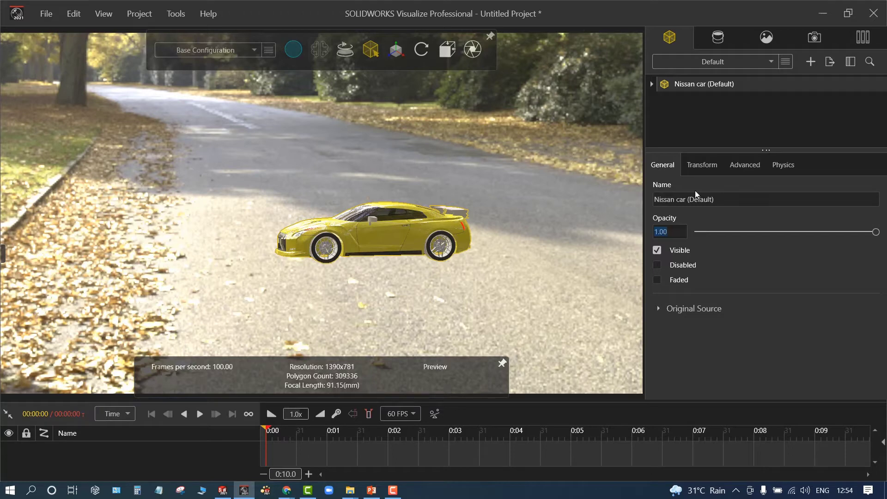
click(703, 166)
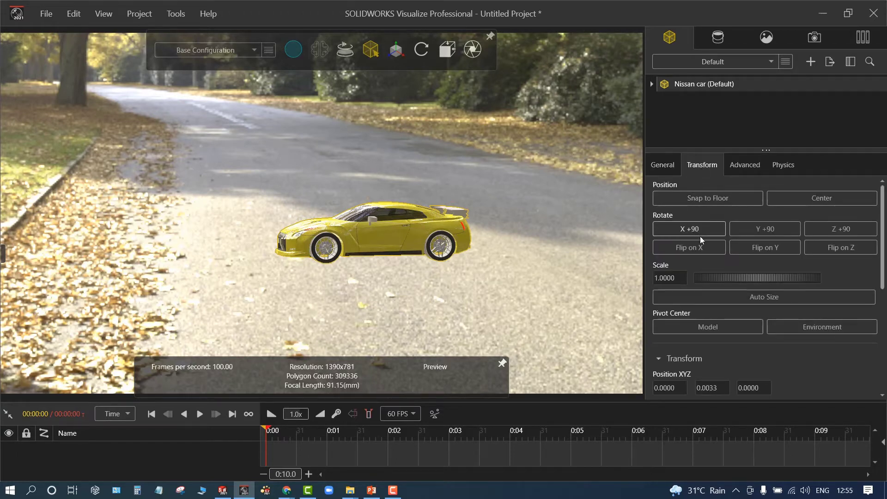
click(785, 230)
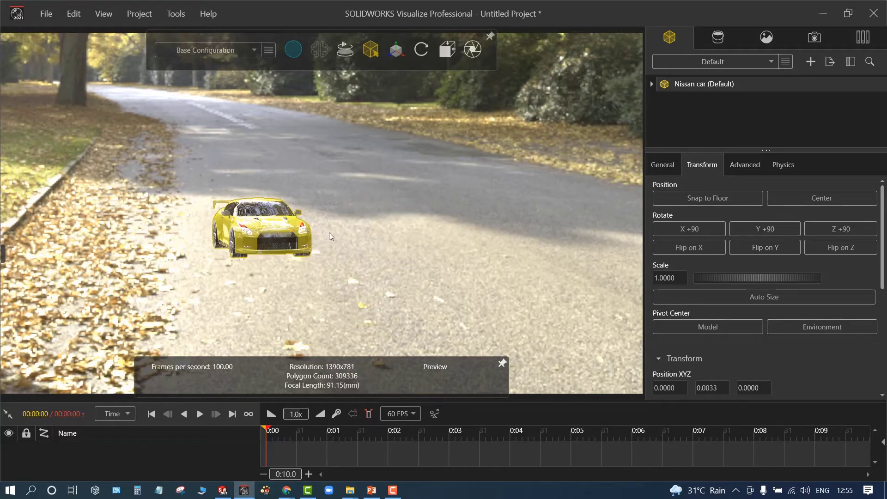
Move the car across the road to a Z position of about -0.72 with the move manipulator and snap it to the floor
mouse_move(396, 57)
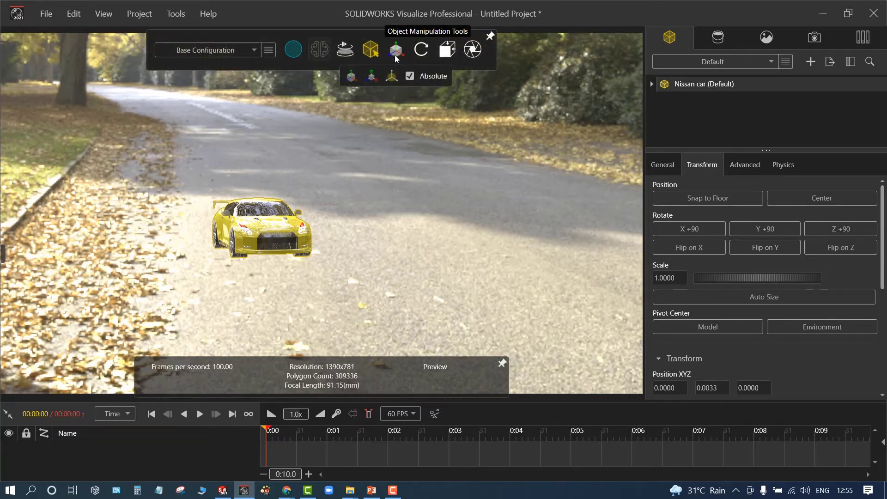
click(396, 57)
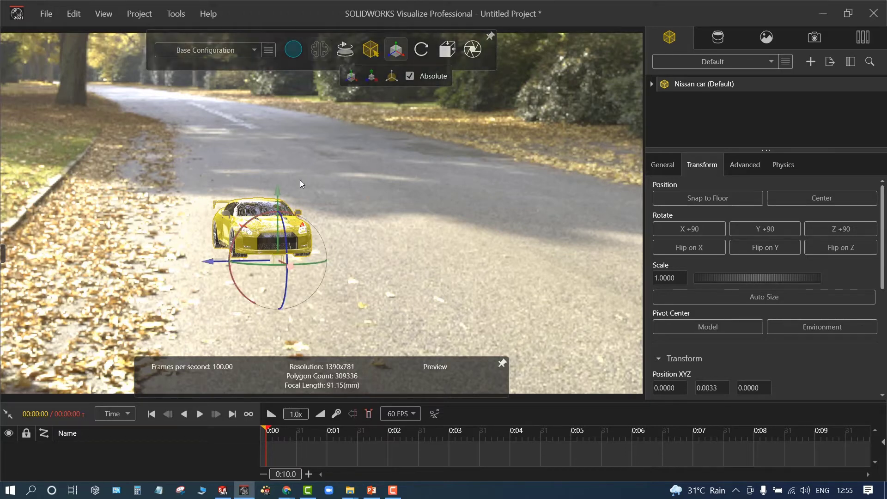
drag(281, 191, 285, 134)
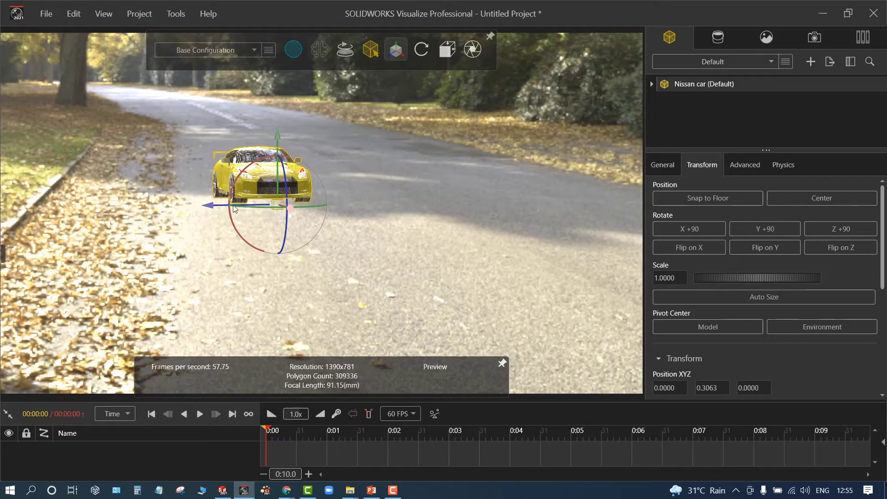
drag(221, 207, 369, 202)
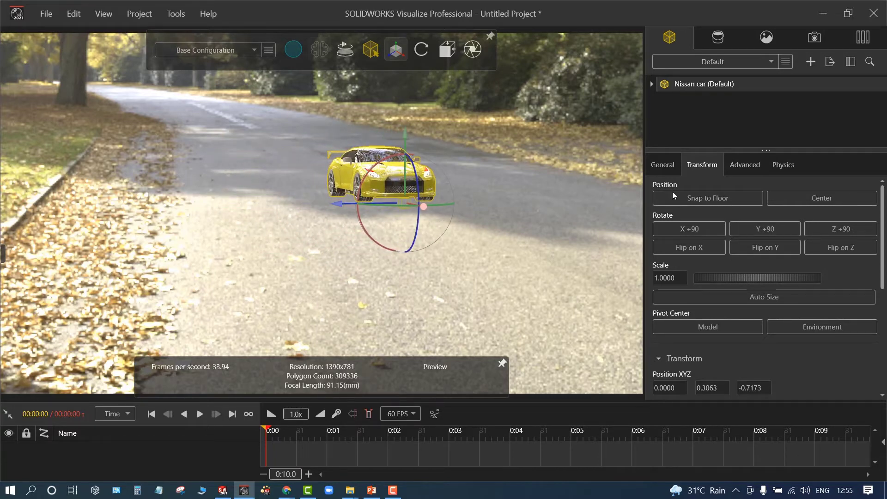
click(677, 202)
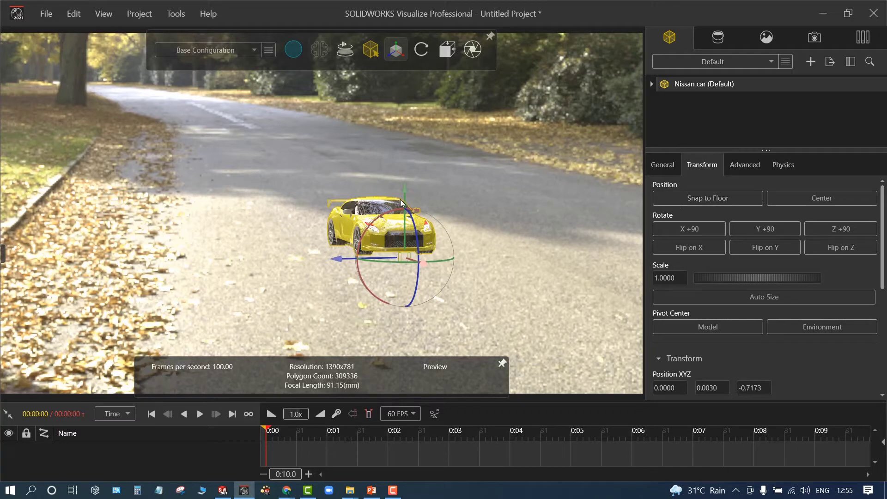
Tilt the car slightly about the Z axis with the rotation ring and snap it to the floor
drag(419, 239, 418, 254)
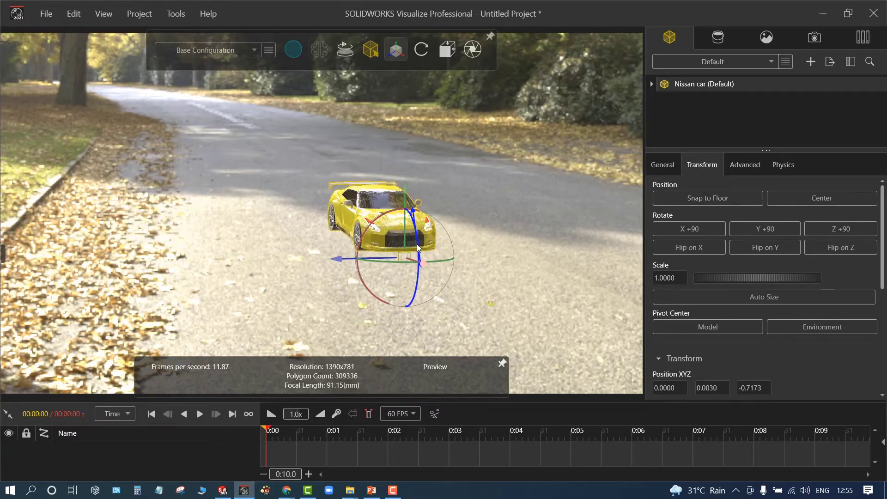
click(662, 198)
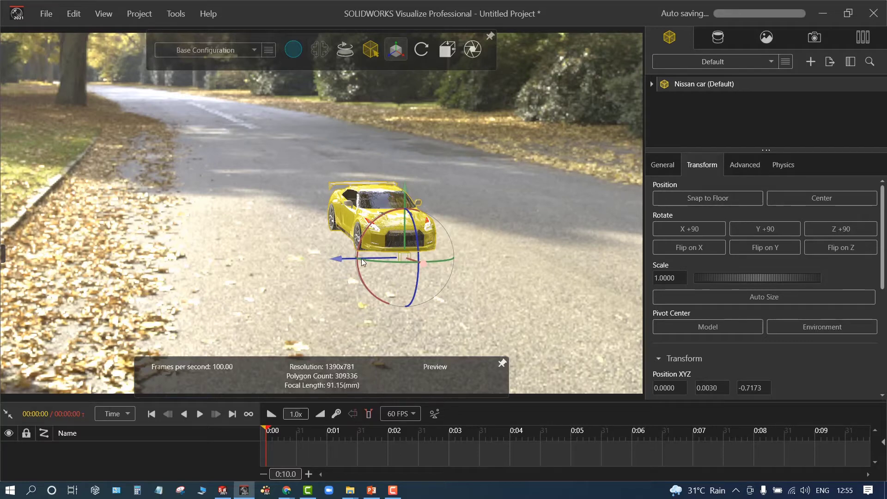
click(398, 49)
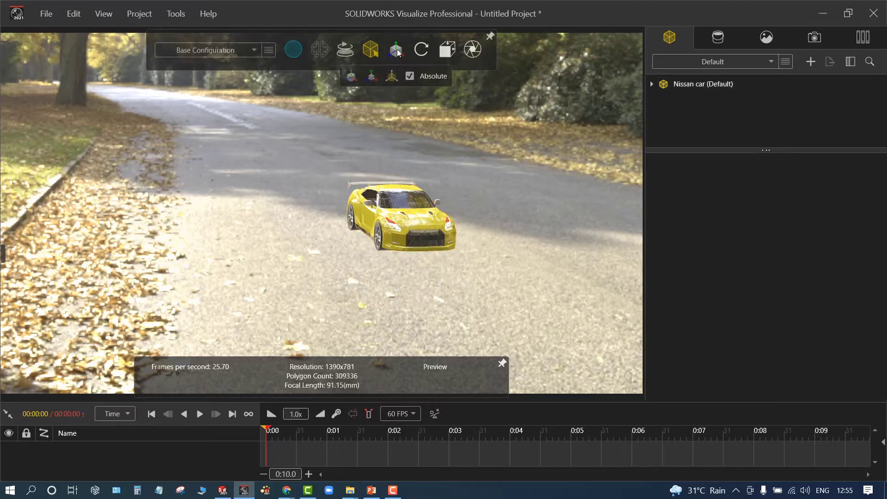
Enlarge the whole car uniformly to a scale of about 2.29 with the scale manipulator
click(372, 77)
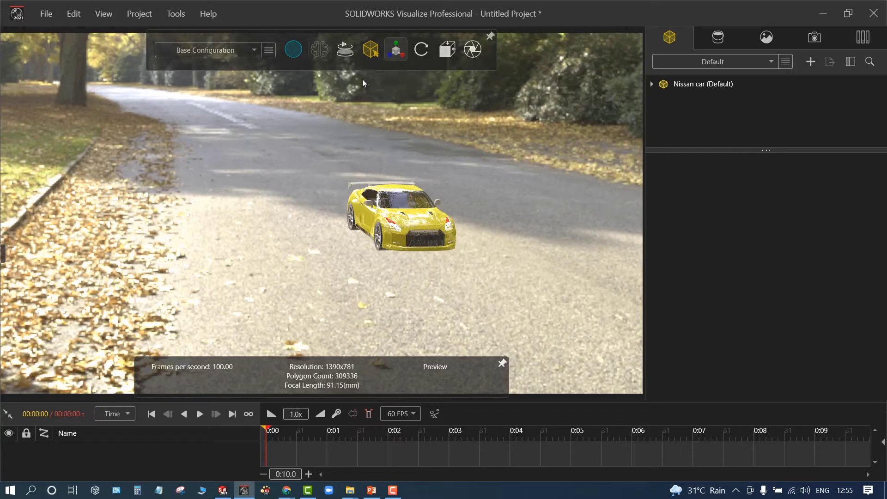
mouse_move(396, 50)
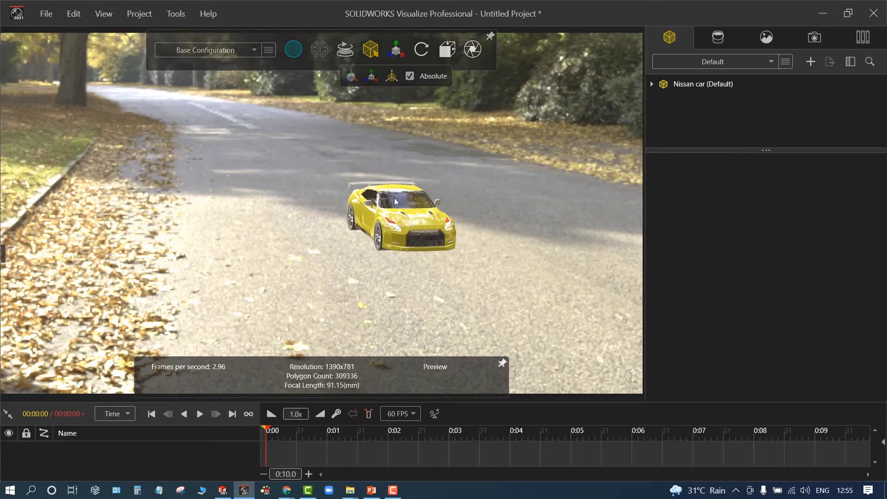
click(395, 198)
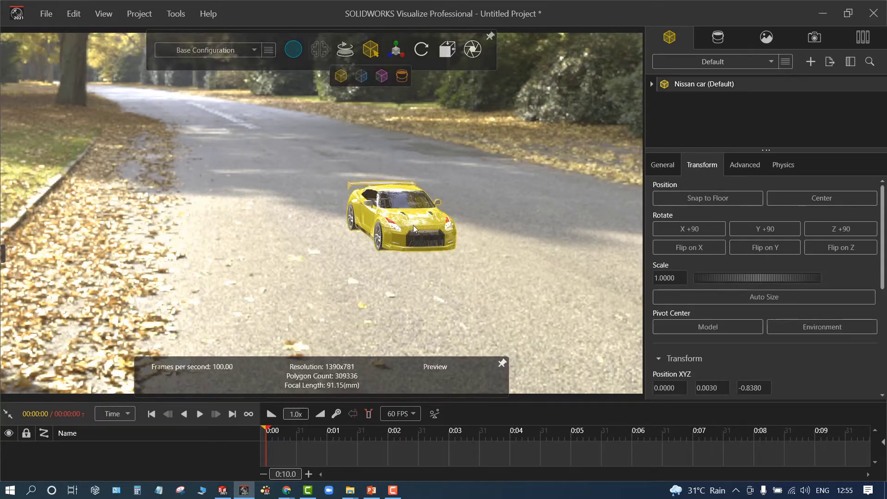
click(395, 50)
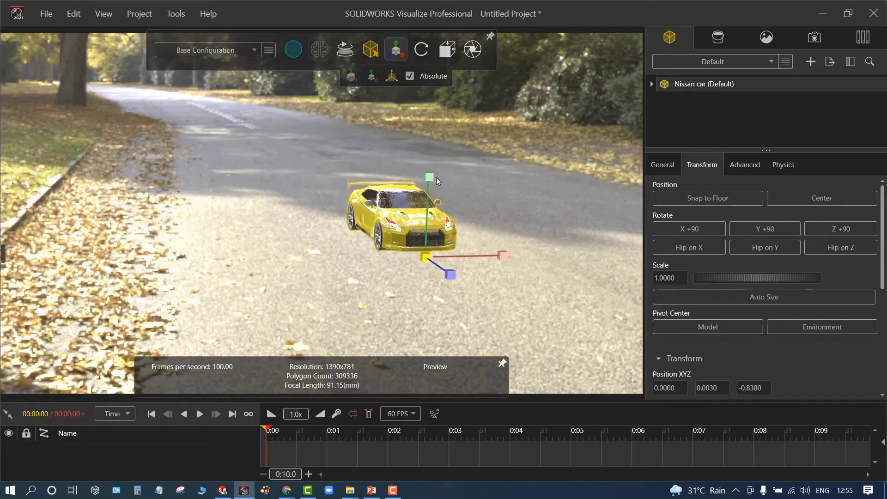
mouse_move(436, 176)
mouse_down()
mouse_move(436, 160)
mouse_move(440, 175)
mouse_up()
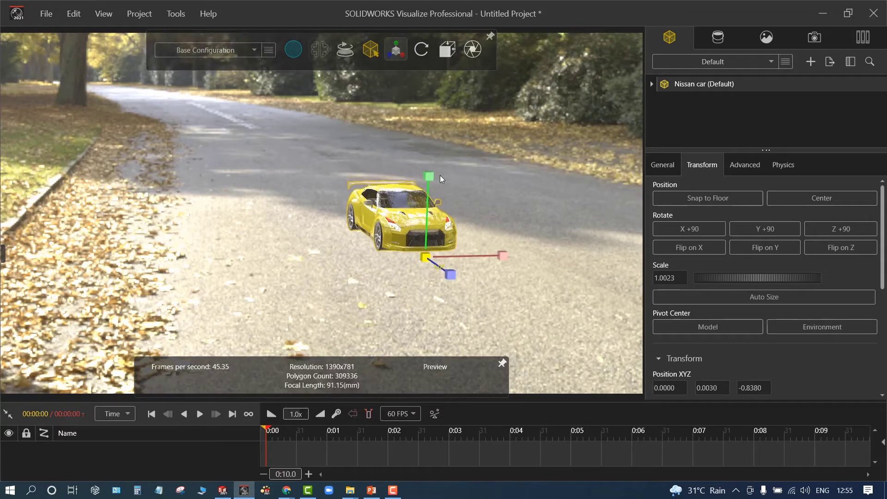
key(ctrl+z)
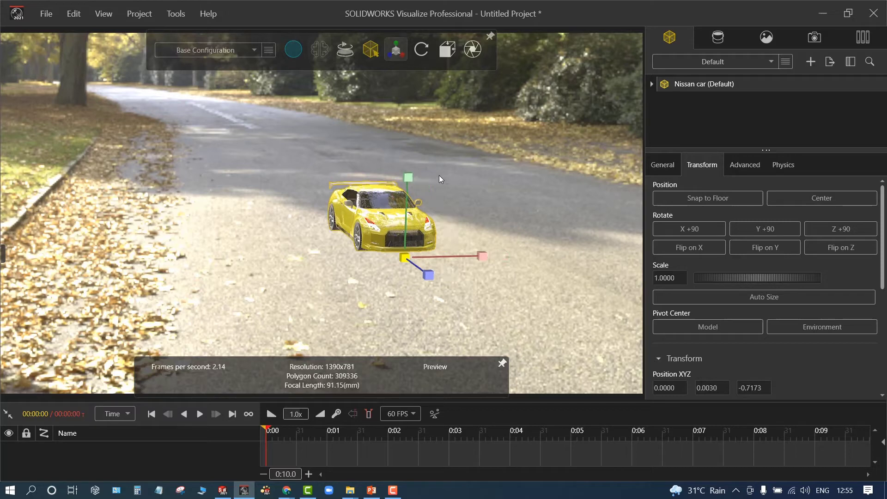
drag(409, 255, 495, 284)
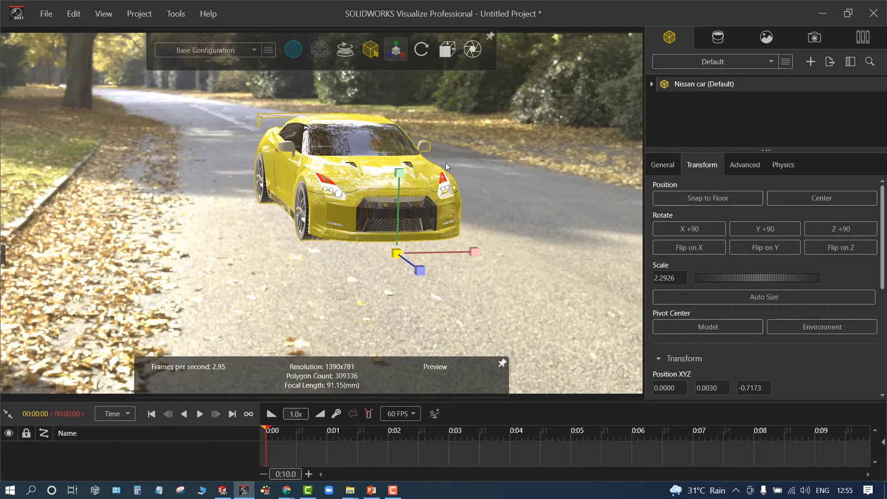
Move the enlarged car along the road to about X -0.64 and Z -1.66, and deselect it
mouse_move(396, 49)
click(353, 75)
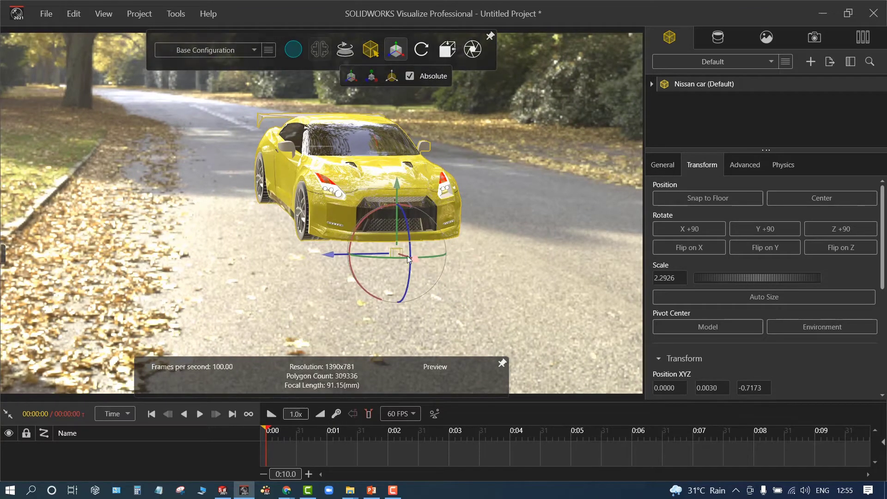
drag(408, 260, 448, 229)
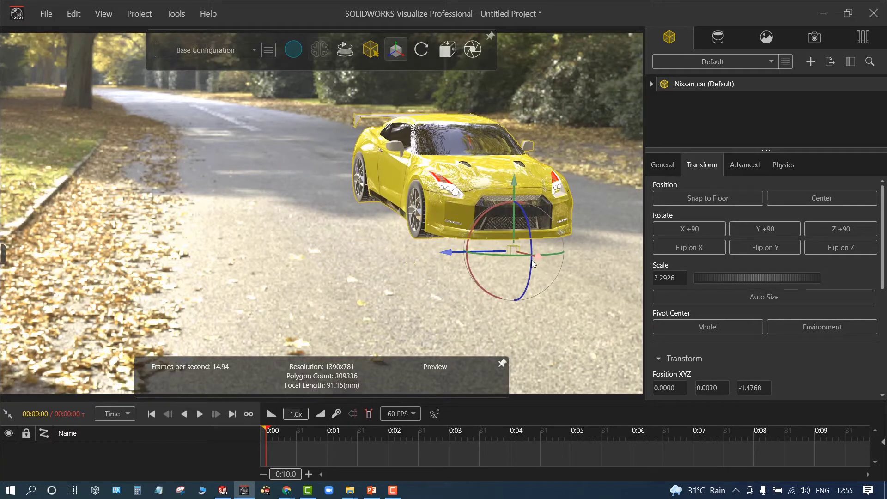
drag(533, 262, 504, 241)
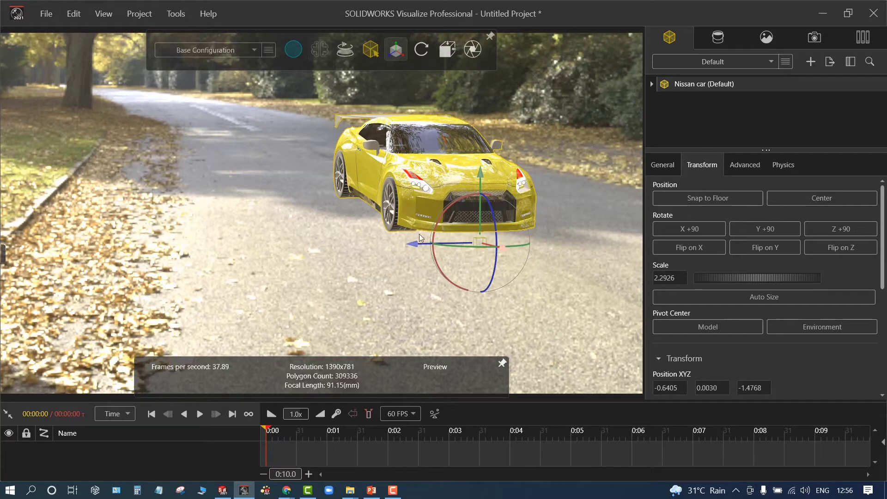
drag(420, 235, 437, 246)
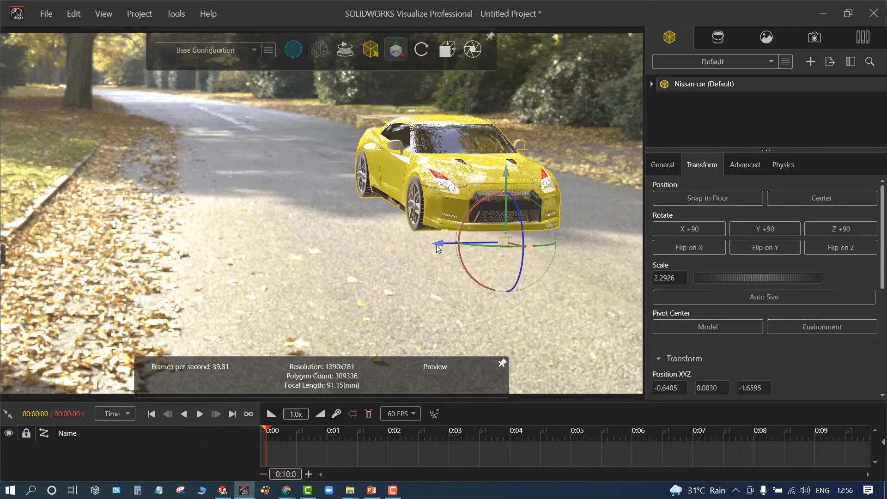
click(339, 247)
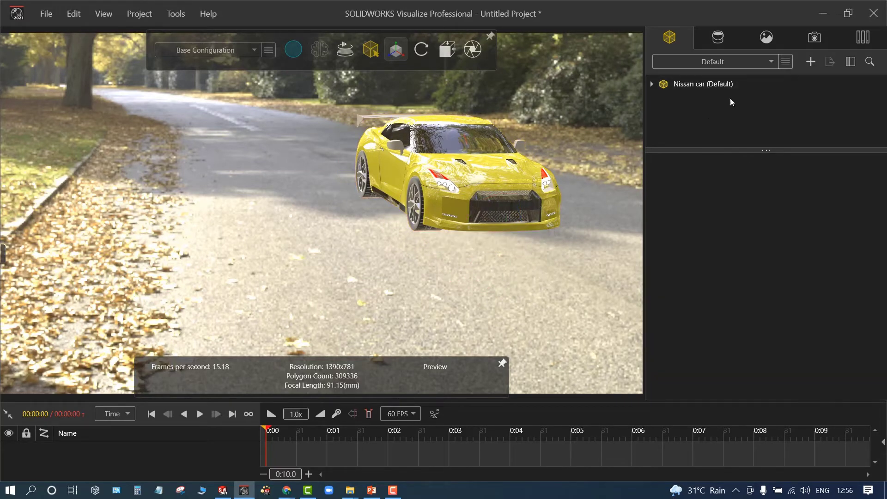
click(688, 85)
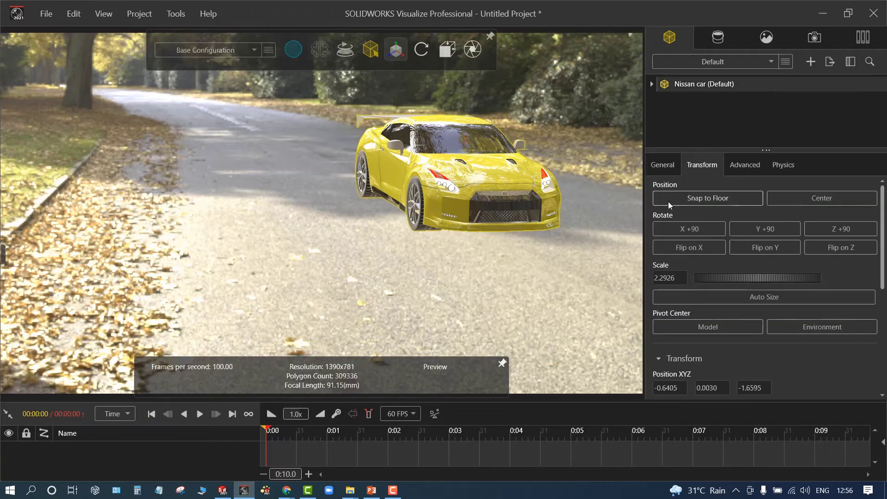
click(567, 296)
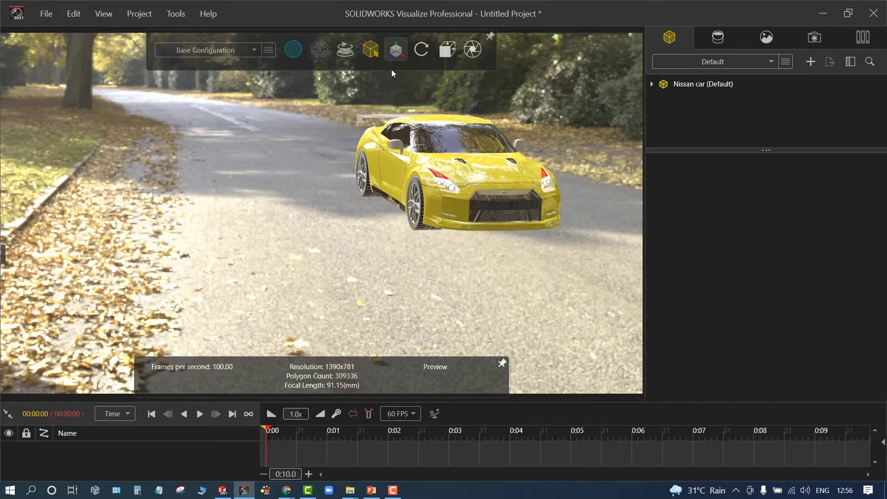
Enlarge the whole car uniformly to a scale of about 3.04 with the scale manipulator
mouse_move(396, 59)
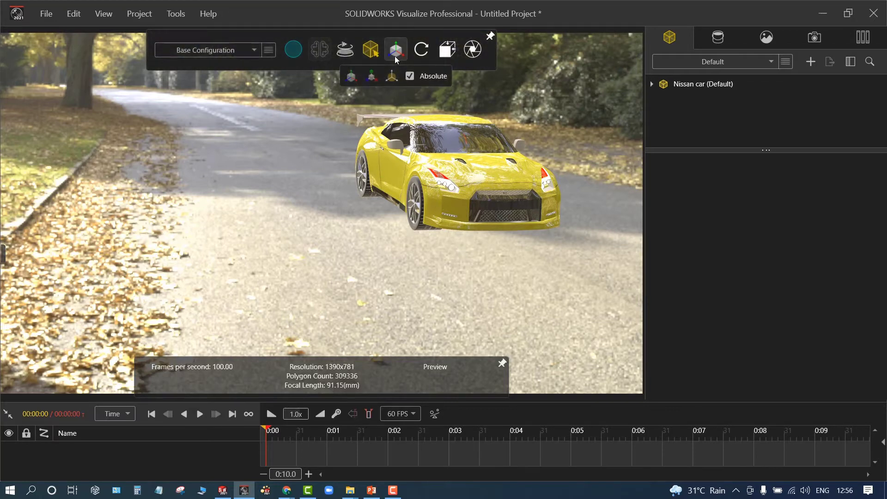
click(437, 186)
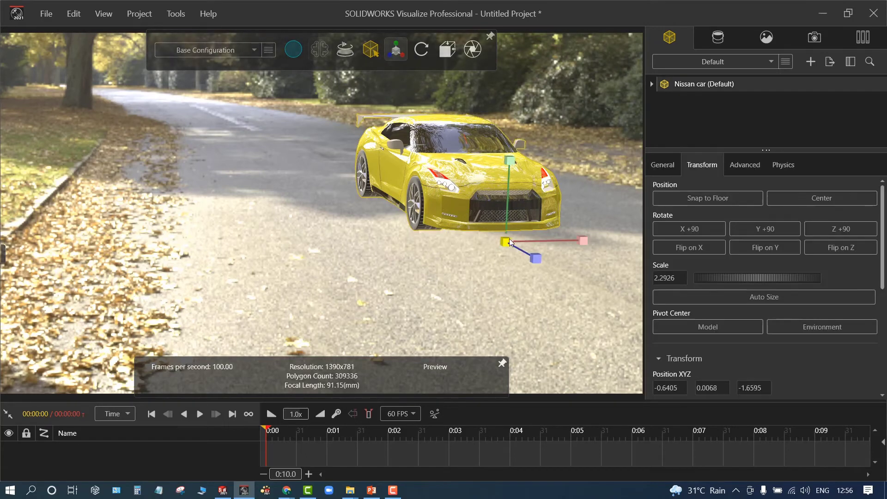
drag(511, 243, 547, 256)
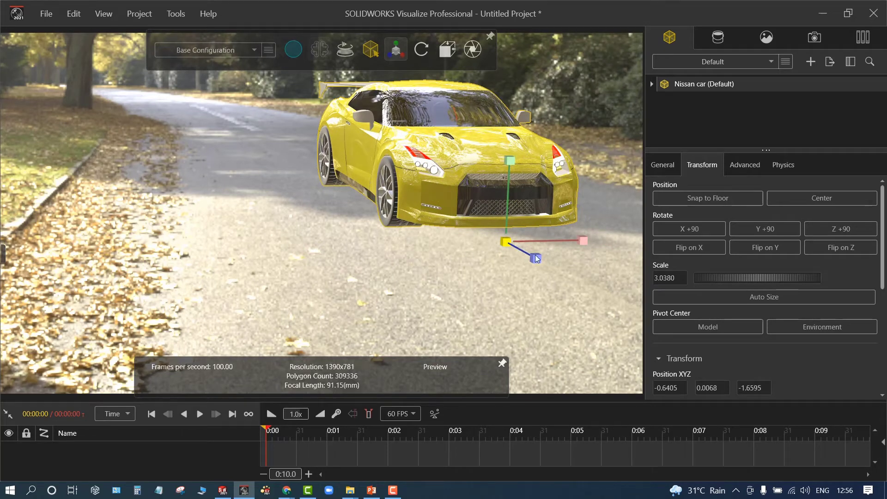
click(736, 294)
click(478, 274)
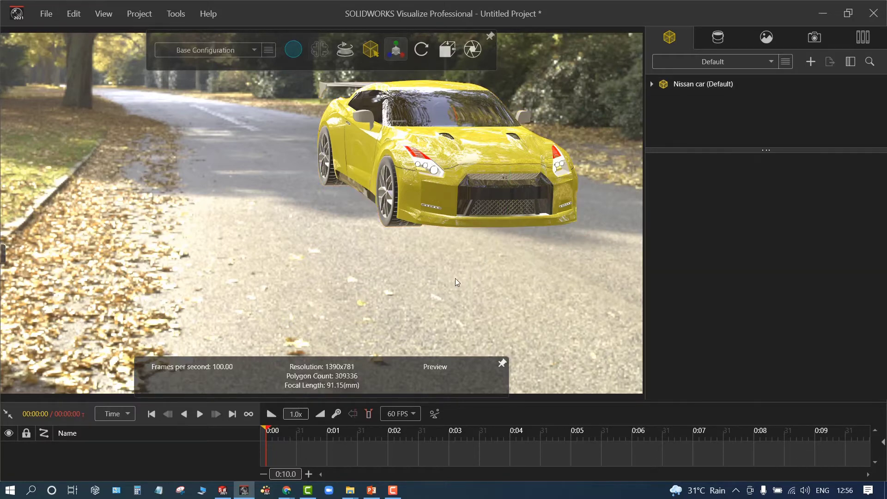
middle_drag(456, 257, 464, 276)
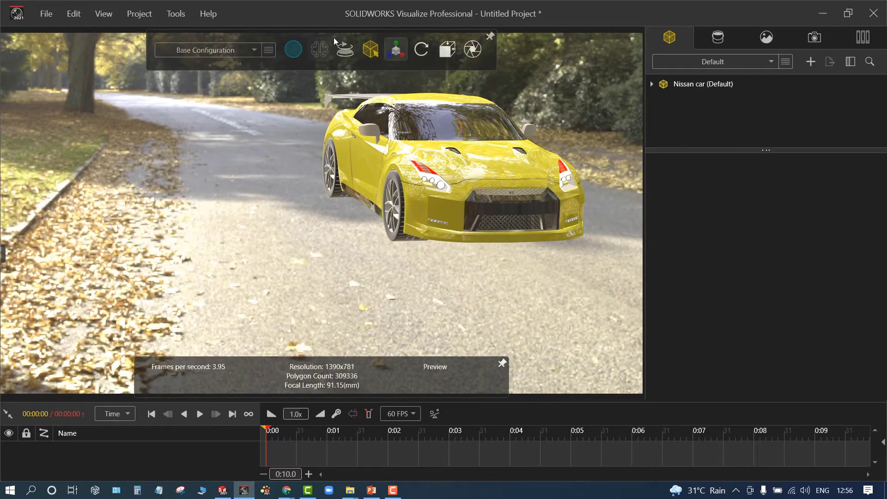
Turn the enlarged car slightly on the road and move it to about X -1.17 and Z -2.12
click(396, 48)
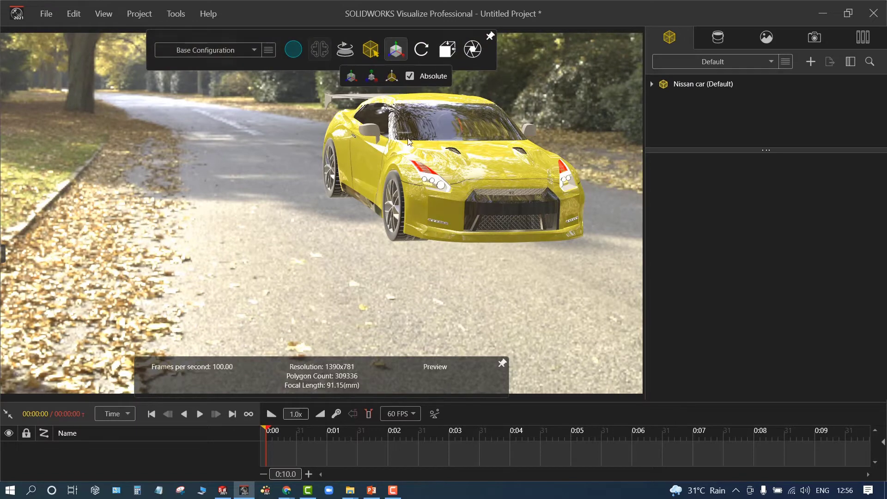
click(437, 198)
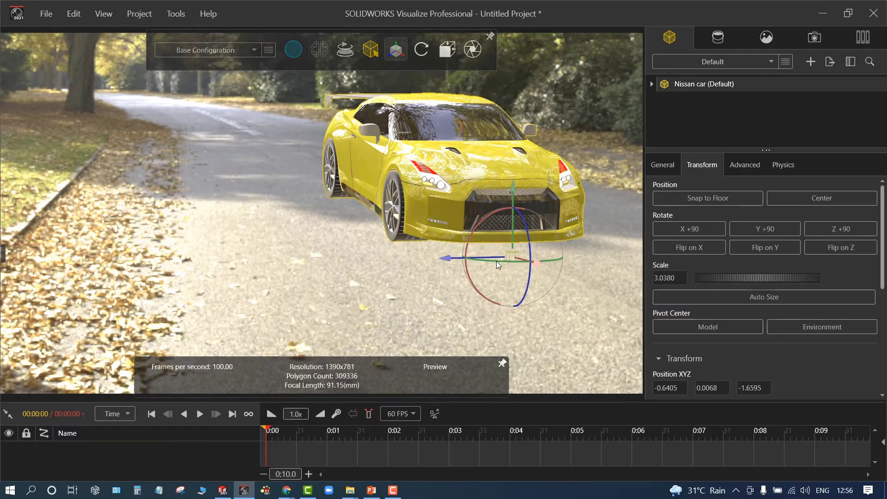
drag(496, 262, 548, 242)
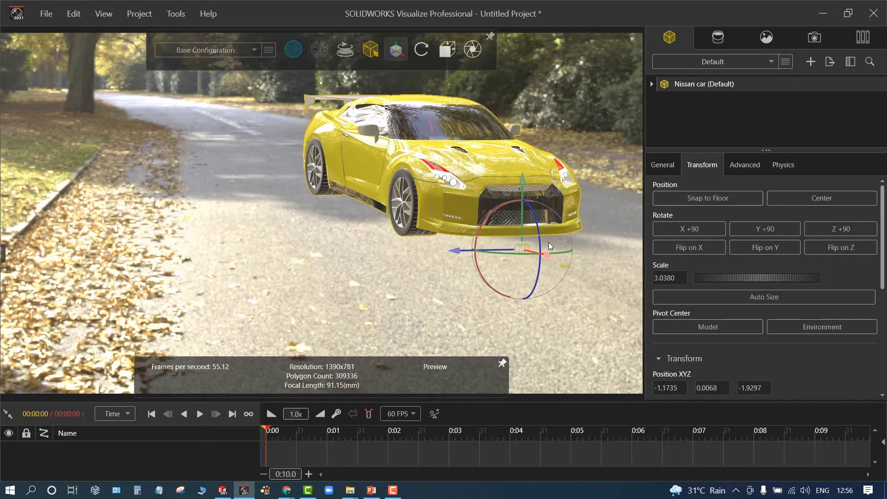
drag(459, 251, 481, 255)
click(400, 264)
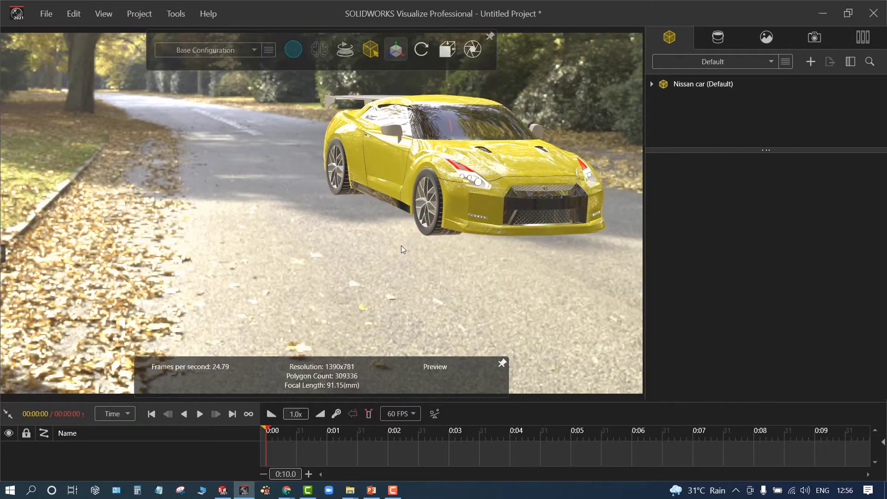
Lower the car toward the road surface to a Y position of about -0.06 and deselect it
click(417, 159)
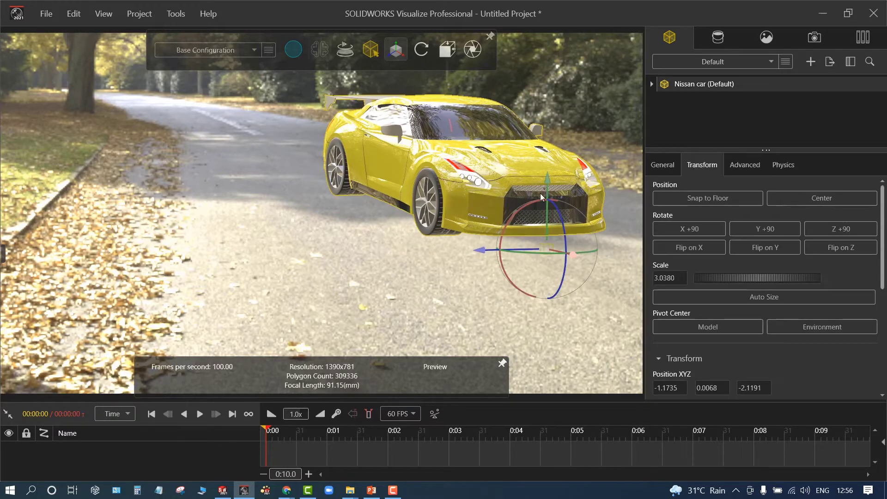
drag(541, 193, 560, 223)
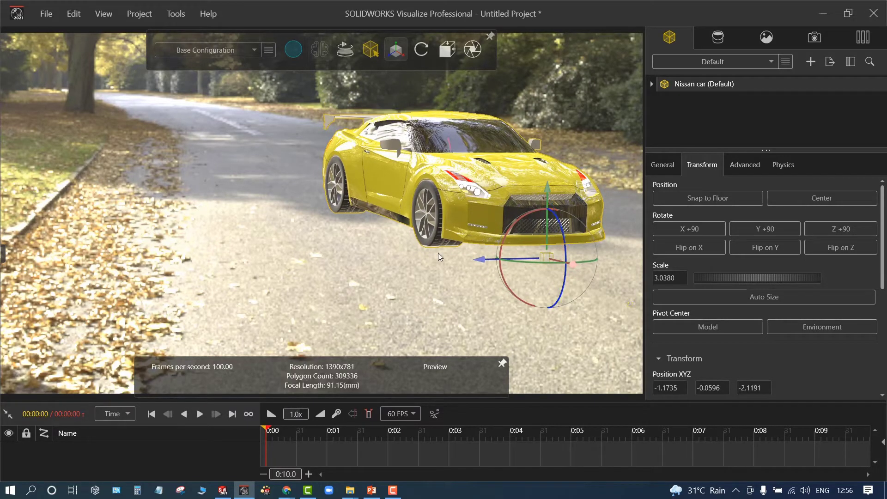
click(413, 285)
Check the car's contact with the road in Accurate render mode, then select the car and return to Preview mode
click(294, 49)
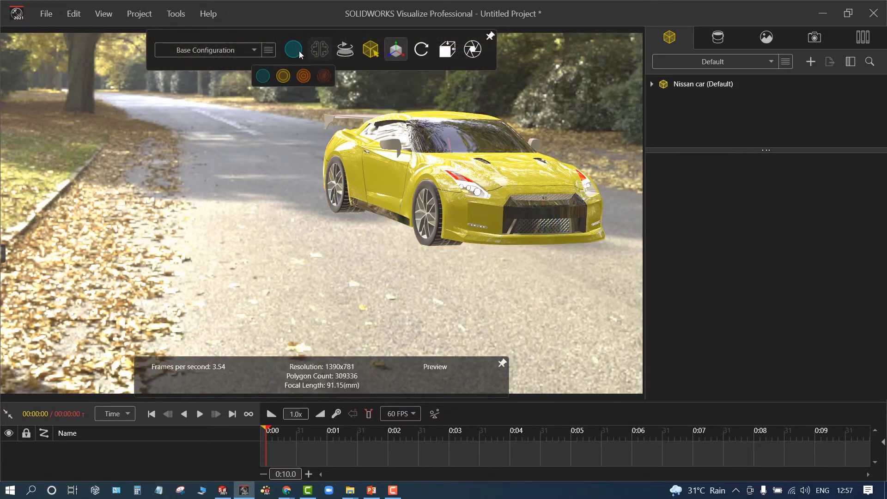
click(302, 78)
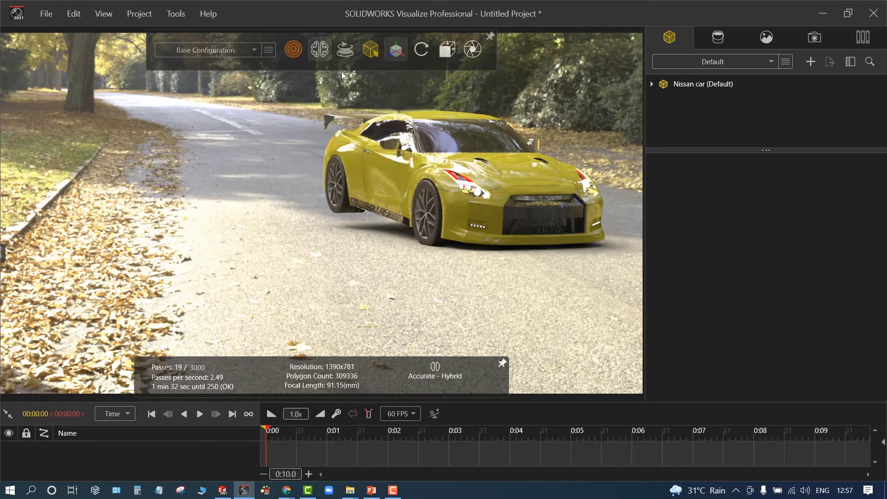
mouse_move(383, 61)
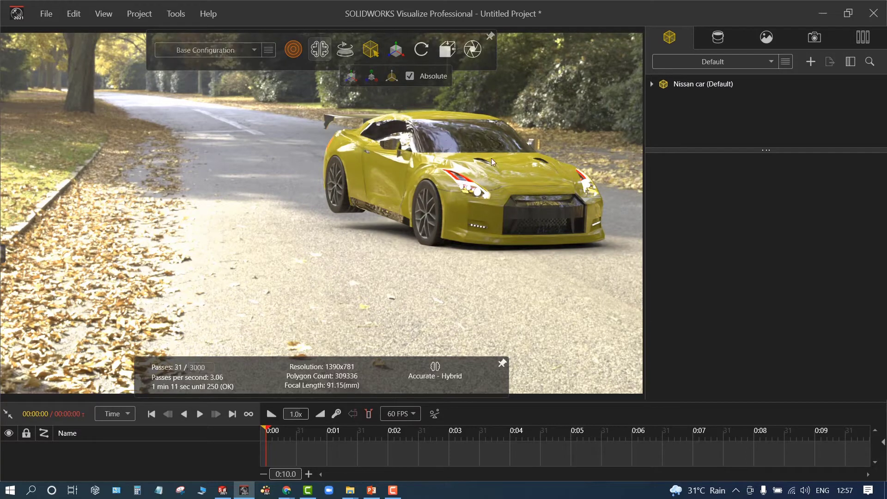
click(500, 168)
mouse_move(284, 65)
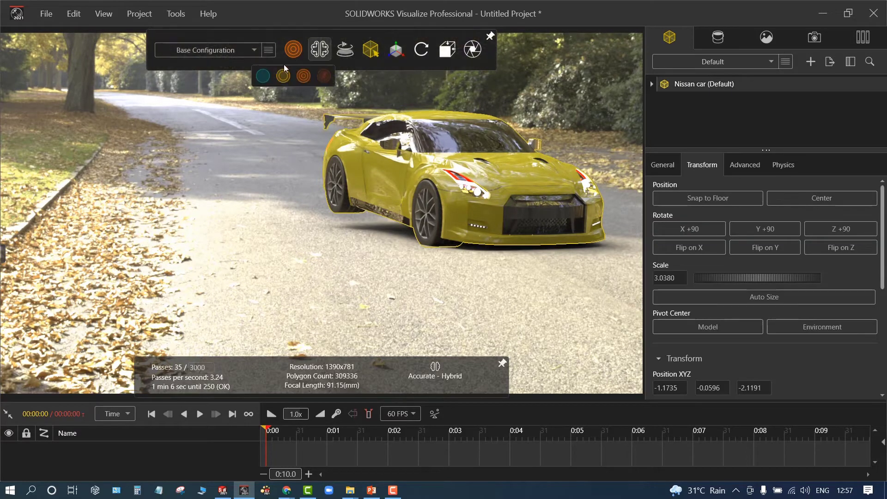
click(263, 76)
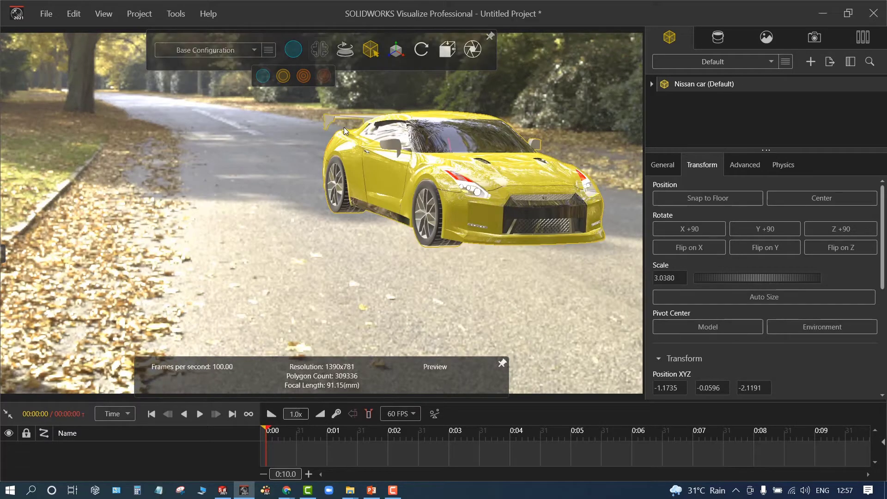
Tilt the car slightly about the Z axis and raise it to a Y position of about -0.026
click(396, 49)
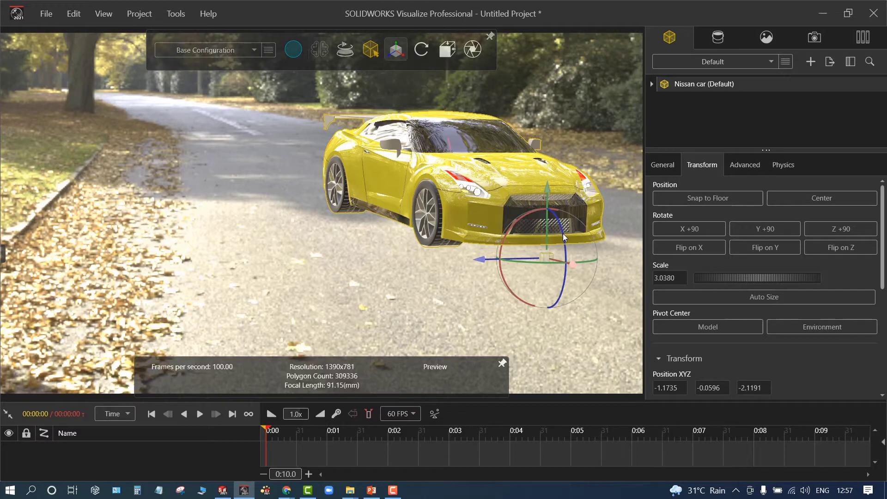
drag(564, 238, 562, 234)
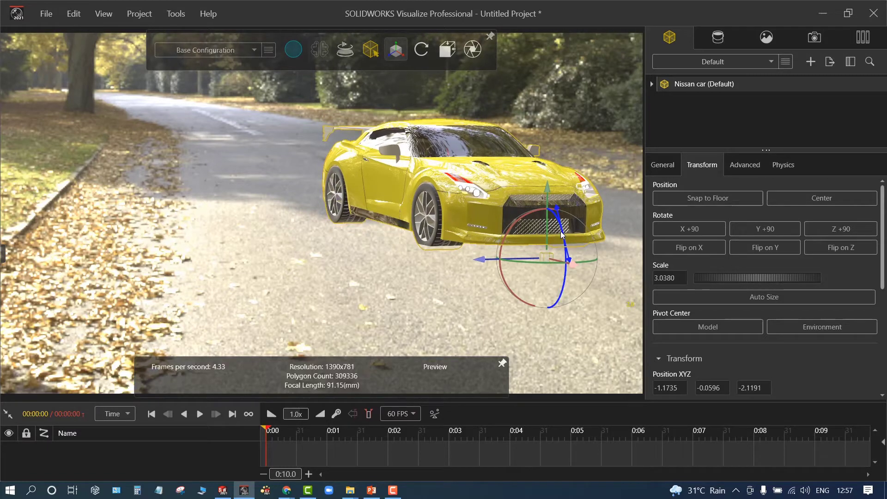
drag(551, 203, 549, 195)
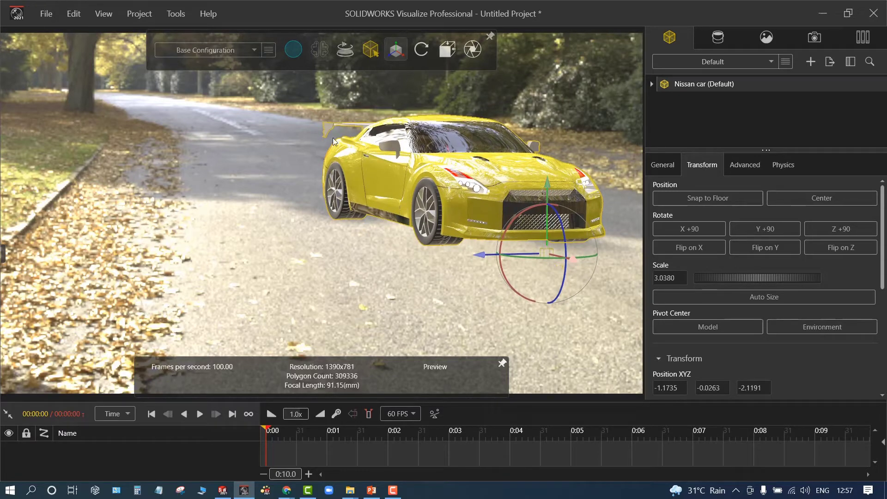
Switch to Accurate render mode, tilt the car slightly further about the Z axis to seat its wheels on the road, and deselect it
mouse_move(289, 53)
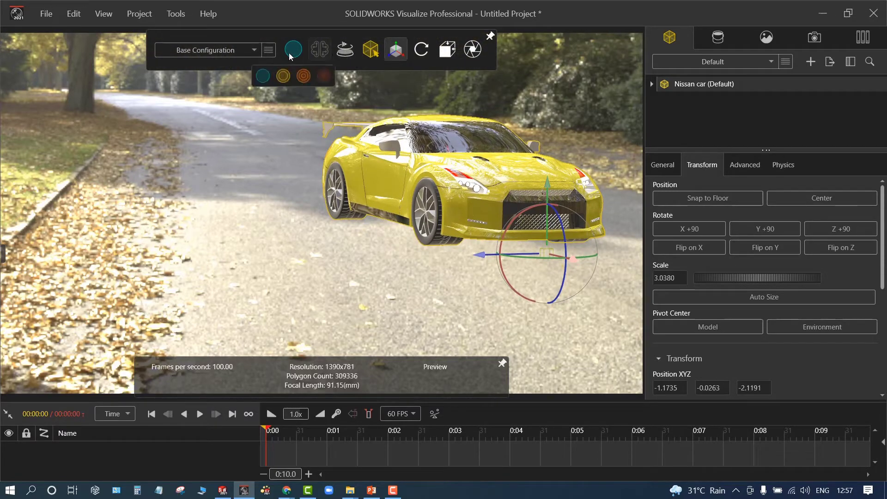
click(302, 76)
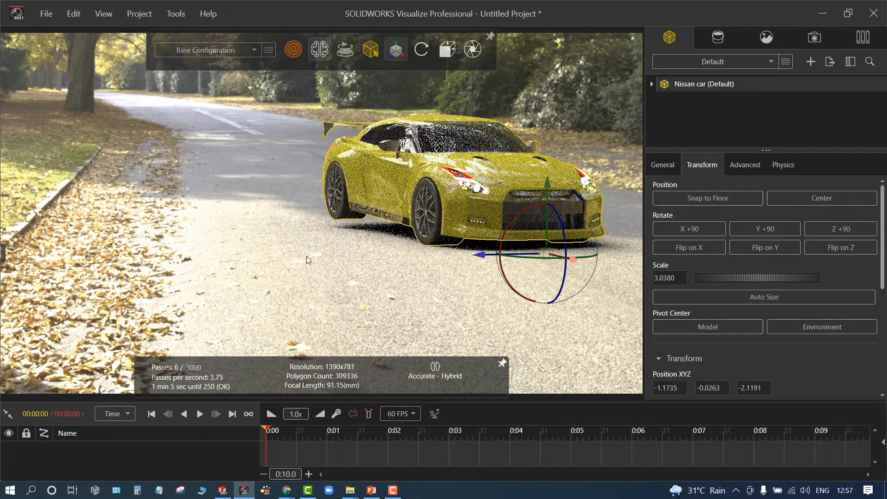
drag(307, 256, 293, 250)
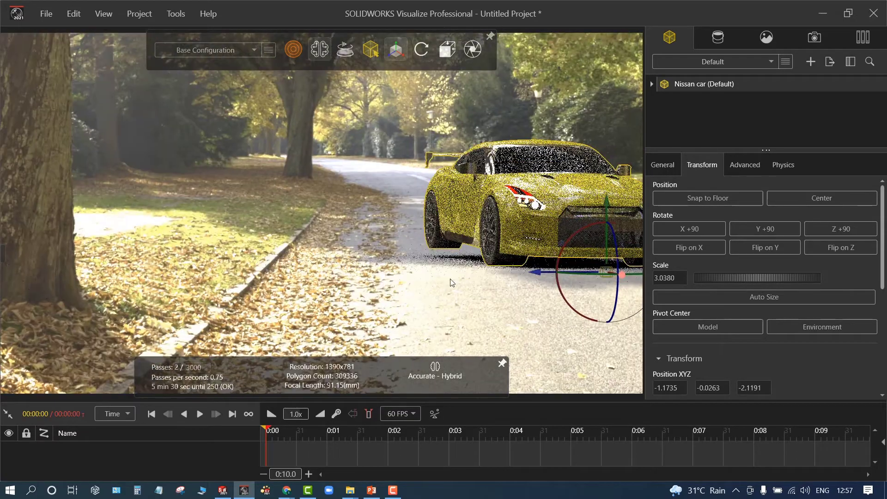
drag(463, 281, 498, 287)
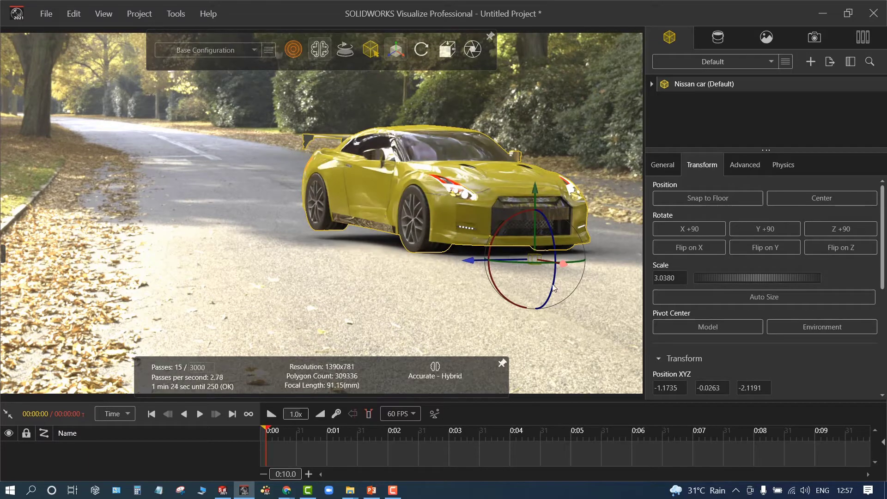
drag(554, 284, 559, 285)
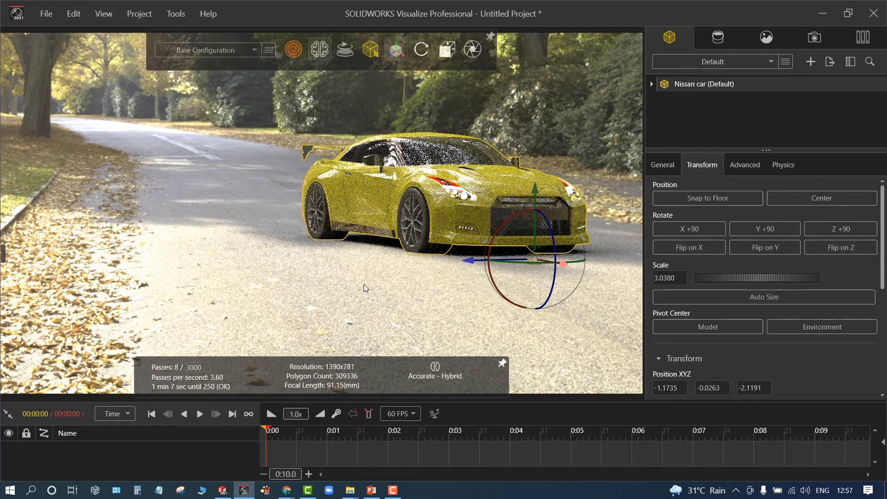
click(561, 138)
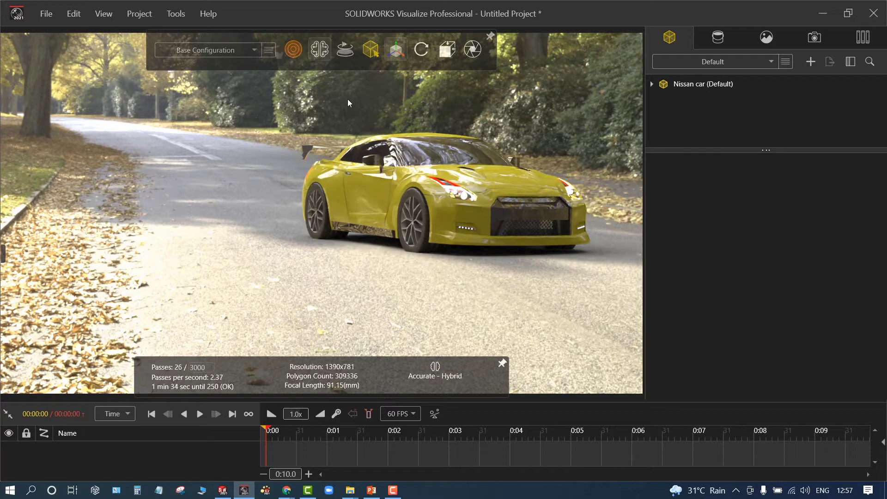
Return the viewport to Preview render mode and open the project's list of environments
mouse_move(295, 50)
click(263, 75)
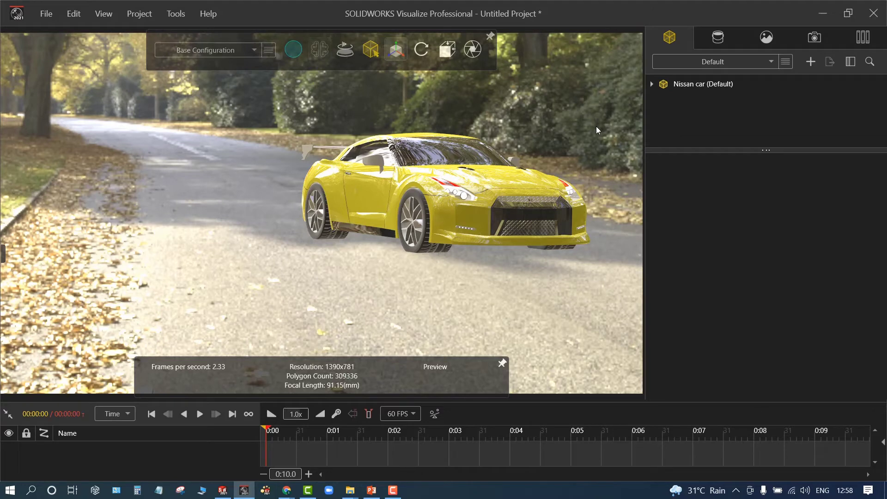
click(863, 37)
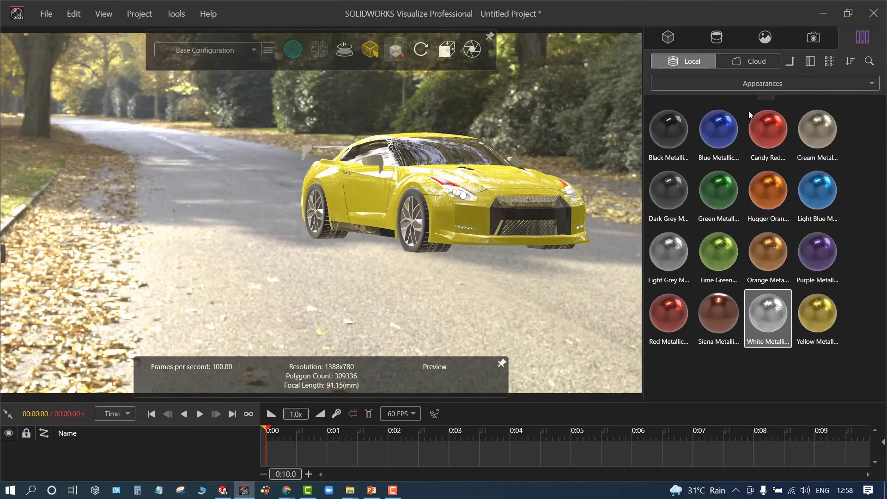
click(788, 39)
click(766, 38)
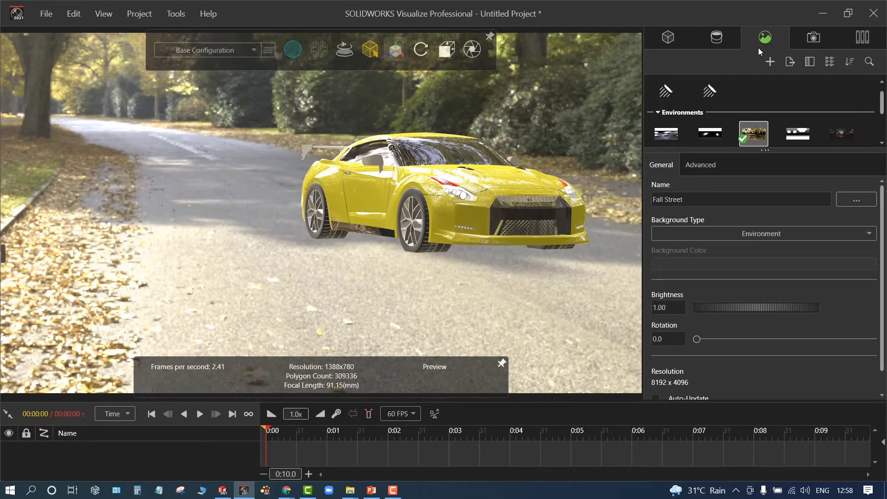
mouse_move(288, 493)
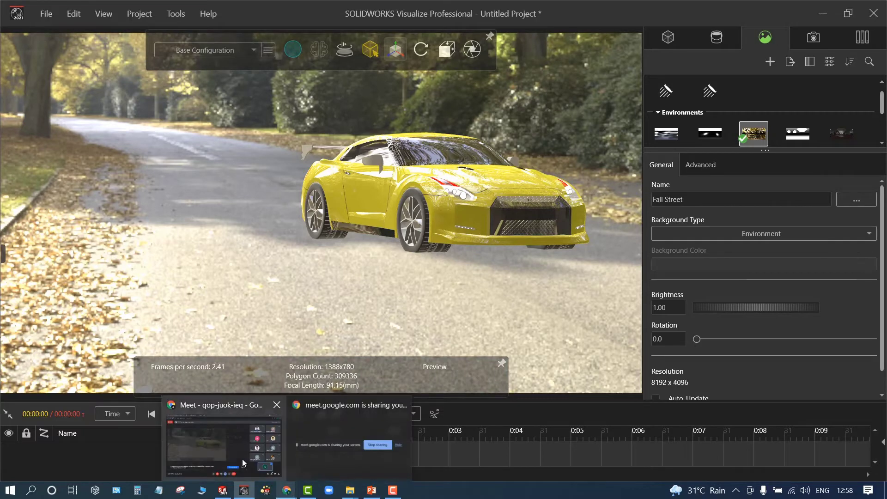
mouse_move(242, 459)
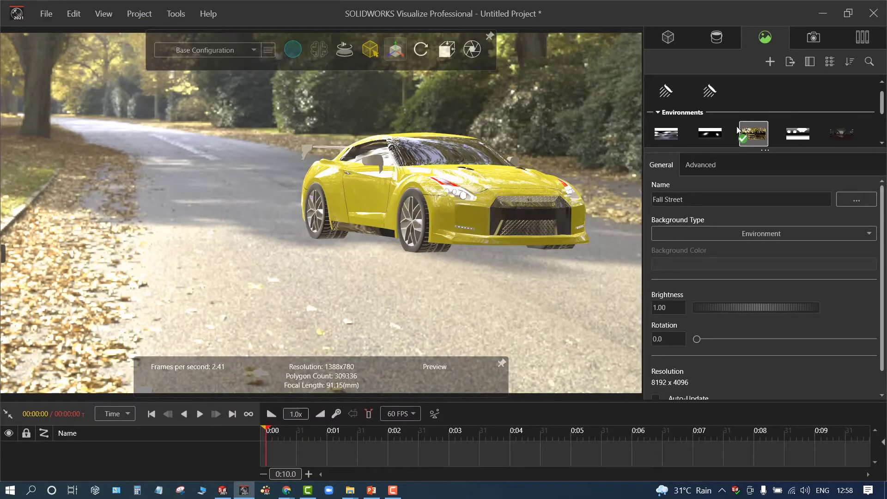
Try the Auto Photo Studio, Classic Photo Studio, Fall Street and High Contrast Ramp environments on the car, ending with Plain White active
click(667, 137)
middle_drag(418, 297, 423, 243)
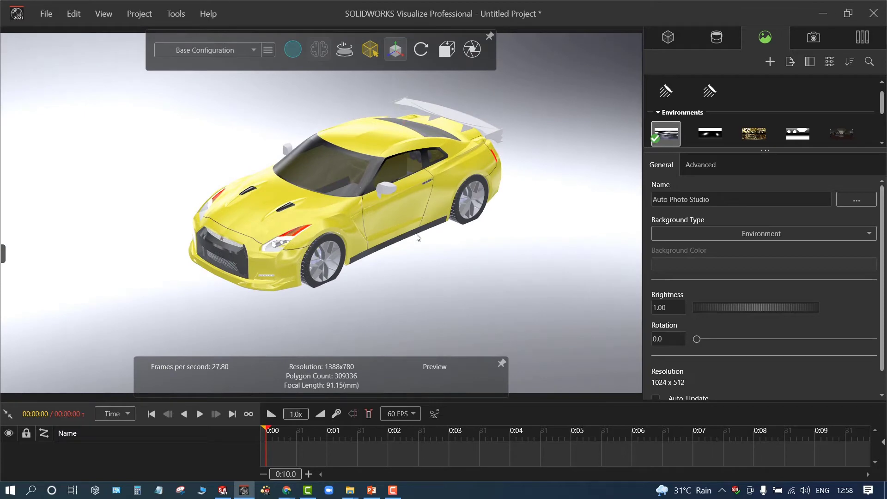
scroll(400, 179, up, 1)
scroll(400, 179, up, 1)
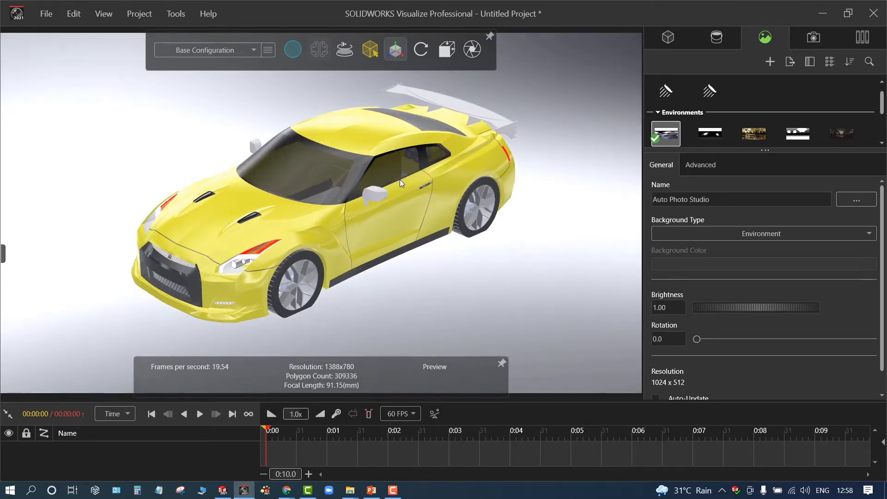
scroll(400, 180, down, 1)
click(696, 137)
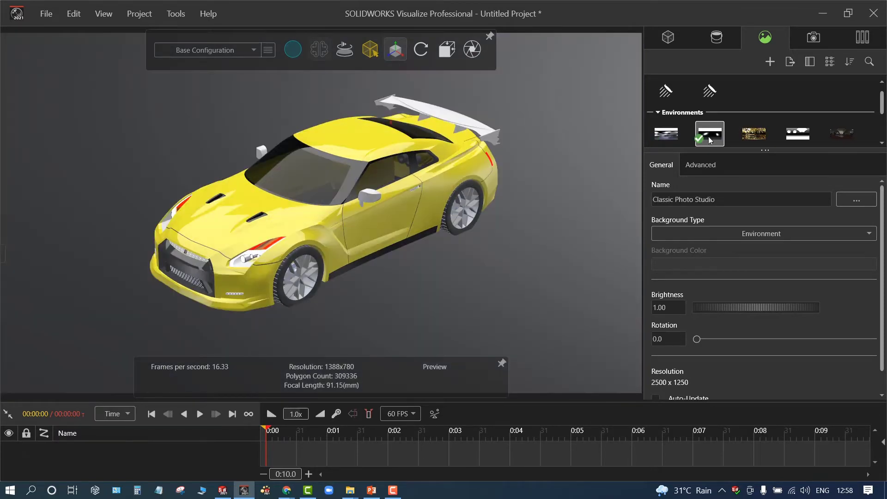
double_click(754, 134)
click(795, 141)
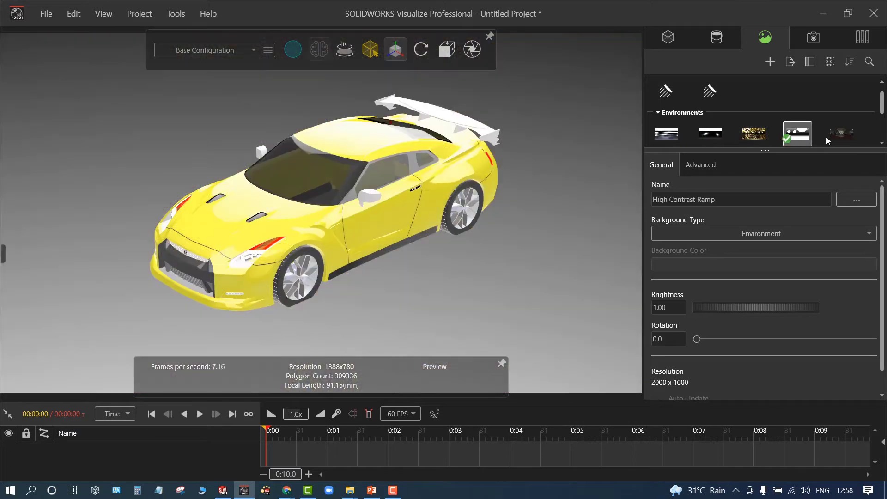
double_click(831, 138)
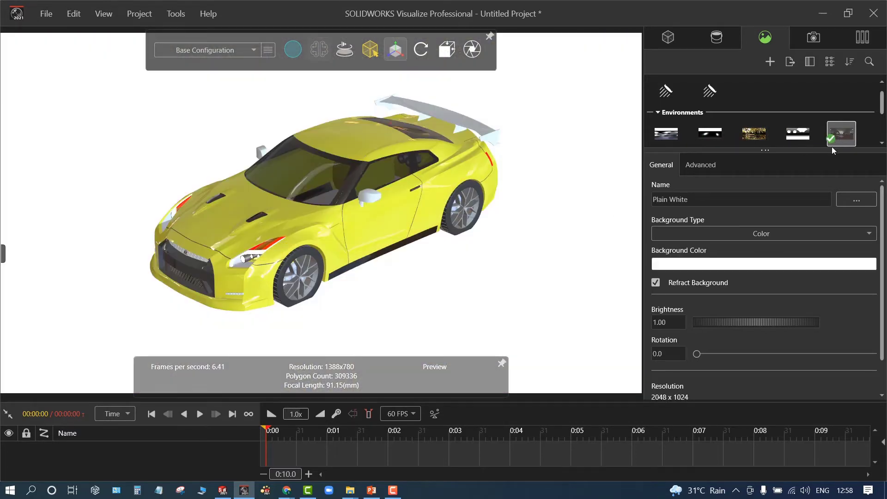
Apply the Warehouse environment to the scene
scroll(829, 148, down, 1)
drag(813, 151, 809, 251)
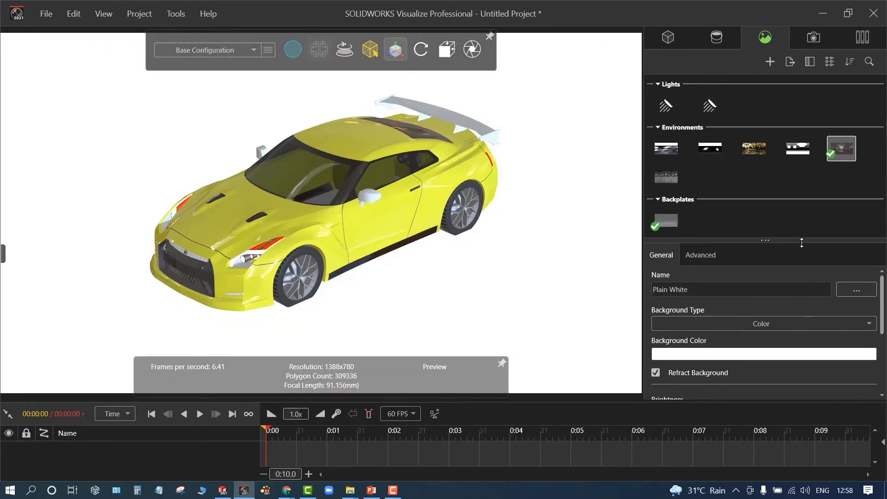
double_click(666, 178)
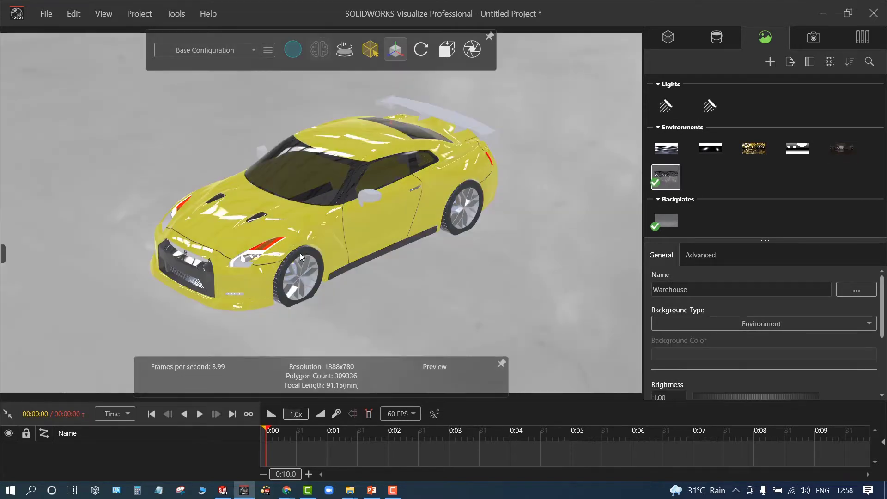
Select the whole car, raise it slightly along the Y axis with the move manipulator, and deselect it
scroll(301, 253, up, 1)
click(320, 226)
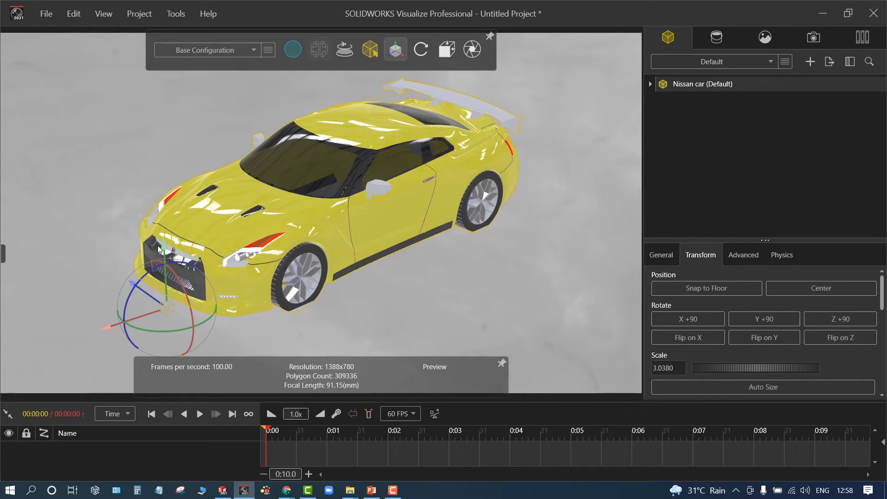
drag(157, 246, 162, 242)
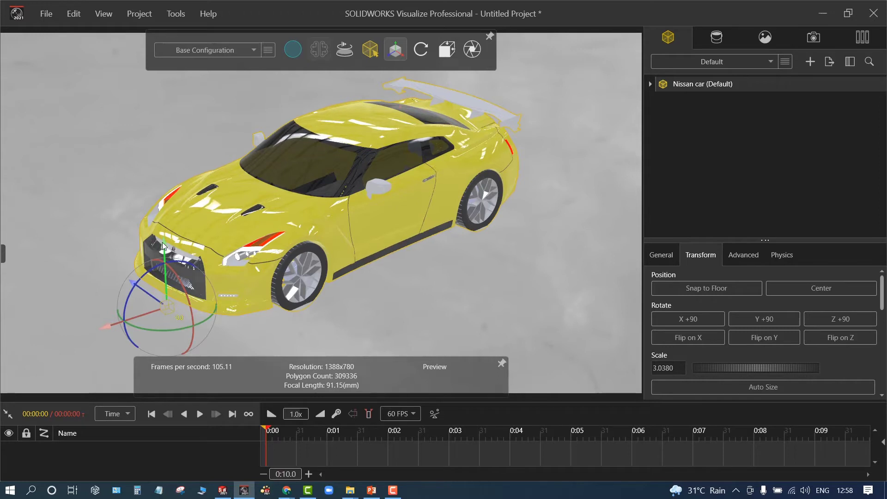
click(117, 148)
Preview the car rotating on a turntable, and switch the turntable off again
mouse_move(393, 51)
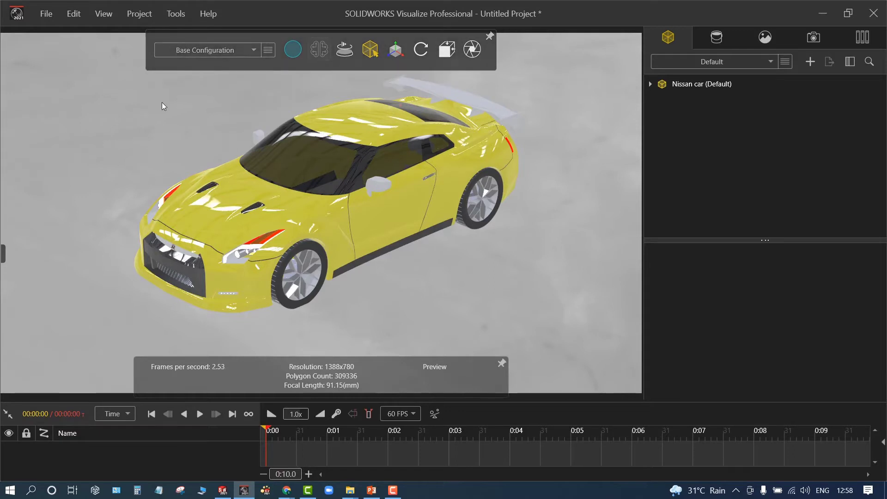
mouse_move(345, 55)
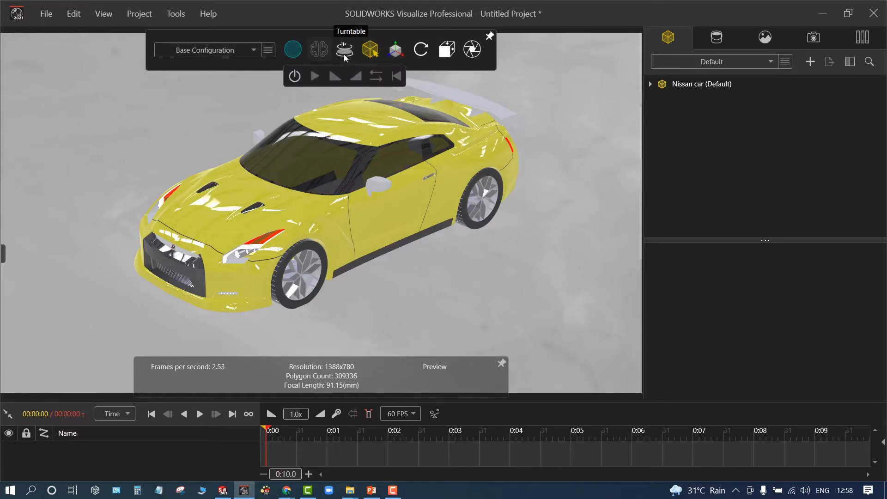
click(344, 54)
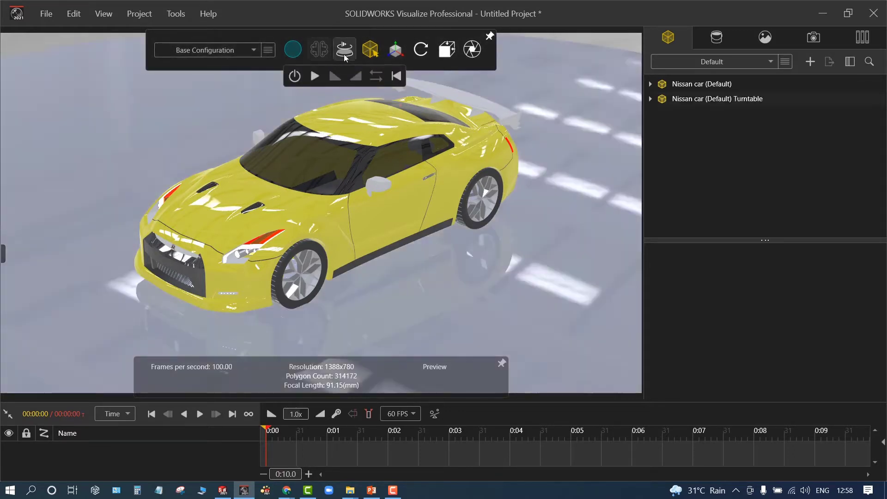
click(314, 77)
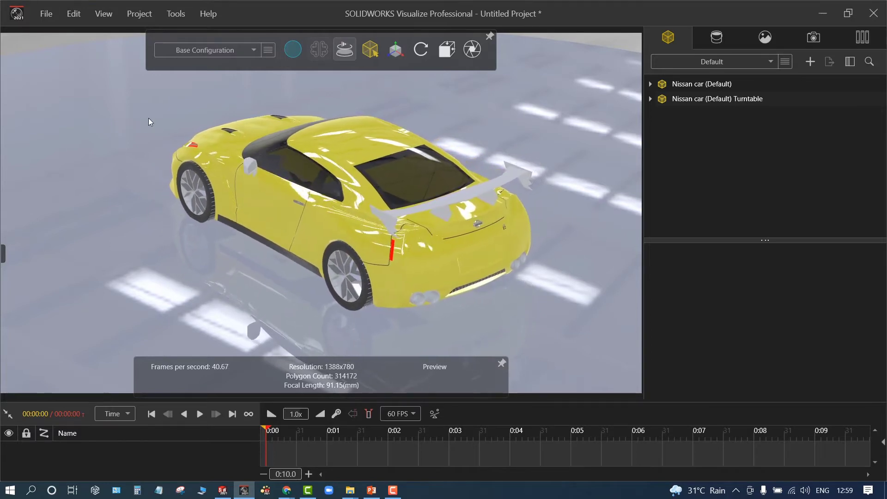
mouse_move(344, 50)
click(296, 76)
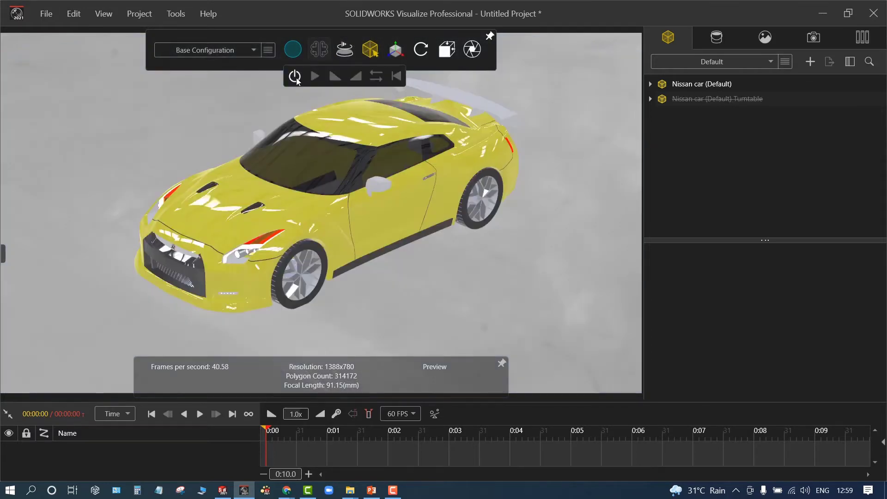
Show the project's cameras, look through the SOLIDWORKS Viewport camera, and return to the Default Camera
click(813, 39)
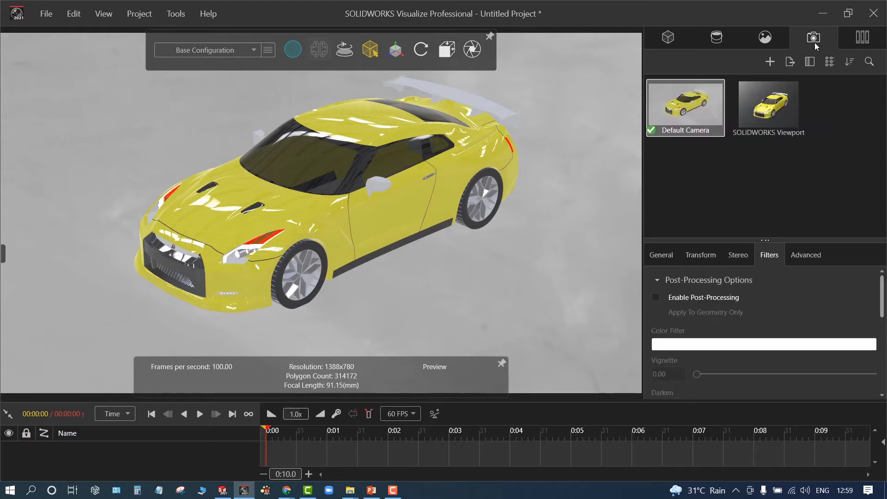
double_click(767, 115)
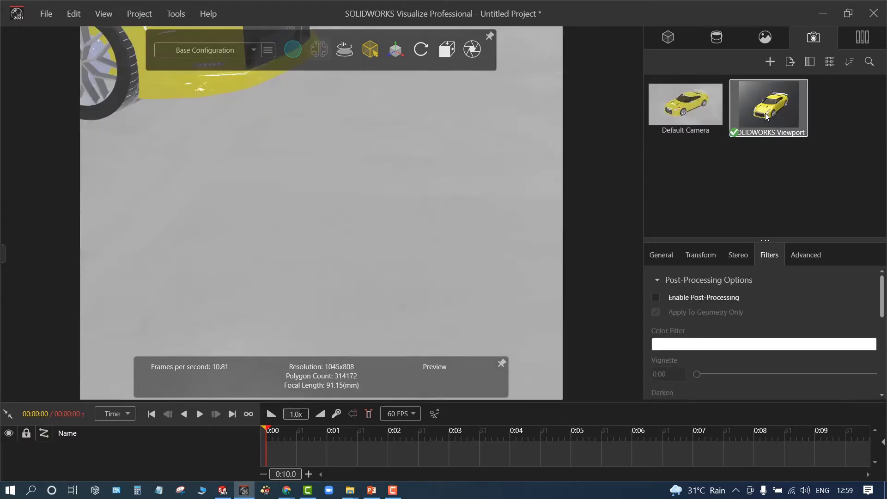
double_click(705, 112)
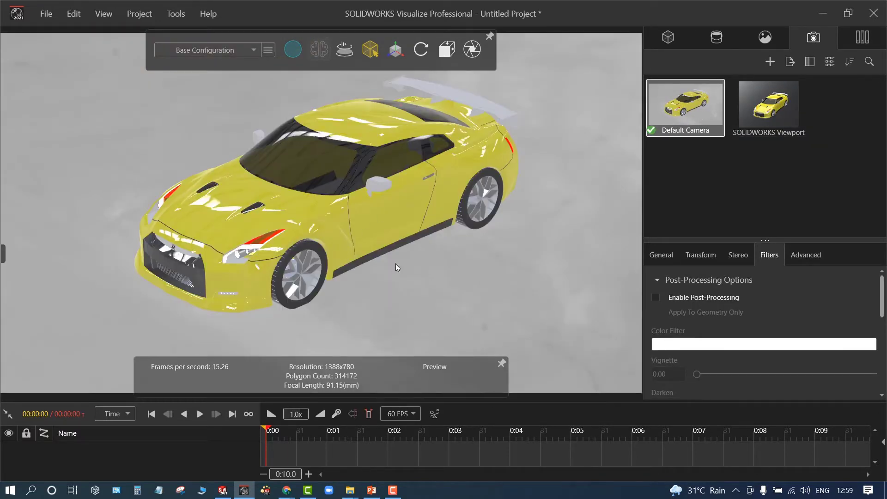
Duplicate the Default Camera, activate the copy, and frame it on a closer front three-quarter view from the car's other side
right_click(693, 106)
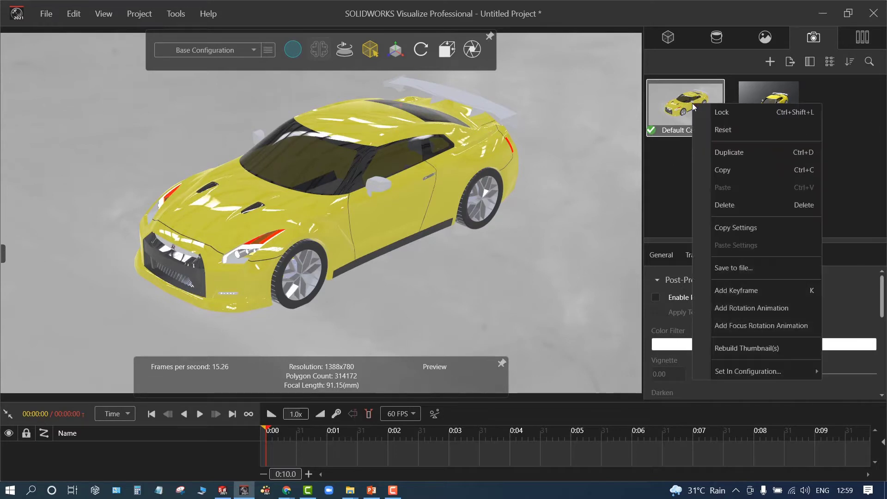
click(668, 156)
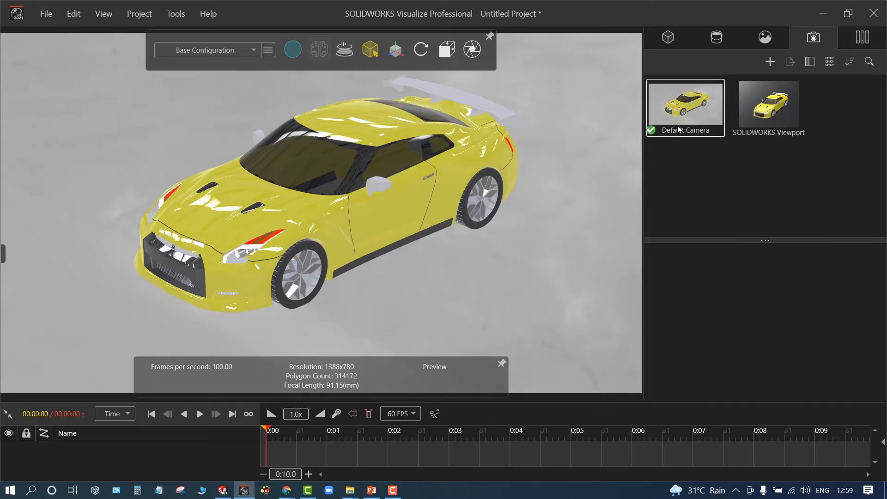
click(679, 129)
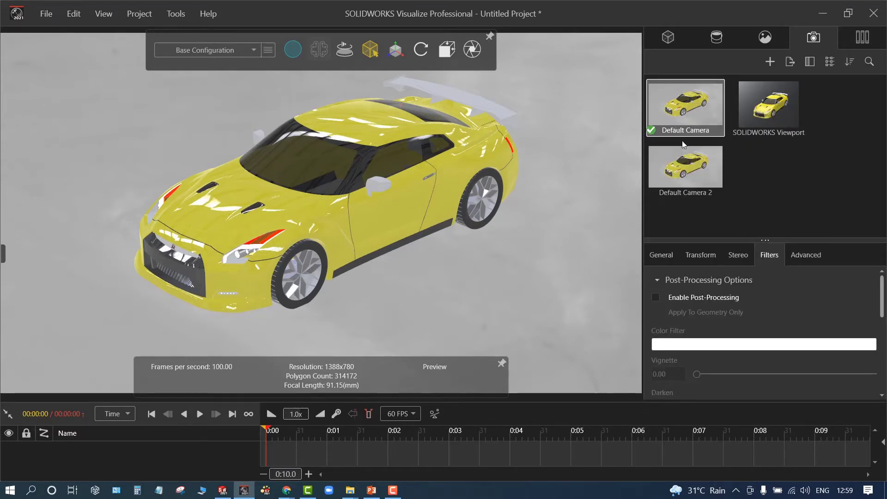
click(689, 170)
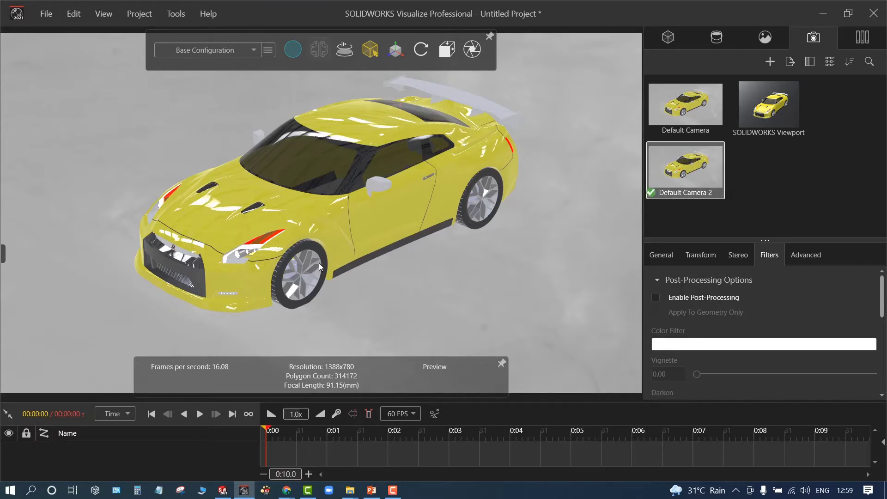
drag(319, 262, 280, 287)
scroll(250, 291, up, 3)
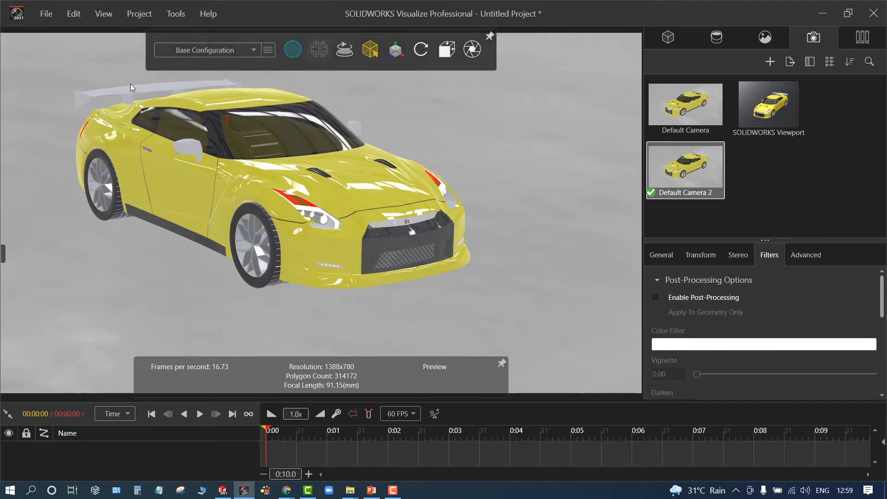
scroll(128, 79, up, 3)
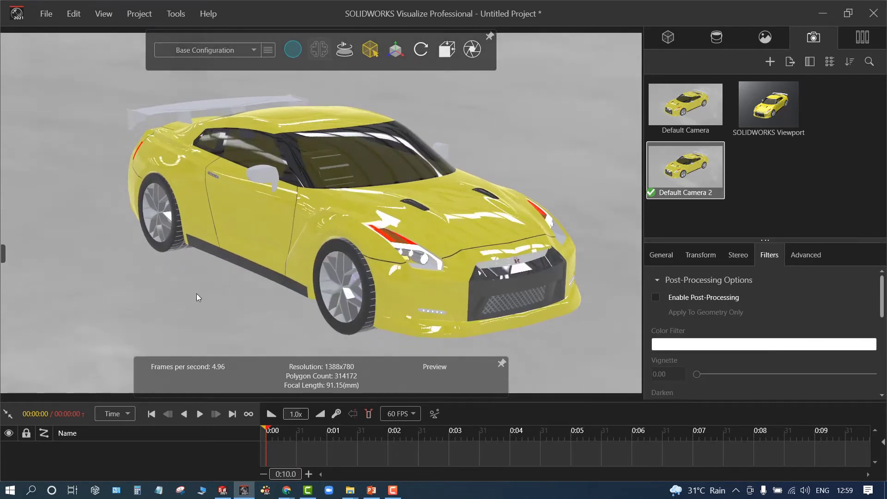
Add another copy of the Default Camera, activate it, and frame it on a close rear three-quarter view of the car
click(803, 183)
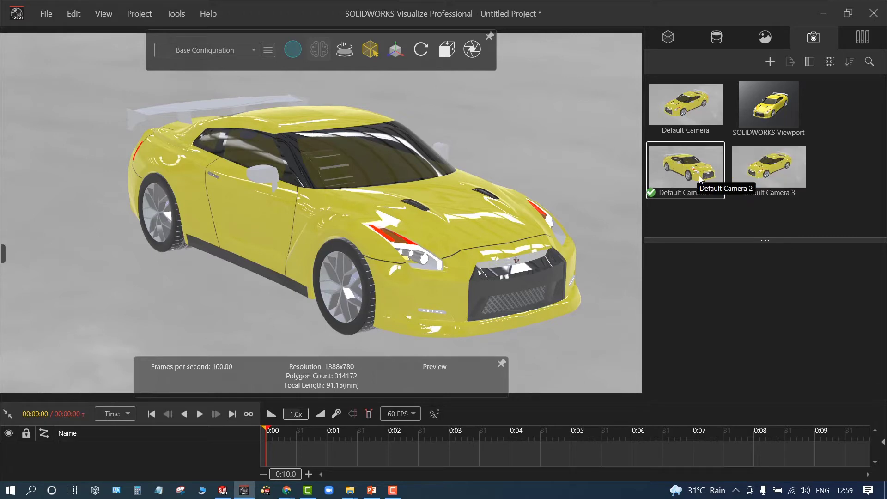
click(765, 173)
drag(420, 274, 478, 206)
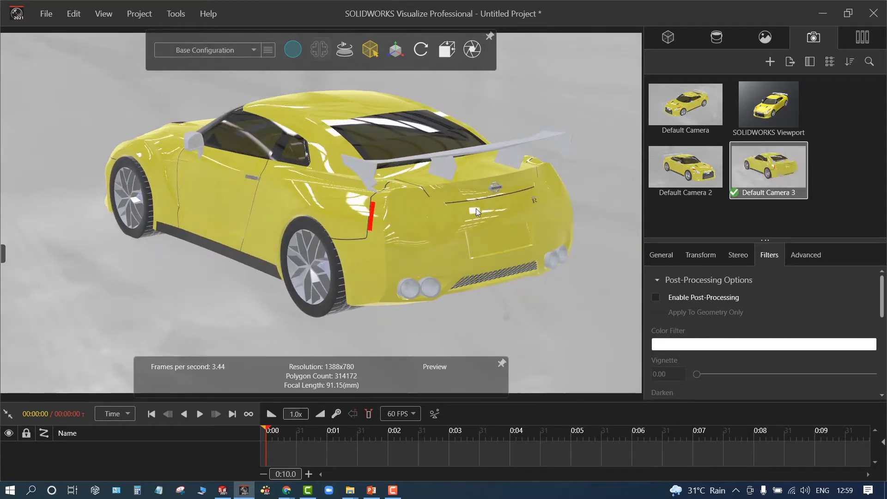
scroll(500, 105, up, 2)
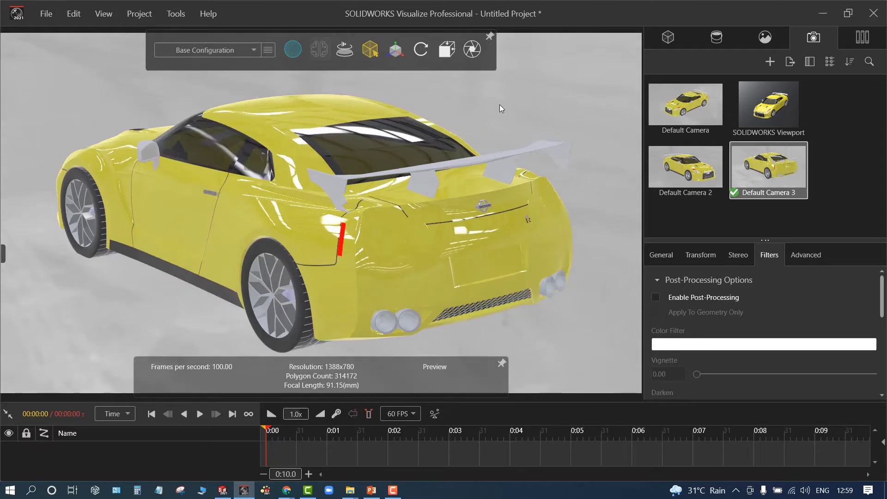
scroll(500, 105, down, 2)
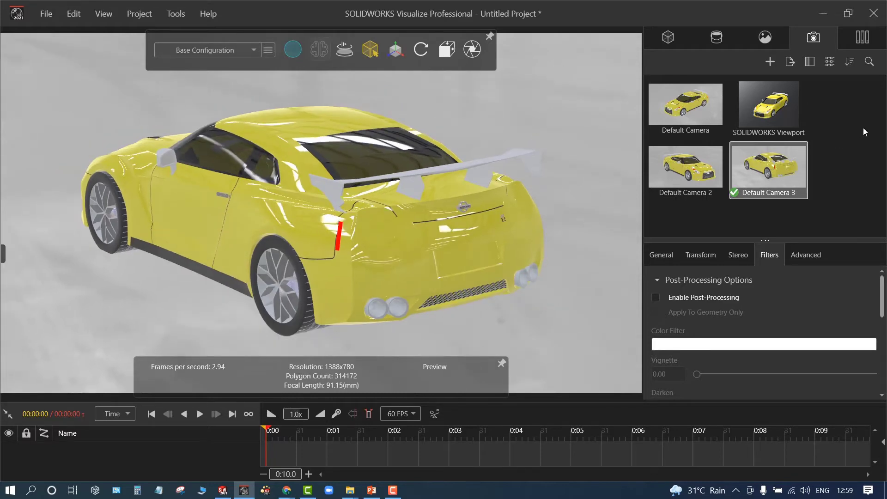
Compare the saved views by switching through Default Camera, Default Camera 2 and Default Camera 3
double_click(683, 111)
double_click(689, 183)
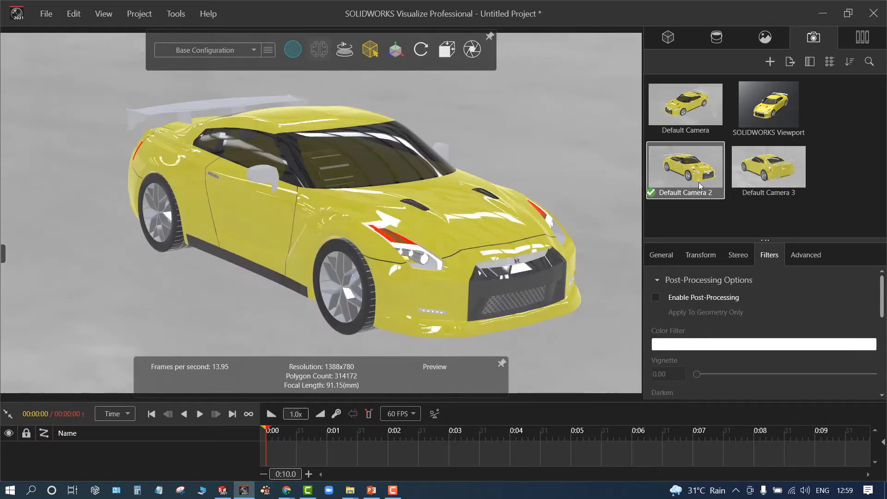
double_click(774, 181)
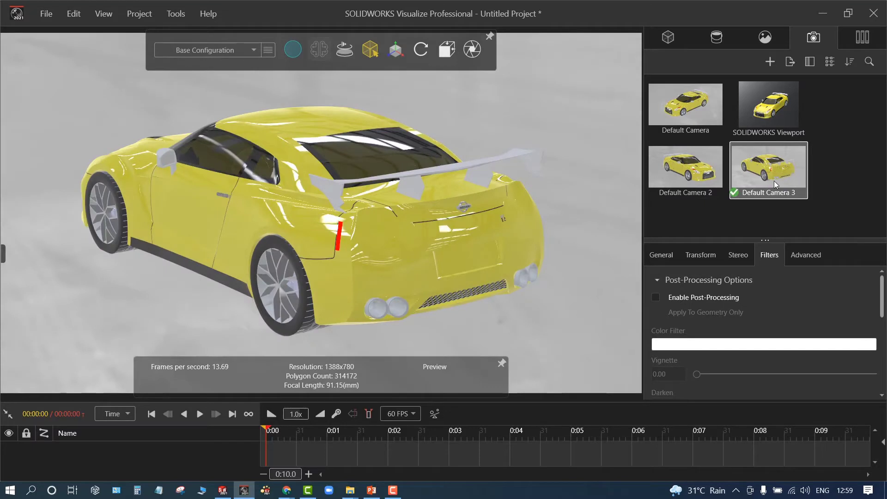
click(771, 221)
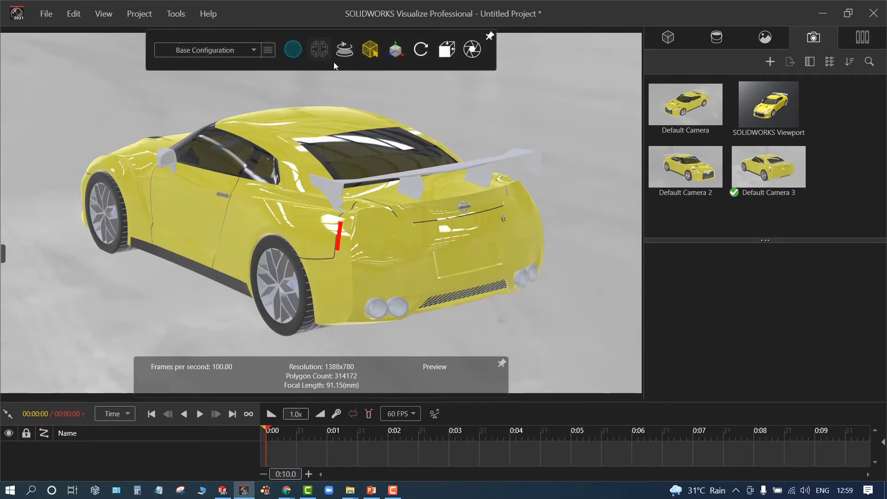
click(245, 52)
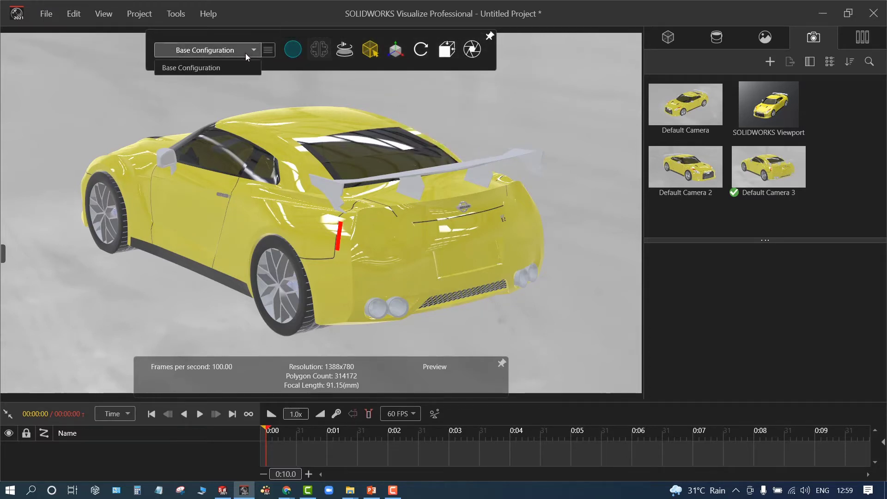
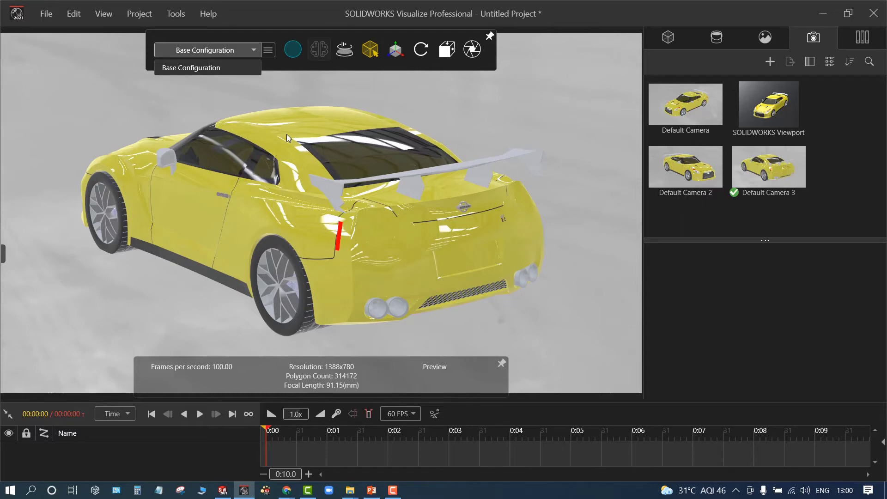
click(290, 91)
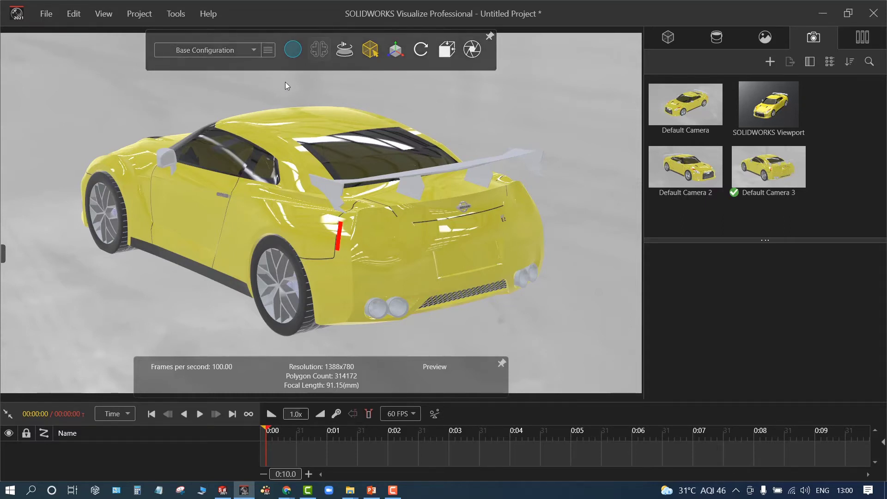
Open the render output settings, keep the Default Profile, and set the image format to JPEG
click(477, 51)
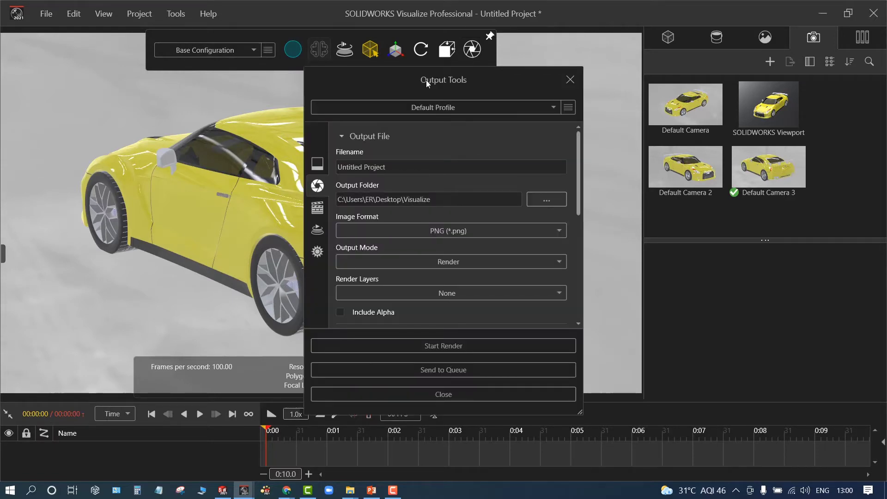
drag(439, 83, 347, 63)
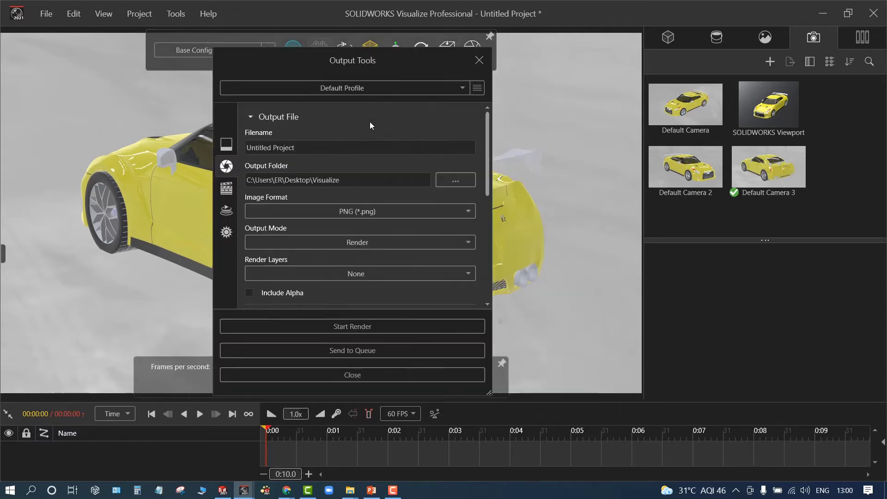
click(367, 87)
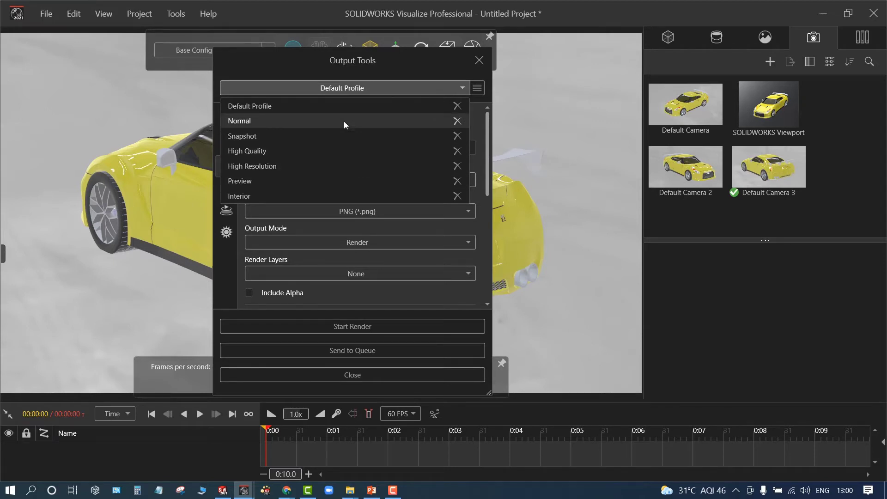
click(339, 92)
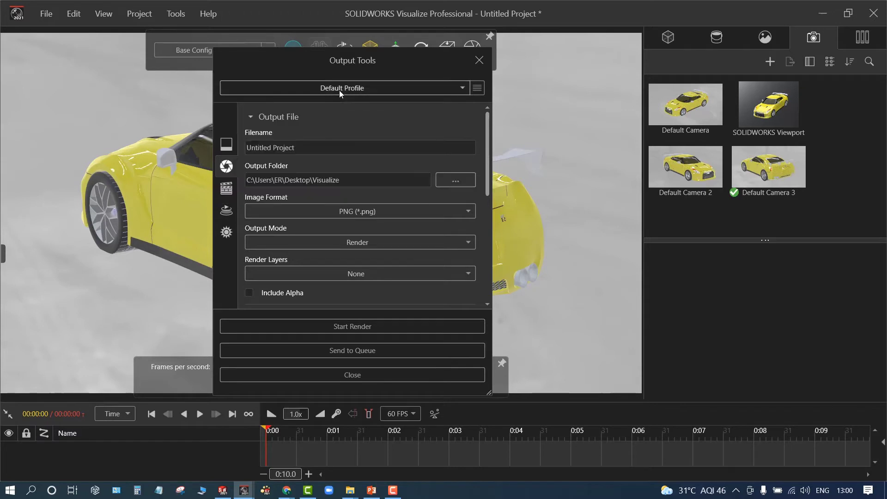
drag(297, 64, 352, 48)
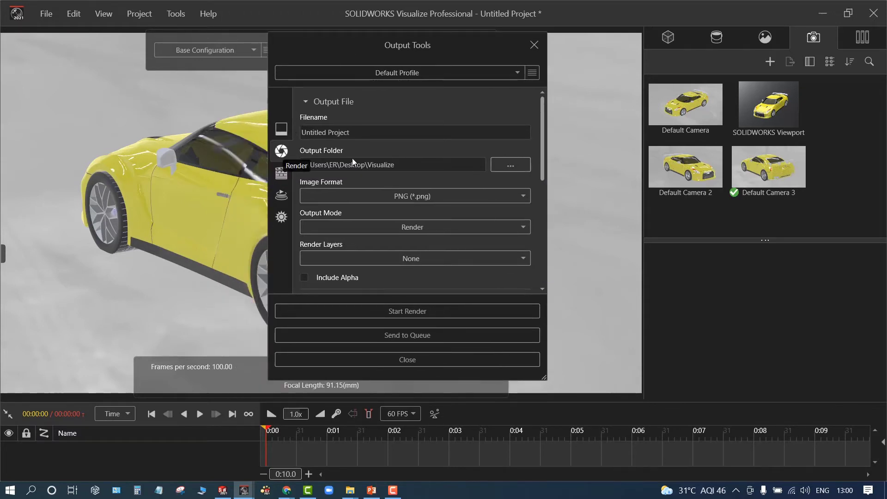
click(379, 196)
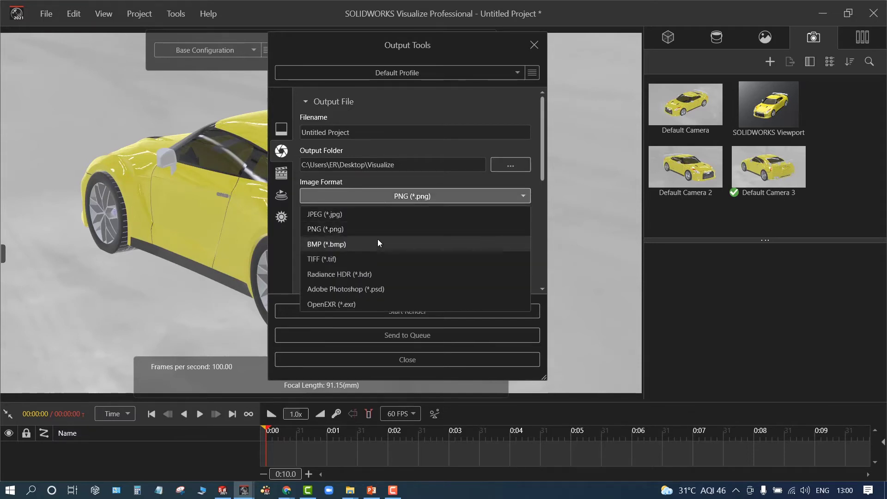
click(369, 217)
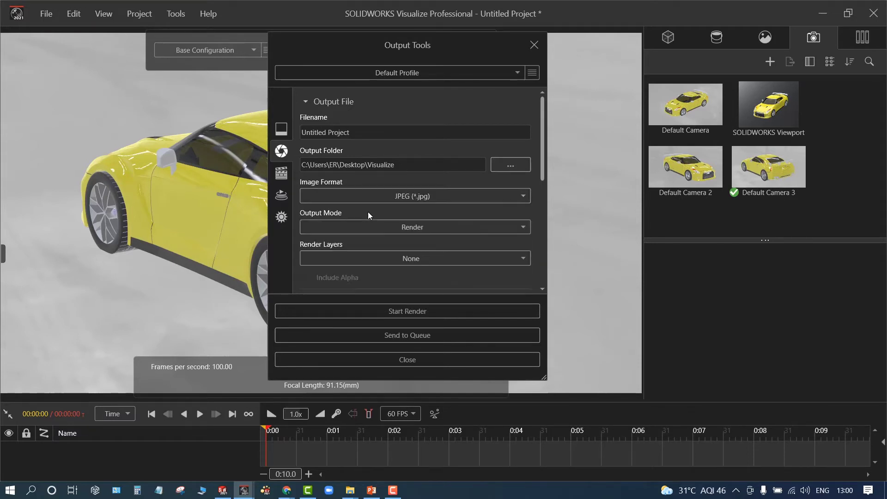
Set the image format to PNG, keeping the output mode at Render and the render layers at None
click(368, 200)
click(370, 227)
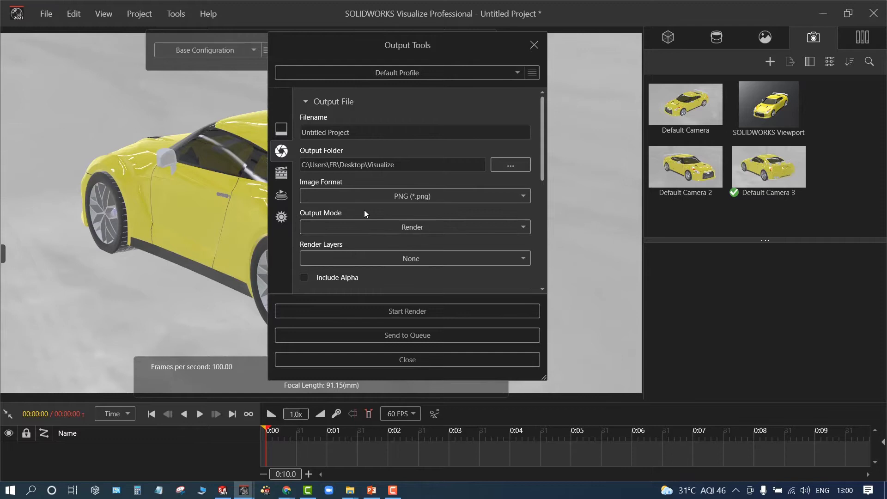
click(432, 227)
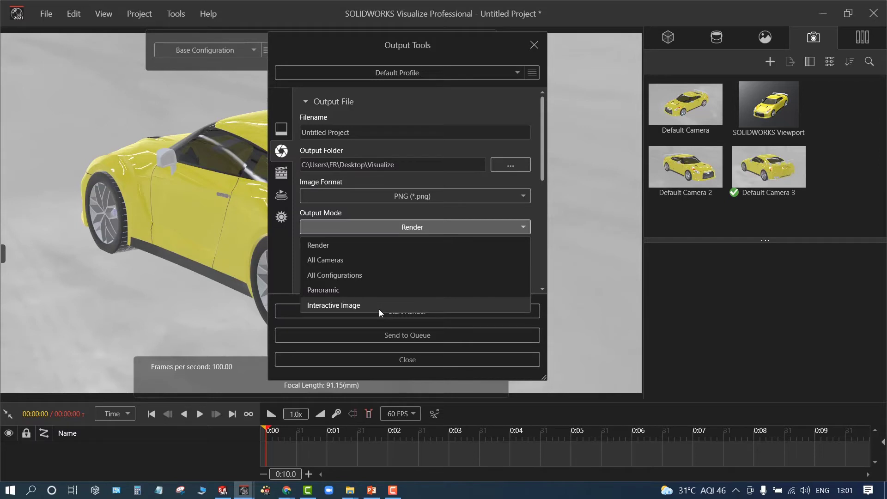
click(374, 227)
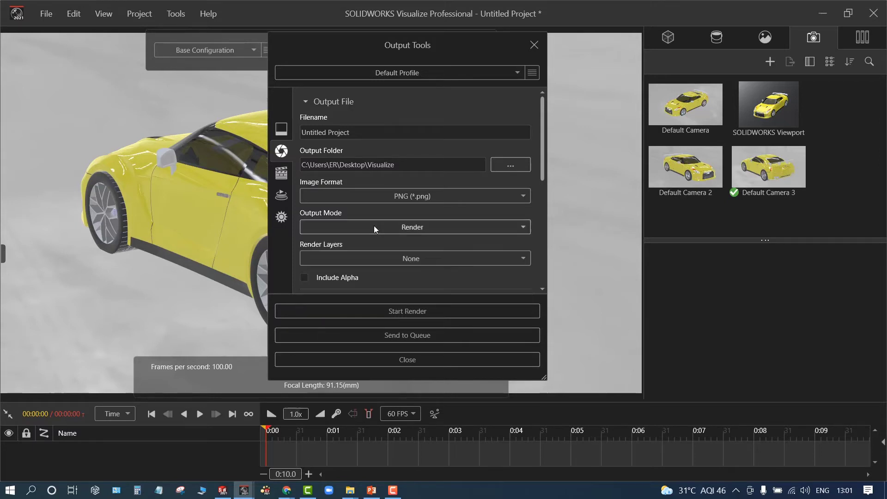
click(380, 259)
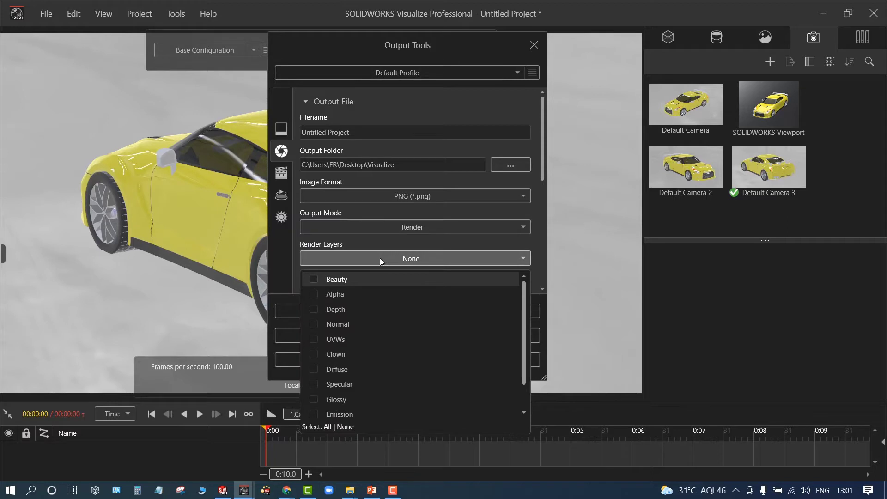
click(379, 258)
Set the render passes for the still image to 100
scroll(394, 290, down, 3)
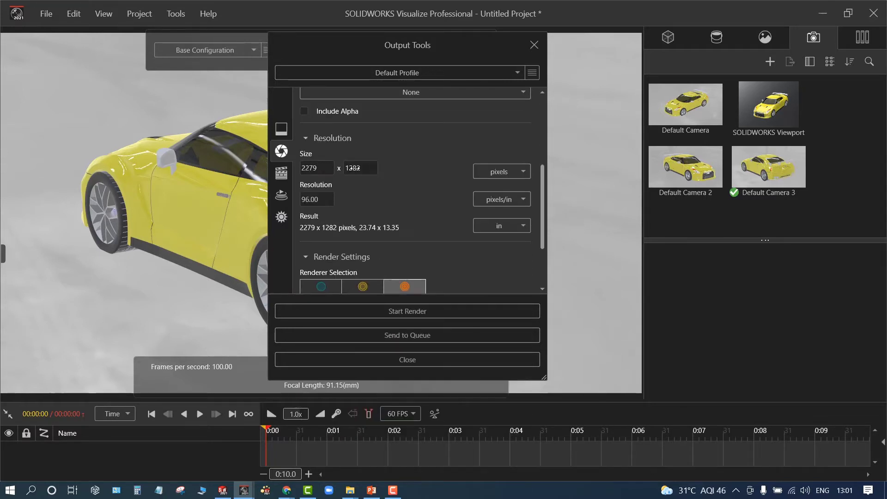
scroll(381, 235, down, 1)
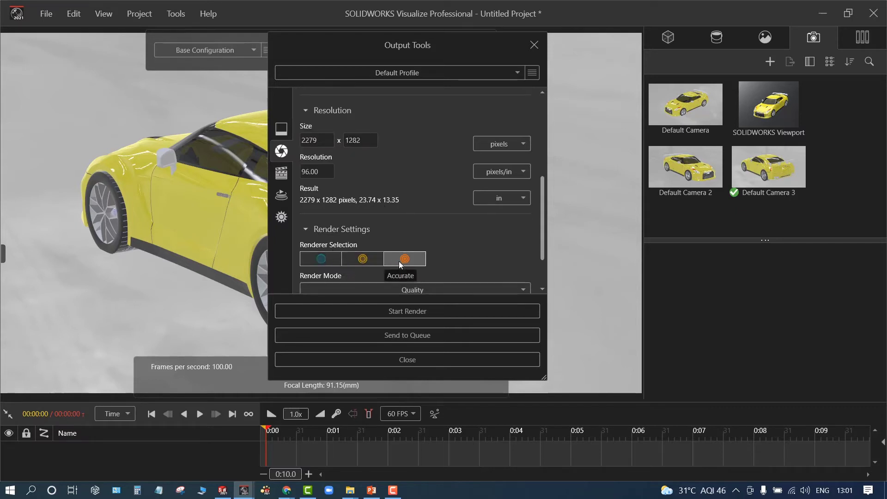
scroll(443, 252, down, 2)
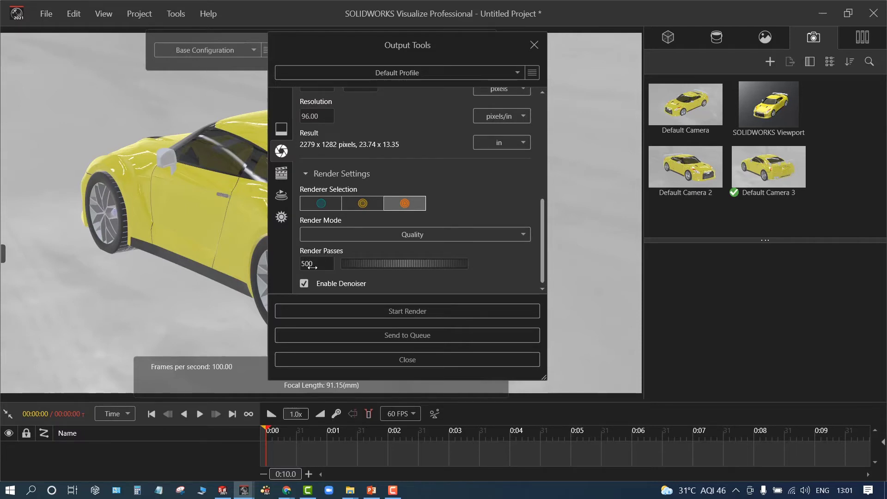
double_click(310, 266)
text(100)
scroll(430, 281, down, 1)
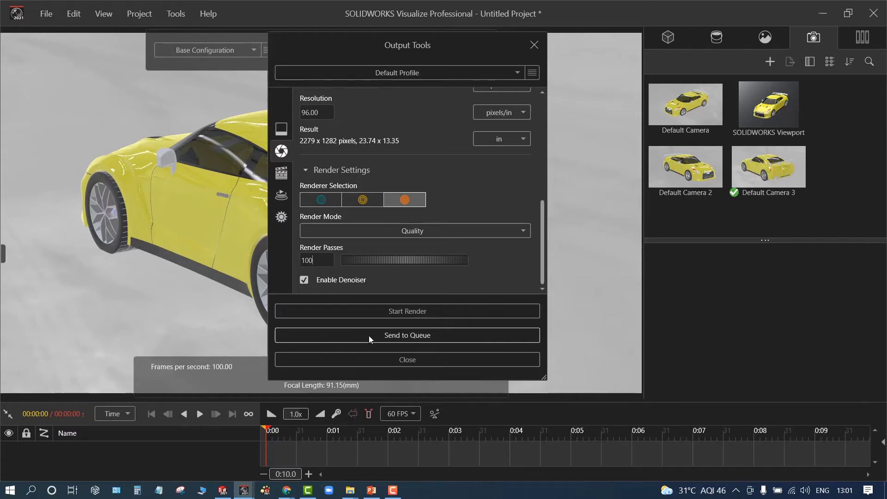
Review the animation output options and the turntable's render options, moving the Output Tools dialog aside to uncover more of the car
click(282, 174)
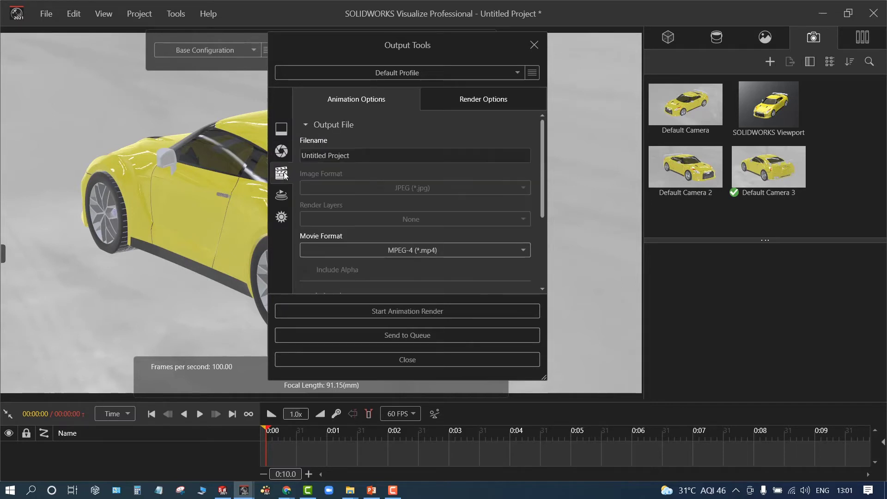
click(281, 196)
drag(315, 43, 395, 102)
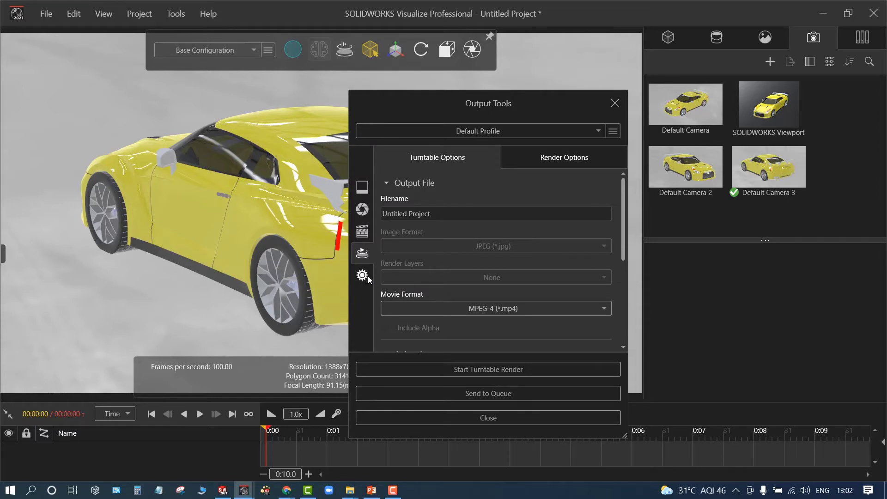
click(535, 162)
scroll(462, 229, down, 5)
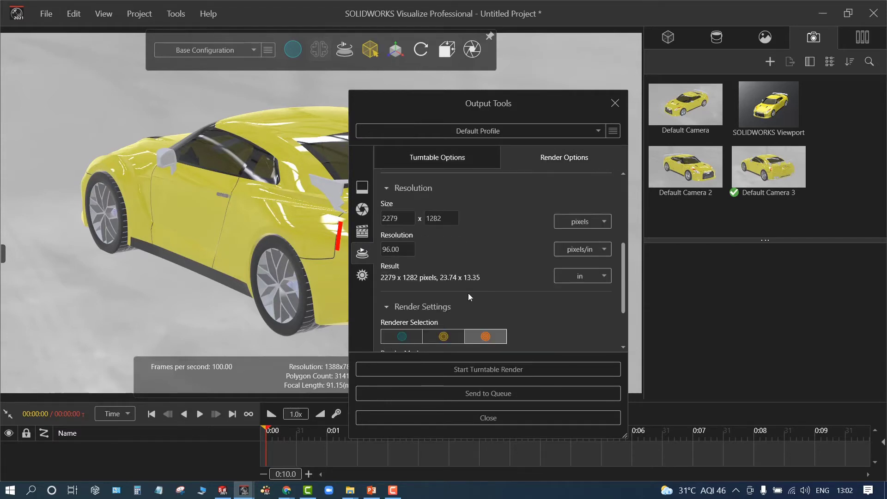
Start a still-image render of the current camera view using the existing output file, resolution and render settings
scroll(470, 306, down, 1)
scroll(470, 305, up, 5)
click(362, 209)
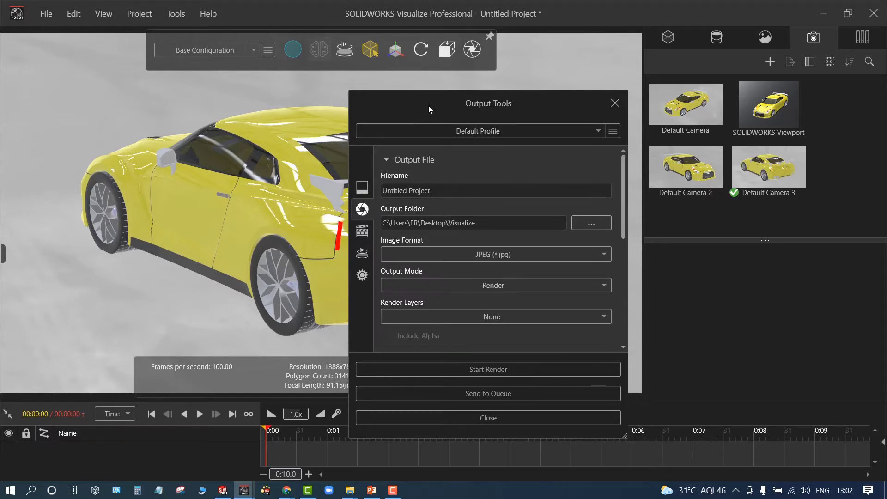
drag(429, 105, 605, 75)
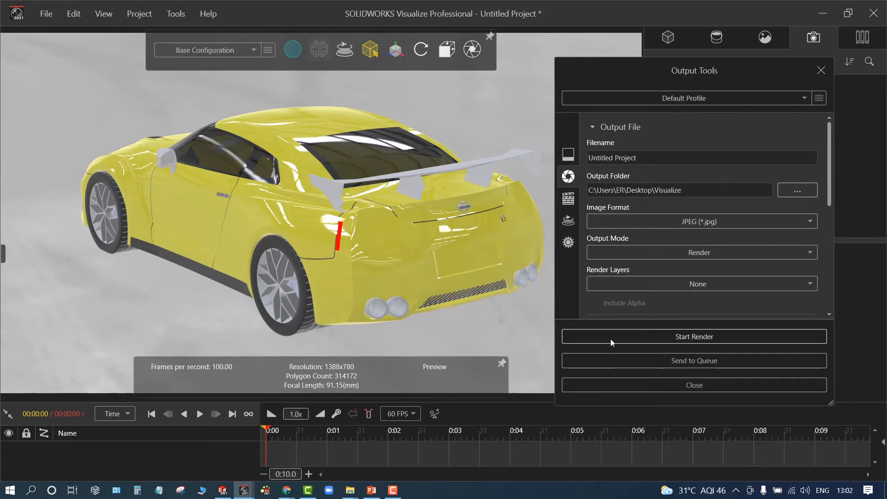
scroll(653, 280, down, 6)
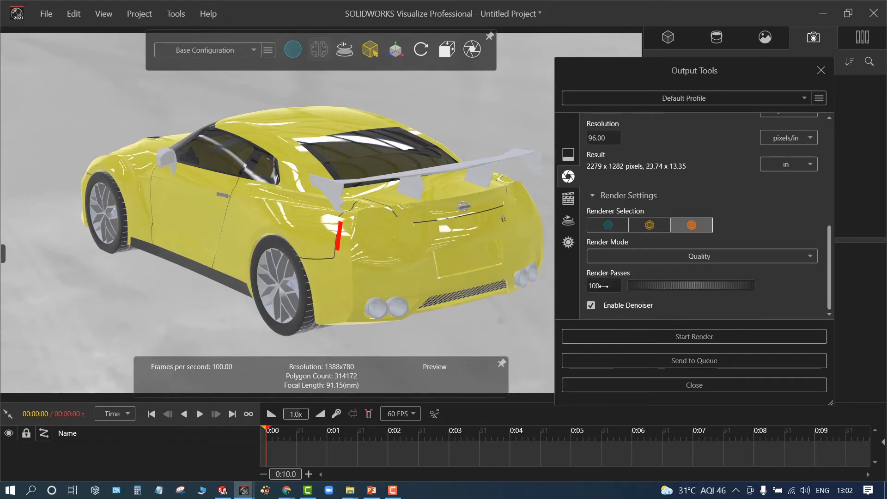
click(606, 337)
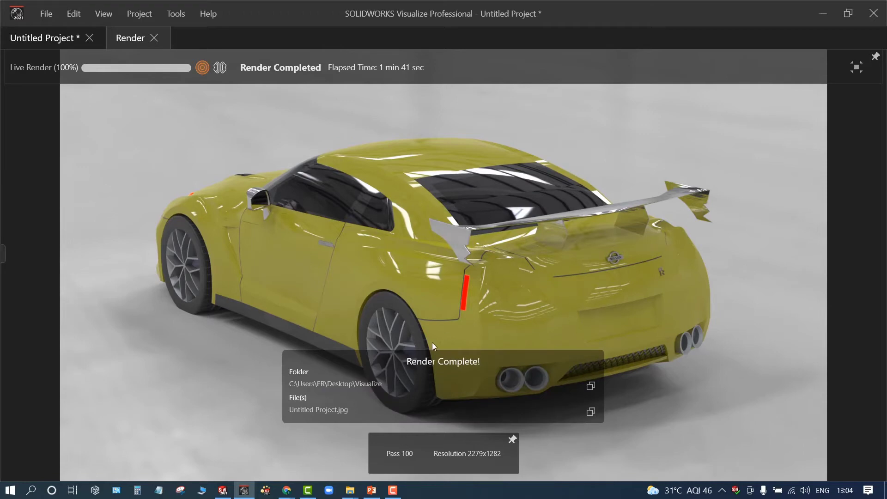
Open the rendered image Untitled Project.jpg, examine the car's details up close, and close the image
click(330, 410)
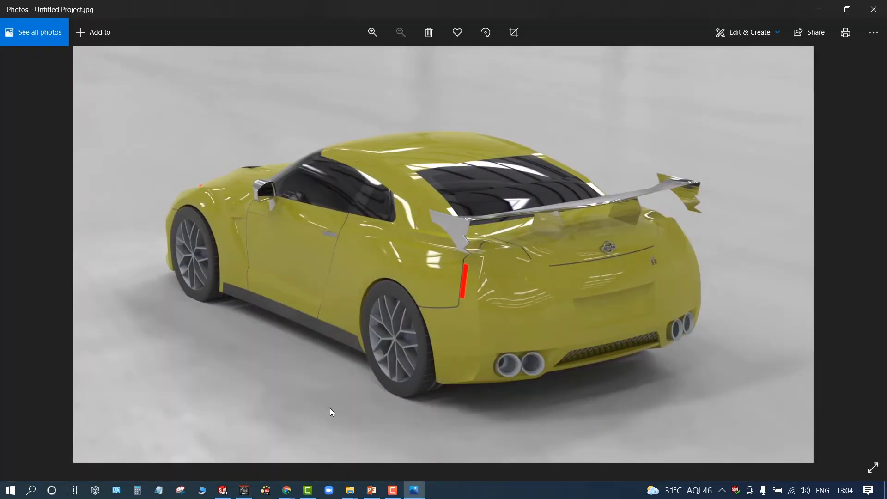
scroll(345, 392, up, 5)
scroll(345, 390, down, 4)
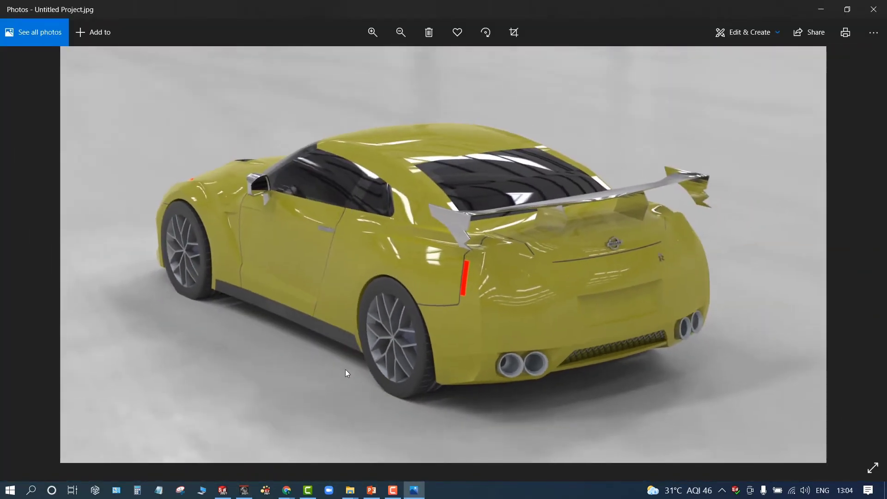
scroll(345, 370, down, 1)
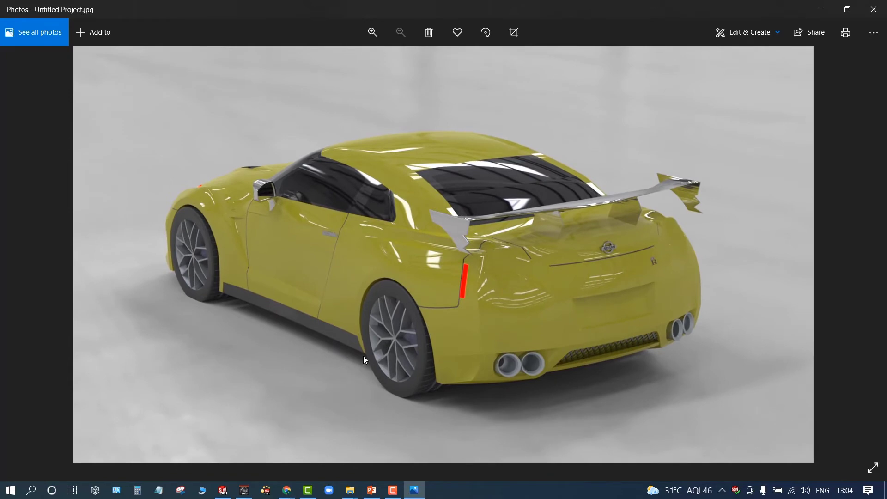
scroll(333, 372, up, 3)
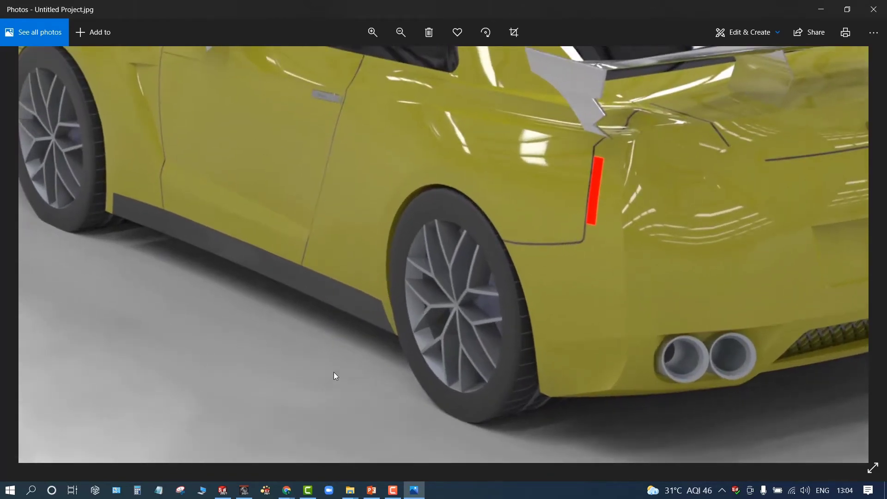
scroll(334, 373, down, 3)
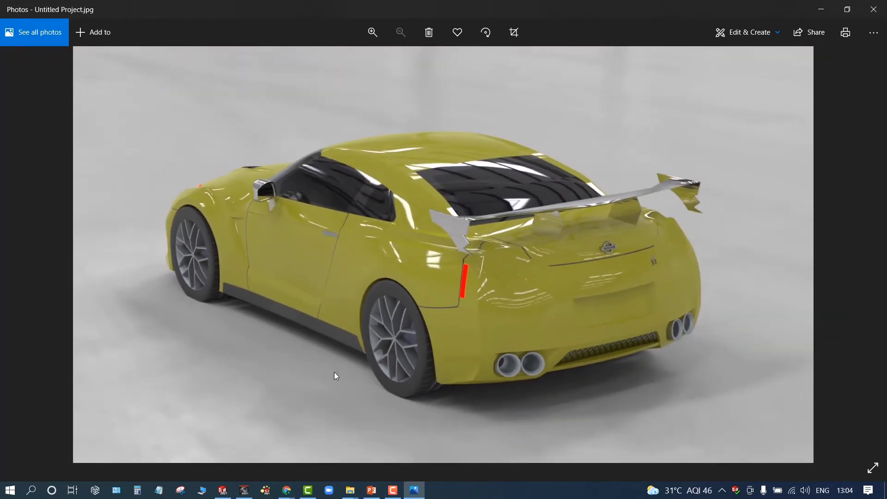
click(873, 9)
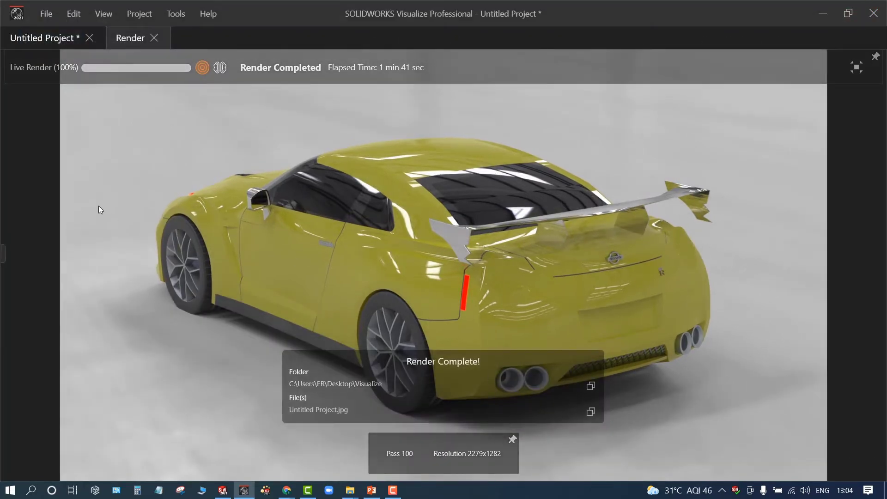
Close the finished render and unpin the statistics overlay in the project's viewport
click(154, 38)
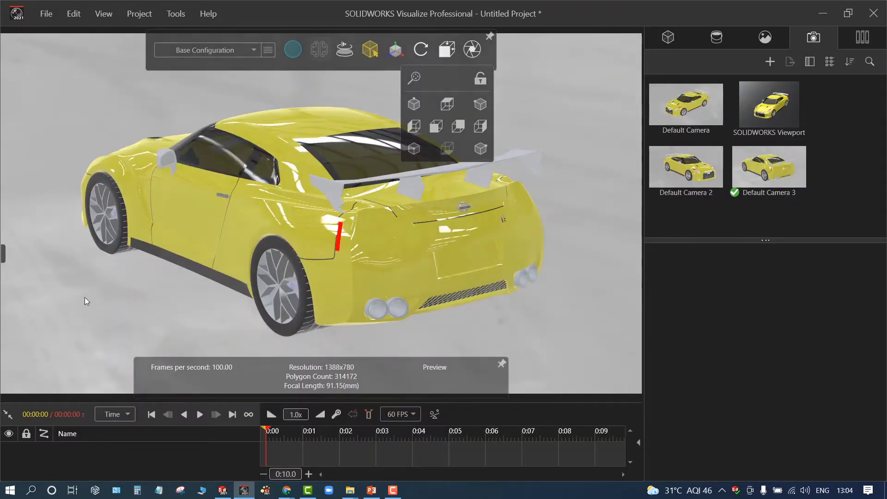
drag(434, 300, 373, 321)
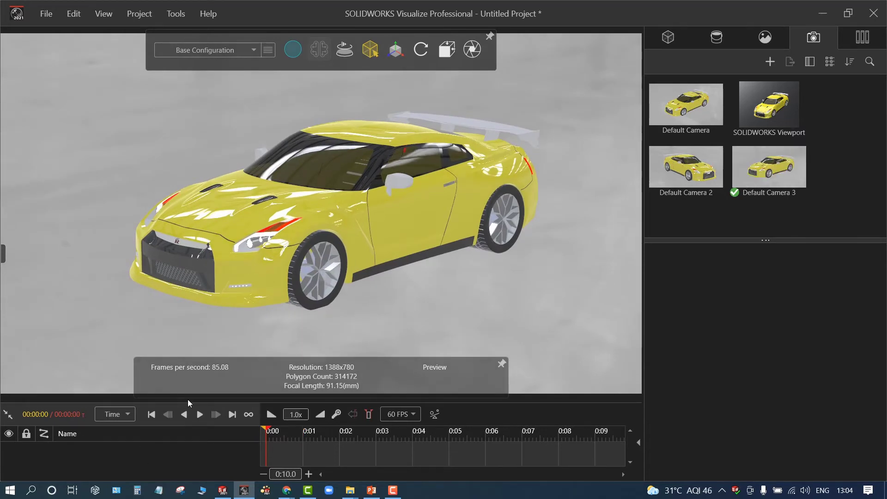
drag(197, 402, 197, 395)
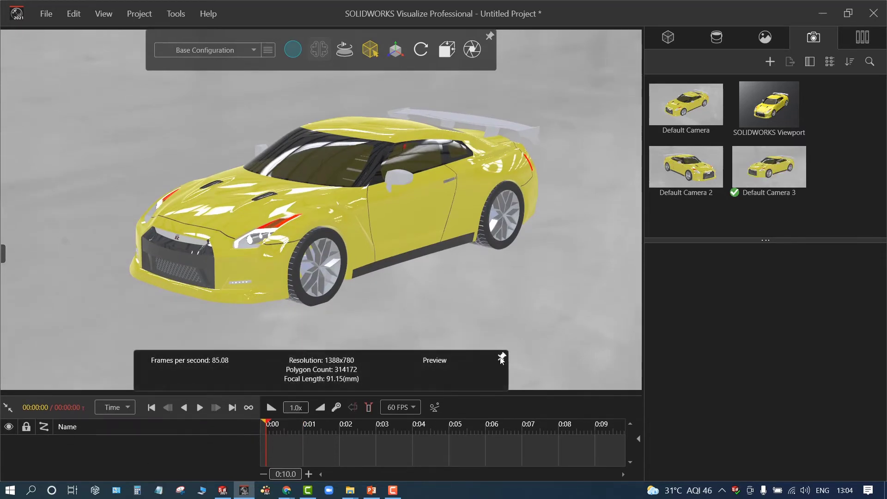
click(501, 358)
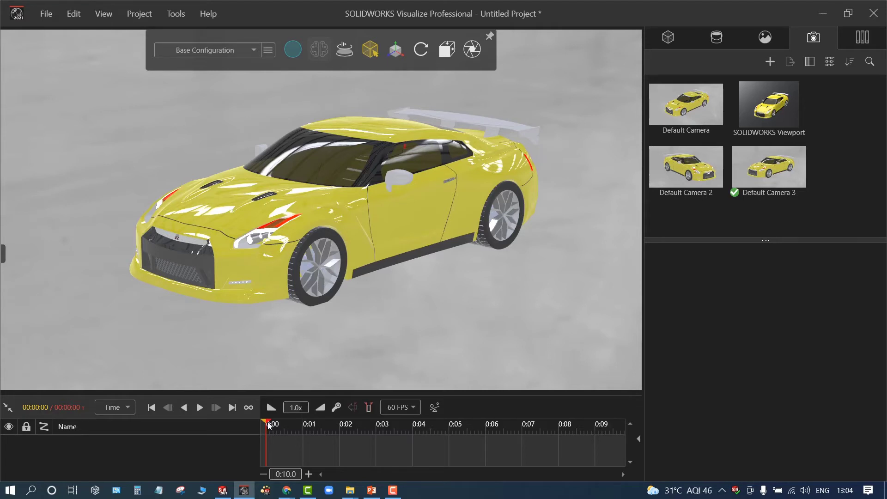
click(318, 298)
right_click(320, 298)
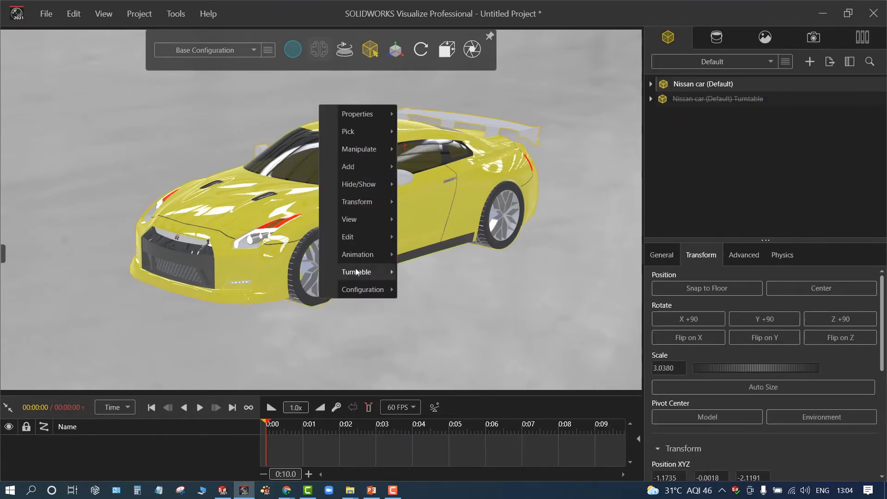
mouse_move(365, 254)
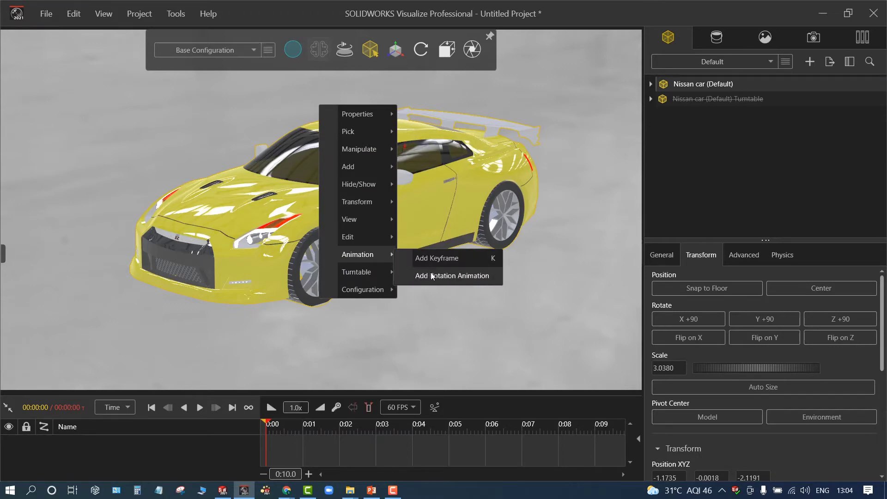
click(422, 319)
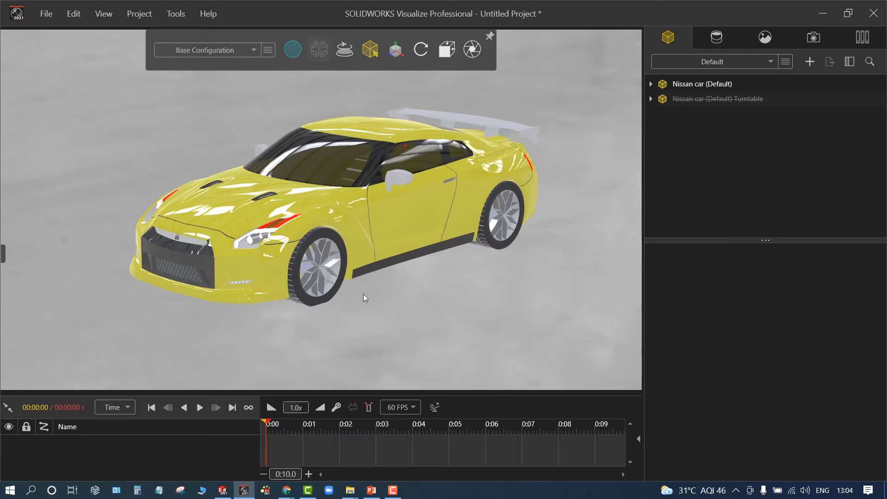
Set the physics simulation type of the Nissan car (Default) model to Vehicle
click(681, 86)
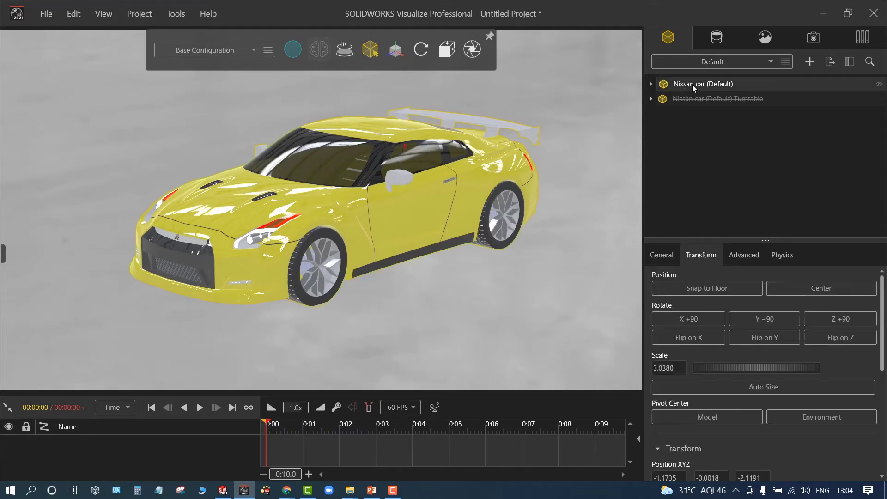
click(782, 255)
click(743, 290)
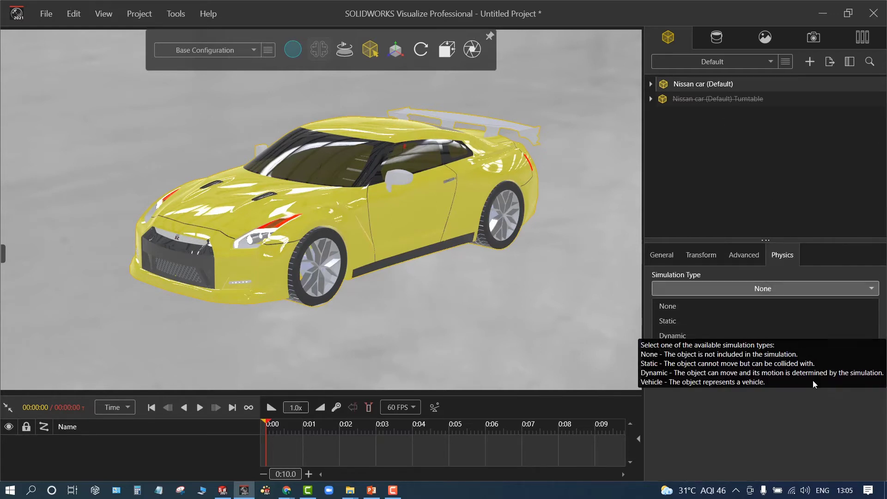
click(684, 348)
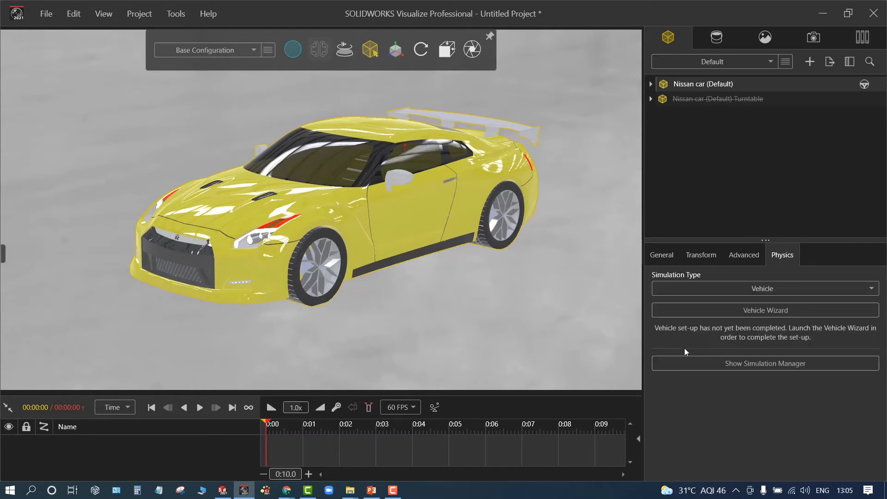
Launch the Vehicle Wizard for the car and proceed in Automatic Mode to the wheels and calipers setup
click(682, 310)
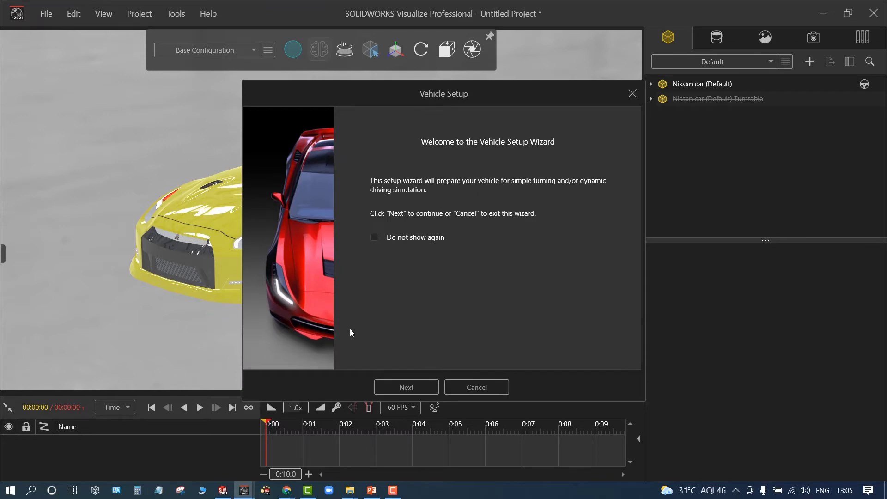
click(407, 387)
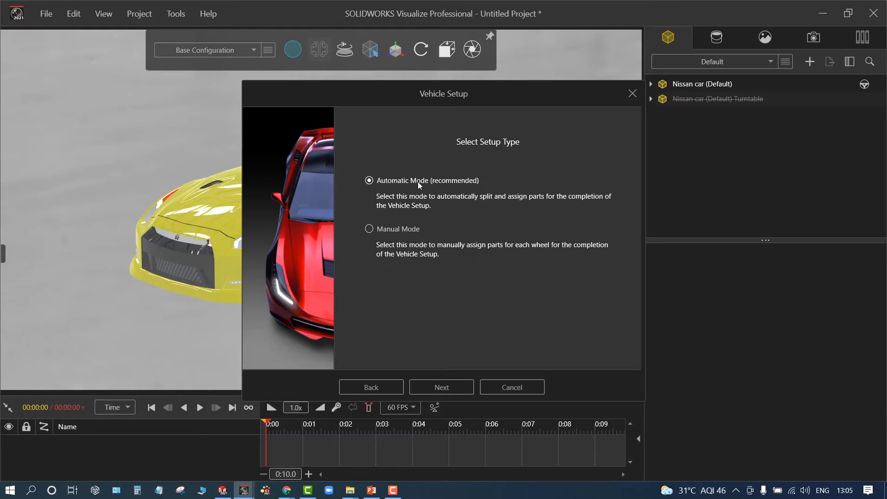
drag(453, 95, 400, 76)
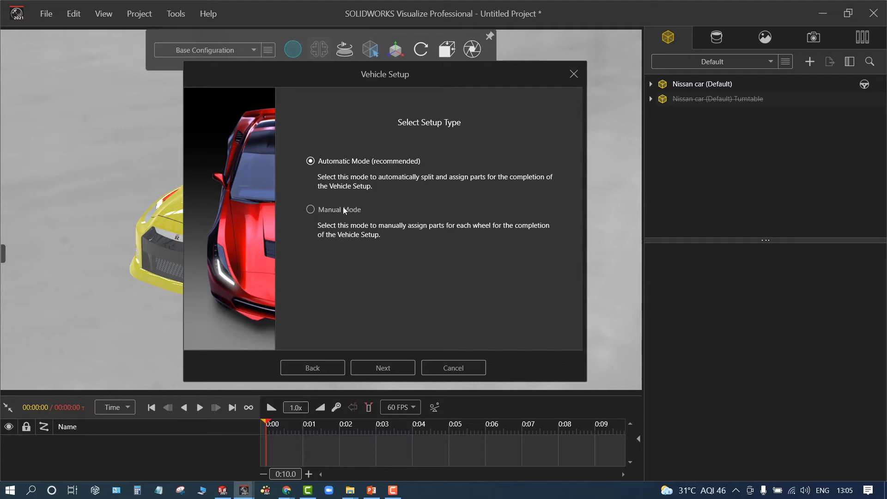
click(387, 368)
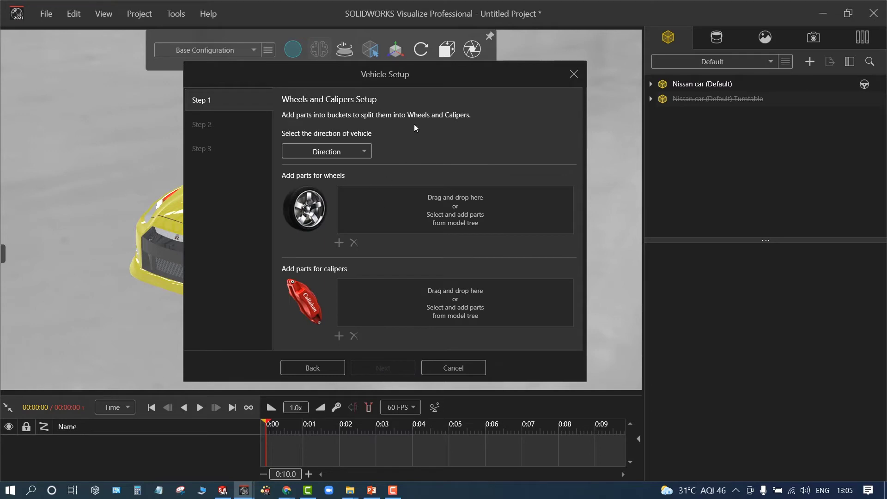
drag(420, 71, 386, 74)
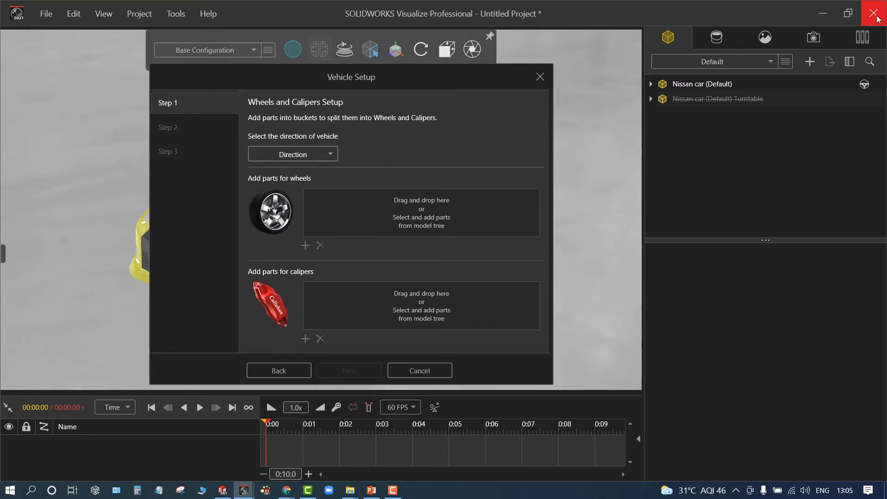
Expand the Nissan car's Default group in the model tree and add Tire-1 4 to the wheel parts
click(650, 84)
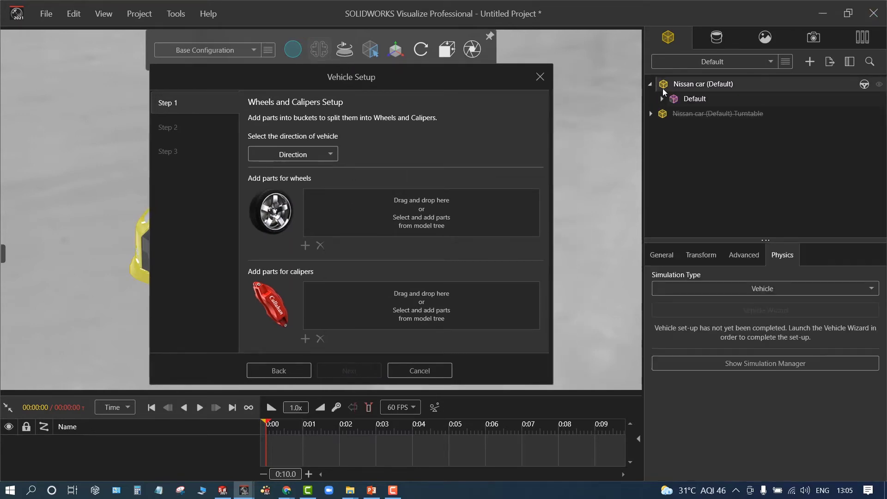
click(664, 102)
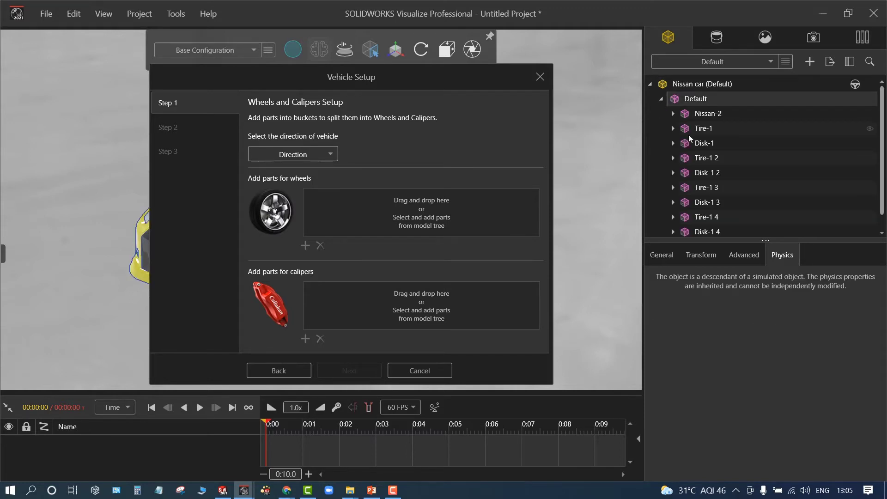
scroll(702, 185, down, 1)
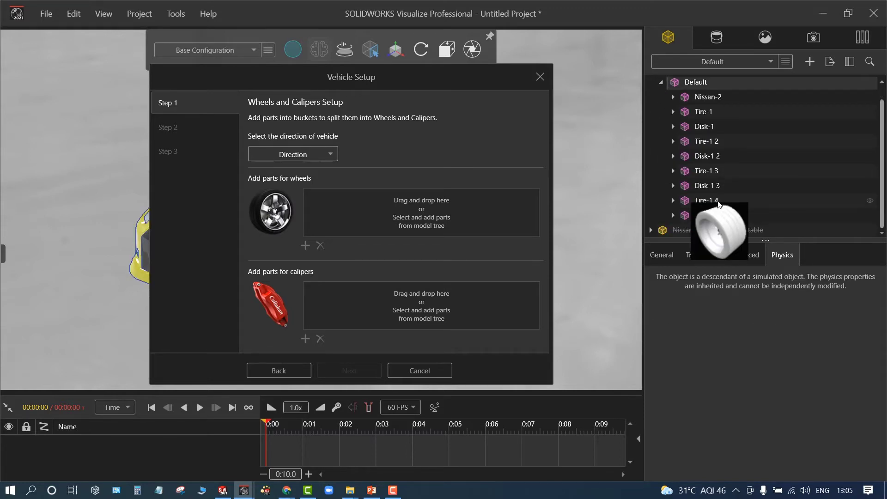
click(698, 201)
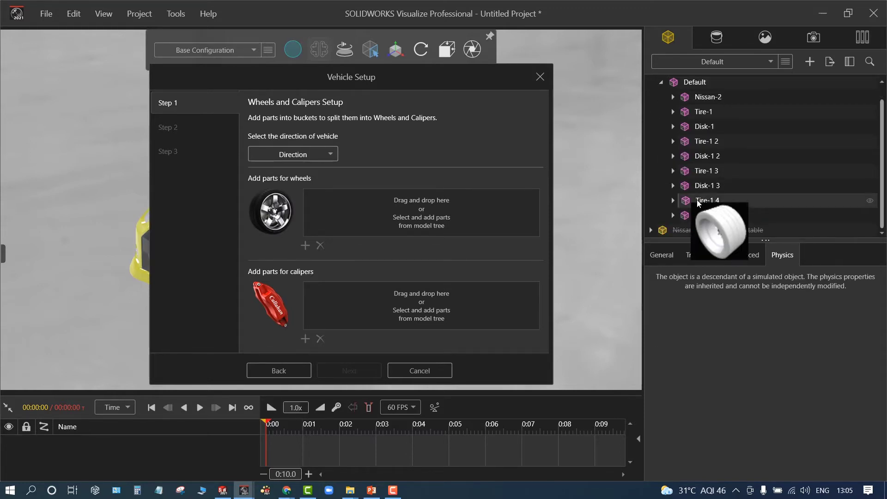
click(305, 246)
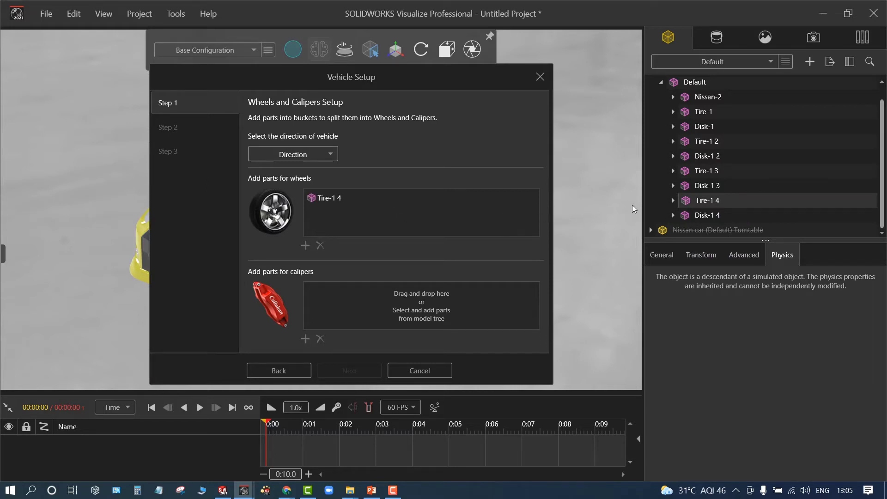
Add Tire-1 3, Tire-1 2 and Tire-1 to the wheel parts and check the resulting list
ctrl+click(706, 171)
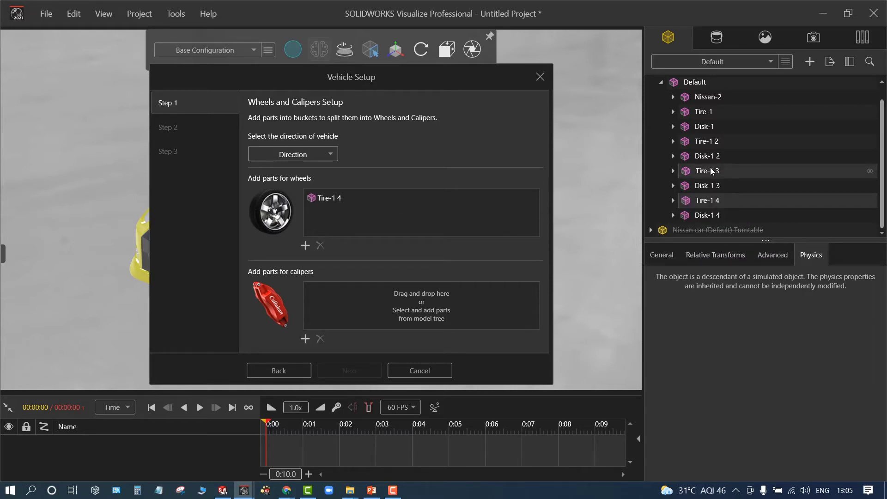
ctrl+click(706, 142)
ctrl+click(706, 113)
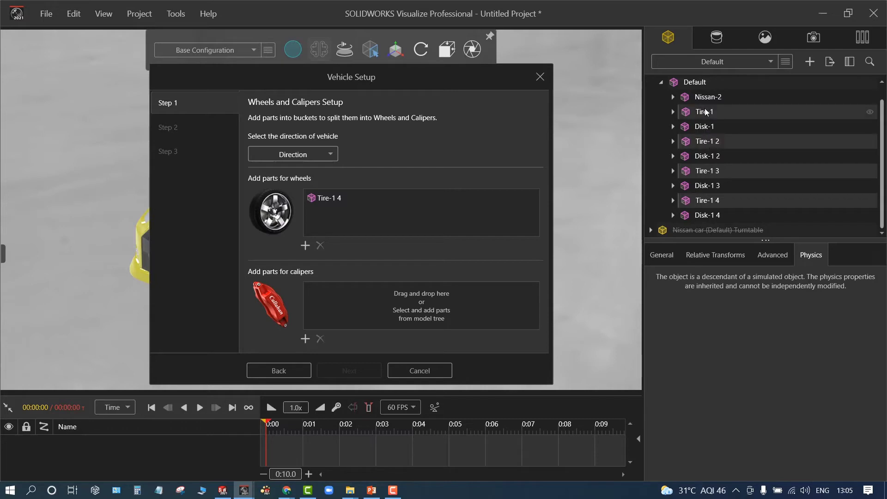
click(304, 247)
scroll(345, 233, down, 2)
scroll(326, 204, up, 2)
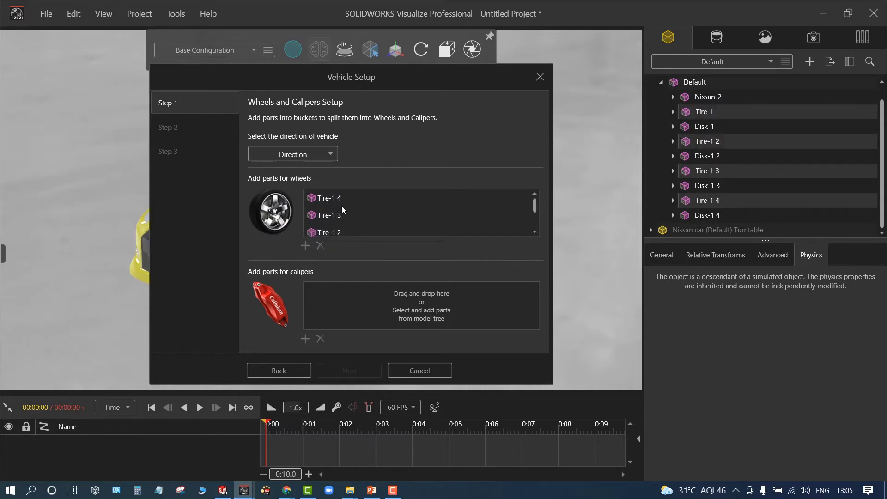
scroll(342, 232, down, 2)
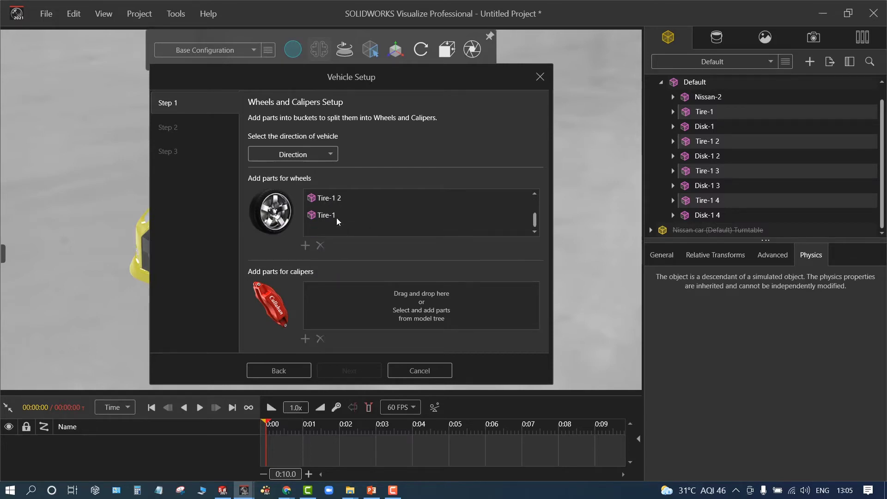
scroll(336, 210, up, 2)
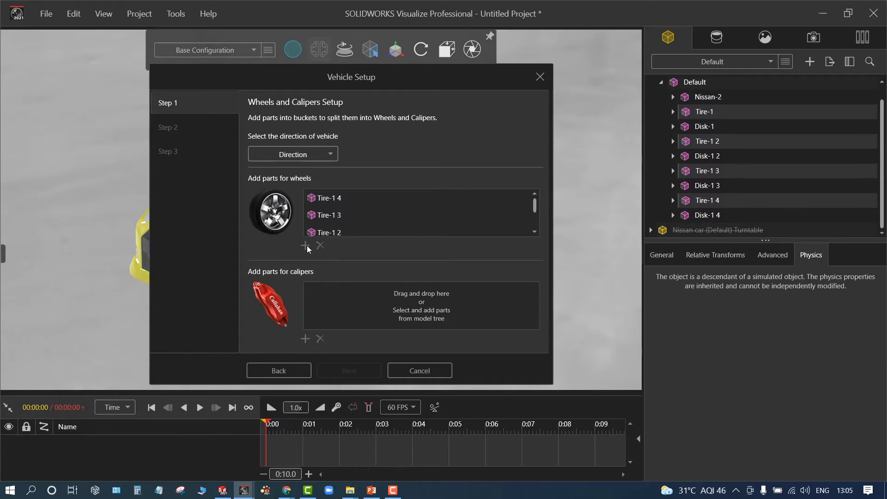
Set the vehicle direction to +Z, go through the wheels and calipers confirmation, and apply the vehicle setup
click(297, 156)
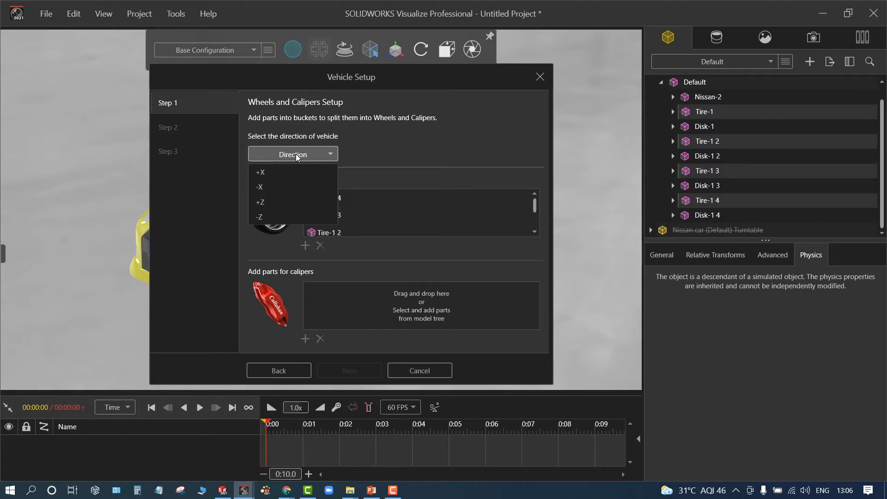
click(295, 199)
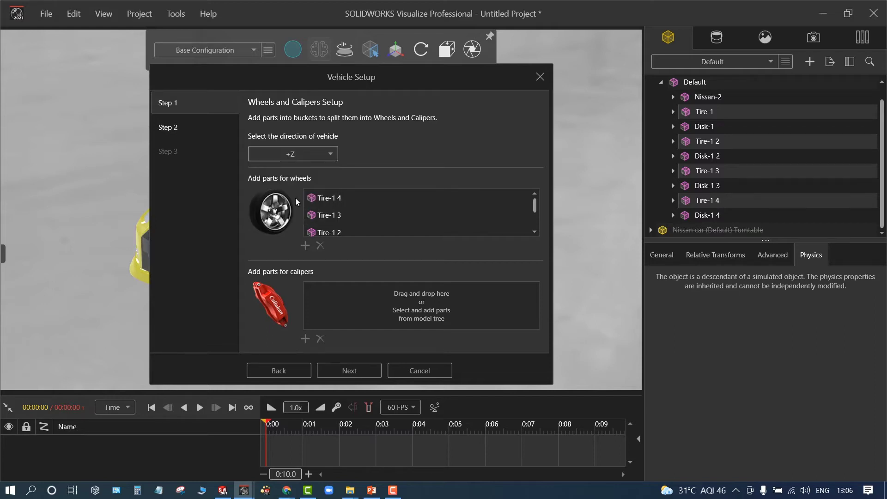
click(349, 370)
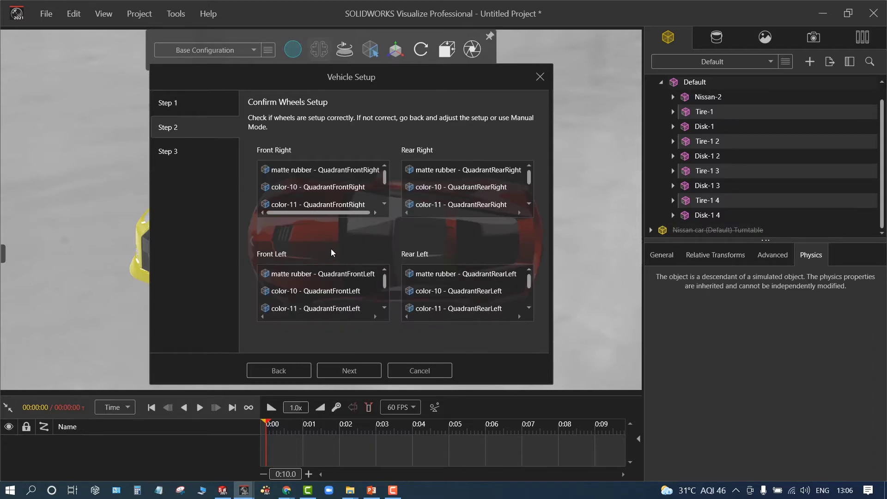
click(331, 372)
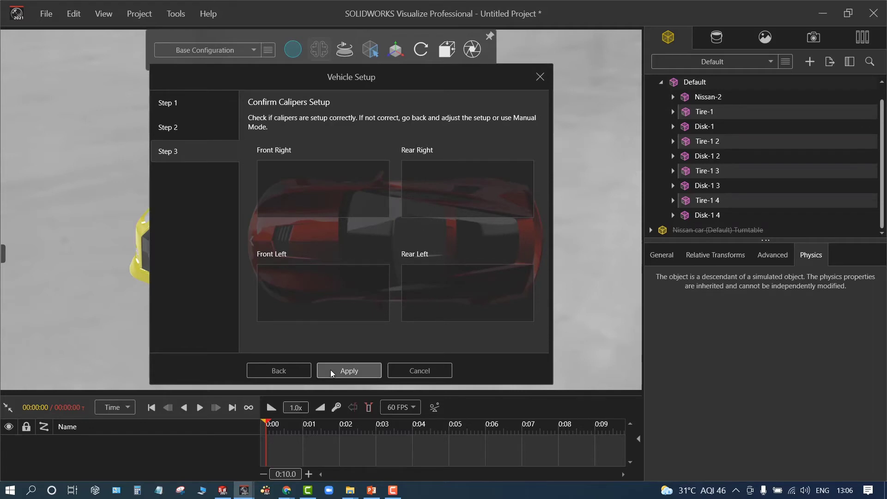
click(331, 373)
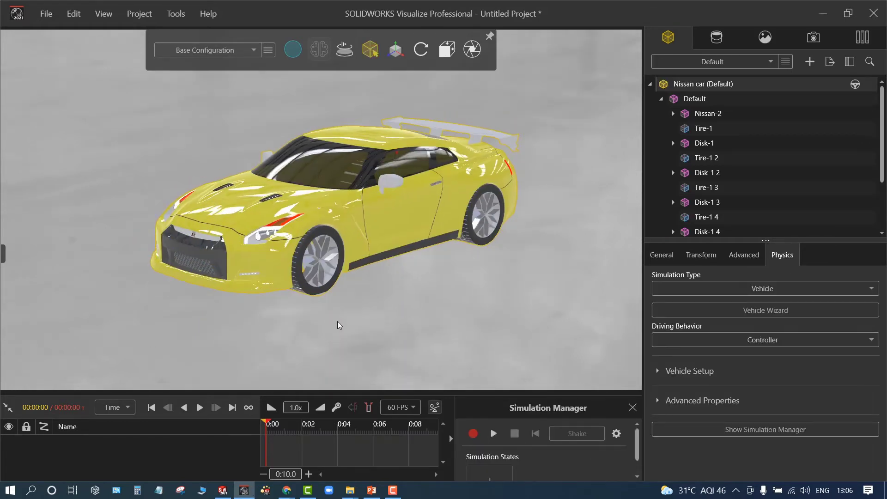
Try the Path driving behavior on the car and return it to Controller
click(706, 344)
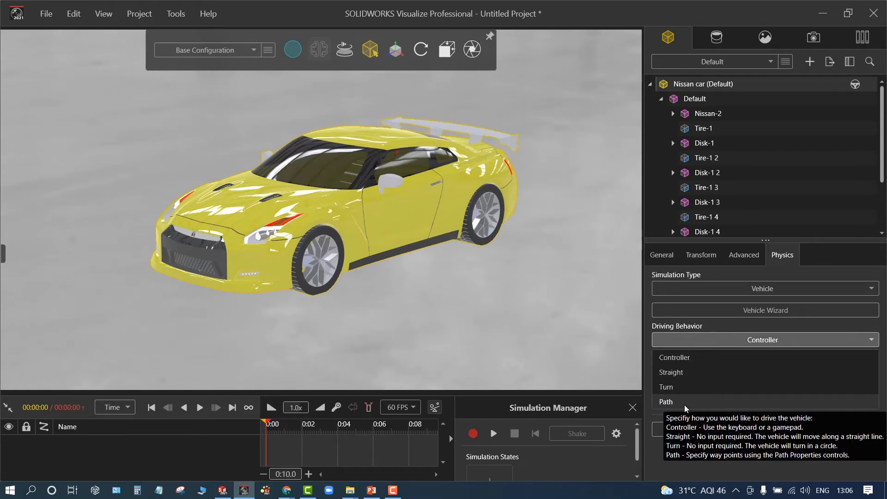
click(685, 405)
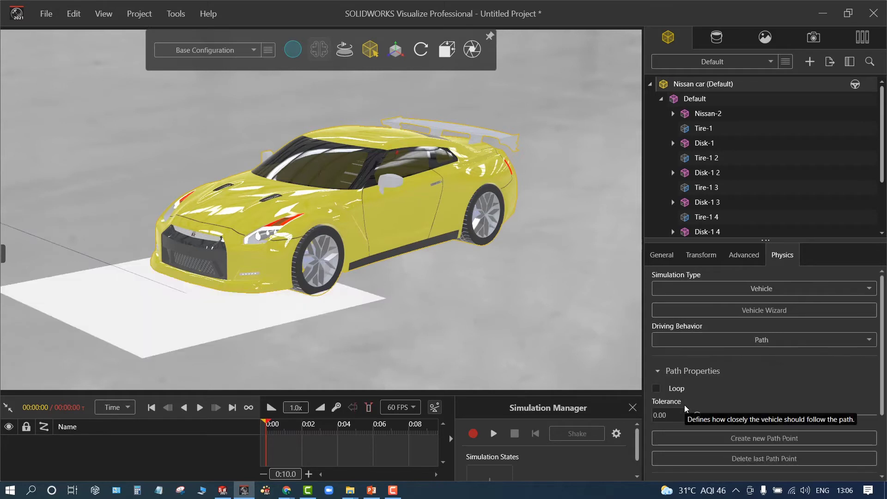
scroll(309, 314, down, 2)
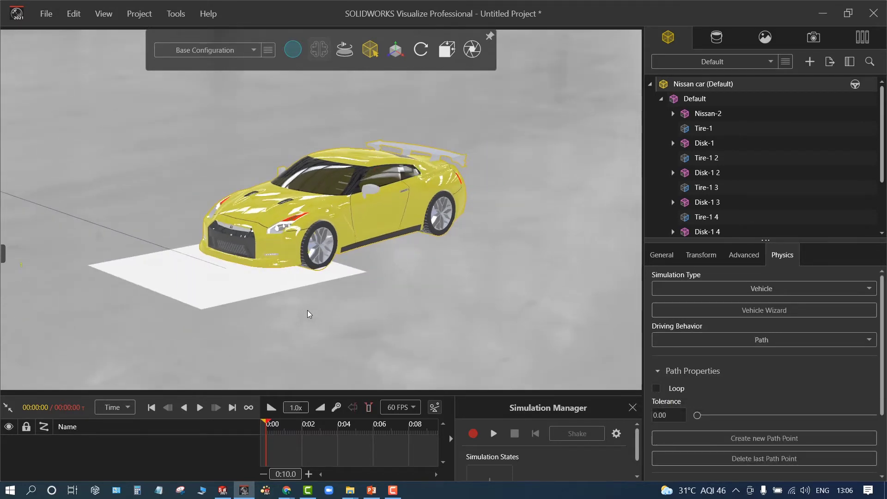
drag(283, 279, 109, 200)
click(704, 341)
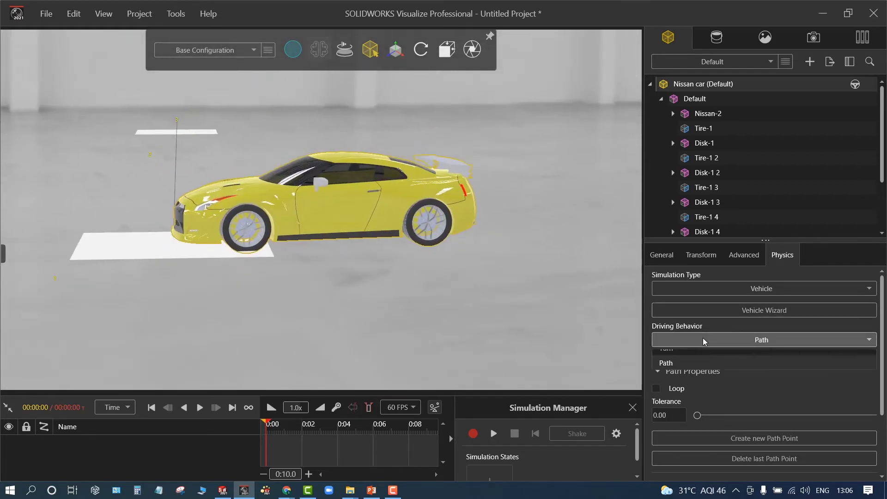
click(709, 357)
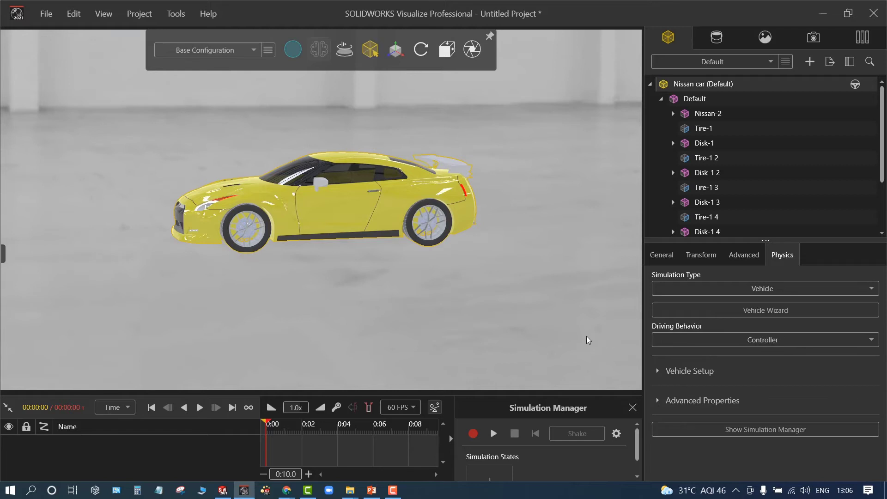
Expand the car's Vehicle Setup properties and set the vehicle type to Sports Car
click(659, 373)
scroll(686, 381, down, 1)
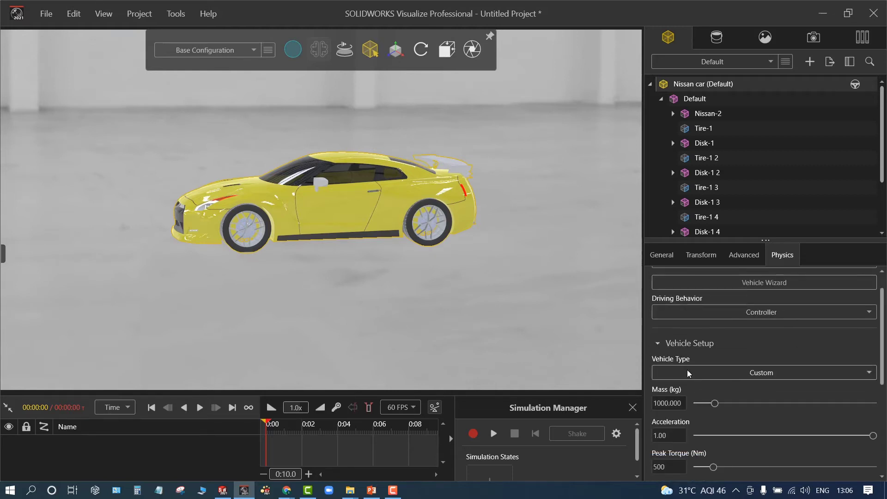
click(688, 372)
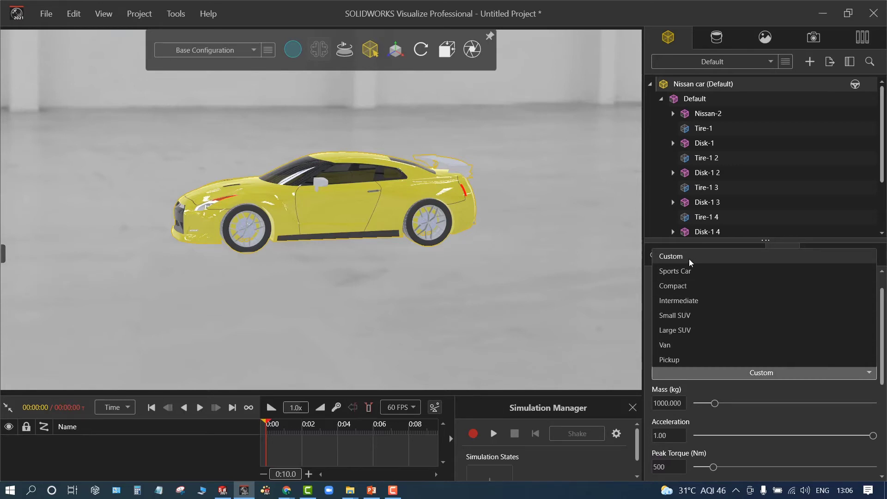
click(691, 276)
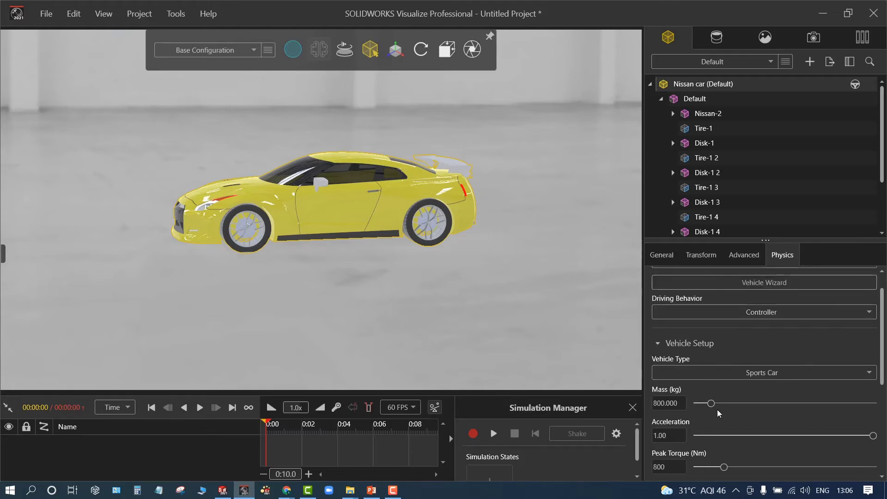
Try a mass of 15000 kg and an acceleration of 100, and set the peak torque to 1500 Nm
click(661, 404)
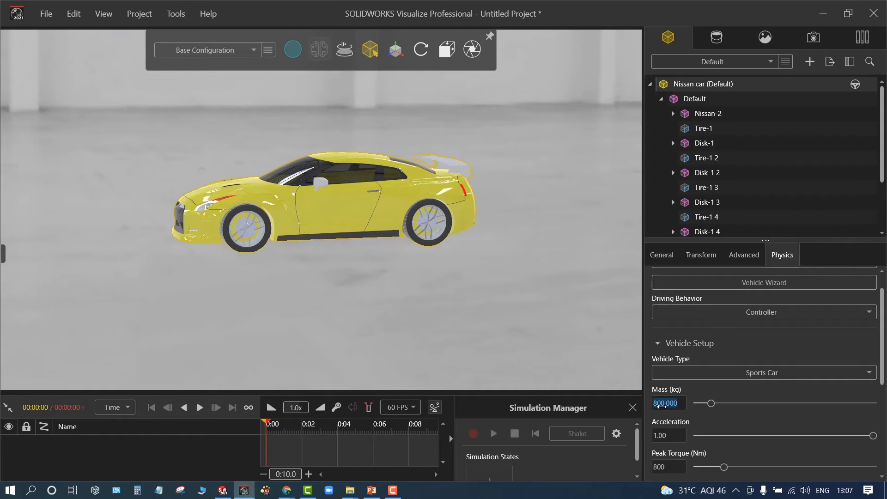
text(15)
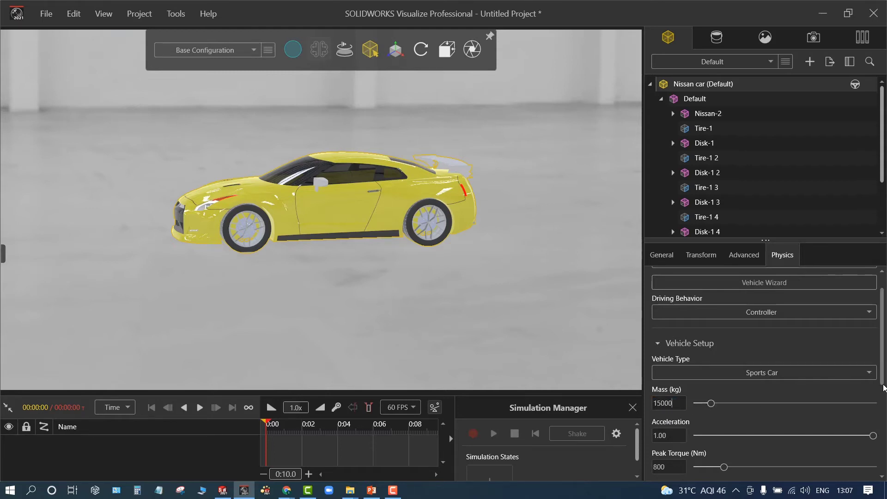
click(666, 436)
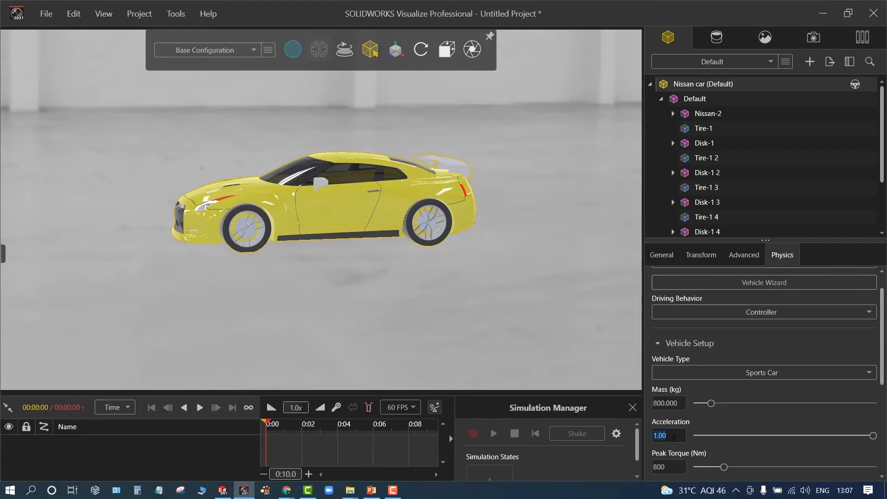
text(100)
click(668, 467)
text(15)
click(769, 353)
Set the car's drive wheels to All
scroll(768, 353, down, 2)
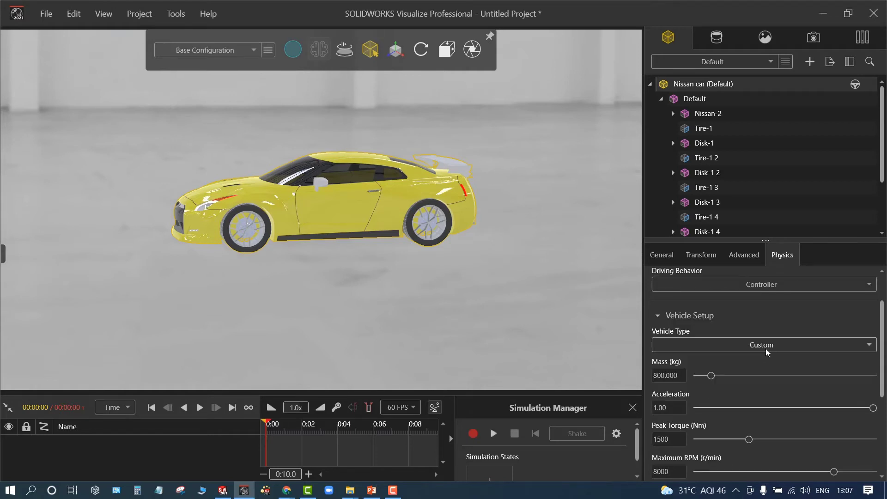
scroll(665, 443, down, 2)
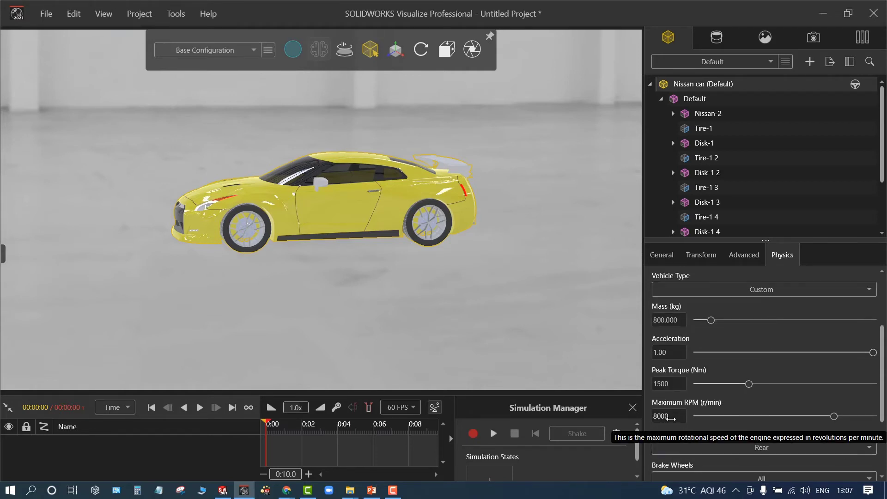
scroll(672, 426, down, 1)
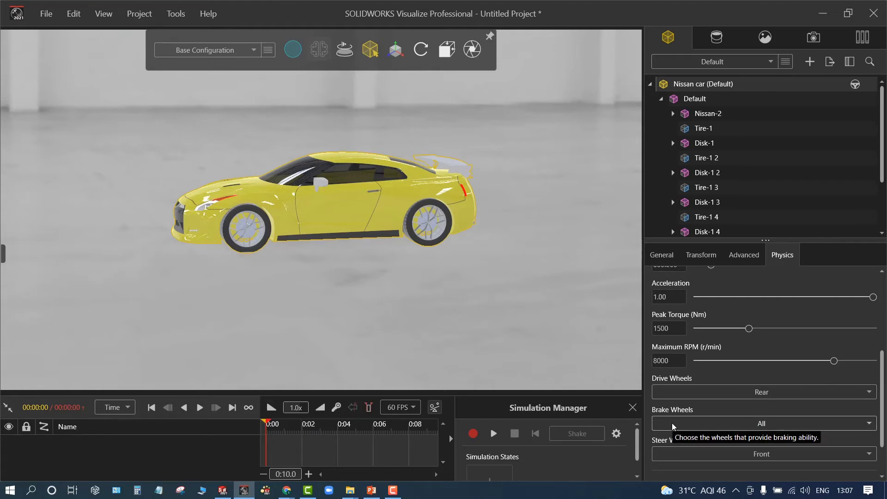
click(675, 393)
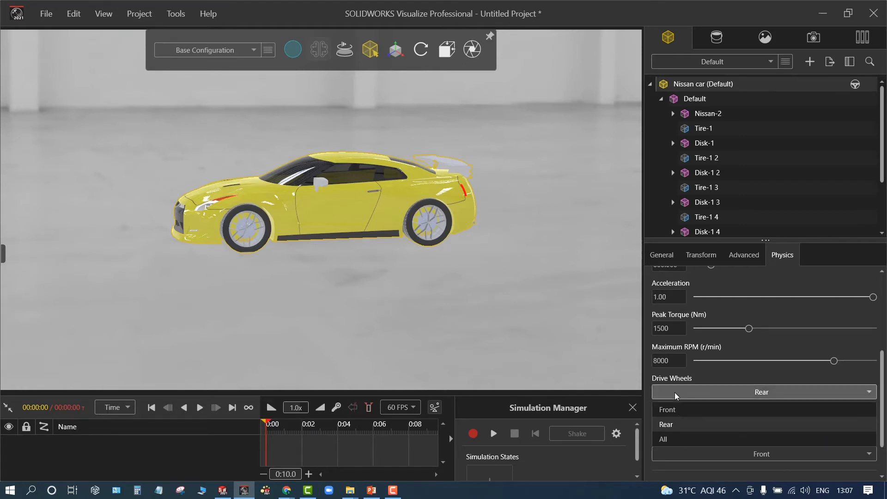
click(676, 439)
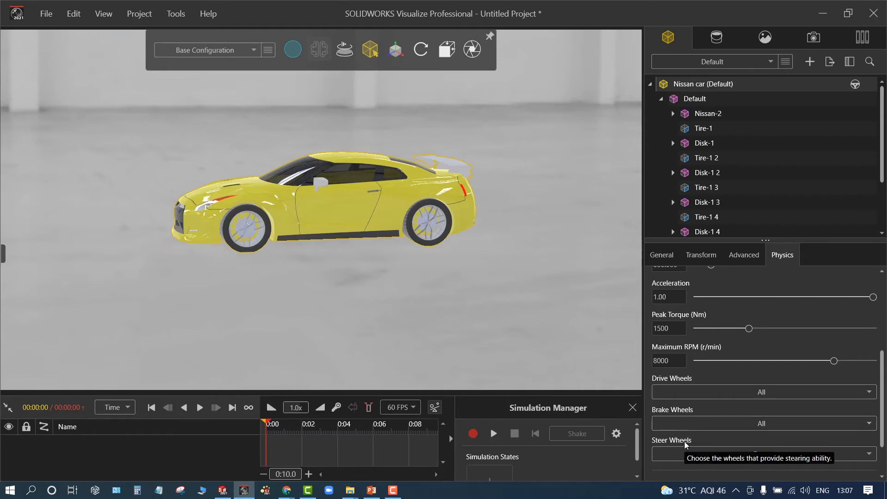
Keep the steer wheels on Front and show the Simulation Manager
scroll(685, 445, down, 1)
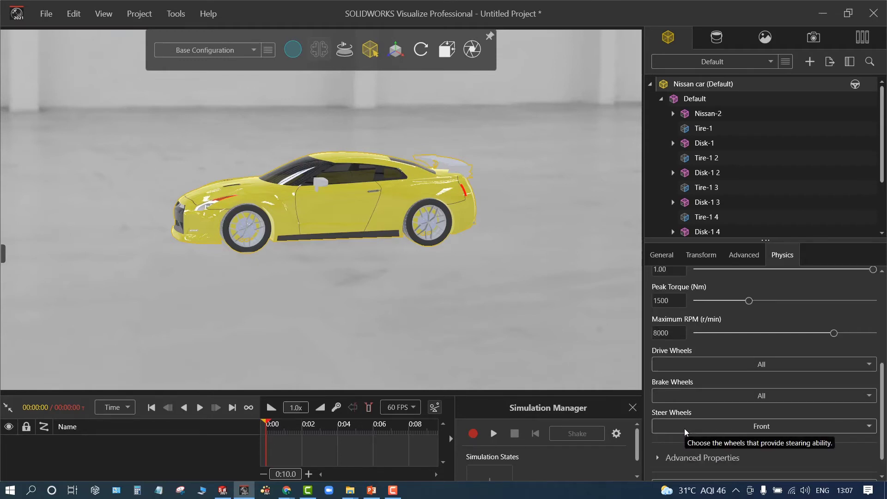
click(686, 432)
click(685, 432)
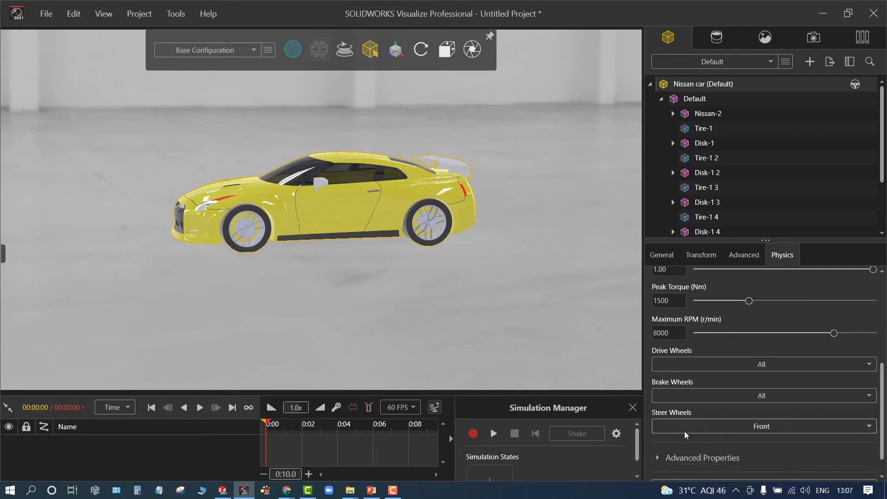
scroll(688, 443, down, 1)
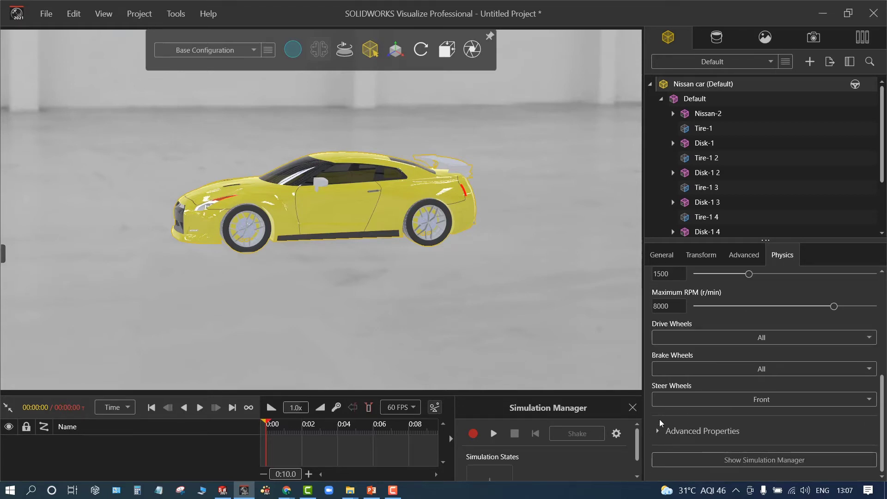
click(679, 463)
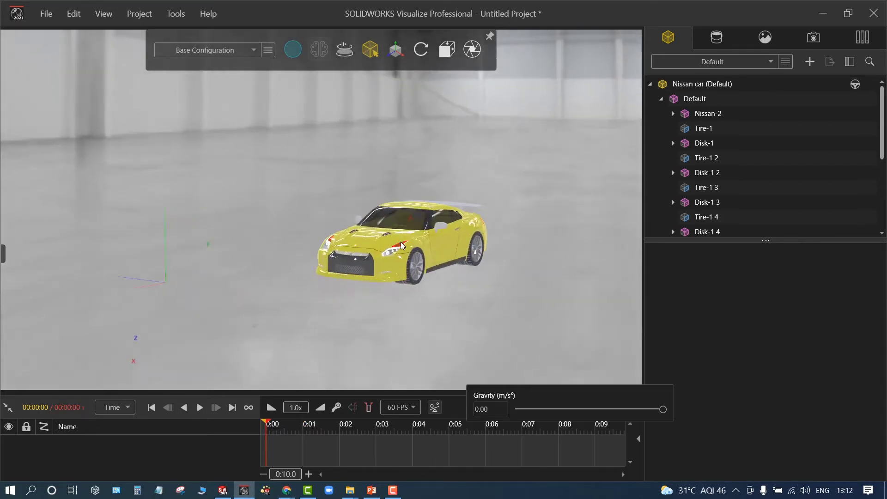
Set the selection mode to Group and select the near front wheel, the RearLeftWheel group
drag(452, 252, 363, 251)
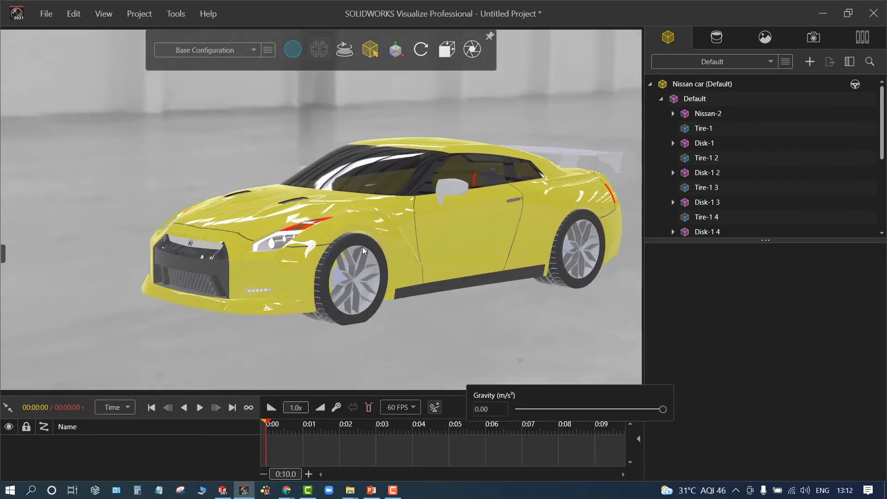
scroll(364, 251, up, 3)
click(336, 236)
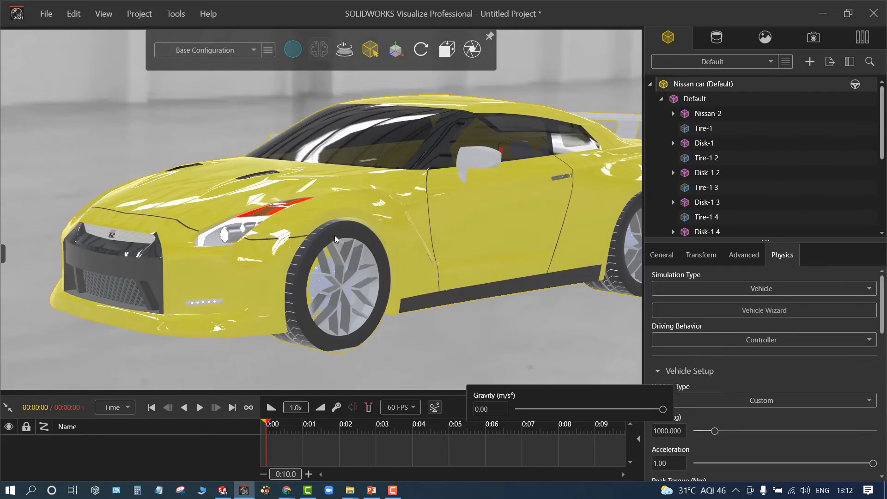
mouse_move(370, 49)
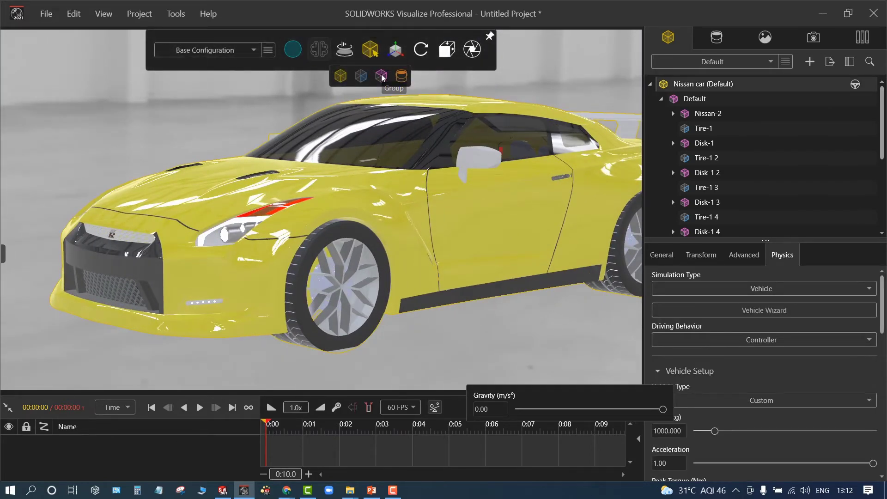
click(382, 77)
click(327, 235)
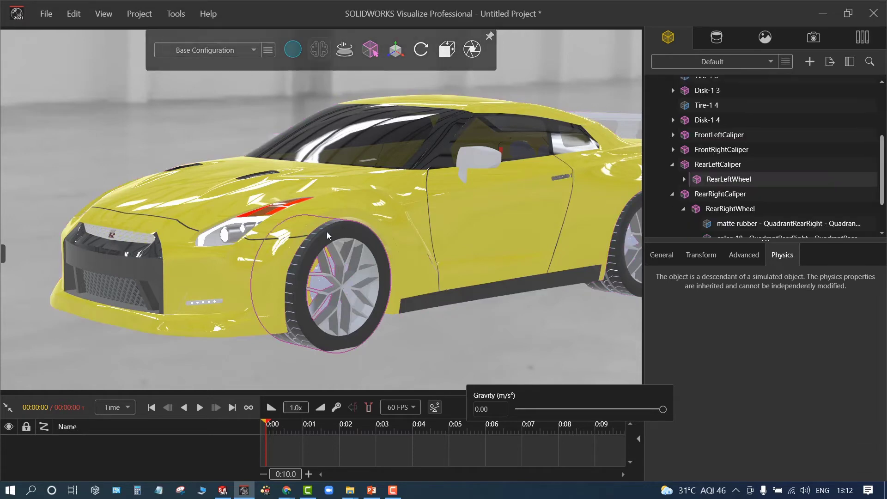
Add a keyframe for the RearLeftWheel group at the timeline start and extend the animation's end to about 2:03
right_click(328, 236)
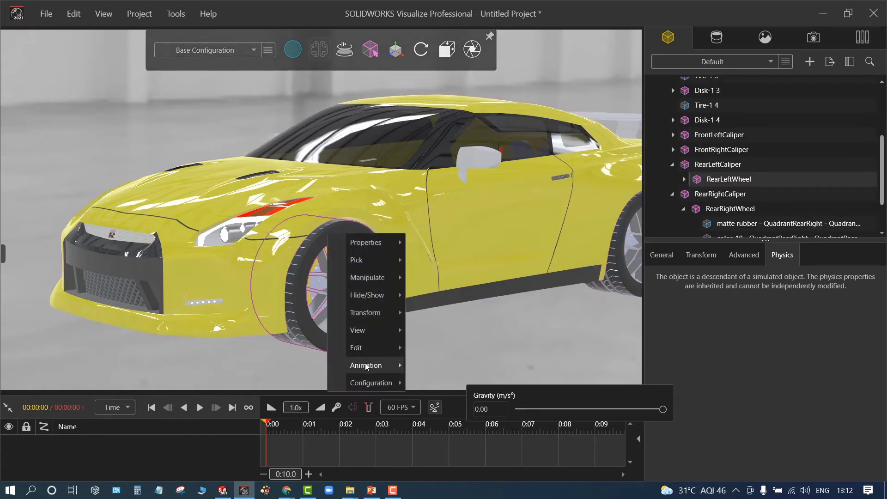
mouse_move(368, 365)
click(430, 372)
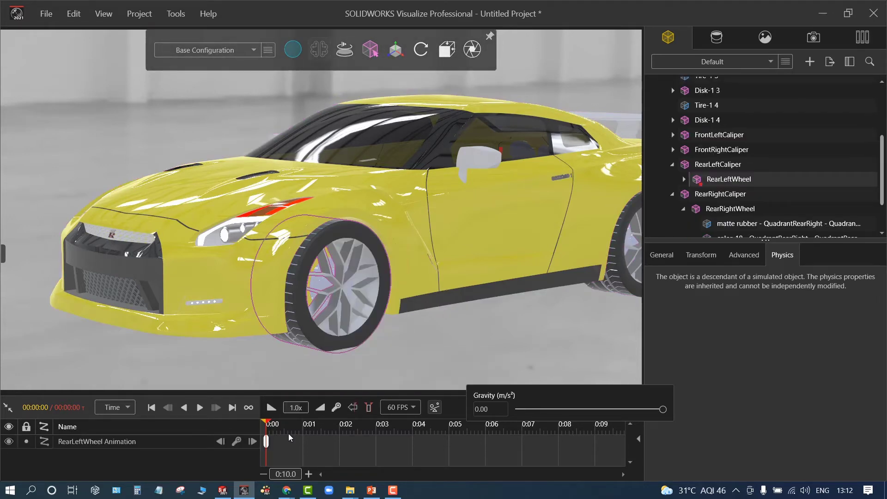
drag(272, 426, 341, 433)
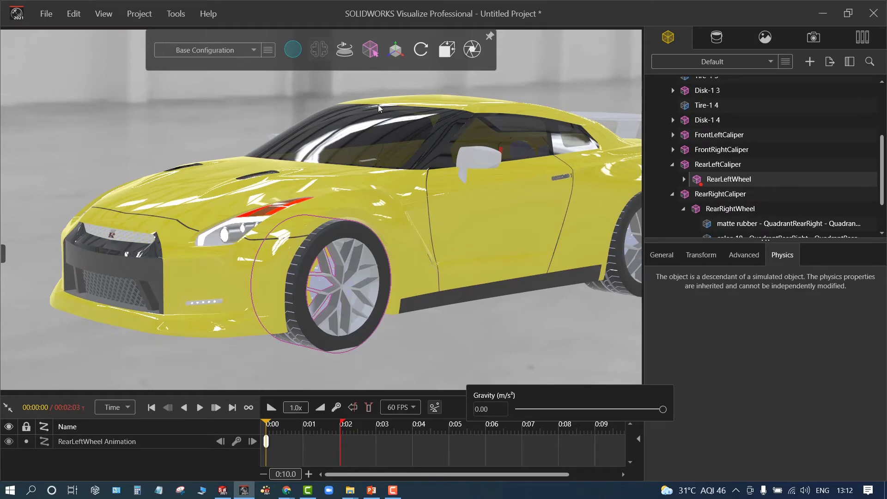
At 2:03 on the timeline, turn the RearLeftWheel group about its vertical axis with the Move manipulator and deselect it
mouse_move(395, 56)
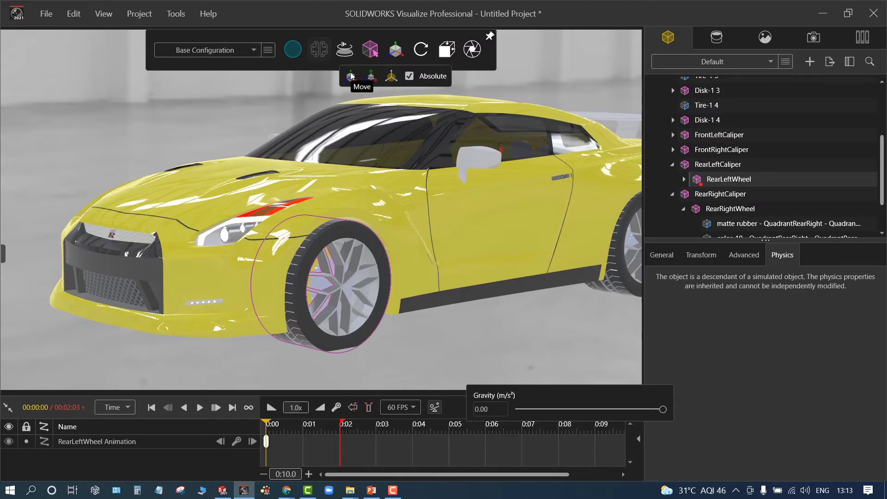
click(351, 75)
middle_drag(282, 276, 308, 320)
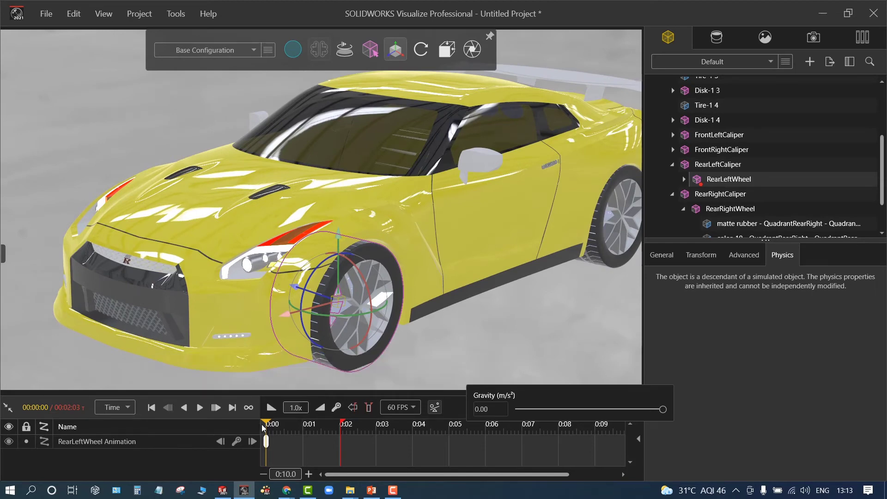
drag(266, 422, 343, 426)
drag(330, 319, 285, 268)
click(175, 129)
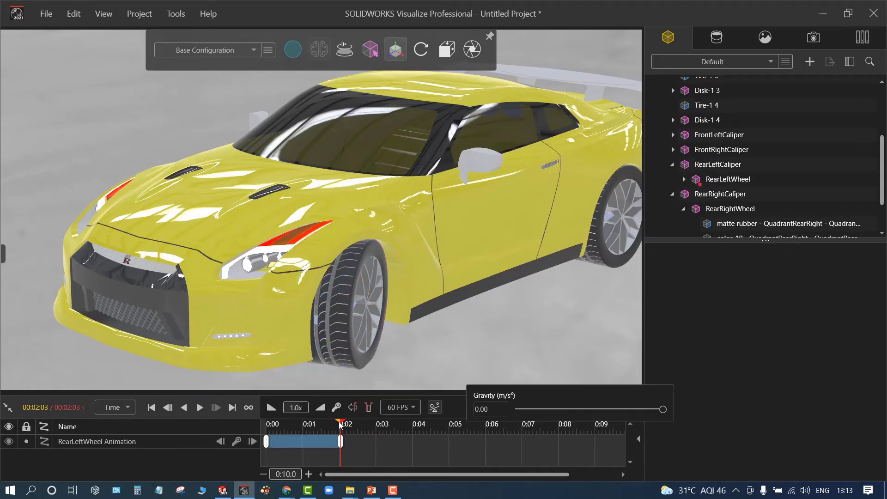
Scrub through the timeline to preview the turning animation of the RearLeftWheel group
mouse_move(340, 424)
mouse_down()
mouse_move(264, 415)
mouse_move(375, 430)
mouse_up()
drag(269, 425, 340, 424)
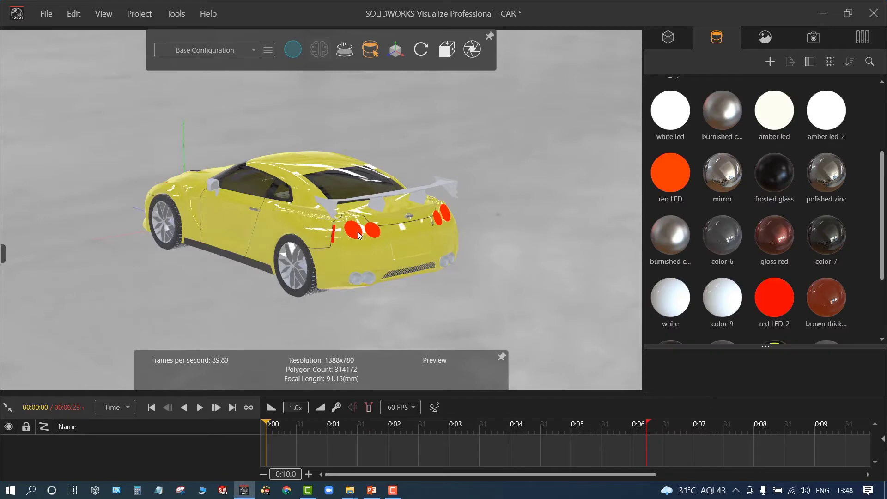
Examine the appearances on the CAR project's tail lights, front grille and wheels from the front and the rear
scroll(362, 235, up, 2)
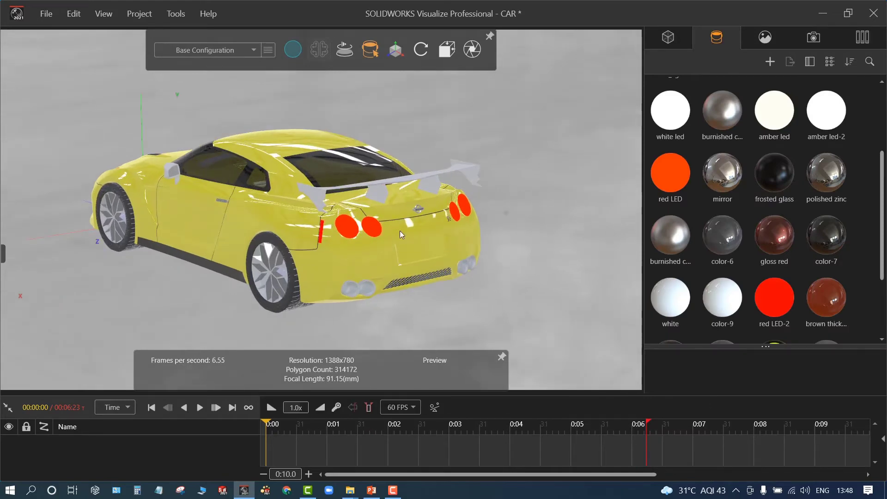
drag(671, 173, 354, 225)
drag(170, 301, 203, 208)
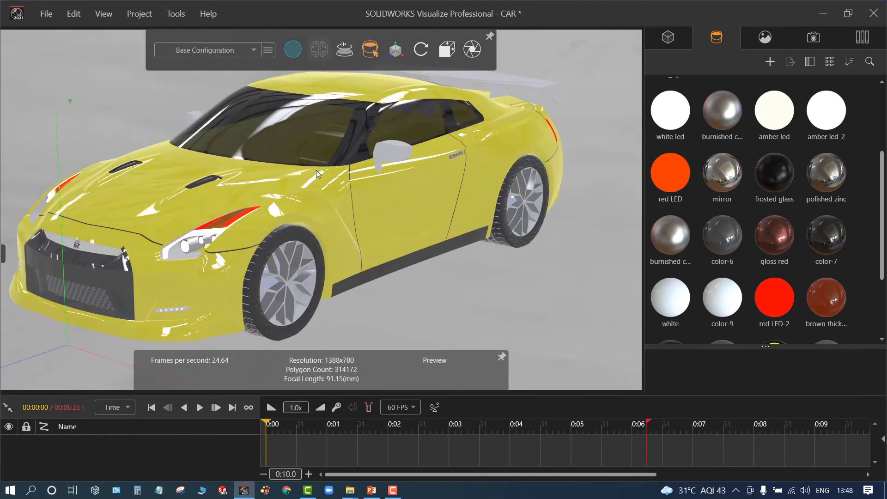
drag(234, 142, 141, 278)
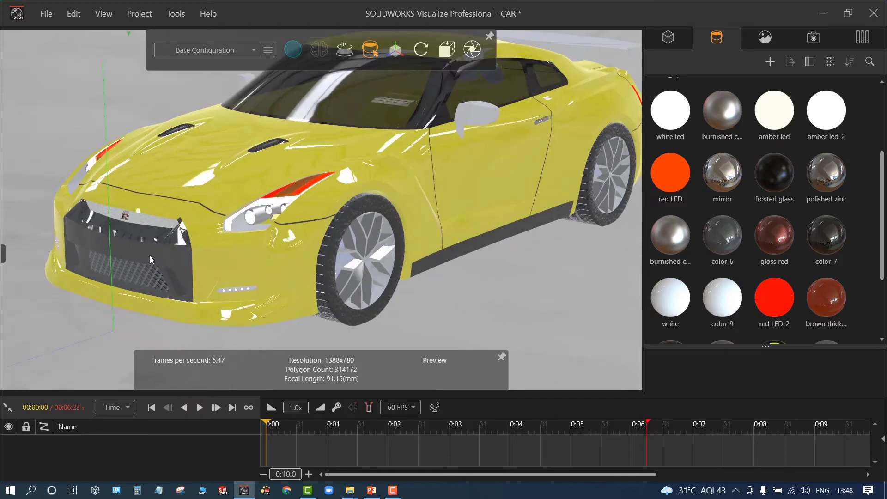
scroll(150, 255, up, 2)
click(157, 246)
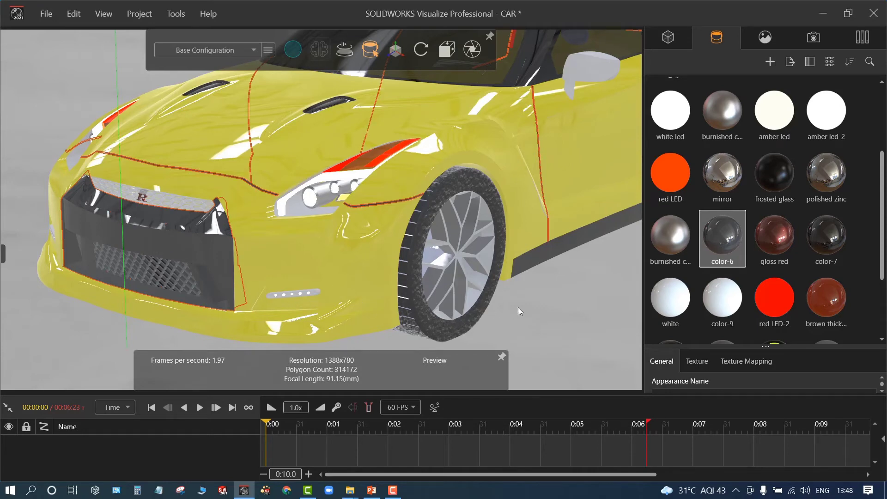
click(563, 298)
scroll(486, 311, up, 2)
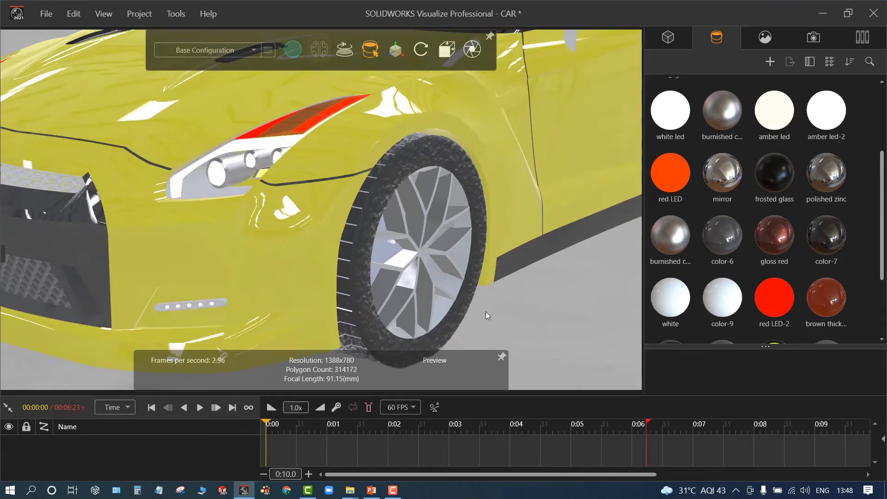
scroll(341, 153, up, 3)
scroll(464, 211, up, 2)
middle_drag(464, 211, 152, 234)
scroll(398, 193, down, 6)
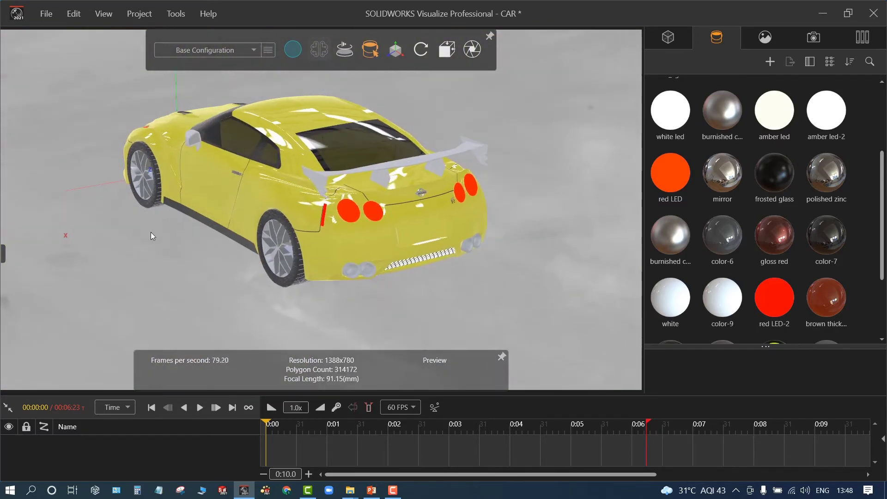
scroll(152, 234, up, 1)
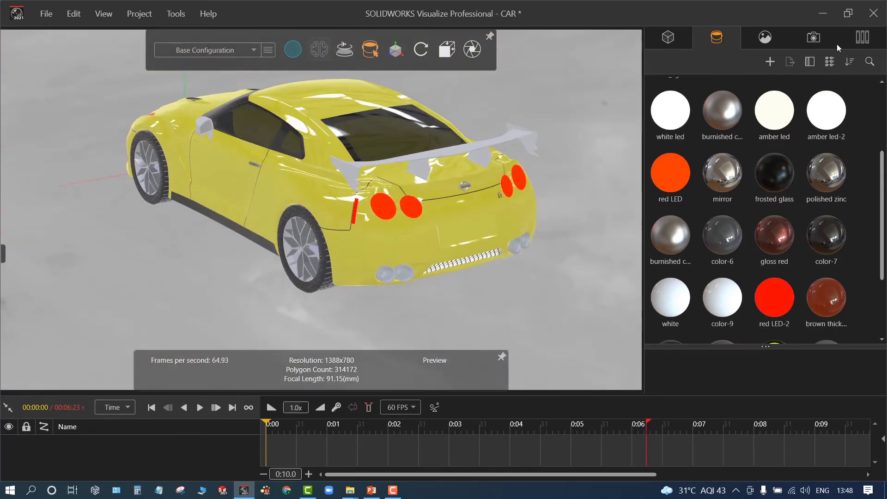
Apply the Aged Metal appearance from the local library's Vivid Metallic folder to the car's rear wing
click(873, 12)
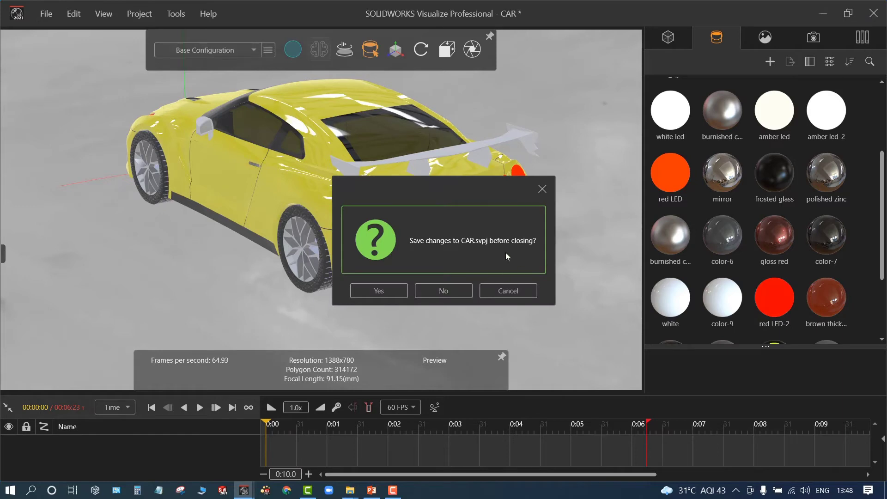
click(536, 198)
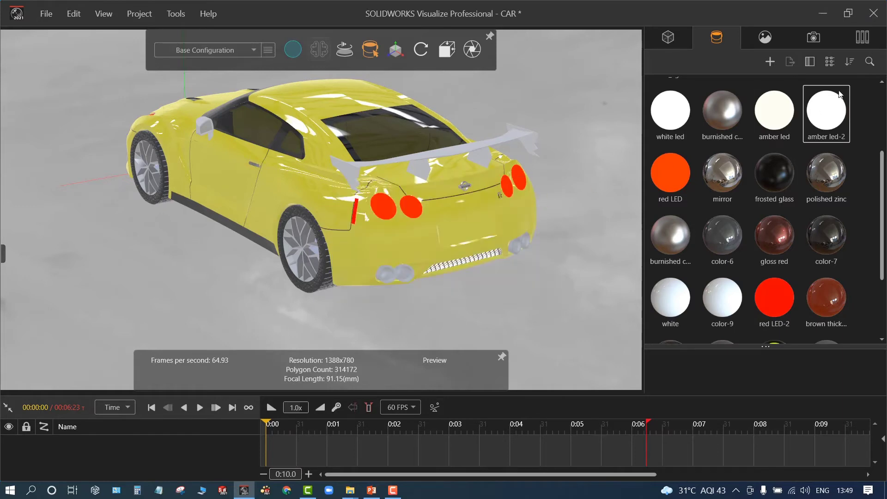
click(862, 40)
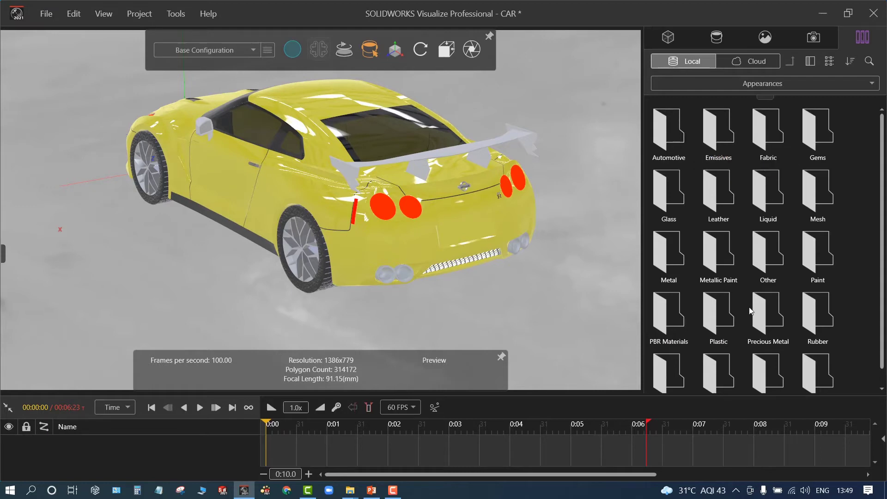
scroll(781, 337, down, 1)
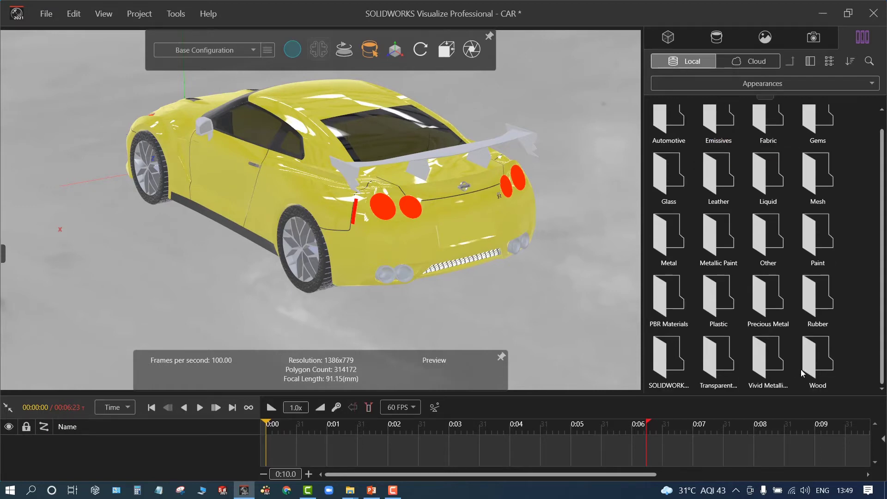
click(774, 365)
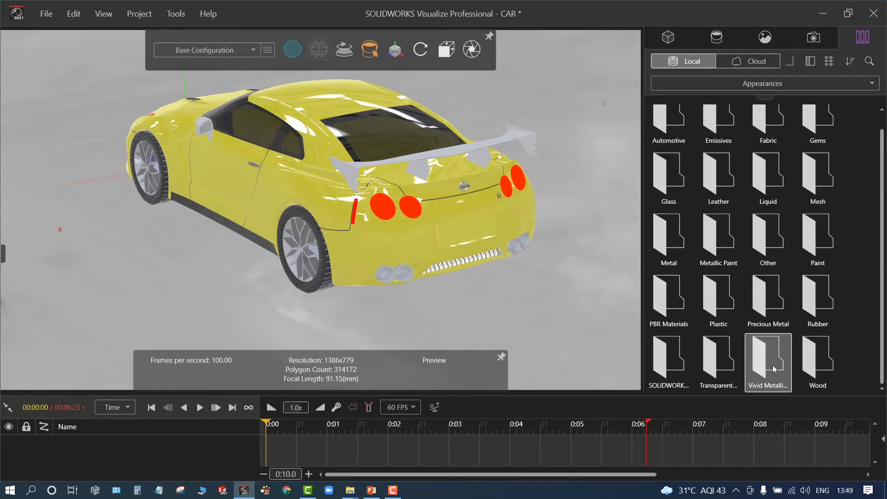
double_click(774, 366)
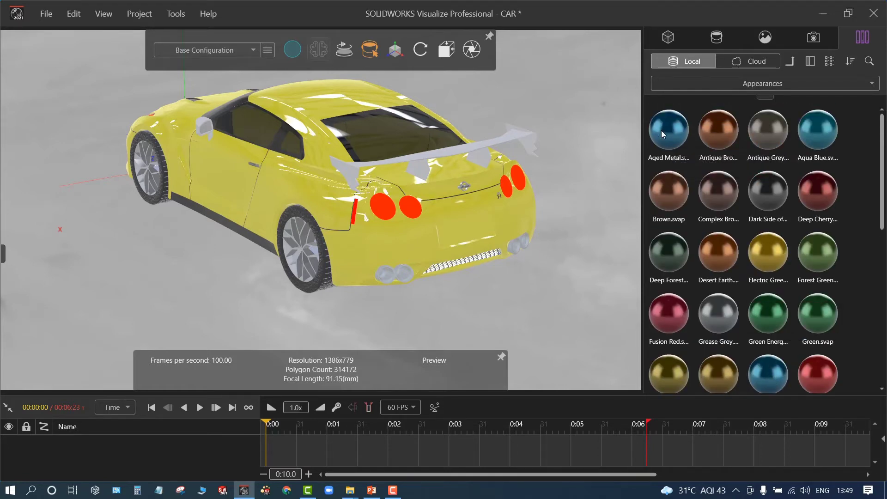
drag(665, 137, 511, 132)
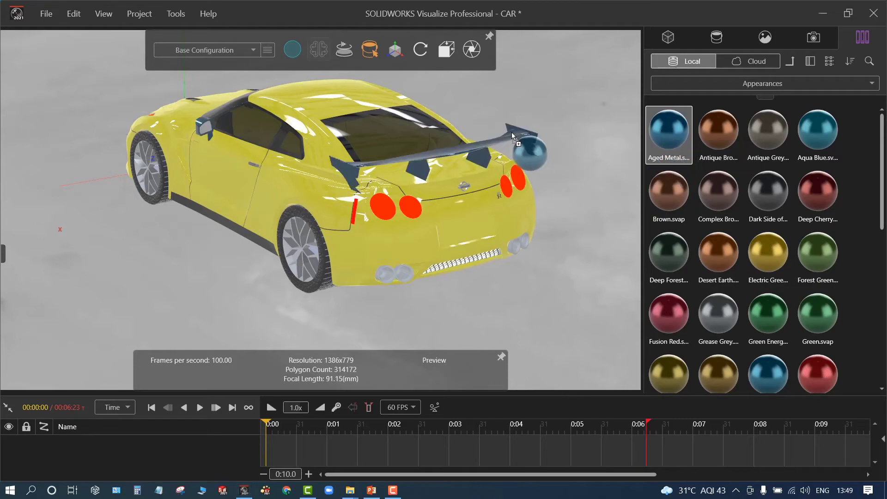
Apply the Grease Grey appearance to the rims of the front and rear wheels
drag(622, 217, 417, 174)
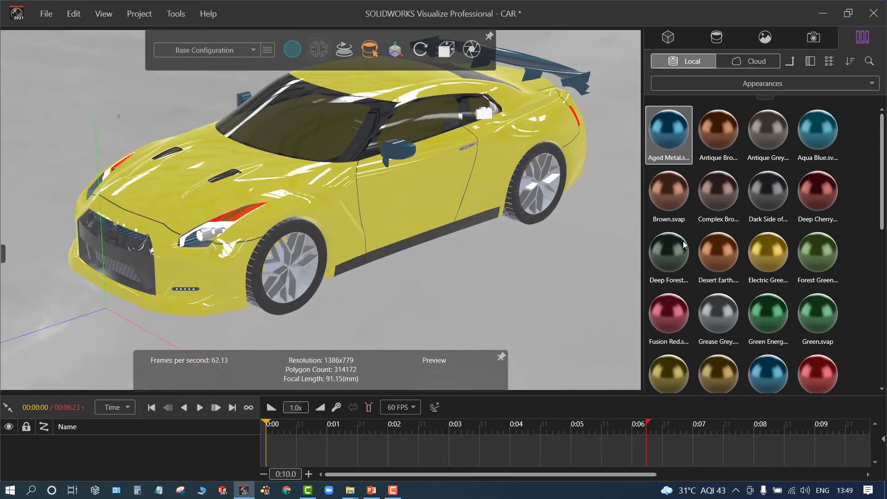
drag(725, 307, 493, 248)
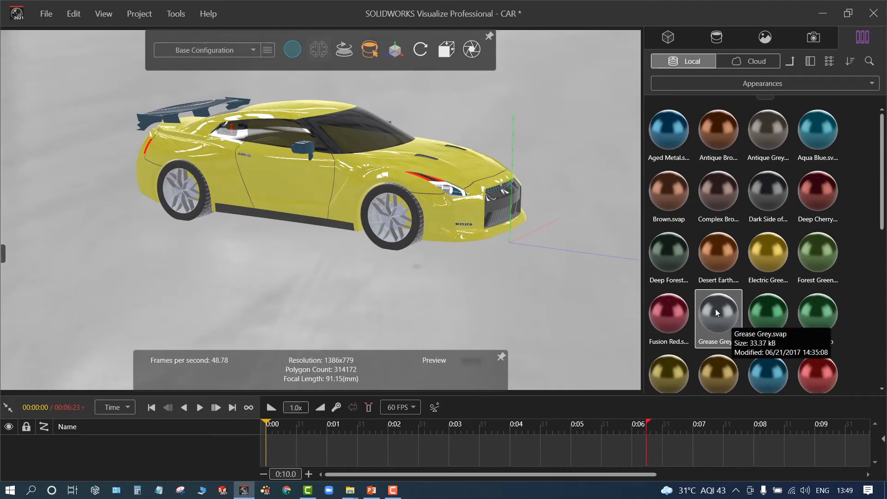
drag(715, 309, 386, 215)
scroll(154, 205, down, 1)
scroll(153, 205, up, 3)
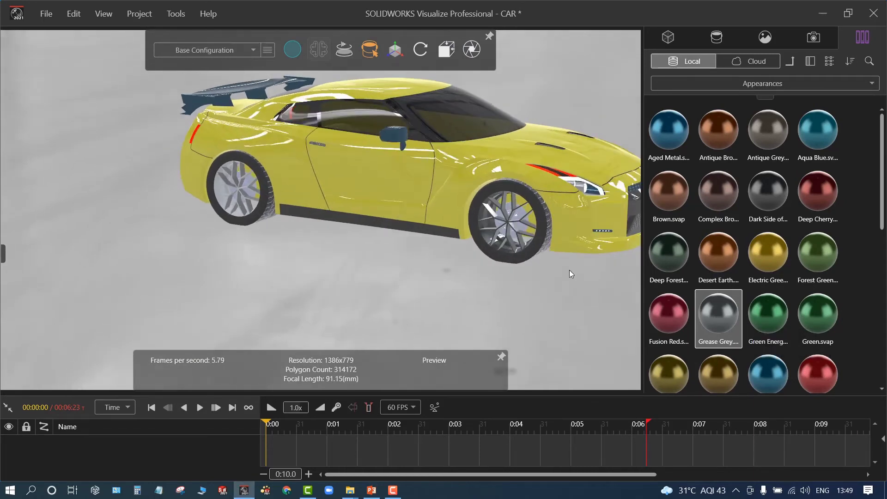
drag(723, 321, 248, 198)
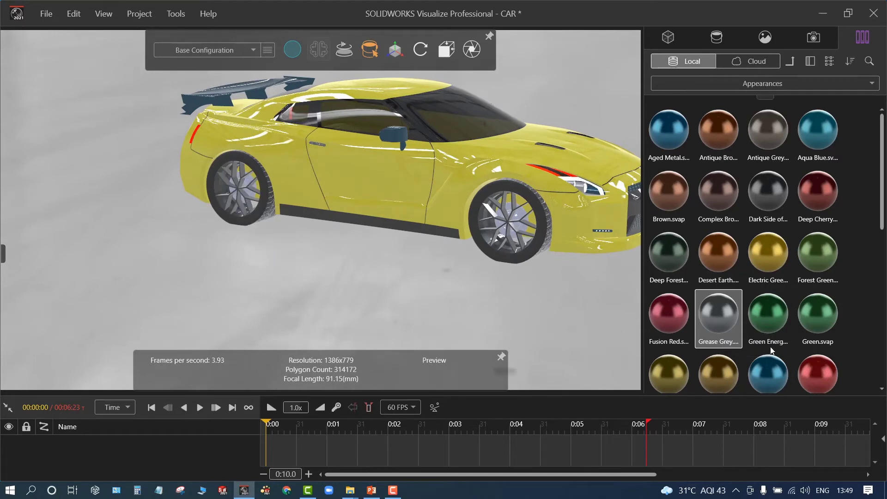
Apply the Lipstick Red appearance to the brake parts behind the spokes of this side's front and rear wheels
scroll(770, 344, down, 2)
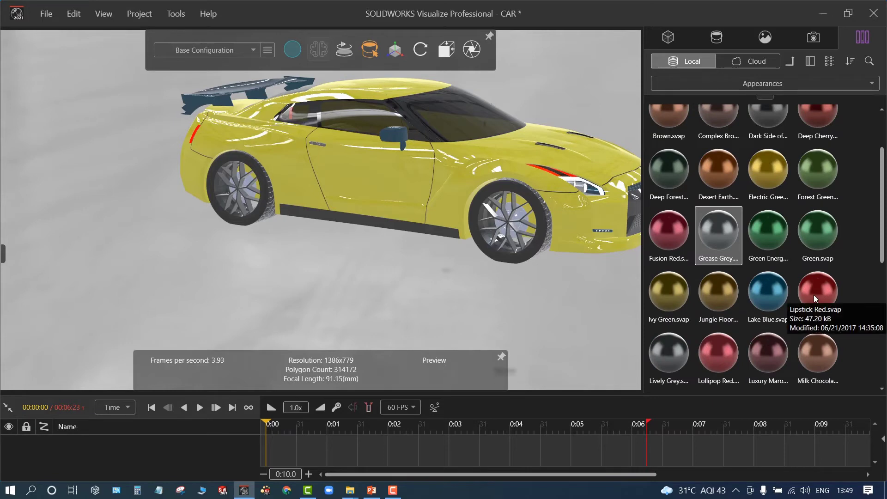
drag(815, 298, 516, 225)
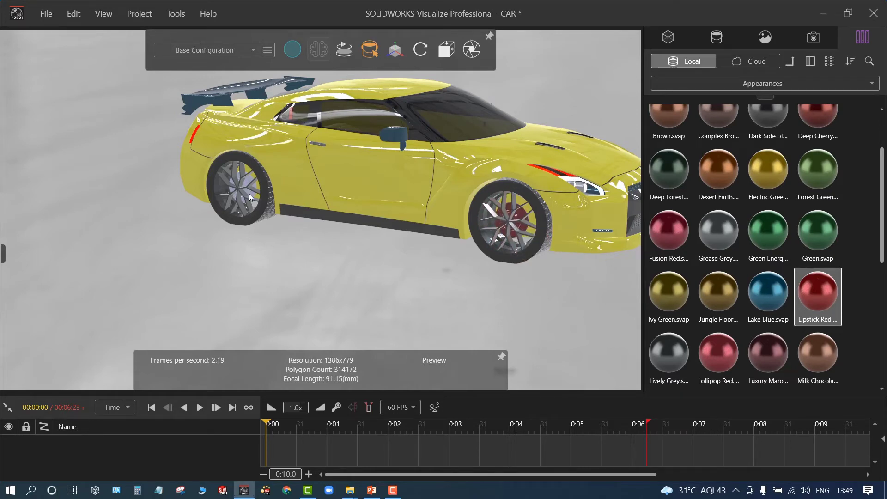
right_click(249, 195)
click(523, 229)
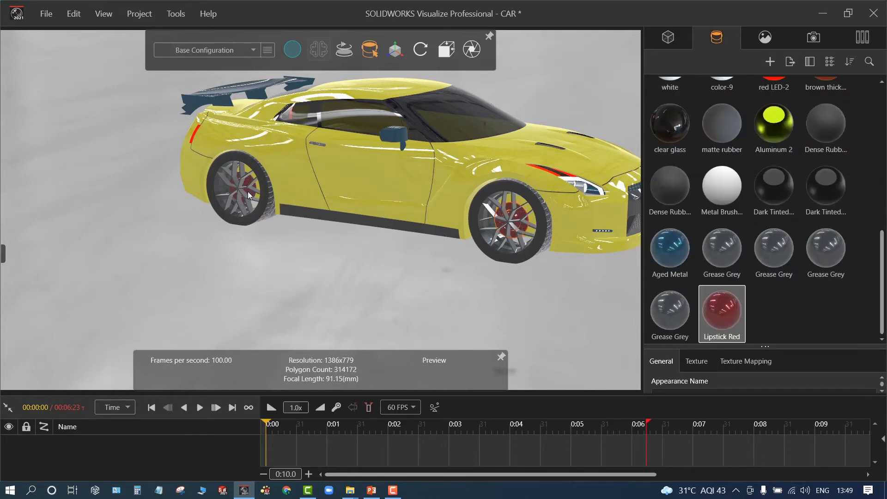
Apply the same Lipstick Red appearance to the brake parts of the front and rear wheels on the car's other side
drag(248, 191, 190, 220)
scroll(190, 220, up, 10)
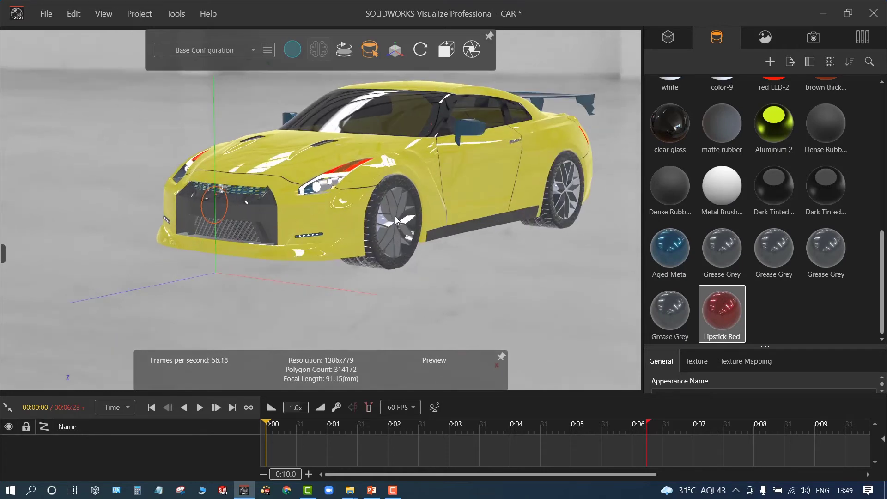
scroll(426, 264, down, 10)
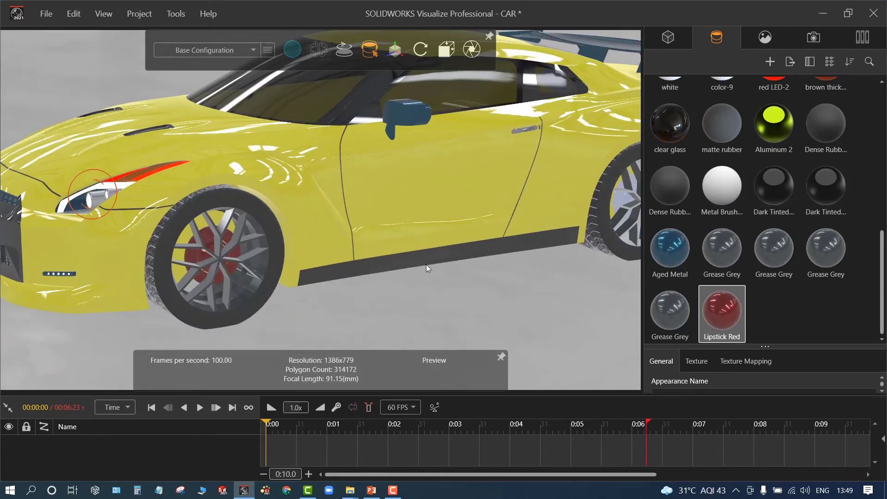
scroll(511, 206, up, 10)
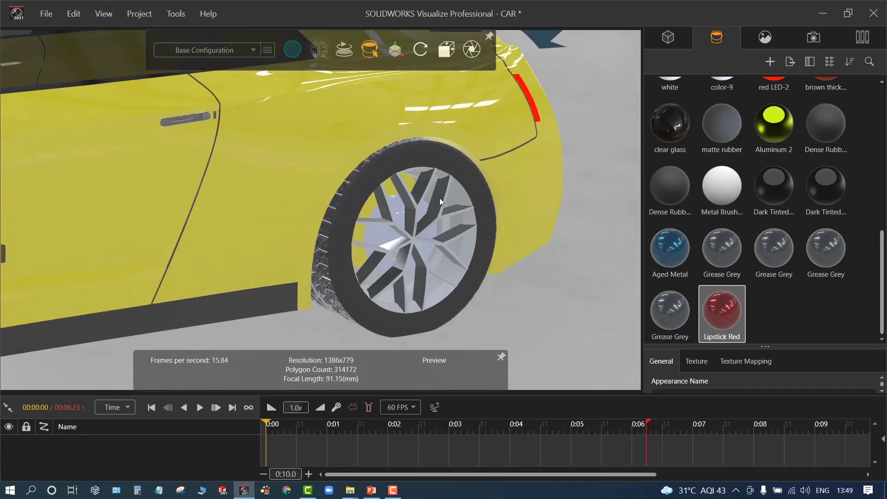
click(396, 208)
scroll(415, 231, down, 5)
scroll(376, 201, up, 5)
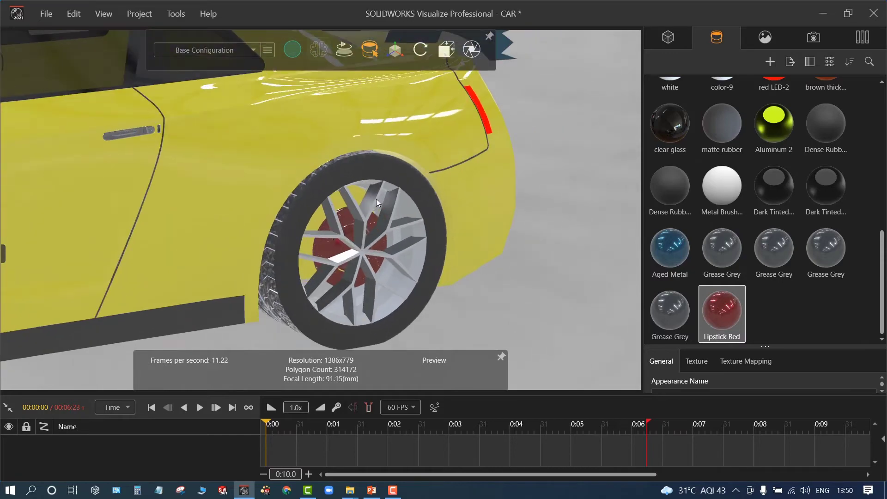
Switch the render mode to Accurate and examine the rear wheel and its brake parts up close
scroll(376, 198, down, 5)
mouse_move(305, 57)
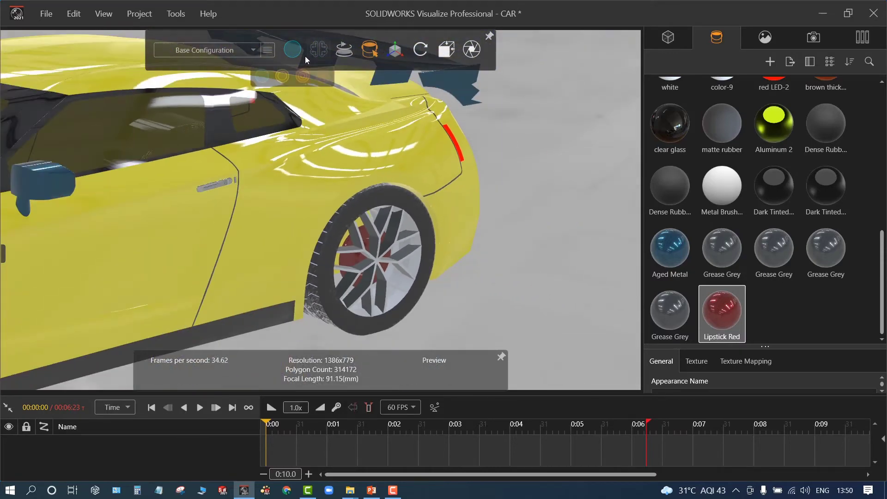
click(302, 76)
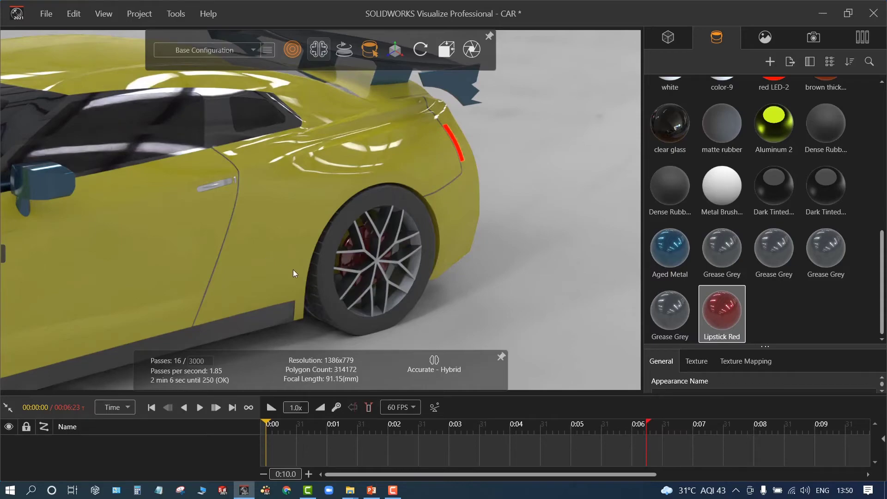
scroll(325, 296, up, 2)
scroll(324, 295, up, 1)
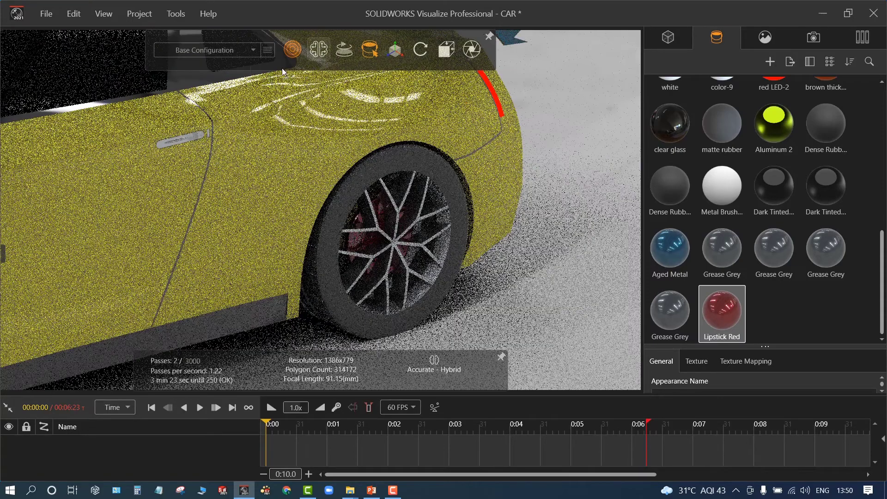
Raise the screen brightness and return the render mode to Preview
mouse_move(295, 66)
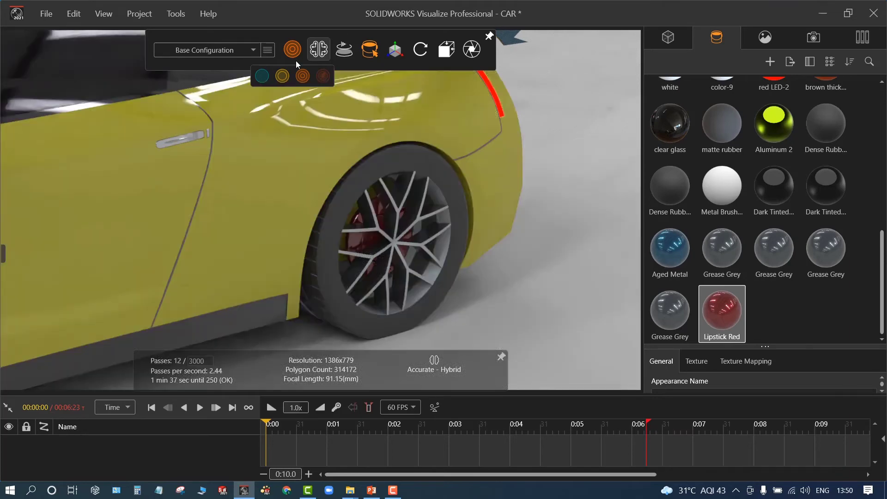
key(XF86MonBrightnessUp)
key(XF86MonBrightnessUp)
key(XF86MonBrightnessUp)
key(XF86MonBrightnessUp)
key(XF86MonBrightnessUp)
key(XF86MonBrightnessUp)
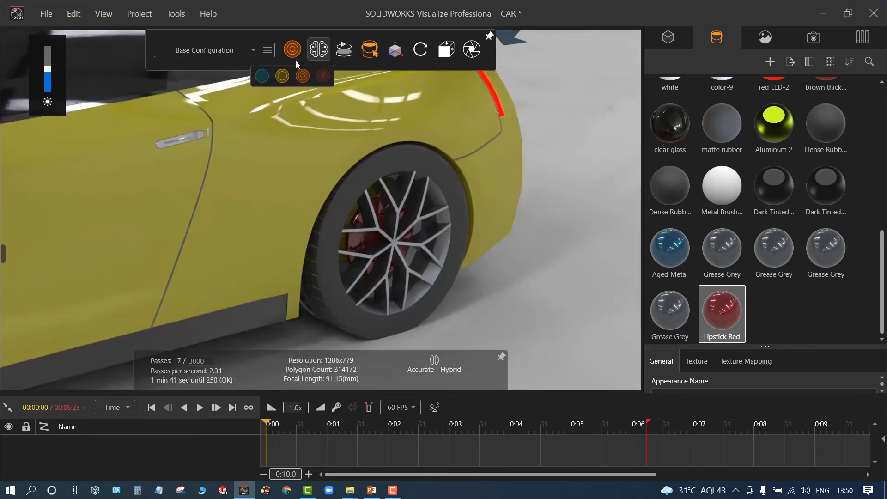
key(XF86MonBrightnessUp)
key(XF86MonBrightnessUp)
key(XF86MonBrightnessUp)
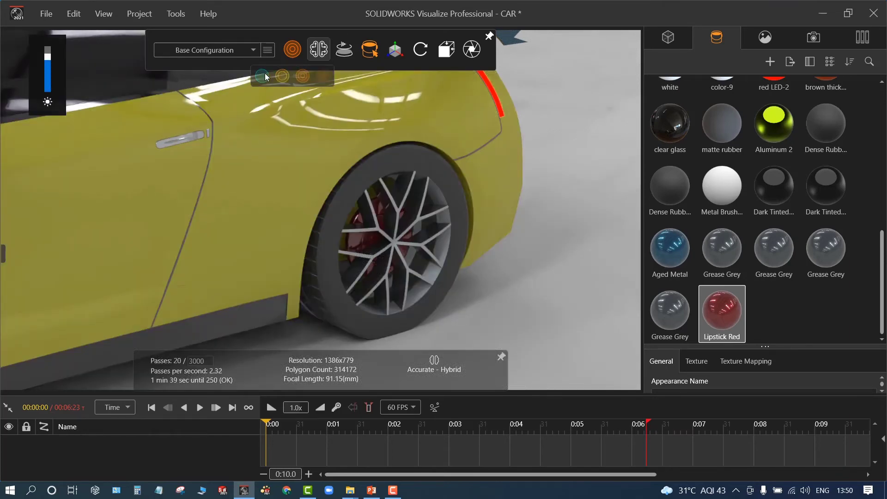
click(264, 75)
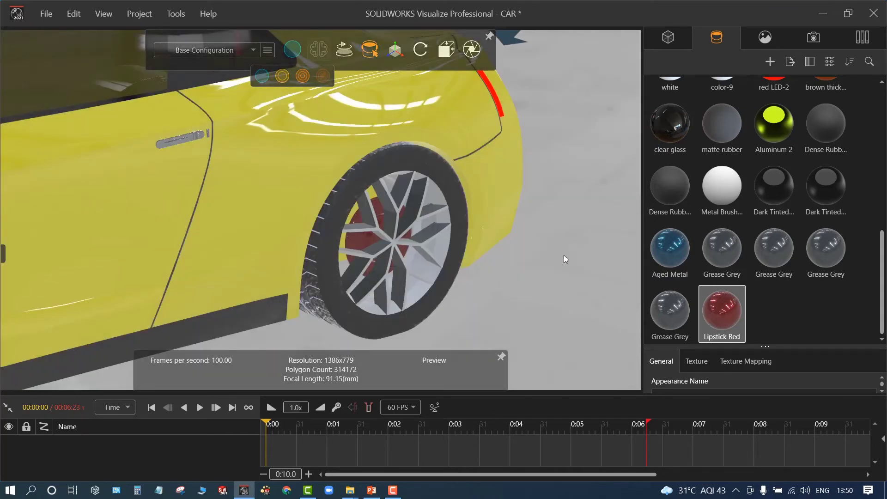
Frame most of the car from the front side and render it in Accurate mode
drag(564, 258, 317, 96)
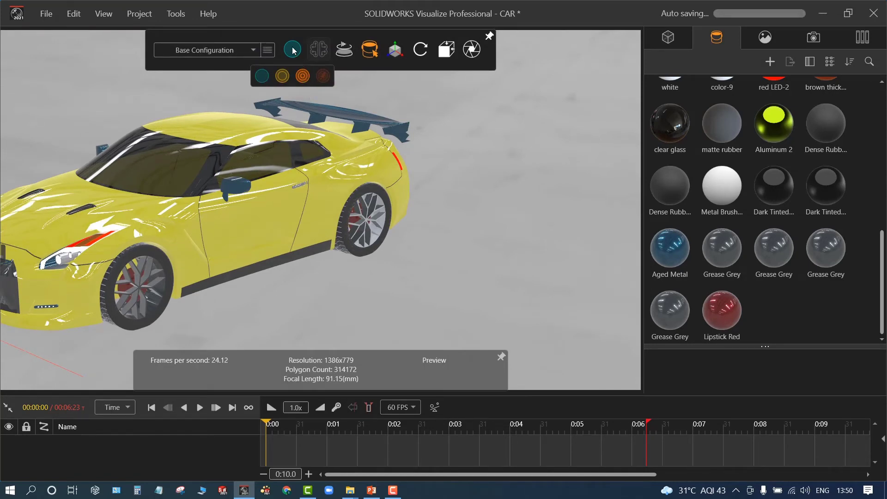
click(303, 76)
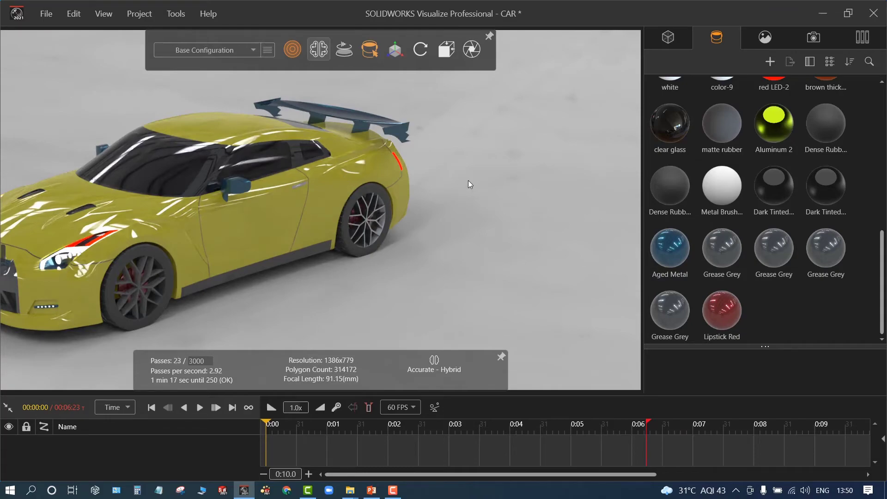
Return the render mode to Preview and look up the appearance used on the dark window frame
drag(422, 192, 295, 108)
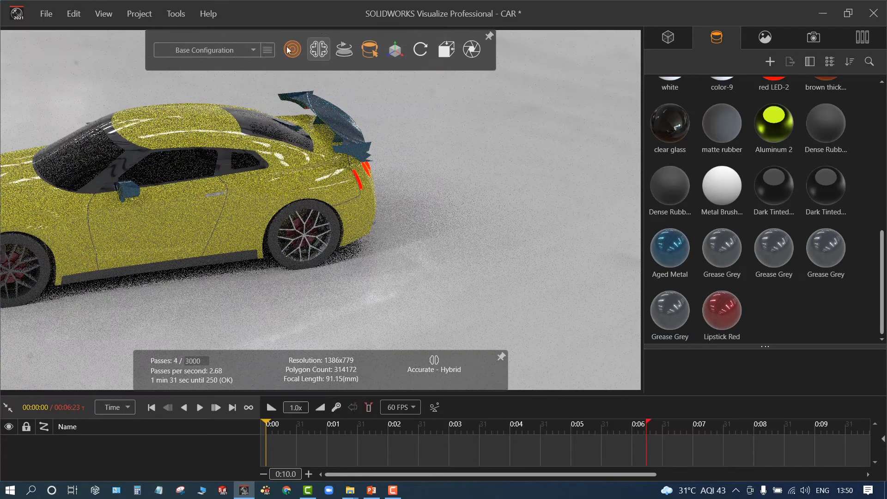
click(259, 77)
drag(179, 118, 342, 196)
scroll(342, 195, up, 5)
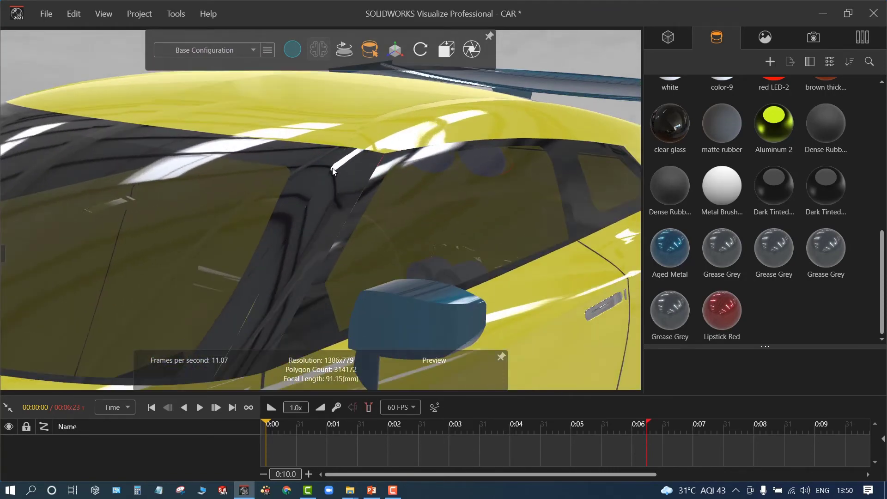
click(333, 171)
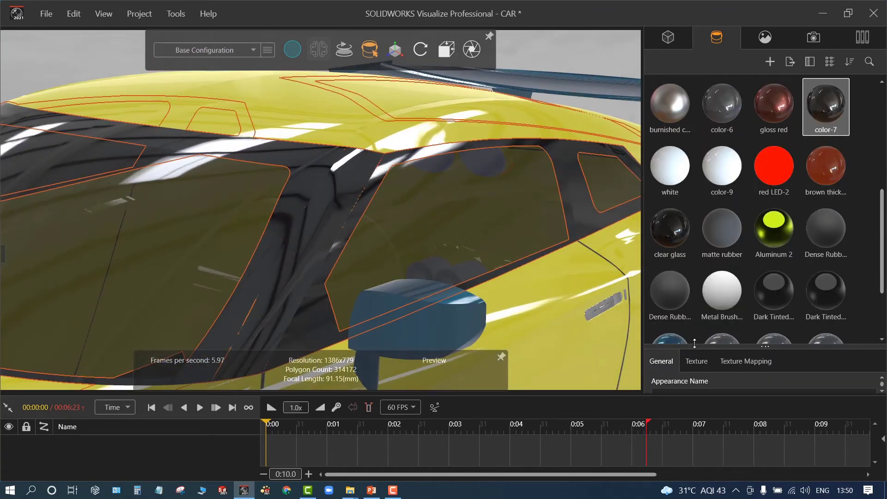
drag(695, 344, 662, 345)
scroll(688, 212, down, 1)
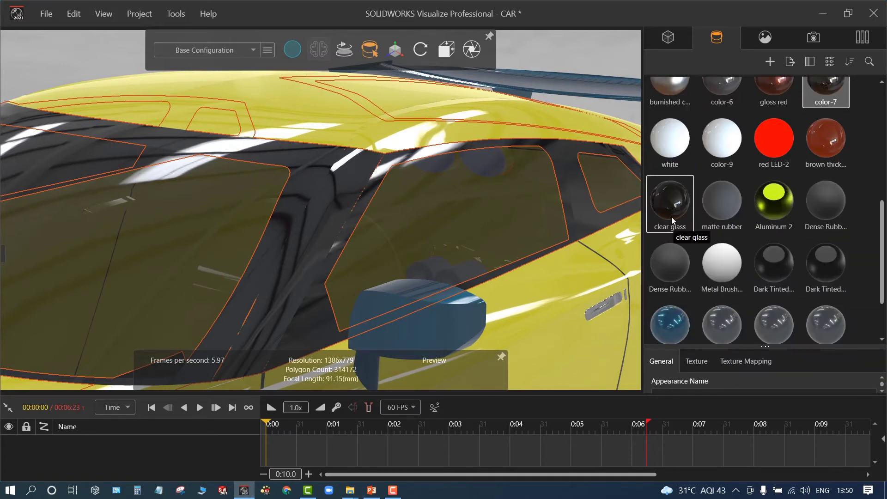
scroll(723, 245, down, 3)
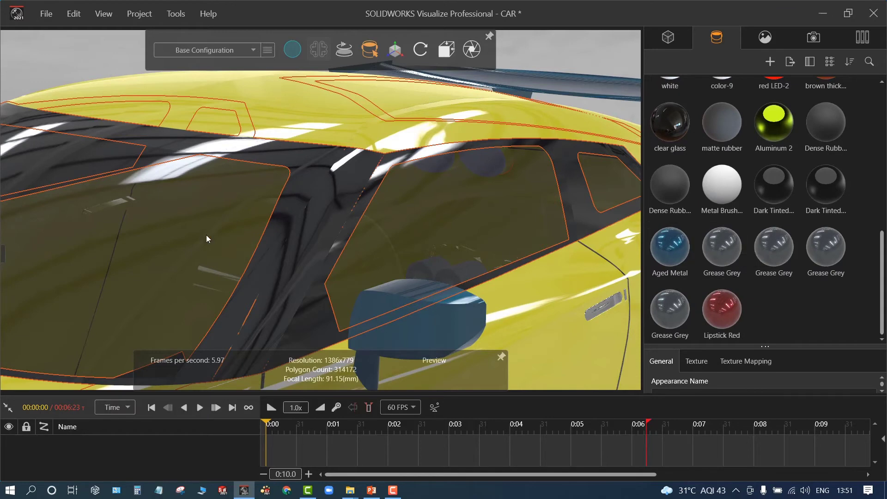
Apply the door handle's polished zinc appearance to the window frame and render the car in Accurate mode
scroll(206, 235, down, 3)
scroll(504, 278, up, 5)
click(460, 265)
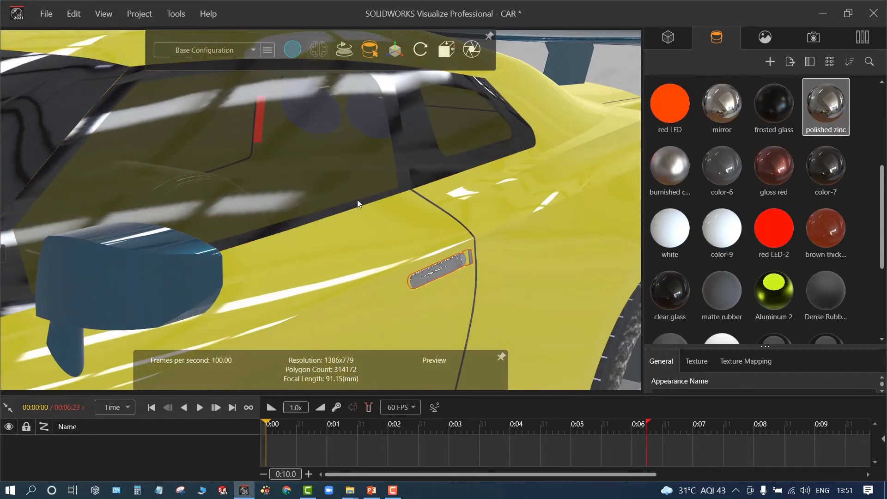
scroll(434, 156, down, 6)
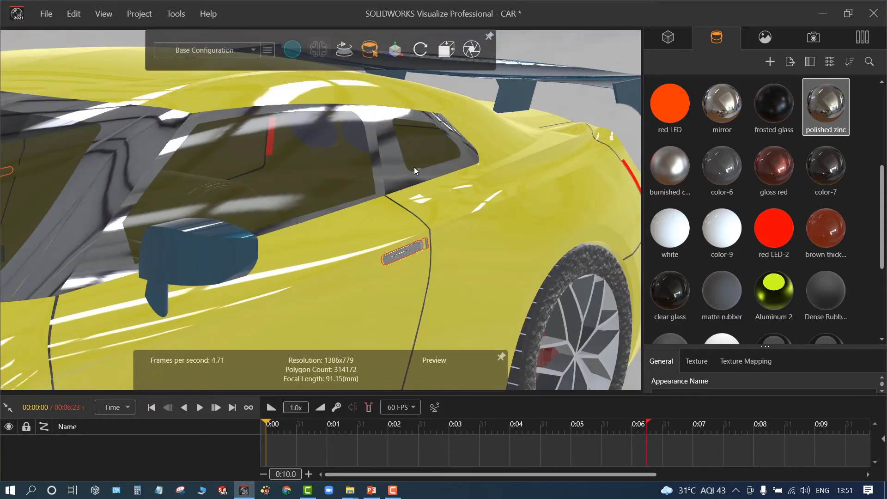
click(135, 99)
drag(135, 99, 188, 123)
click(303, 76)
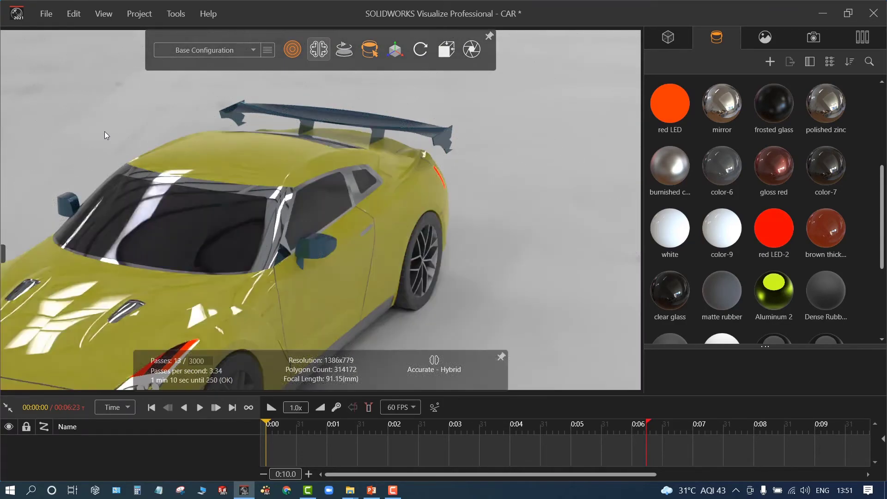
Copy the side mirror's Aged Metal appearance onto the window frame
drag(314, 115, 226, 147)
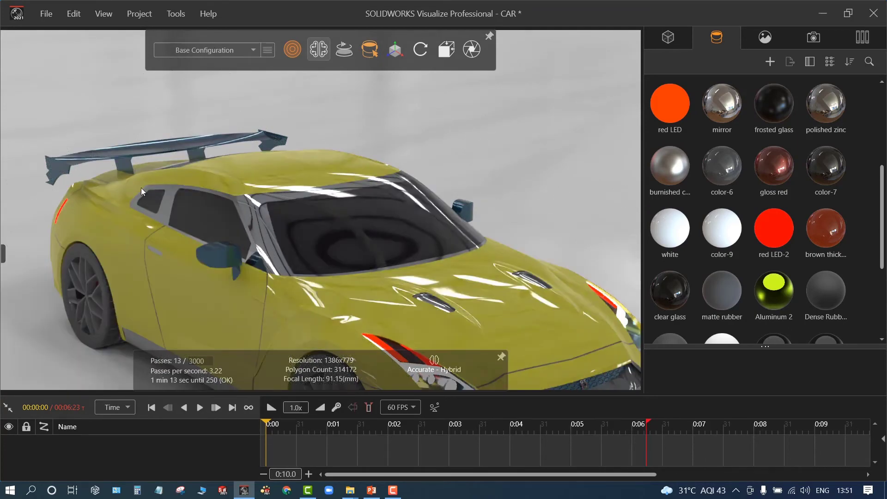
scroll(141, 188, down, 3)
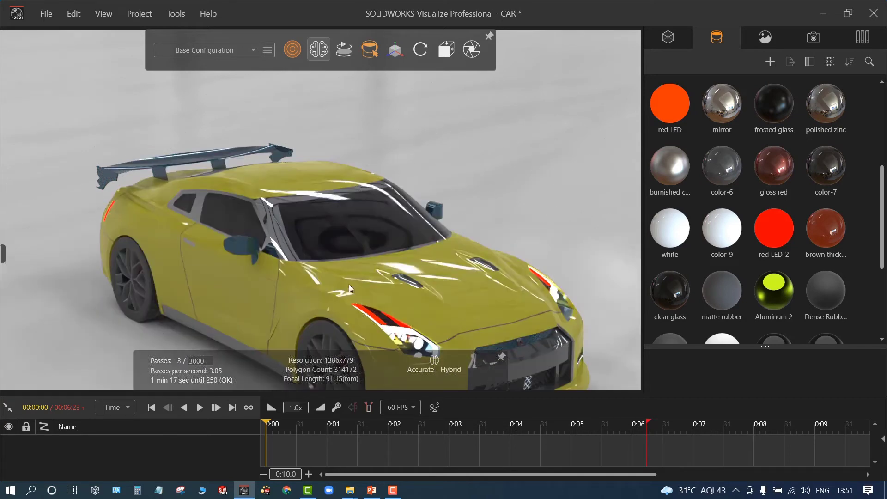
click(251, 193)
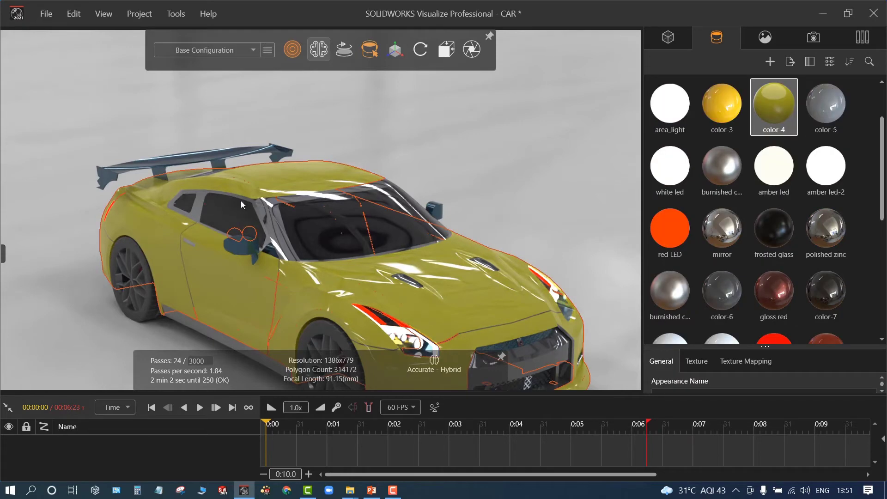
click(239, 249)
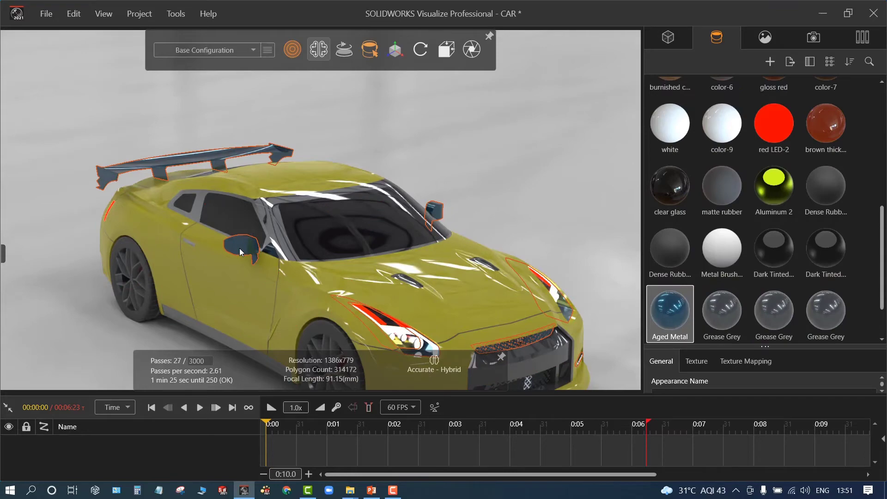
click(276, 226)
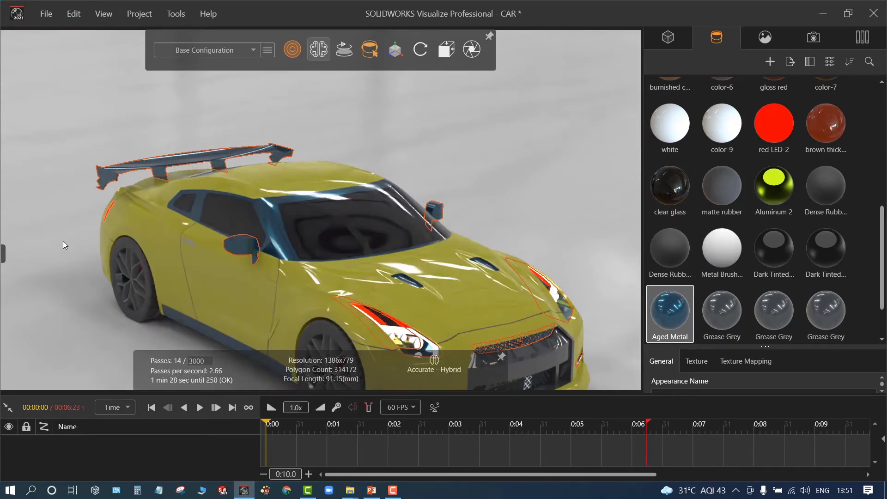
scroll(493, 133, down, 2)
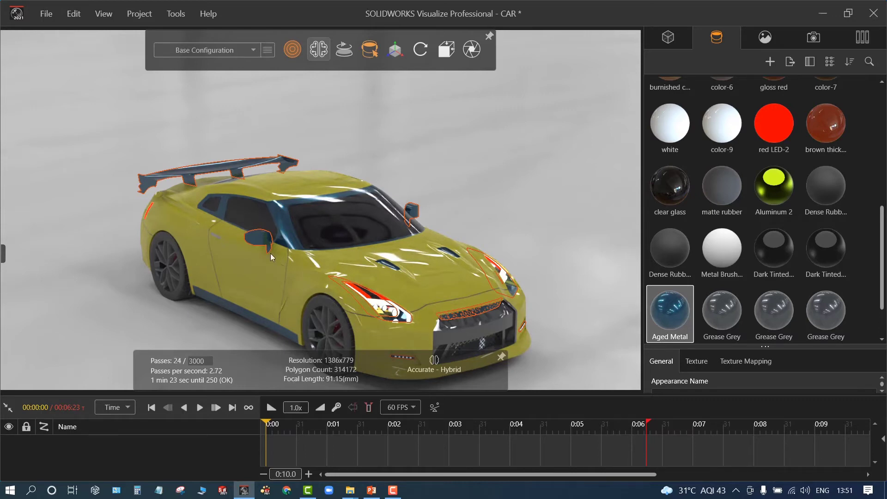
click(497, 192)
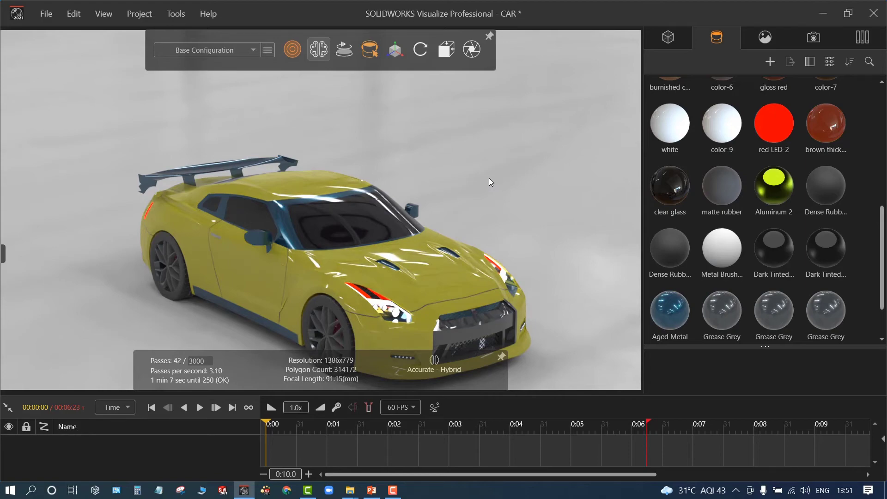
Examine the car's side and wheels in the Accurate render and return the render mode to Preview
drag(322, 180, 181, 180)
drag(173, 250, 162, 294)
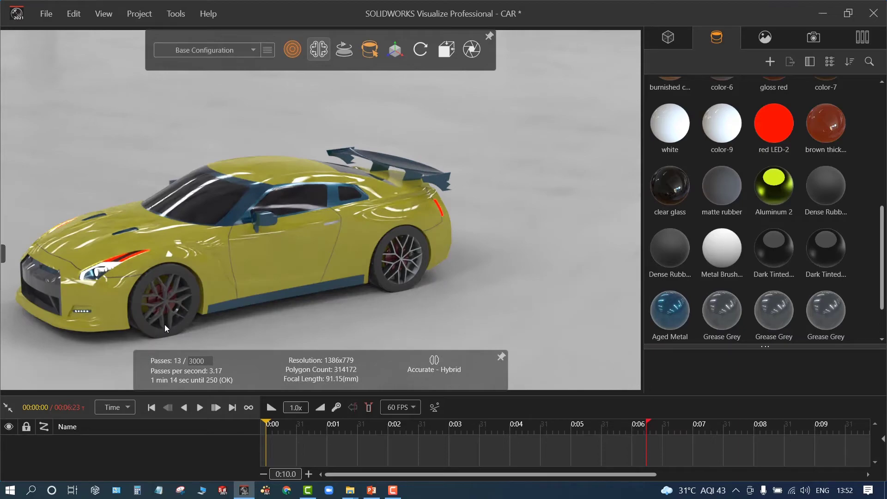
scroll(89, 331, up, 3)
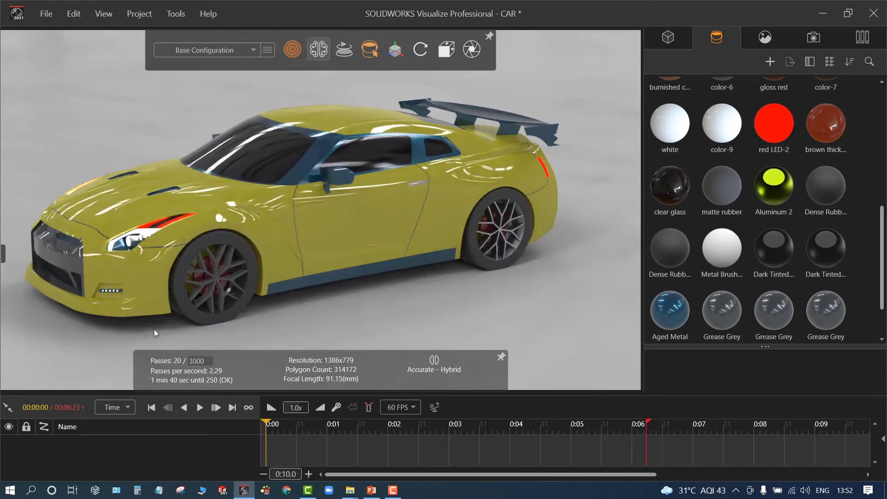
click(292, 48)
click(262, 76)
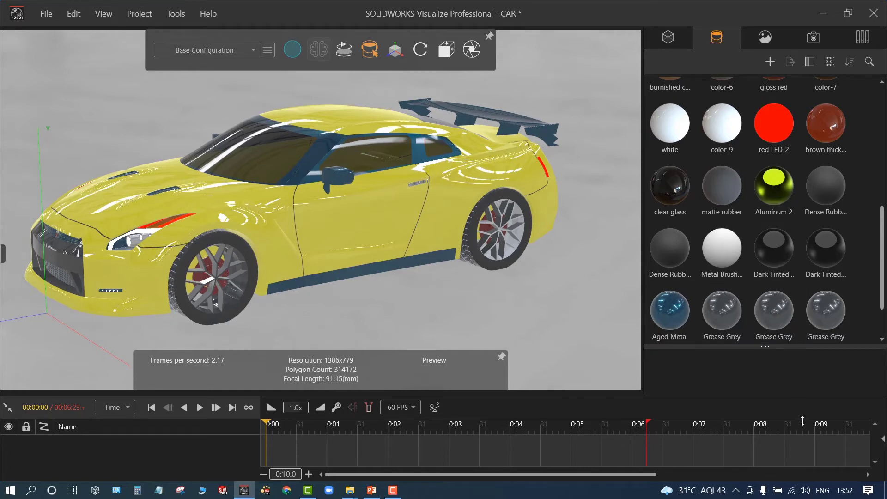
Browse the Fabric folder of the local appearance library and open the Automotive folder
scroll(769, 324, up, 2)
scroll(771, 326, up, 4)
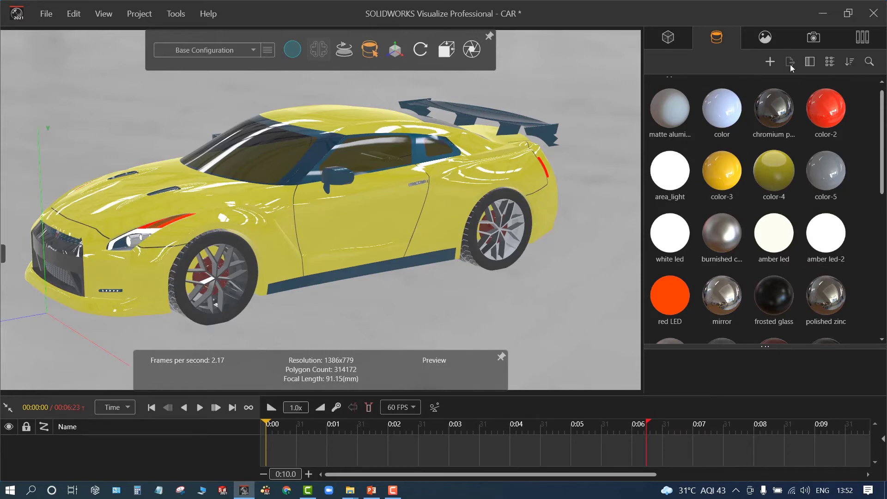
click(862, 37)
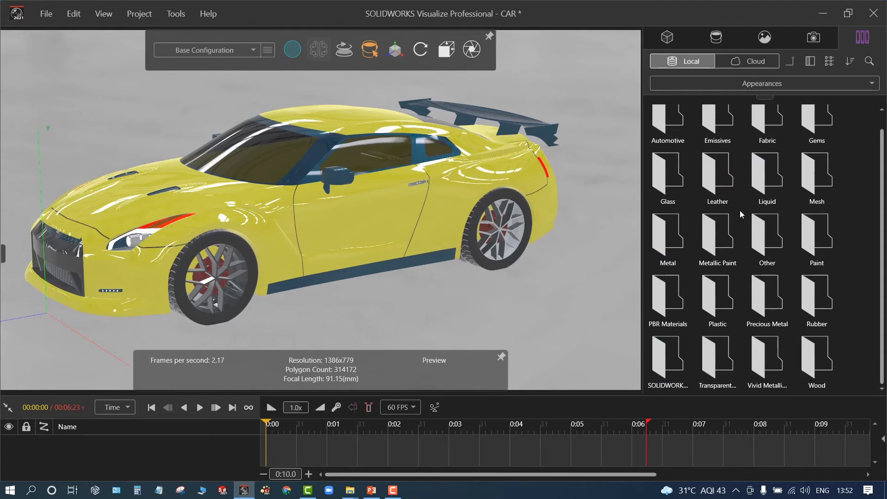
scroll(739, 211, up, 1)
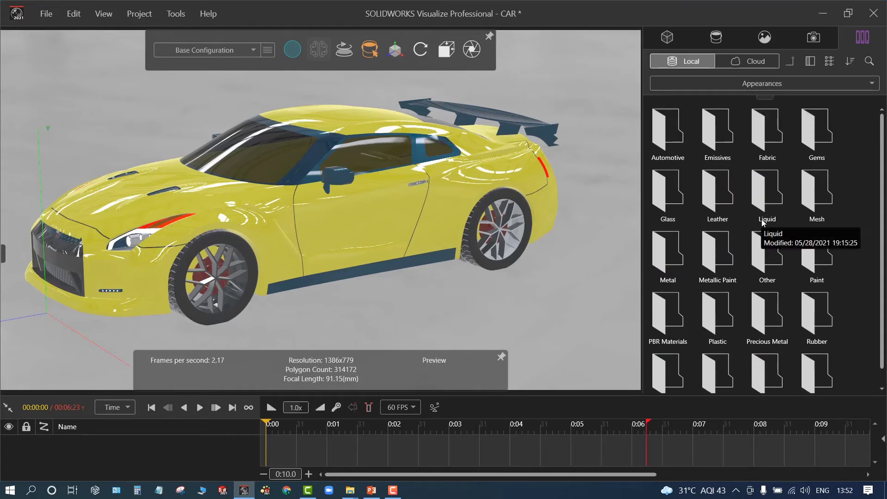
double_click(773, 139)
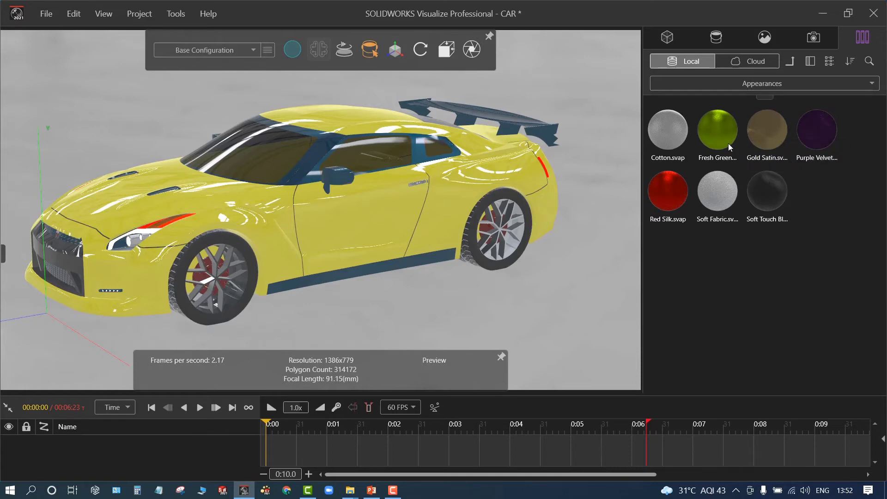
click(795, 63)
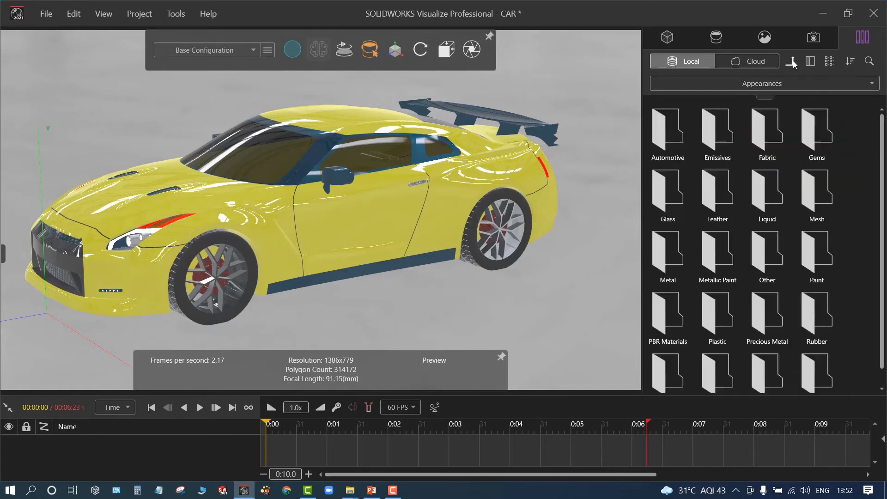
double_click(671, 134)
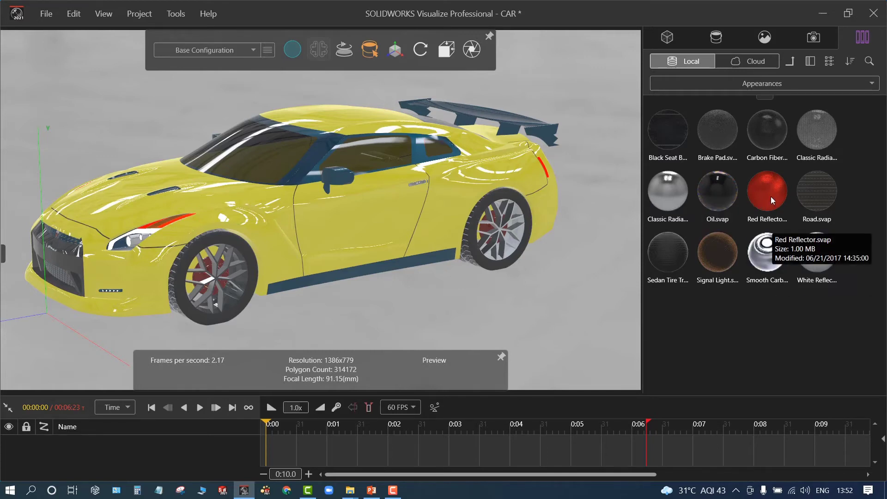
Apply the Sedan Tire Tread appearance from the library to the car's rear and front tires
drag(658, 198, 572, 196)
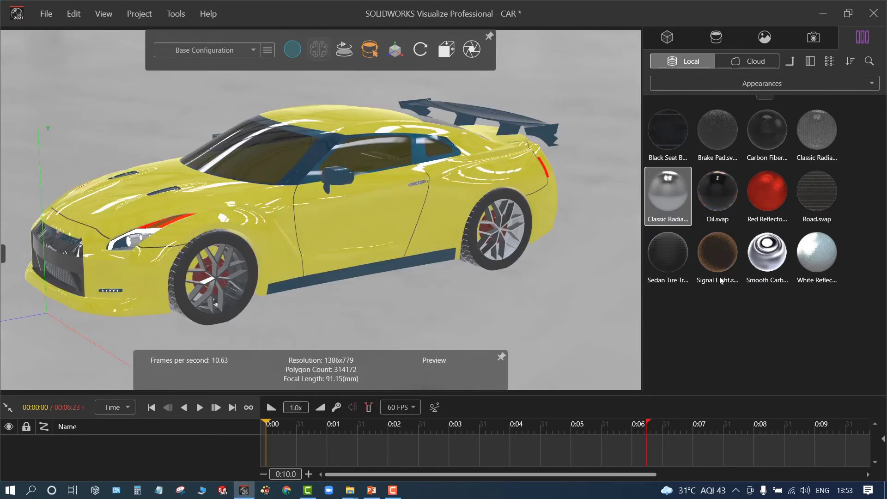
drag(716, 197, 714, 316)
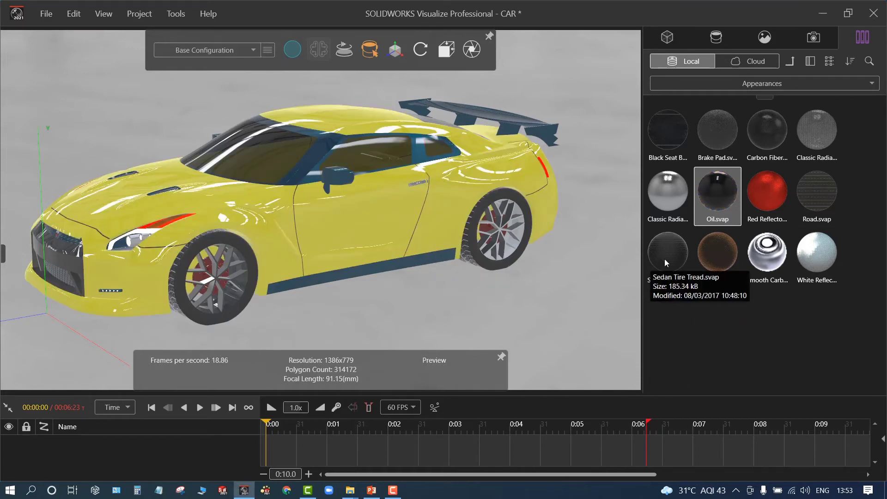
drag(665, 258, 485, 273)
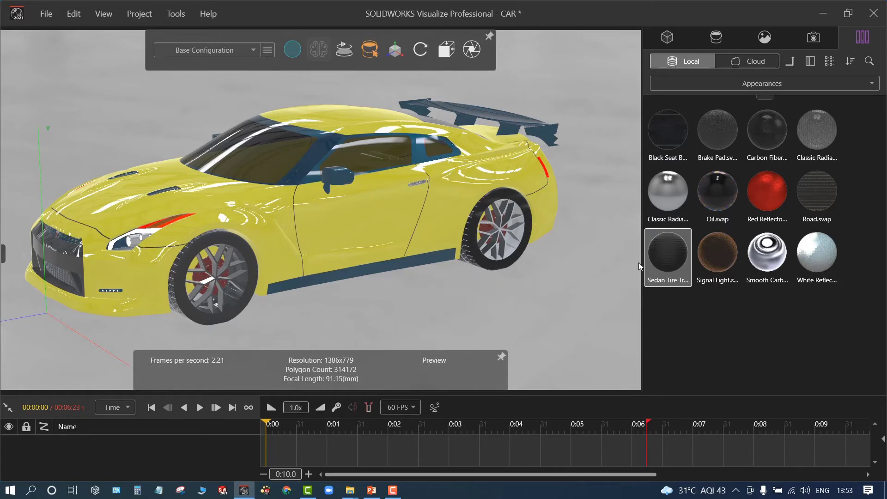
drag(673, 252, 717, 269)
drag(667, 252, 455, 295)
drag(676, 249, 181, 263)
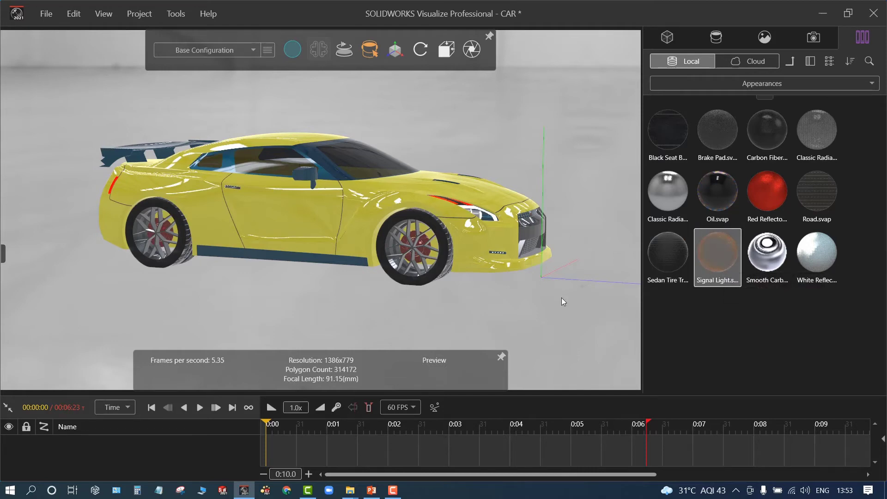
Apply the smooth carbon appearance from the Automotive folder to the window frame
drag(562, 302, 274, 260)
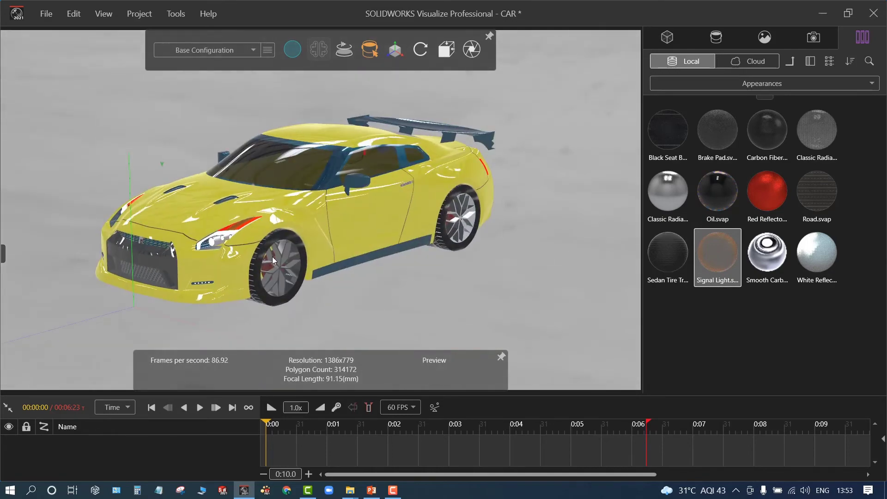
drag(409, 249, 268, 246)
middle_drag(268, 247, 495, 245)
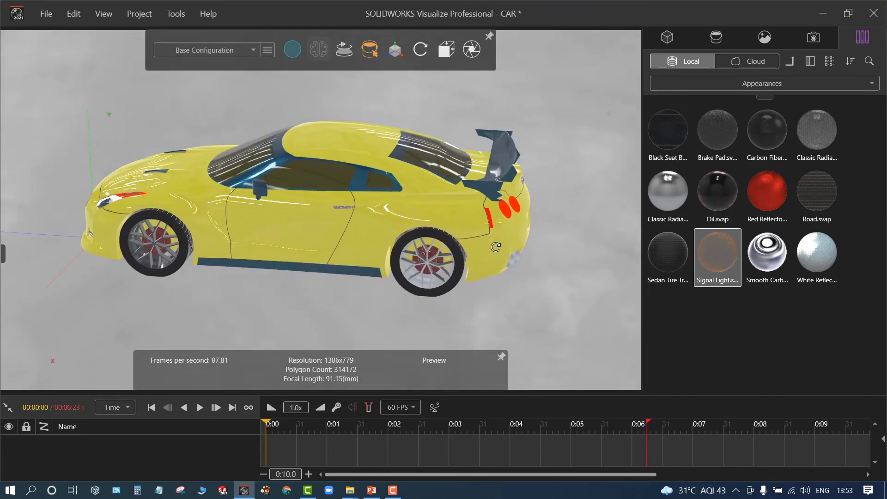
click(778, 258)
drag(784, 284, 370, 195)
Examine the carbon texture on the window frame, hood vents and side skirt from the front side
drag(353, 307, 590, 292)
scroll(296, 140, up, 5)
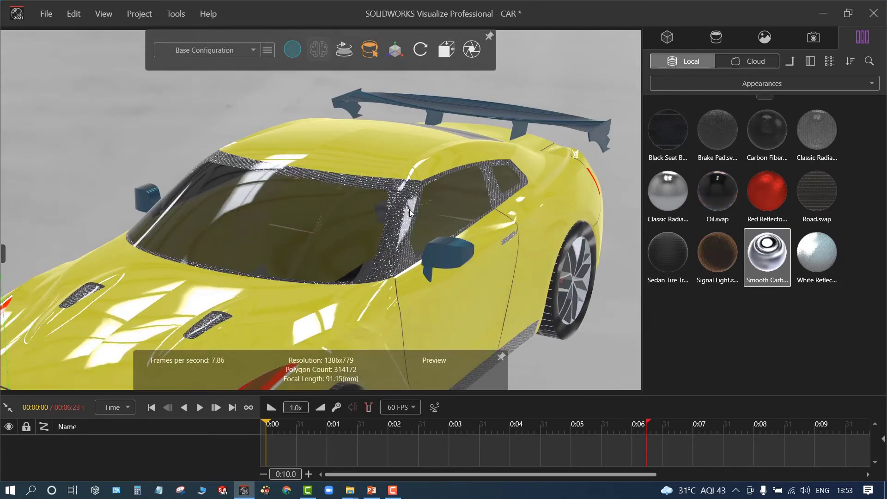
scroll(400, 213, up, 3)
scroll(400, 210, down, 8)
scroll(388, 298, up, 3)
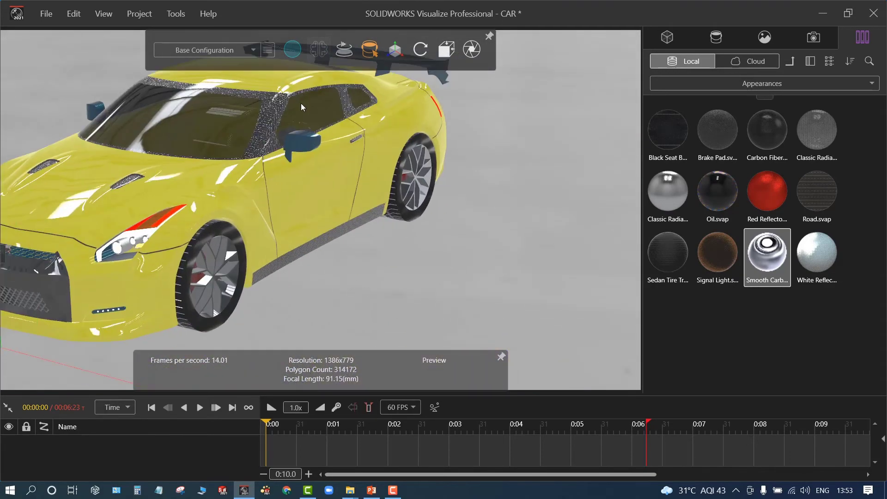
scroll(300, 104, down, 2)
scroll(199, 179, up, 2)
middle_drag(269, 184, 241, 180)
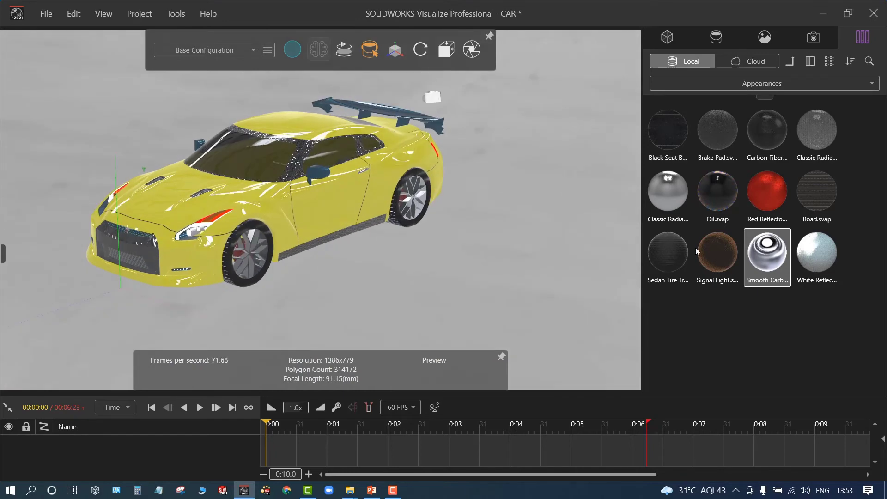
Switch the render mode to Accurate to render the whole car with the carbon window frame
click(809, 251)
drag(809, 253, 763, 286)
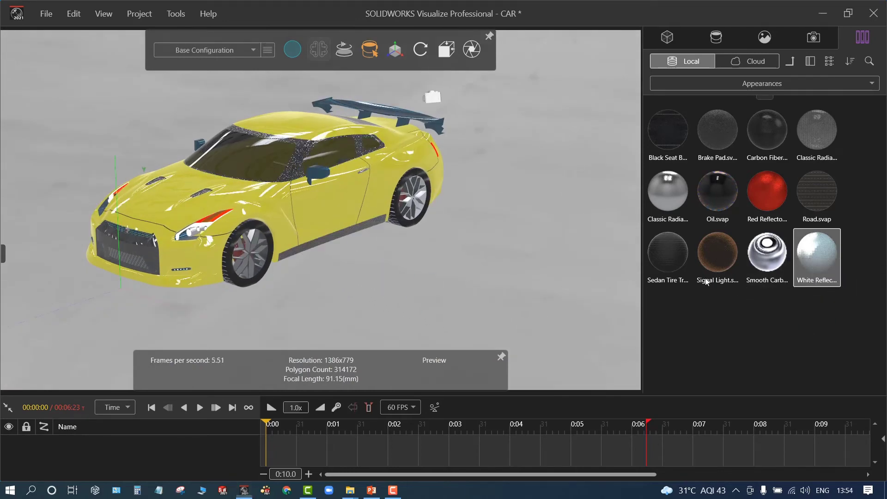
mouse_move(290, 51)
click(301, 76)
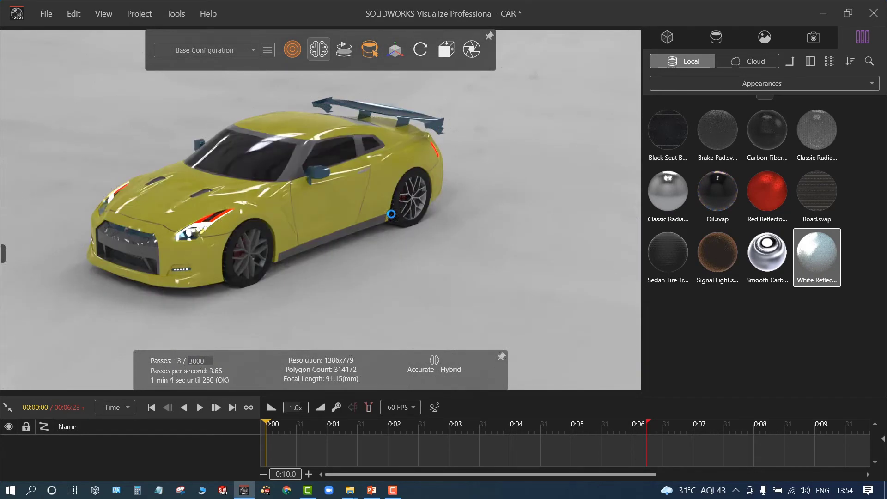
Copy the yellow color-4 body paint onto the carbon window frame and side skirts
scroll(207, 121, up, 2)
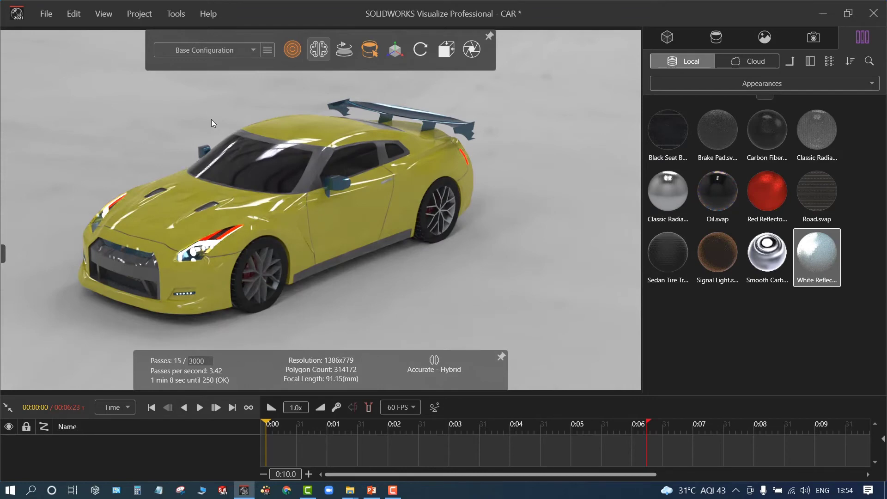
click(354, 213)
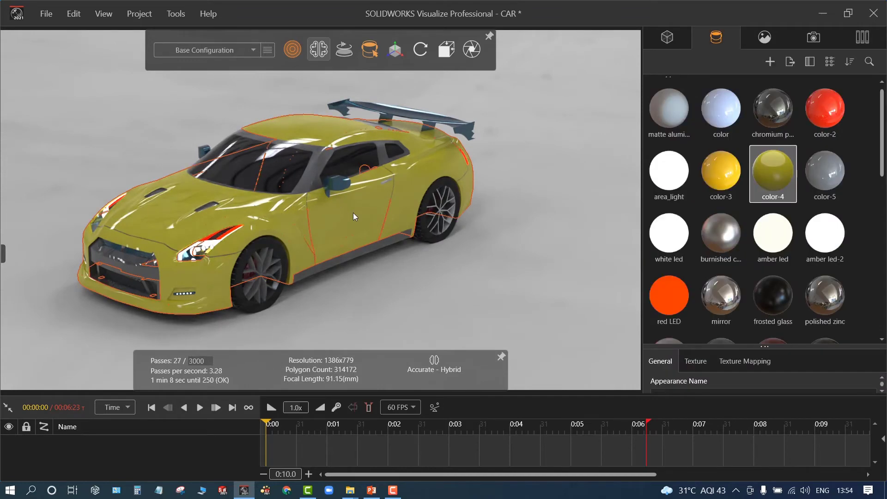
shift+right_click(314, 176)
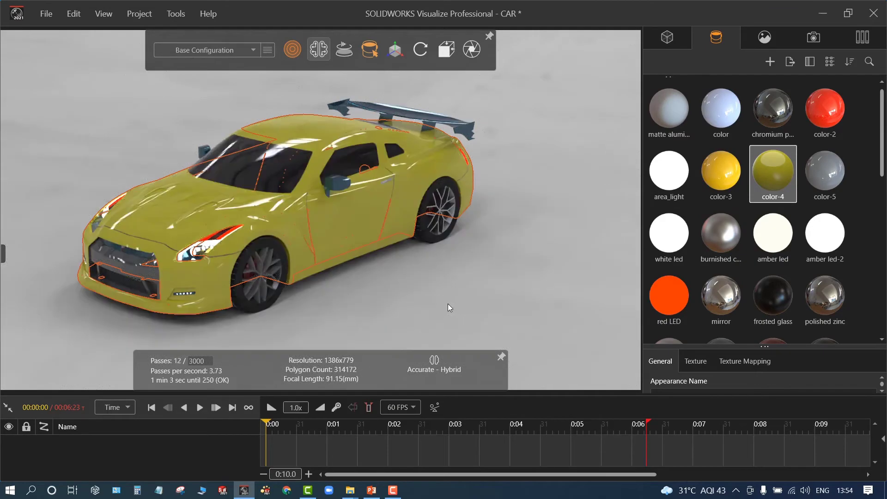
click(440, 301)
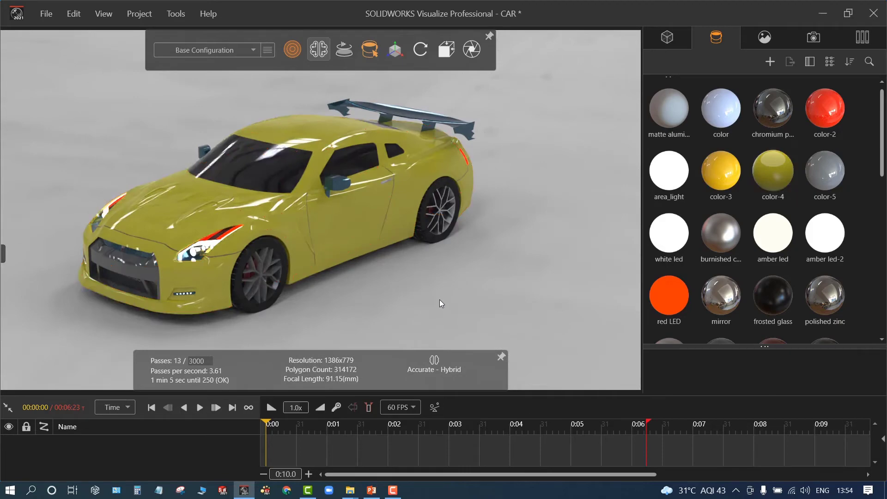
Reframe the whole car from the front in Preview mode and check it in an Accurate render
middle_drag(288, 294, 367, 285)
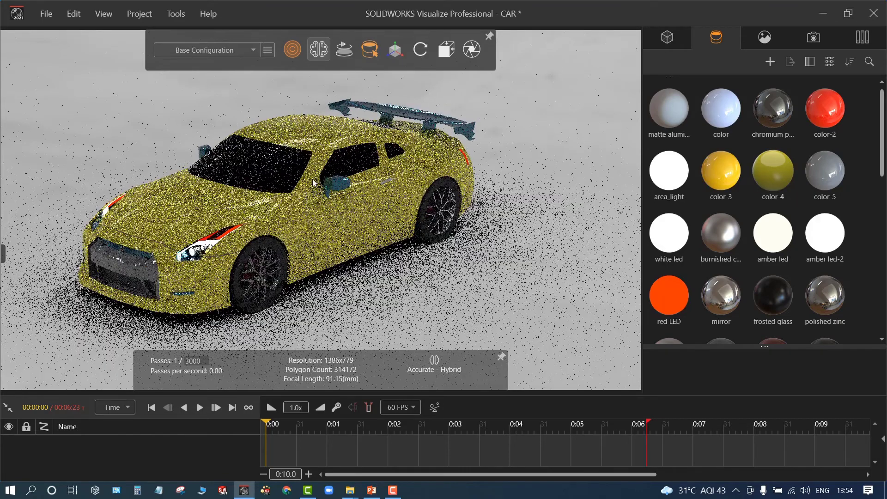
mouse_move(291, 55)
click(262, 76)
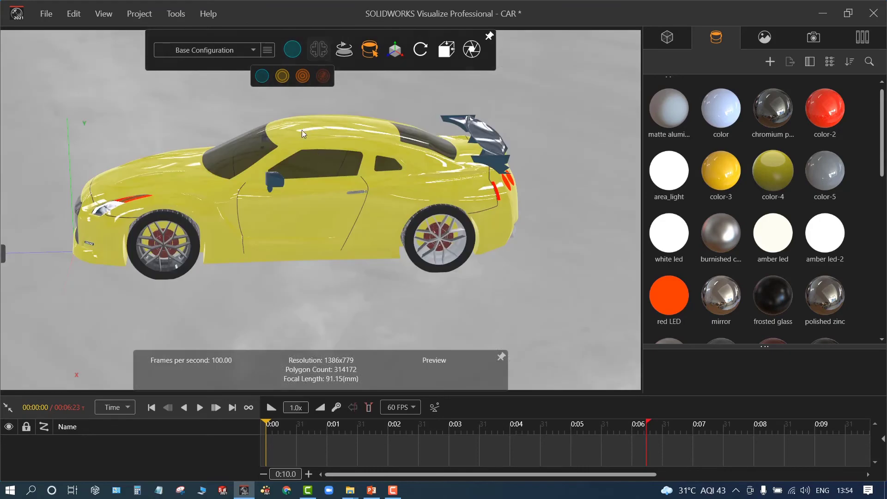
middle_drag(418, 312, 326, 293)
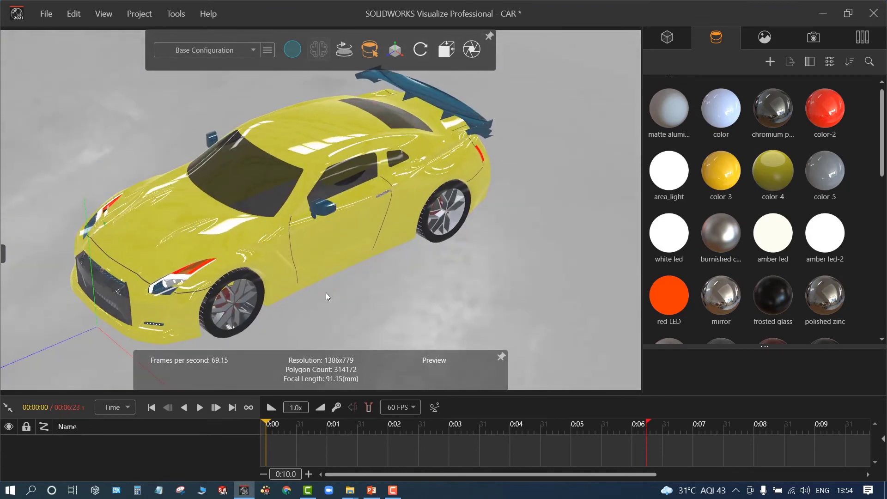
scroll(326, 292, down, 3)
mouse_move(291, 51)
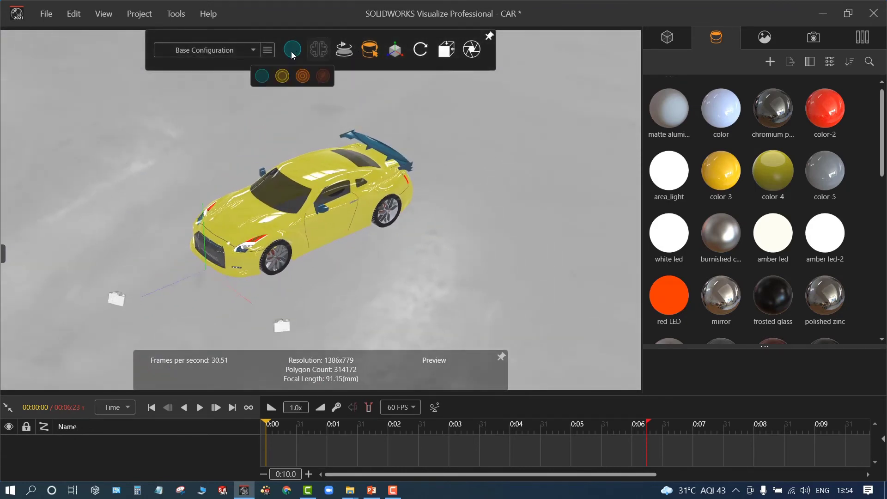
click(302, 77)
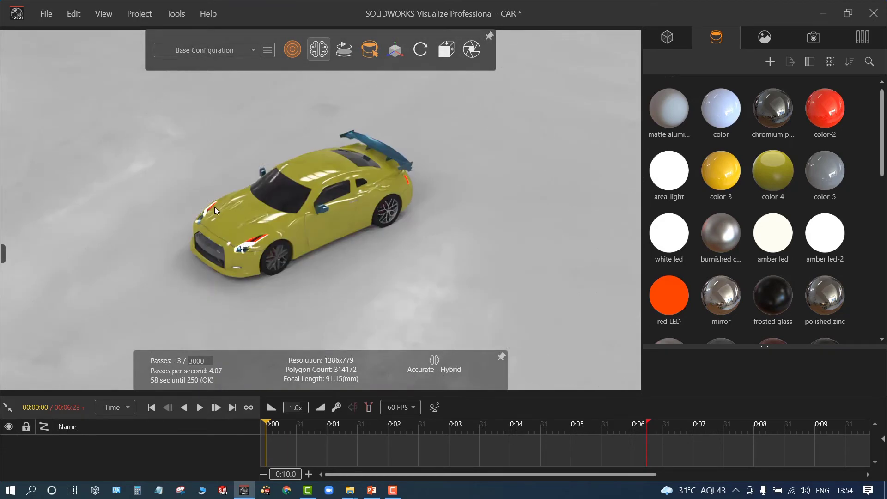
Switch the render mode back to Preview and frame the car from its front side
mouse_move(301, 50)
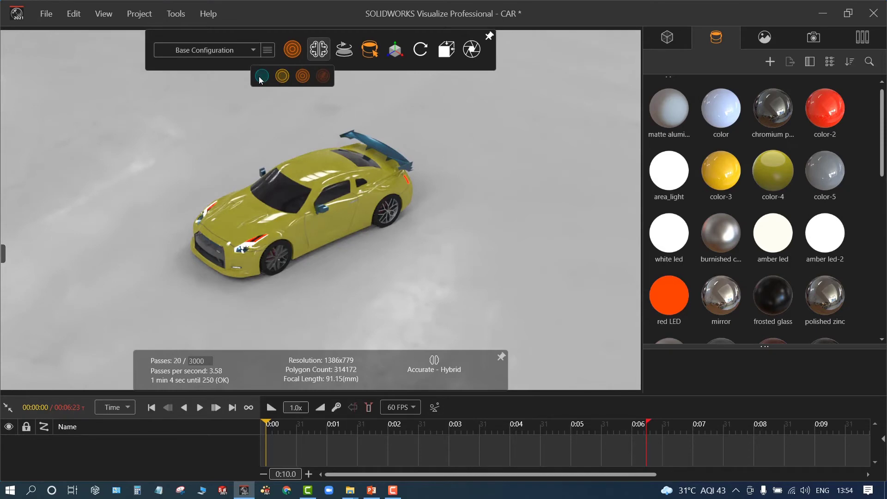
click(260, 77)
scroll(298, 237, up, 5)
middle_drag(297, 237, 294, 185)
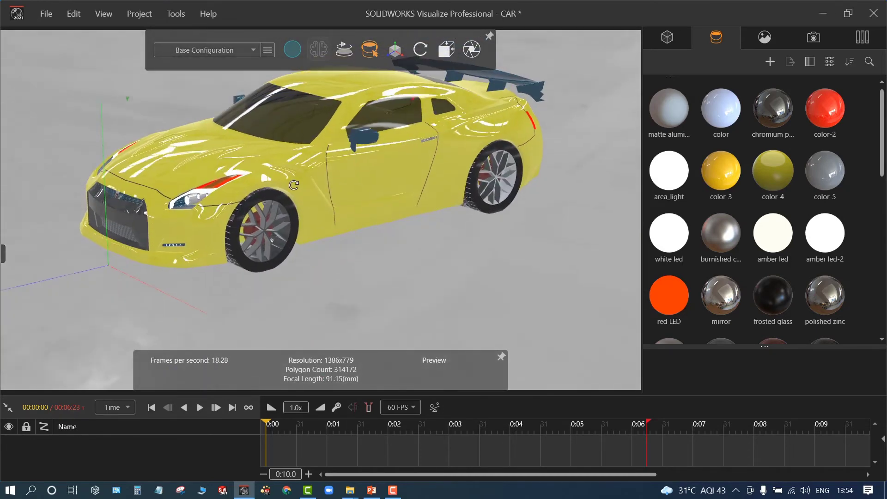
scroll(381, 165, down, 2)
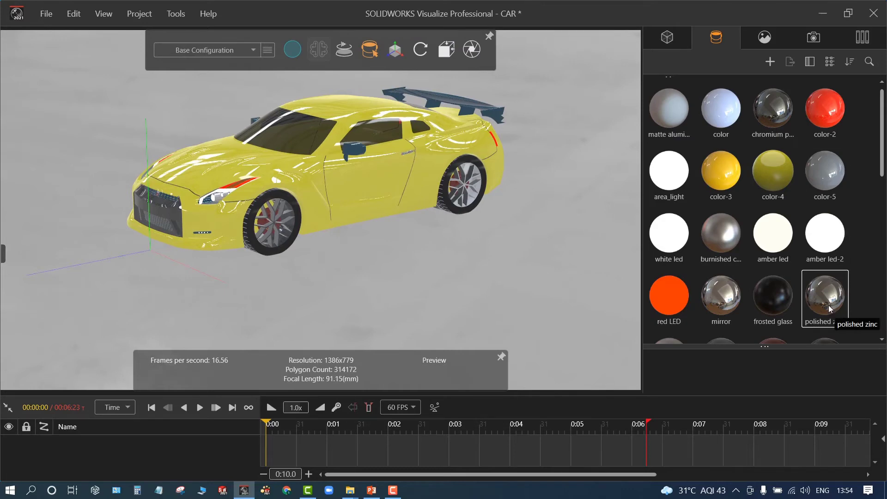
Try to apply the polished zinc appearance to the front grille
drag(830, 306, 543, 262)
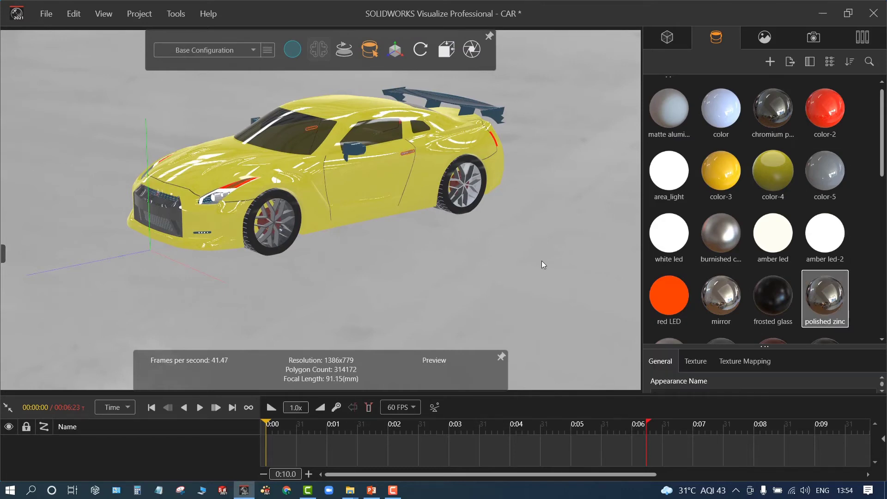
drag(839, 293, 162, 225)
Try to apply the Classic Radiator Steel 2 appearance from the local library to the front grille
click(860, 46)
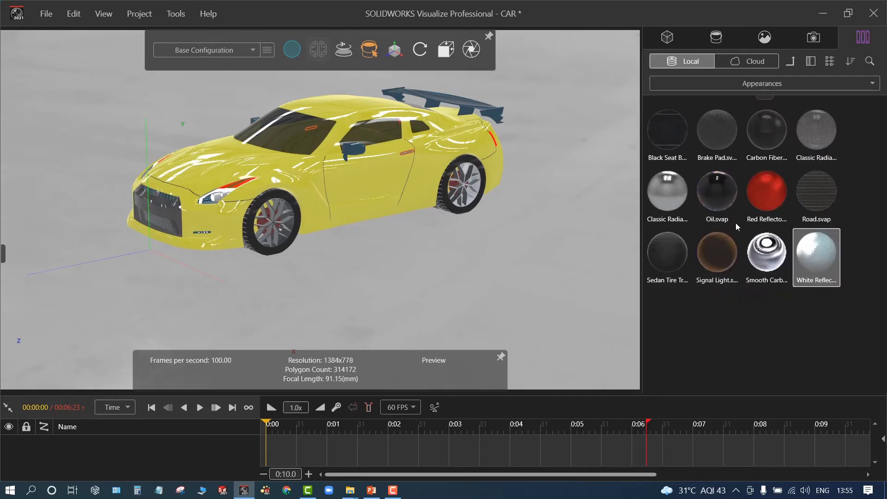
click(814, 213)
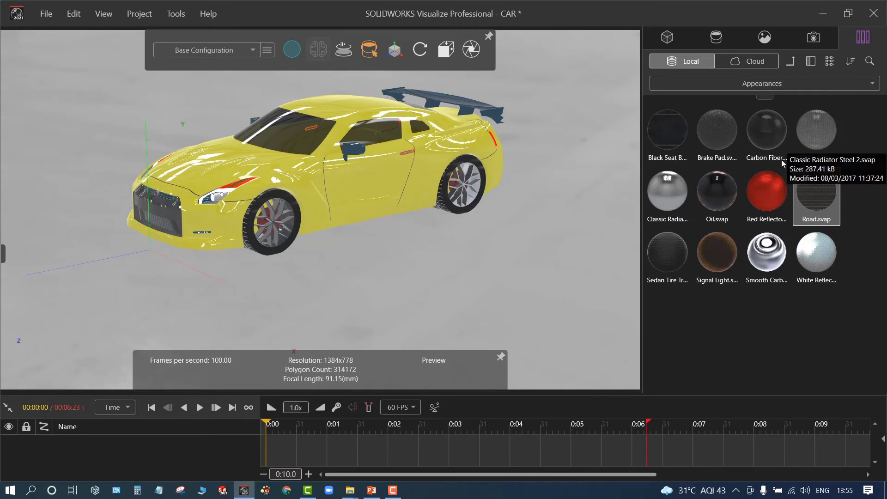
scroll(227, 265, up, 8)
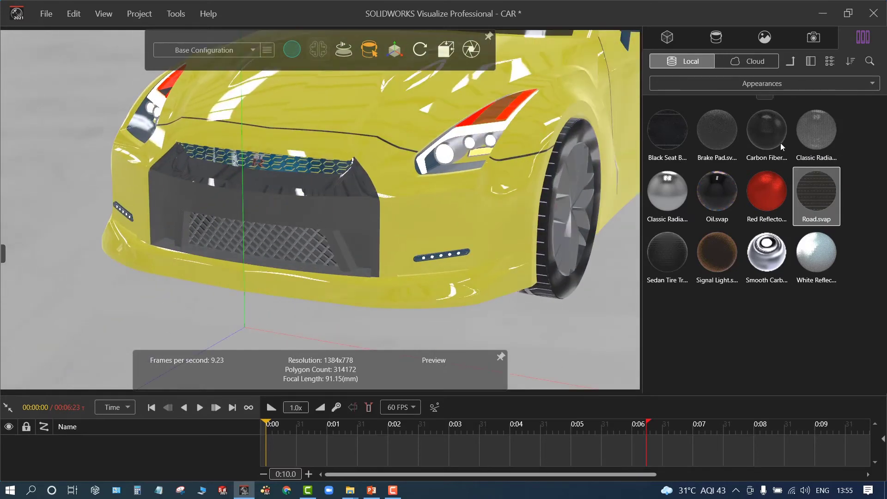
click(820, 139)
drag(819, 134, 304, 248)
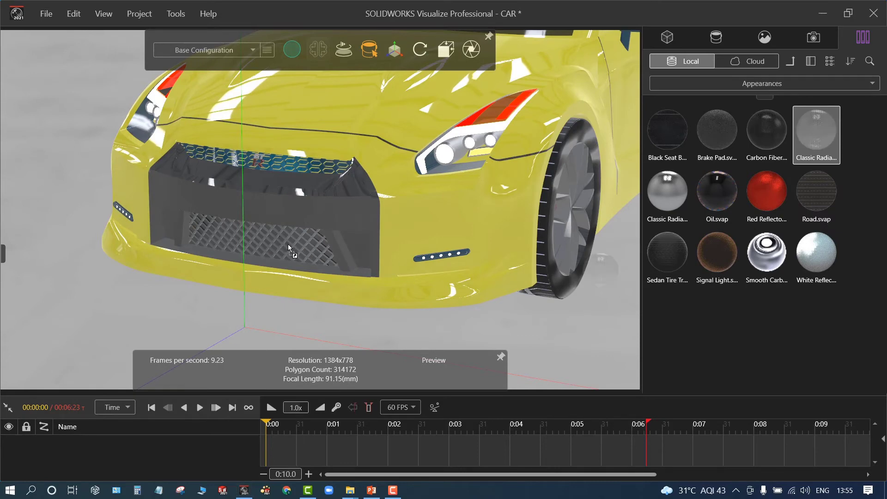
drag(288, 244, 764, 315)
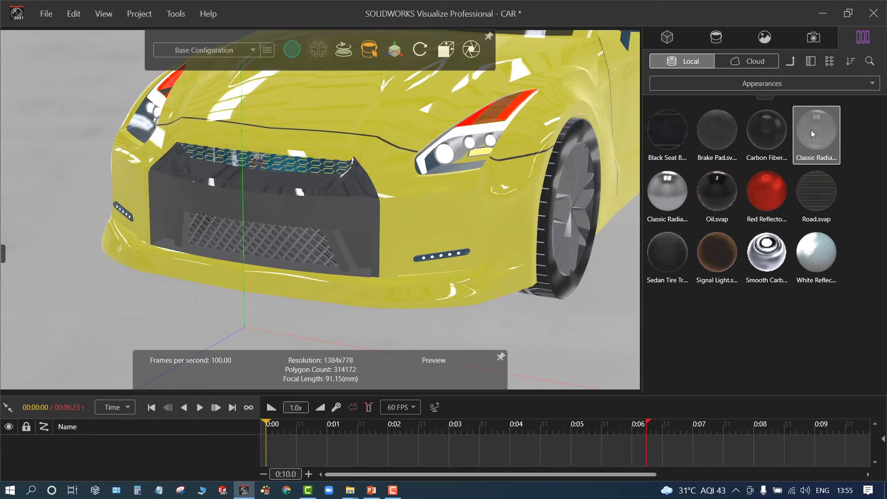
drag(818, 137, 715, 313)
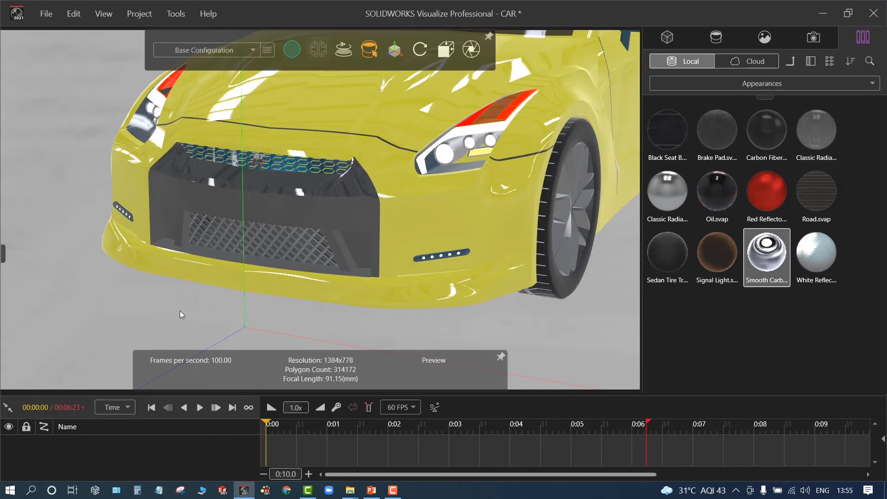
Save the CAR project
key(ctrl+s)
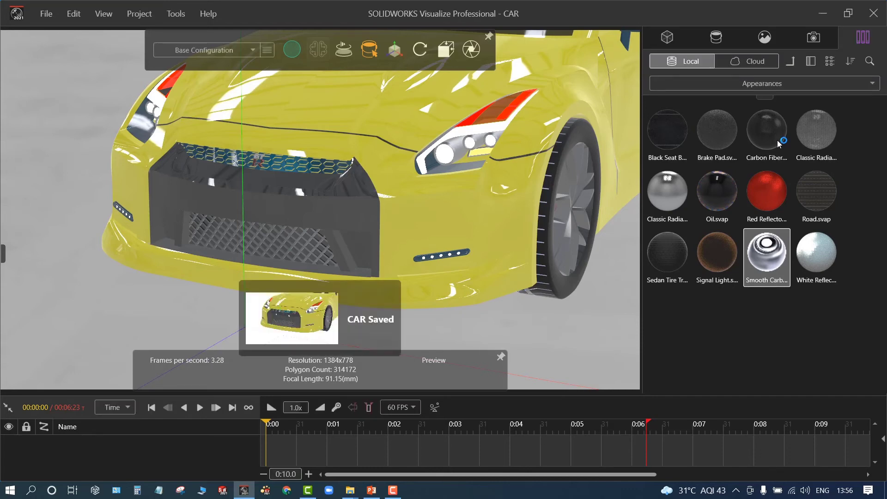
Apply the Classic Radiator Steel 2 library appearance to the front grille surround
drag(825, 145, 360, 221)
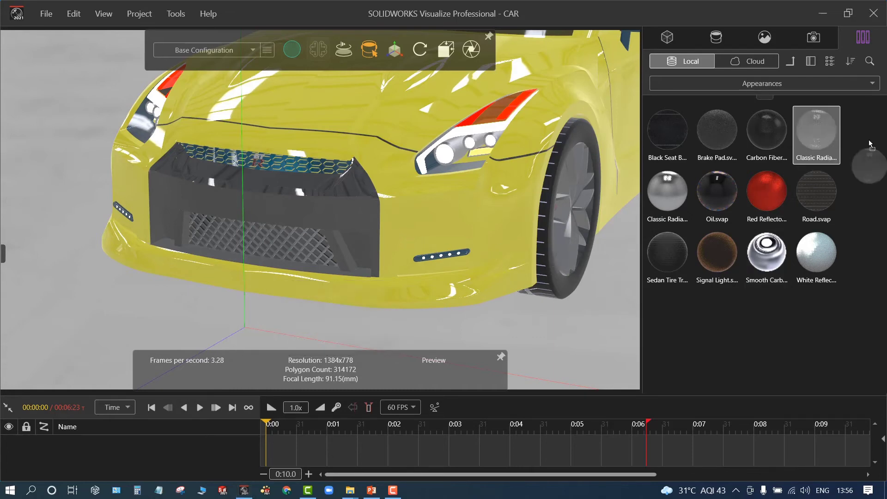
scroll(475, 249, down, 5)
drag(463, 246, 373, 248)
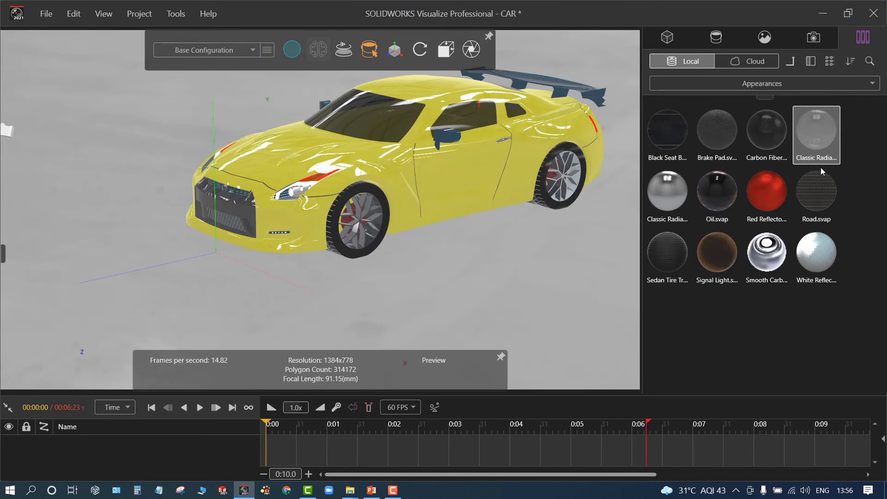
drag(816, 144, 246, 211)
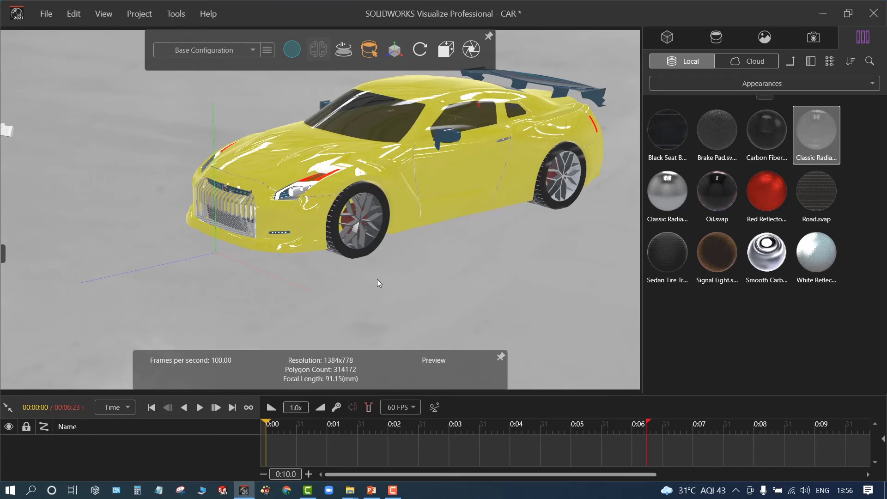
Inspect the radiator steel texture on the front grille up close and undo its application
middle_drag(377, 279, 547, 370)
scroll(315, 223, up, 3)
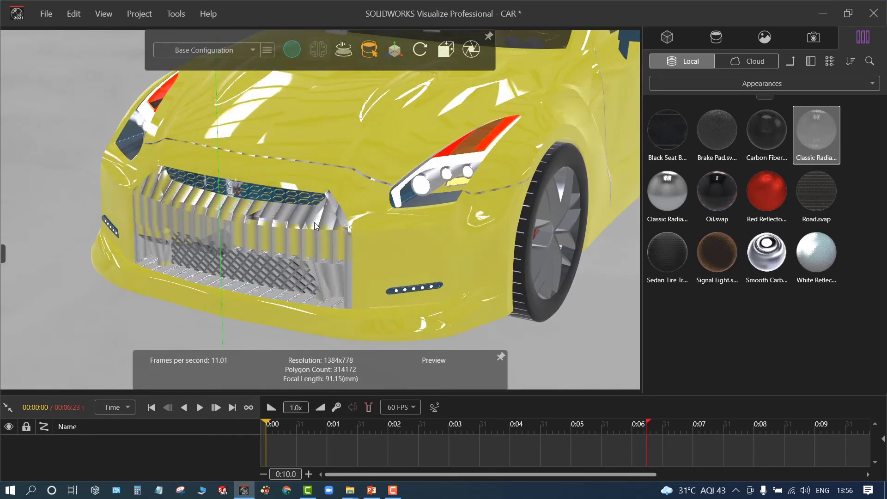
scroll(314, 222, up, 2)
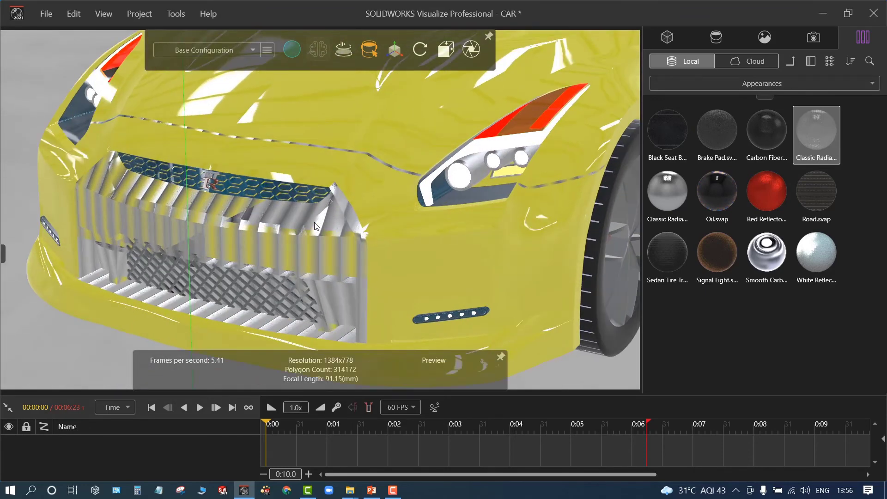
scroll(316, 229, up, 4)
scroll(324, 262, down, 5)
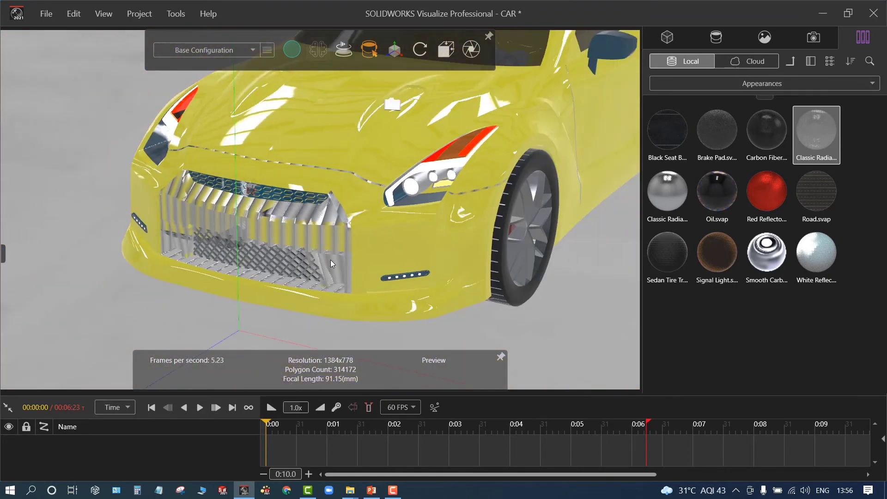
scroll(331, 261, down, 5)
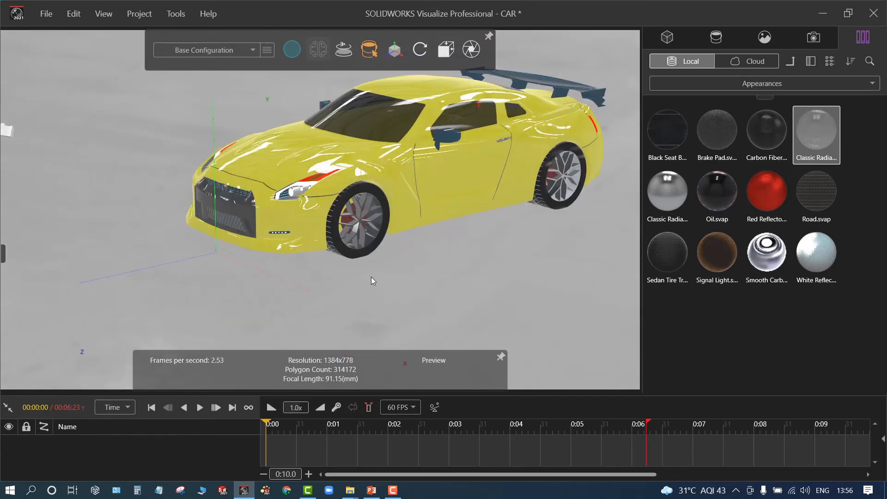
click(246, 215)
click(478, 302)
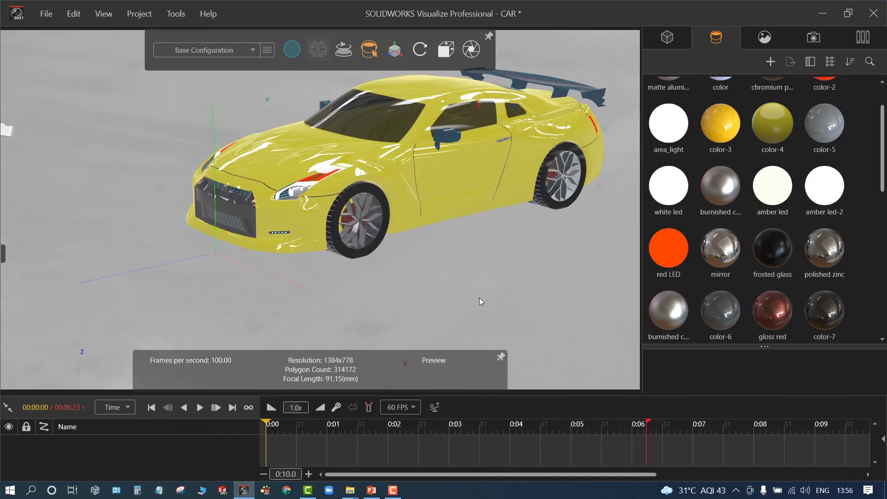
Apply the Carbon Fiber appearance from the local library to the rear exhaust tips
drag(479, 302, 317, 262)
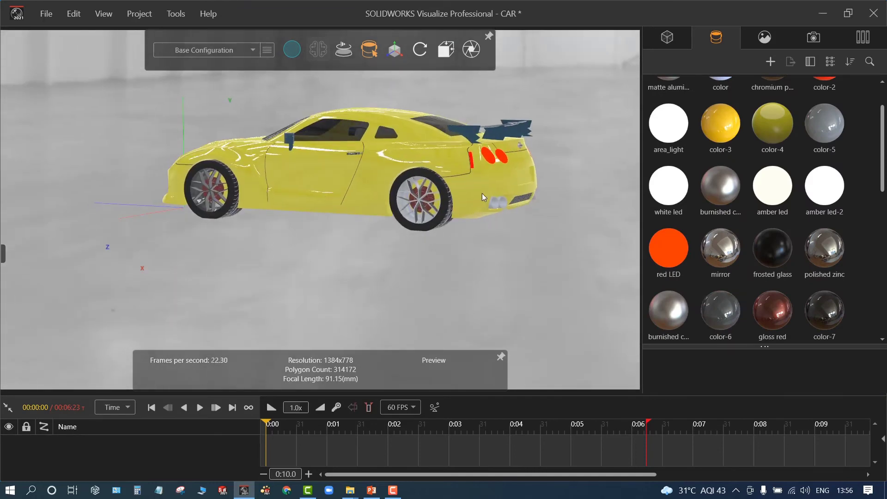
drag(481, 193, 450, 245)
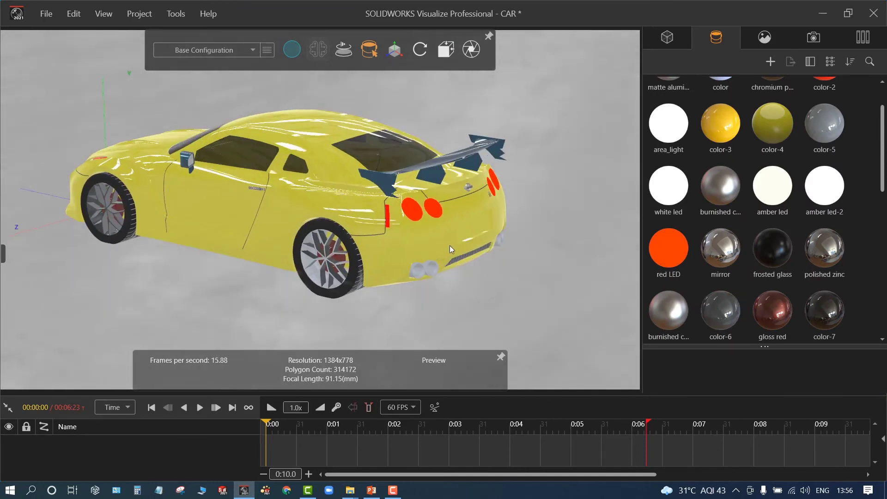
click(859, 38)
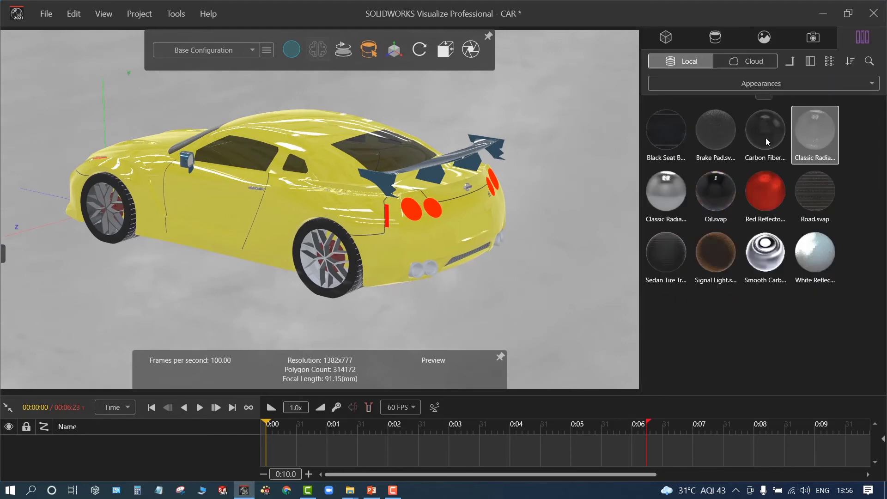
drag(766, 138, 420, 268)
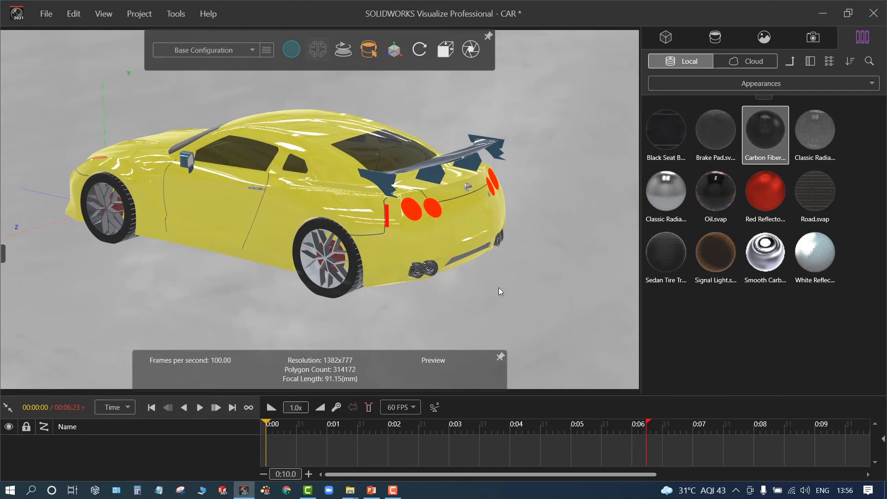
Apply the Carbon Fiber appearance to the mesh grille in the rear bumper between the exhausts
drag(498, 287, 423, 254)
scroll(423, 253, up, 5)
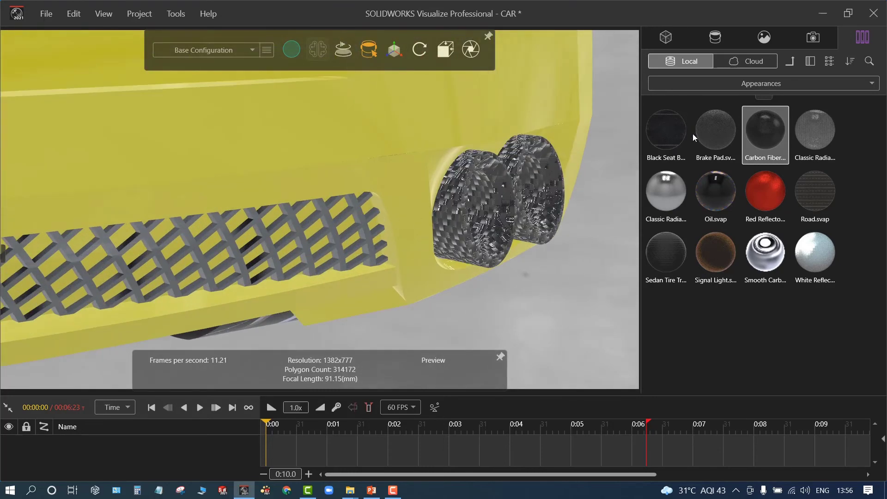
click(708, 132)
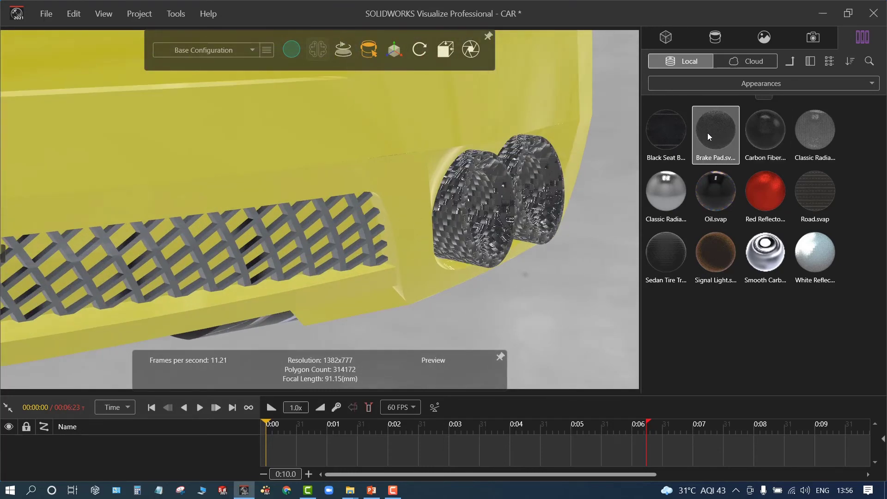
drag(774, 132, 328, 234)
scroll(426, 296, down, 5)
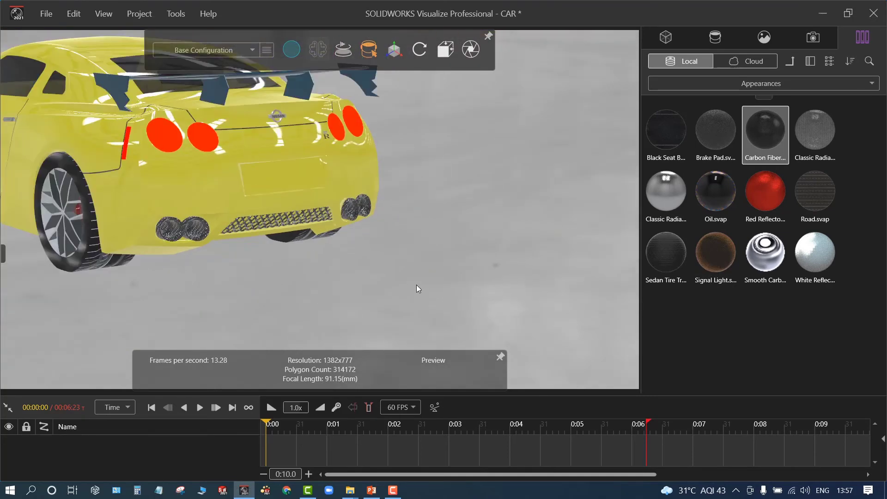
Apply the Carbon Fiber appearance from the local library to the upper mesh of the front grille
drag(418, 288, 284, 270)
scroll(283, 270, up, 6)
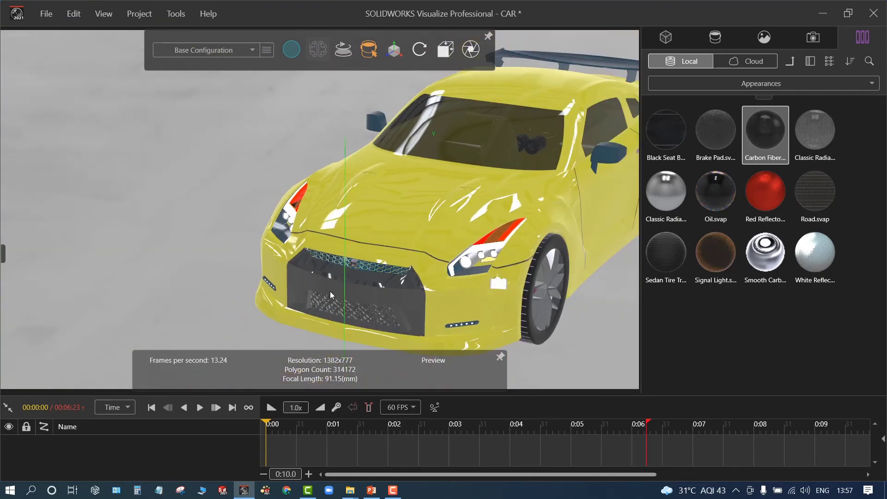
scroll(331, 293, down, 3)
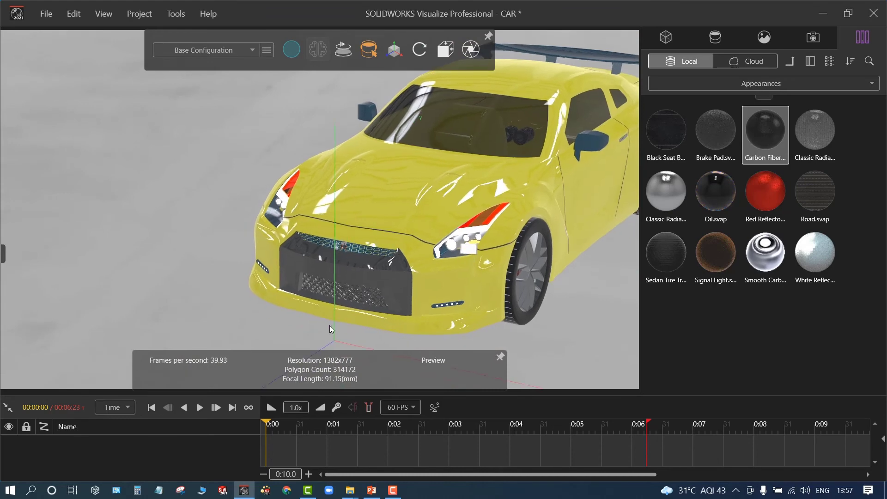
scroll(331, 314, up, 5)
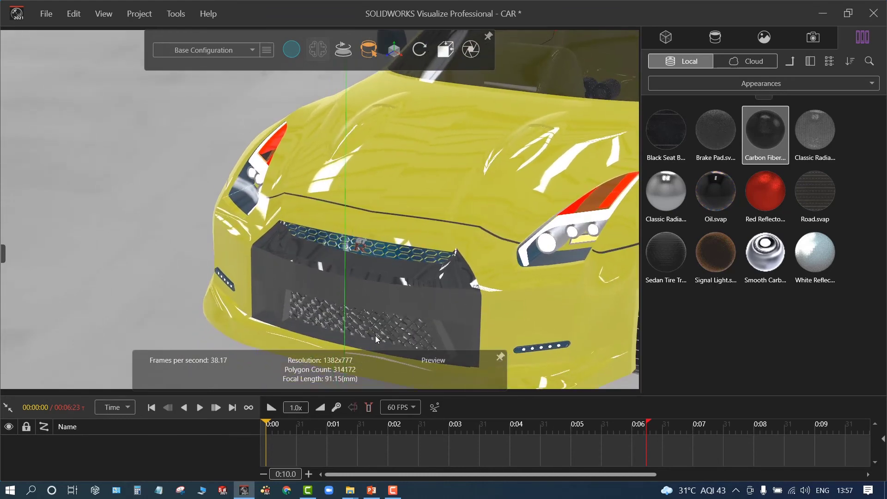
middle_drag(376, 331, 392, 155)
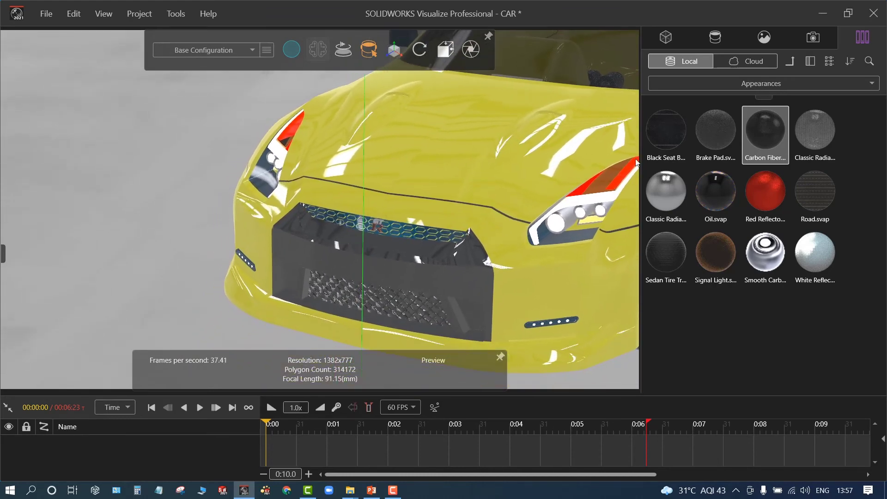
drag(768, 145, 403, 229)
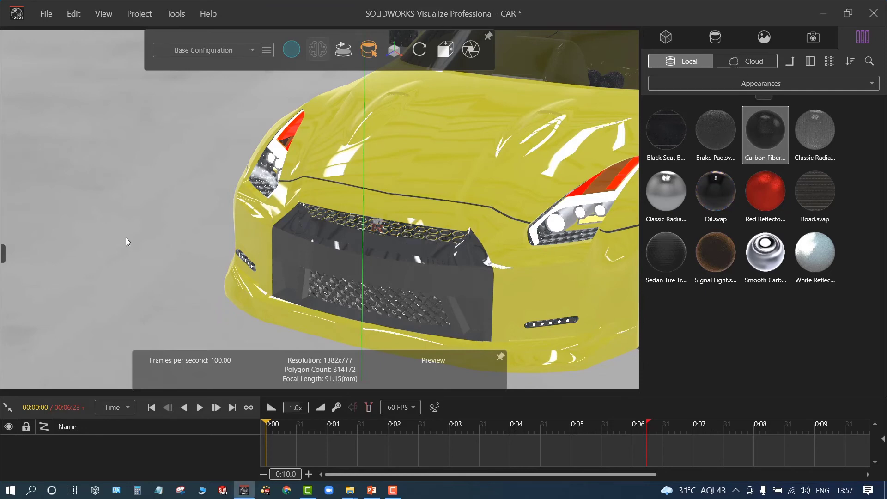
Render the whole car in Accurate mode and examine the carbon fiber parts from the front
scroll(163, 236, down, 4)
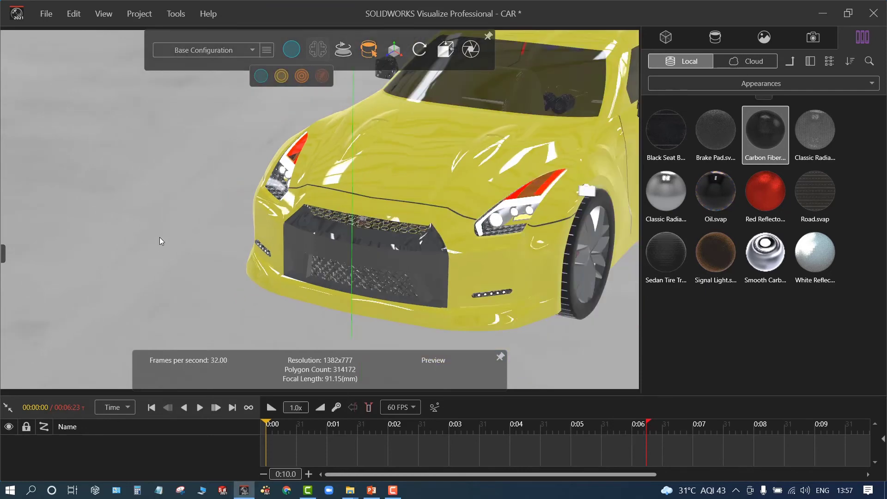
scroll(207, 248, down, 3)
mouse_move(289, 50)
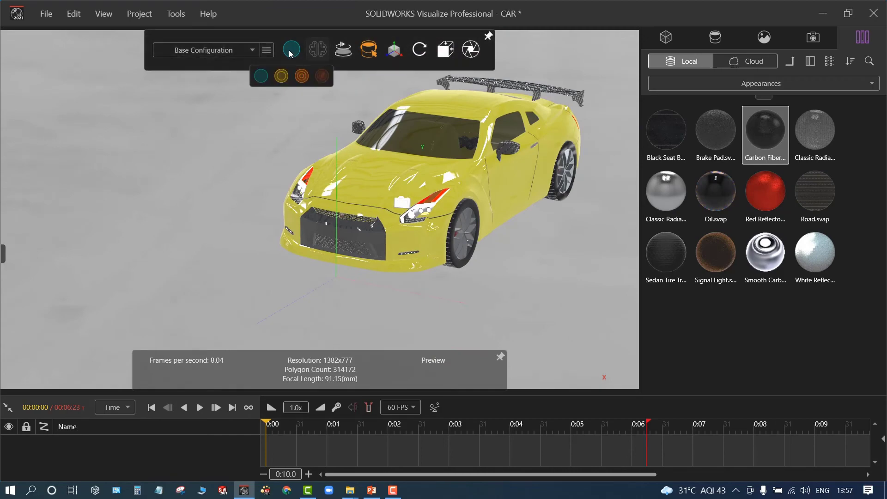
click(301, 76)
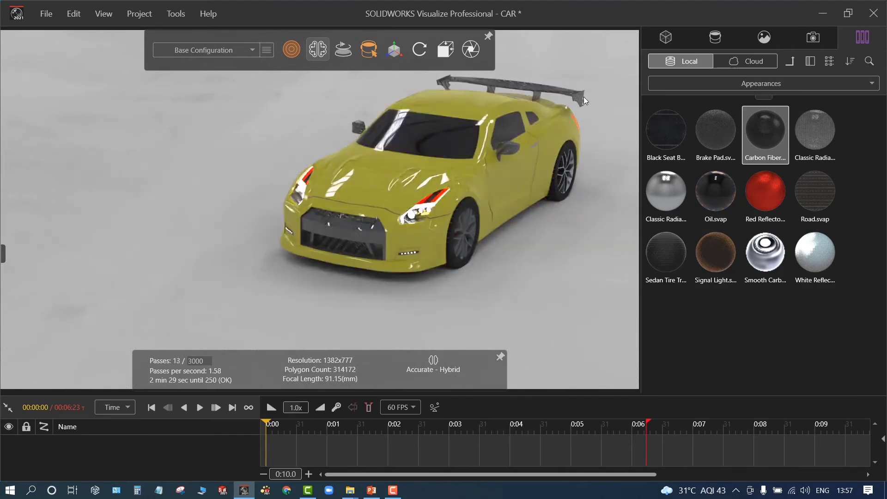
scroll(583, 96, up, 2)
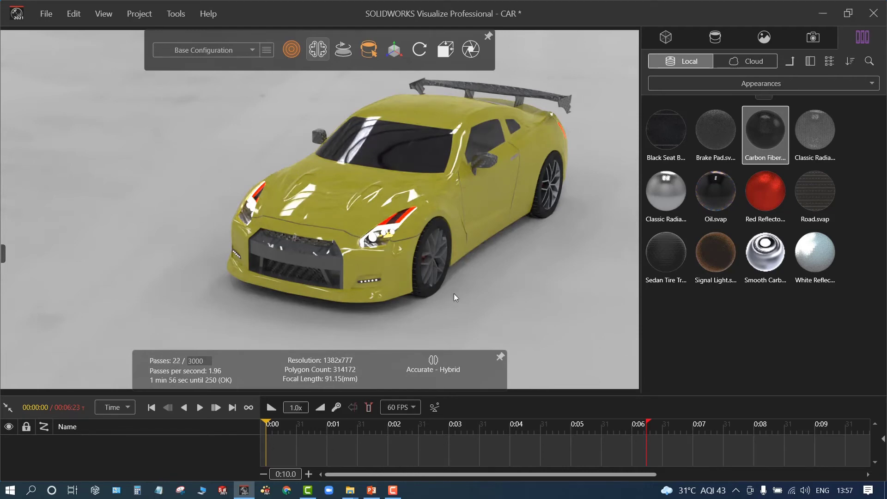
Return to Preview render mode and examine the carbon fiber weave on the rear spoiler up close
click(291, 48)
click(261, 82)
drag(408, 292, 301, 190)
scroll(301, 190, up, 10)
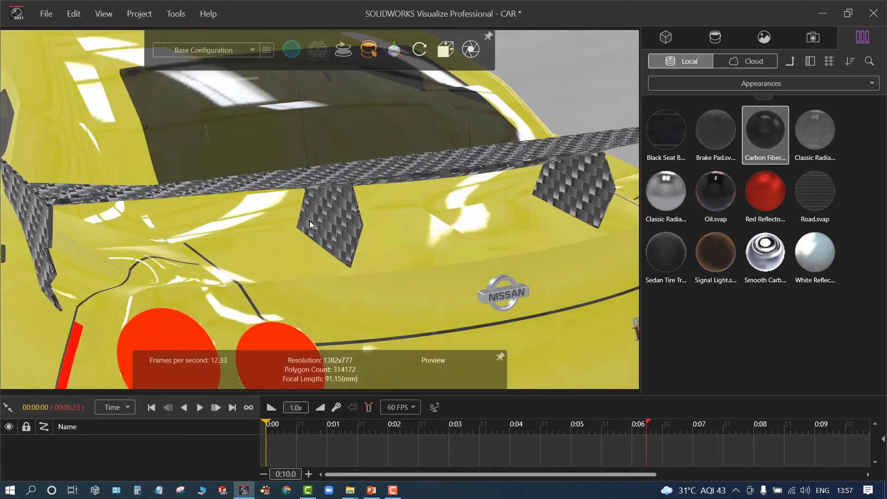
scroll(337, 214, down, 10)
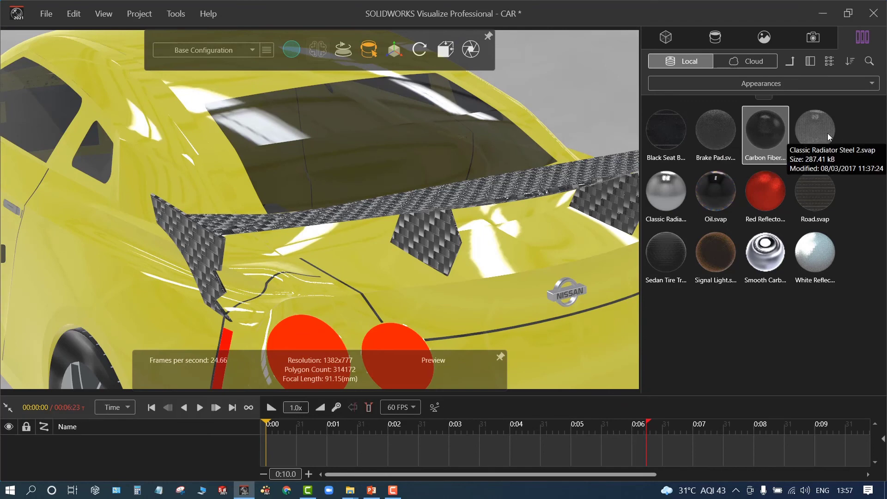
Look through the appearances in the local library's Other folder, including 3D printed, Matte White and Striped Metal
click(802, 61)
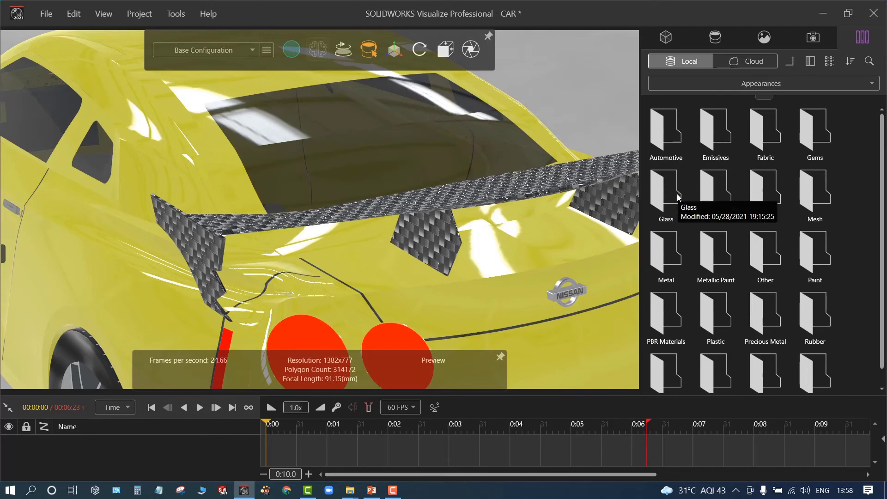
double_click(773, 258)
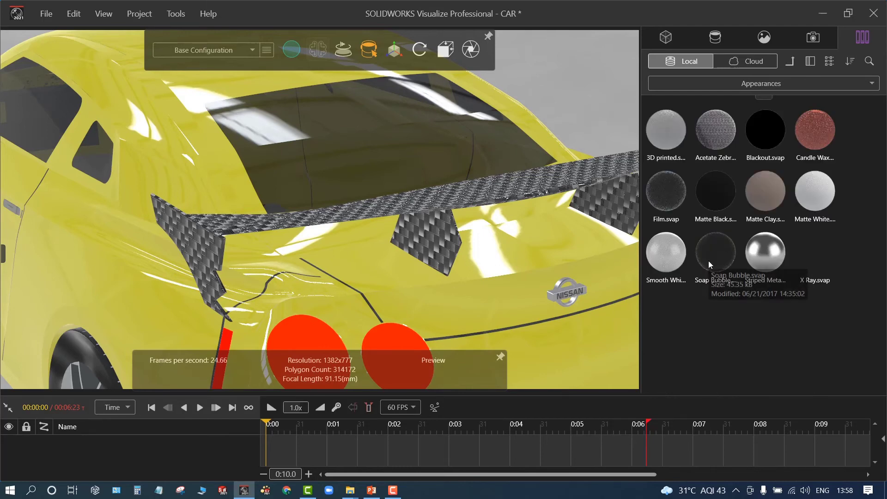
click(677, 142)
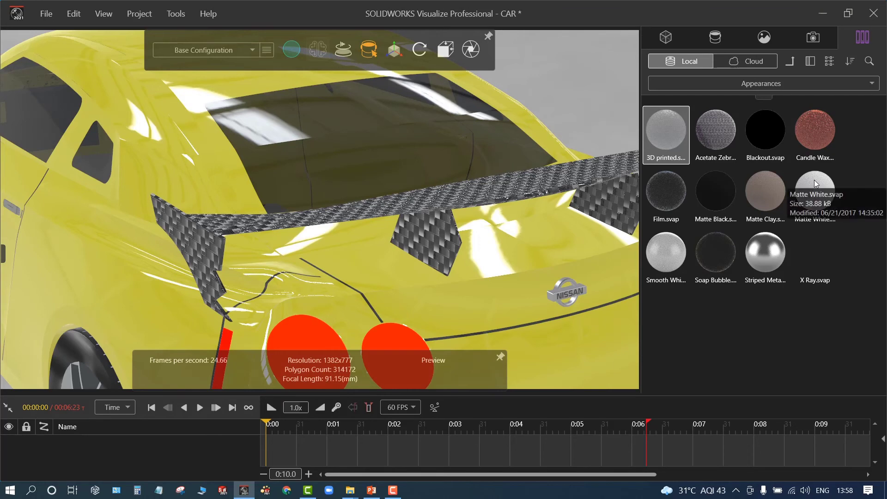
drag(814, 190, 791, 217)
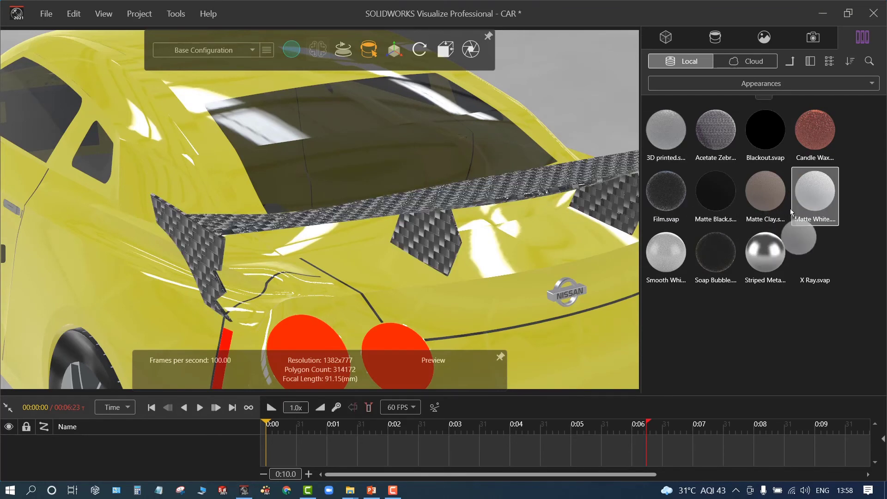
click(769, 248)
mouse_move(770, 248)
mouse_down()
mouse_move(633, 240)
mouse_move(563, 189)
mouse_move(711, 219)
mouse_move(757, 237)
mouse_up()
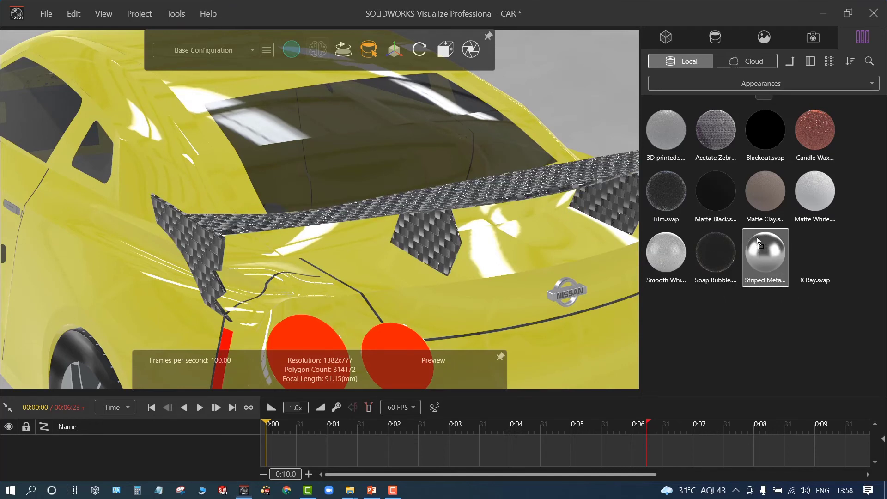
Apply the Warm Dusk Red appearance from the Vivid Metallic library folder to the rear spoiler
click(789, 62)
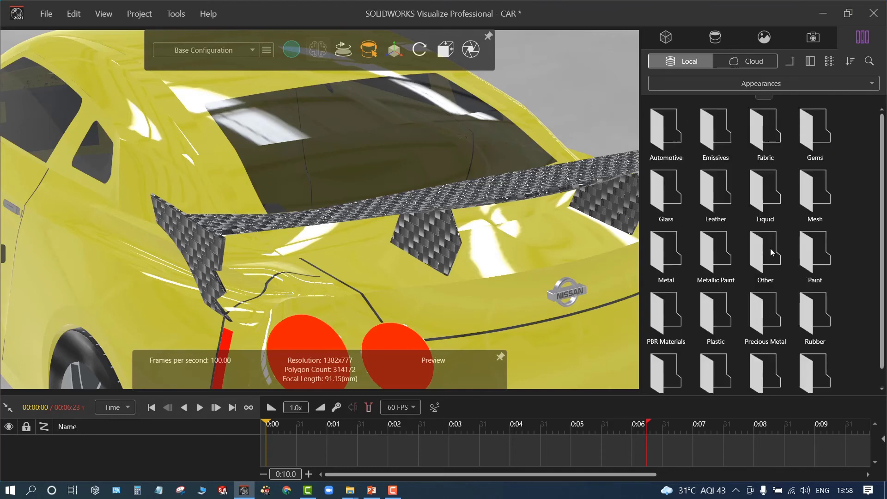
scroll(758, 323, down, 1)
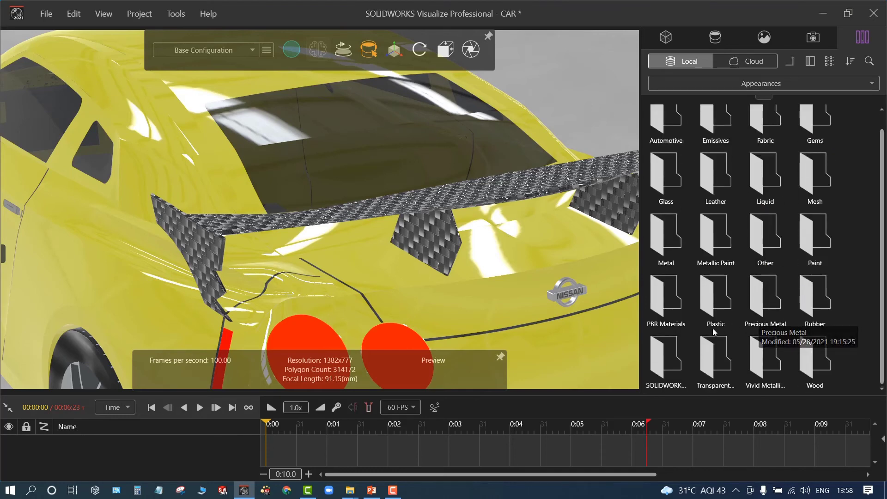
double_click(775, 364)
scroll(737, 298, down, 6)
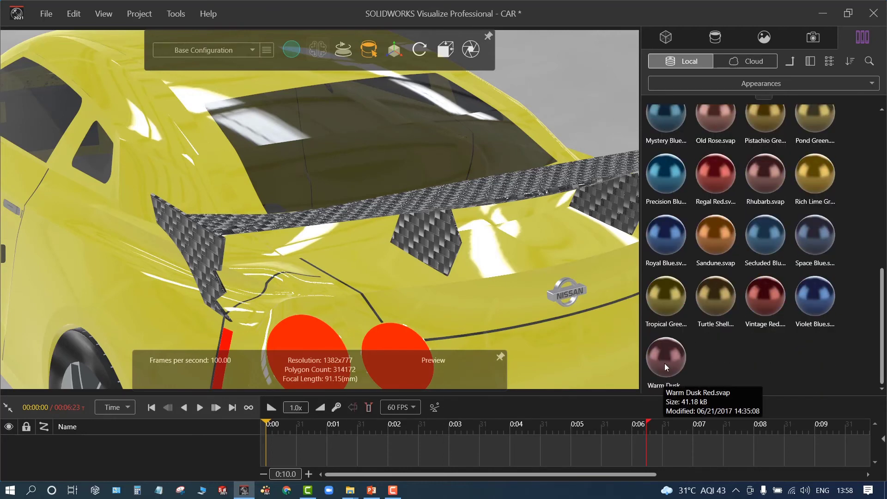
drag(664, 363, 445, 196)
Examine the Warm Dusk Red finish on the spoiler, side mirrors, front grille mesh and headlight trim
scroll(445, 197, down, 5)
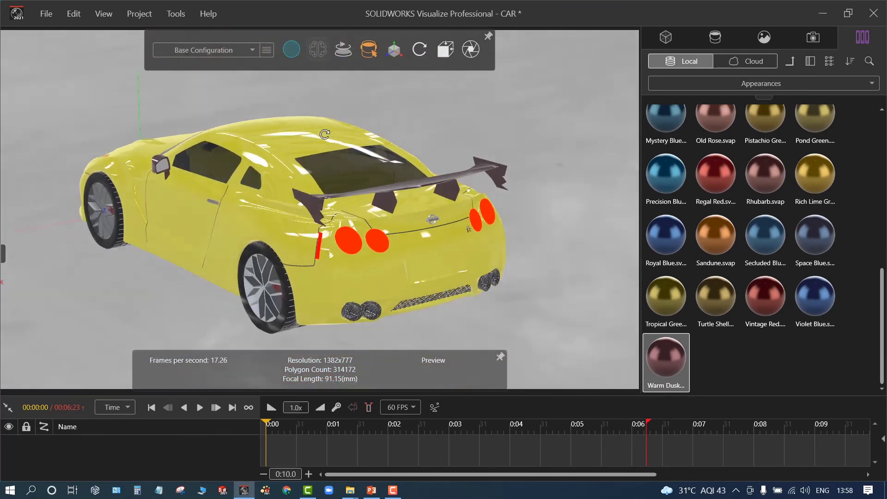
middle_drag(325, 133, 573, 185)
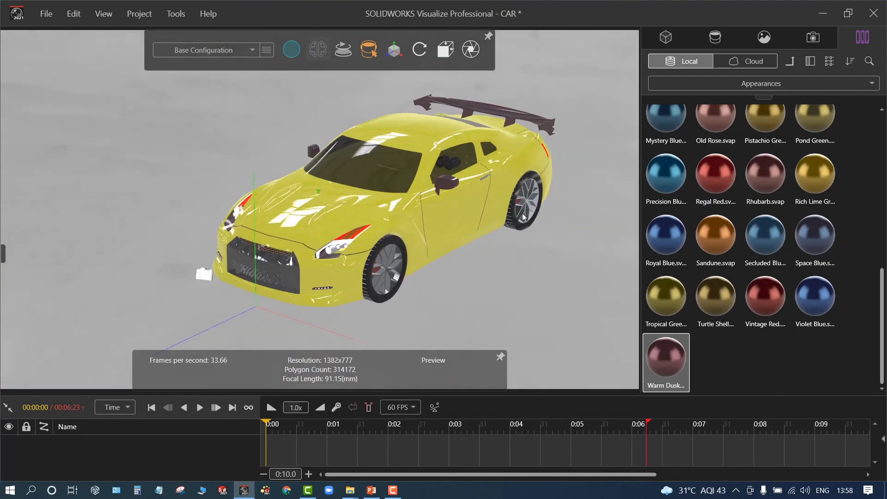
scroll(572, 184, up, 3)
scroll(297, 252, down, 3)
scroll(181, 260, up, 3)
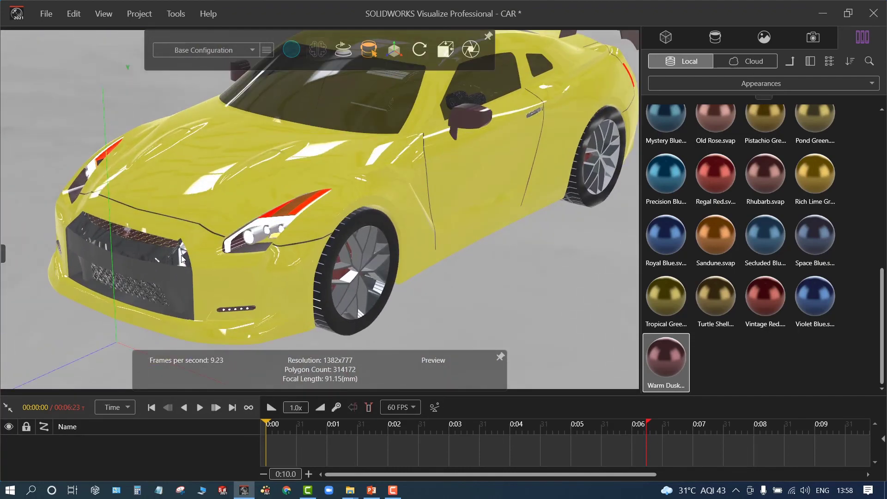
scroll(181, 260, down, 3)
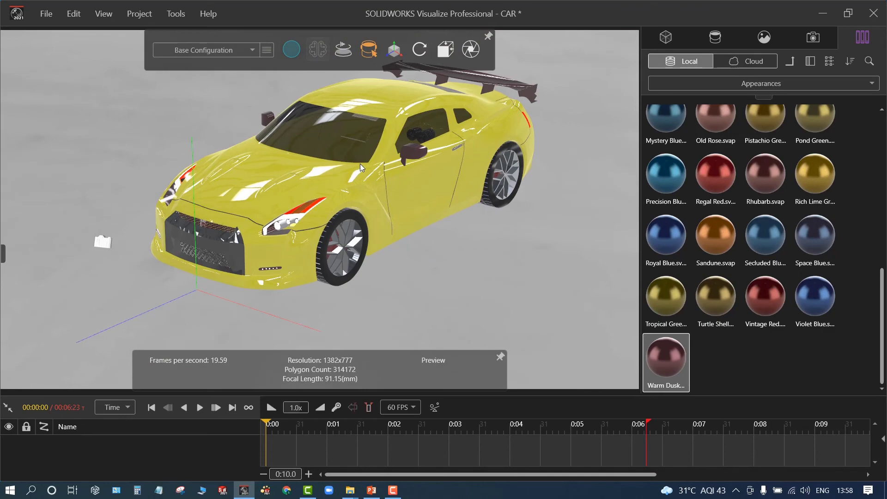
scroll(264, 223, up, 6)
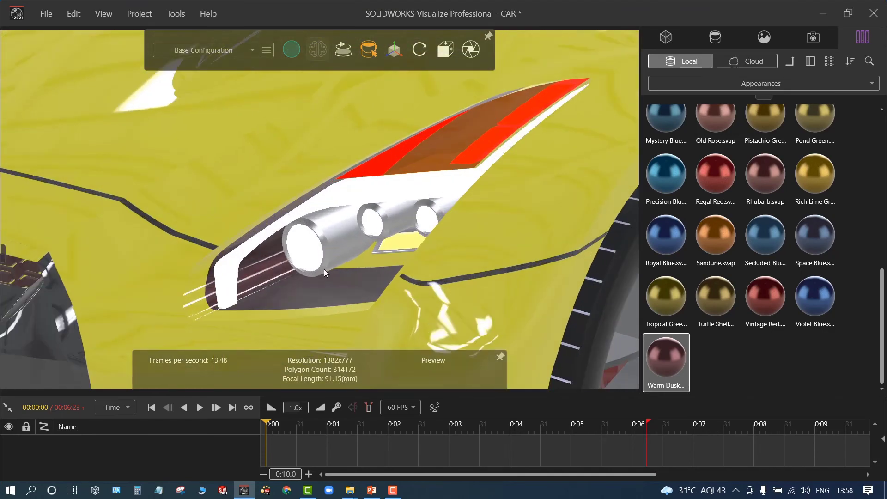
scroll(324, 268, down, 6)
scroll(406, 143, up, 2)
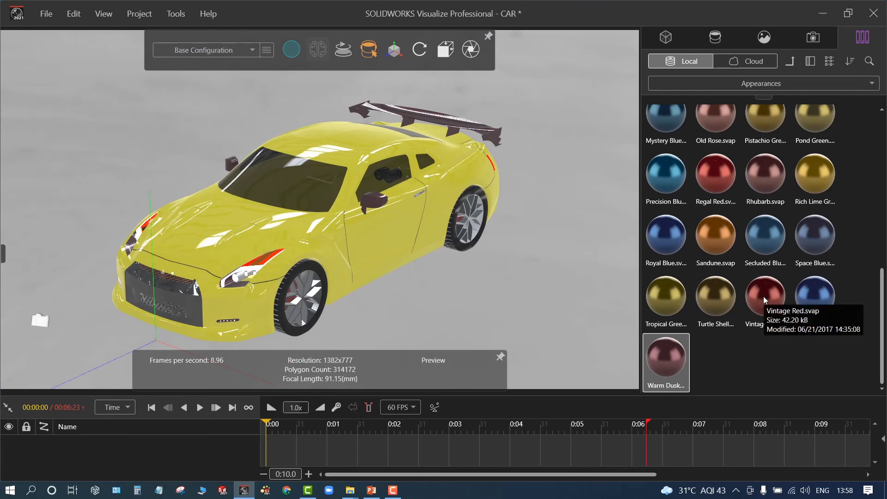
Apply the Violet Blue appearance to the car's main body and to the remaining yellow window frames and side sills
mouse_move(666, 298)
mouse_down()
mouse_move(491, 303)
mouse_move(383, 229)
mouse_move(397, 267)
mouse_move(382, 230)
mouse_move(399, 261)
mouse_move(760, 307)
mouse_up()
drag(815, 297, 375, 251)
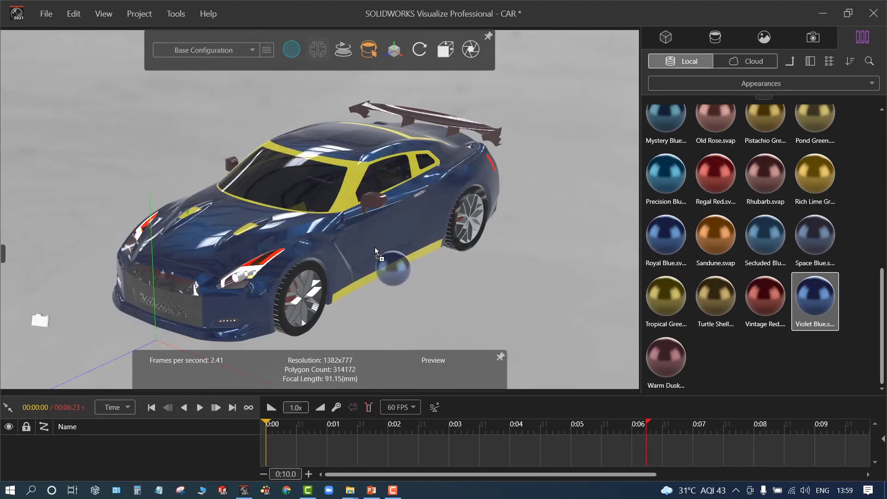
drag(375, 248, 392, 243)
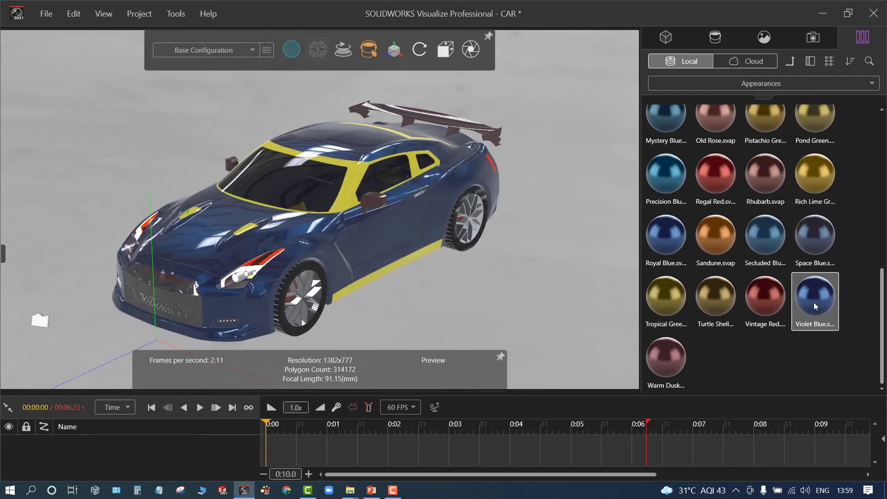
drag(826, 293, 402, 260)
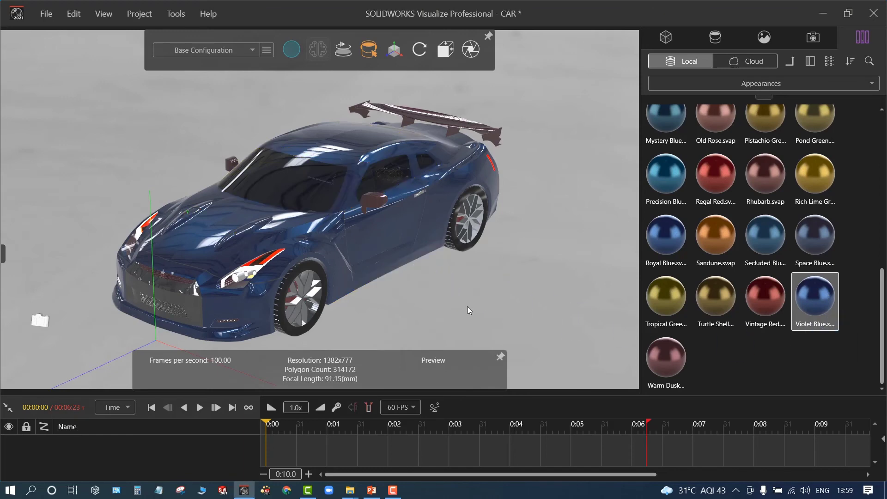
Turn the blue car to a rear three-quarter view and render it in Accurate mode
drag(415, 289, 598, 263)
drag(378, 295, 574, 293)
drag(437, 280, 166, 229)
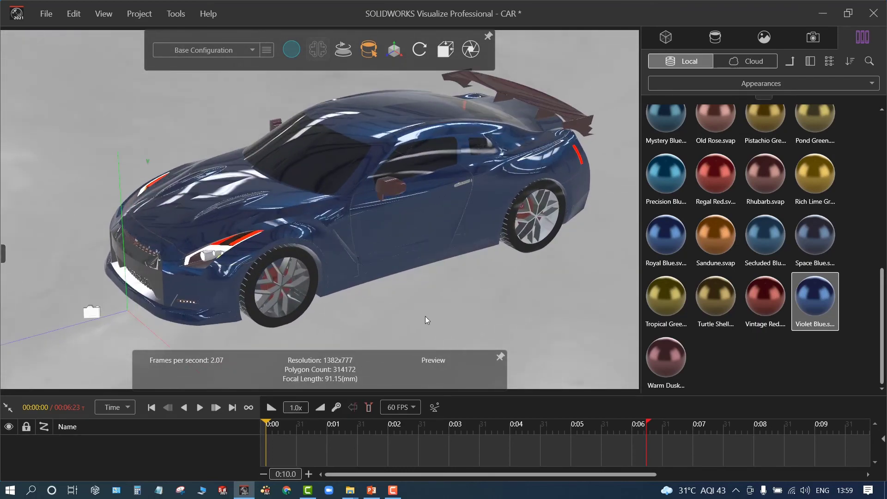
drag(425, 316, 295, 275)
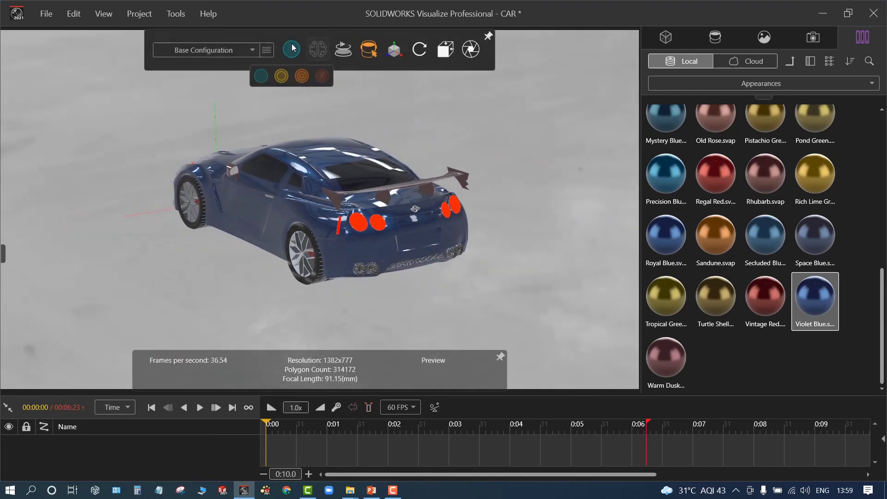
click(302, 76)
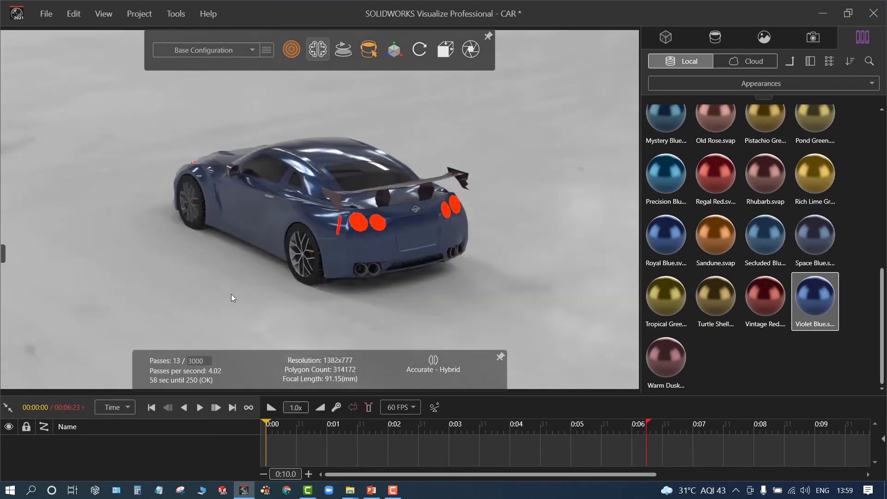
Examine the accurately rendered blue car from the side, from above and from a low front angle
drag(496, 263, 285, 268)
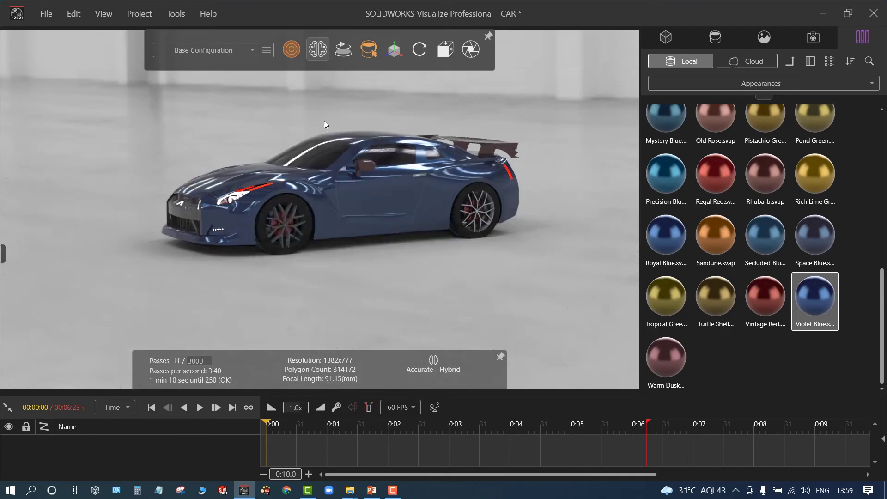
drag(372, 191, 412, 267)
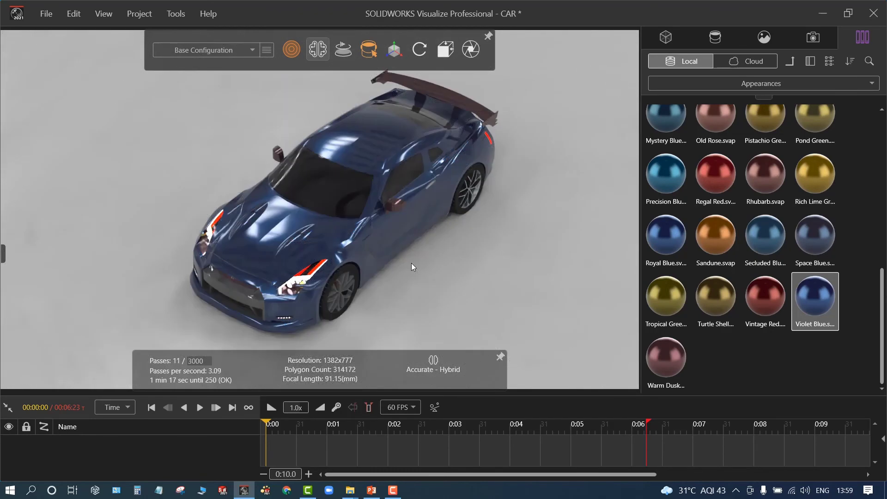
drag(402, 294, 419, 225)
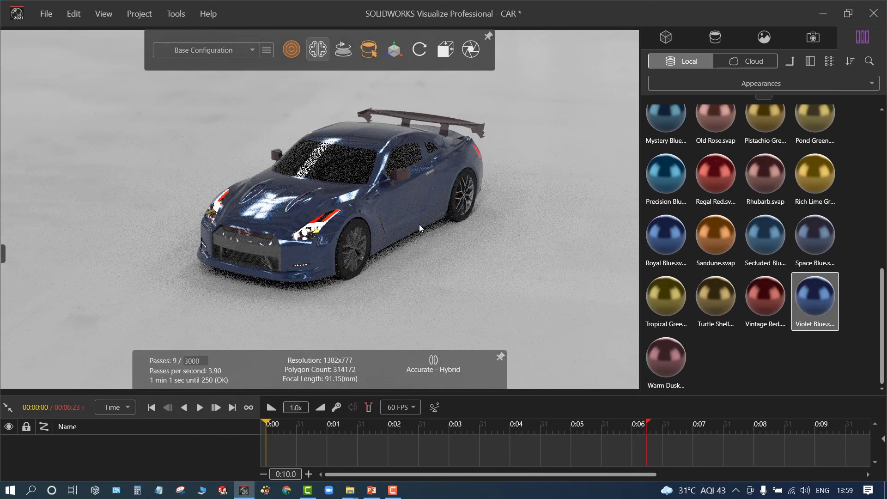
drag(419, 224, 429, 160)
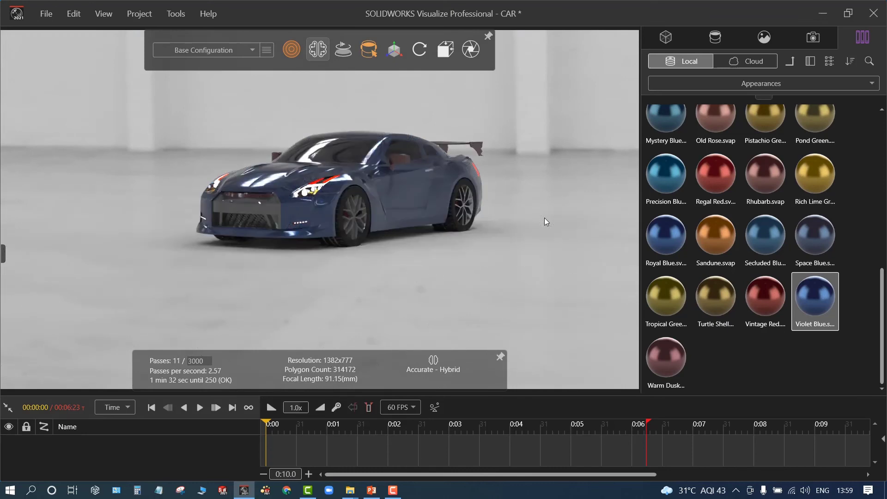
Undo the last camera view changes to return to earlier angles of the accurately rendered blue car
key(ctrl+z)
key(ctrl+z)
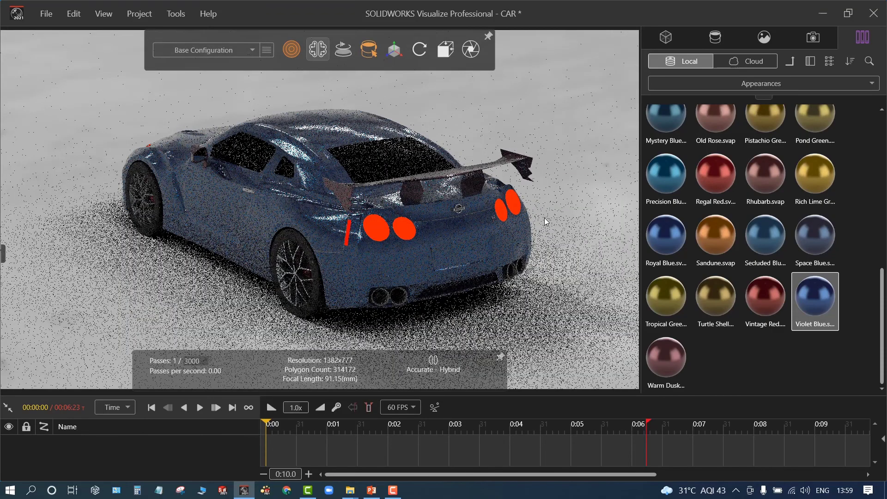
key(ctrl+z)
key(ctrl+z)
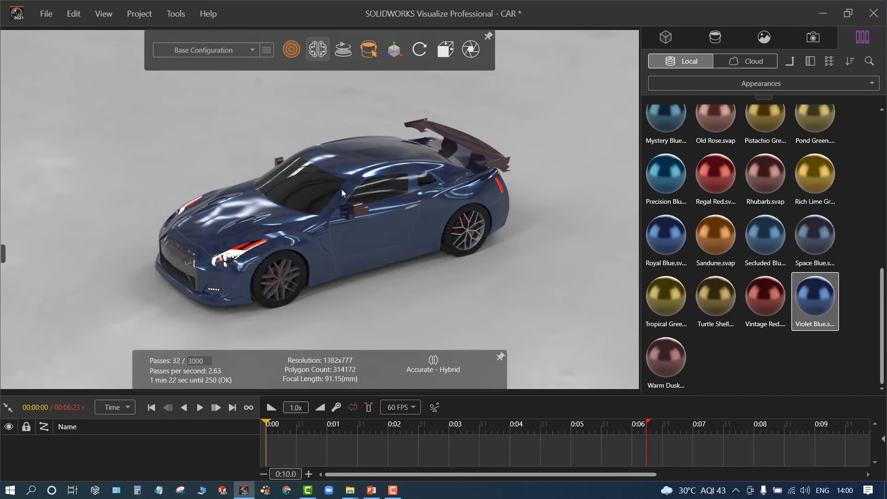
Switch rendering to Preview mode and turn the car to a raised front three-quarter view
click(291, 49)
click(261, 76)
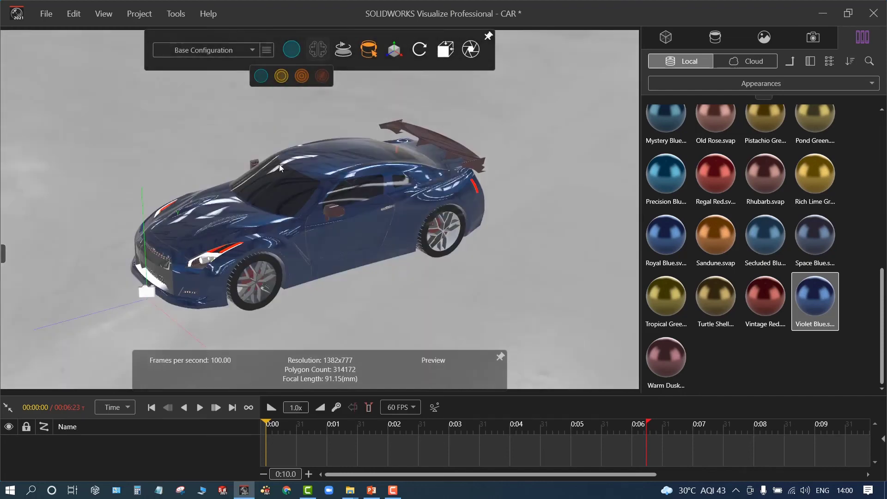
mouse_move(392, 307)
mouse_down()
mouse_move(503, 293)
mouse_move(406, 307)
mouse_up()
scroll(368, 284, up, 3)
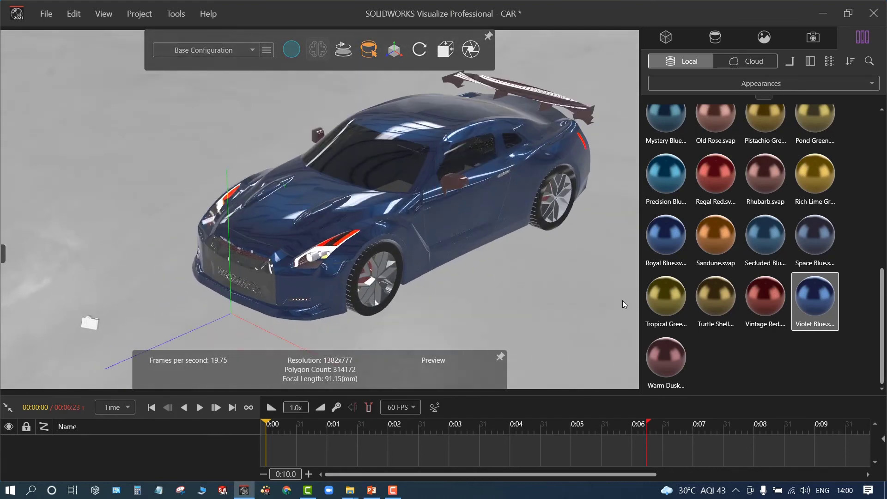
drag(800, 299, 248, 267)
drag(522, 304, 578, 281)
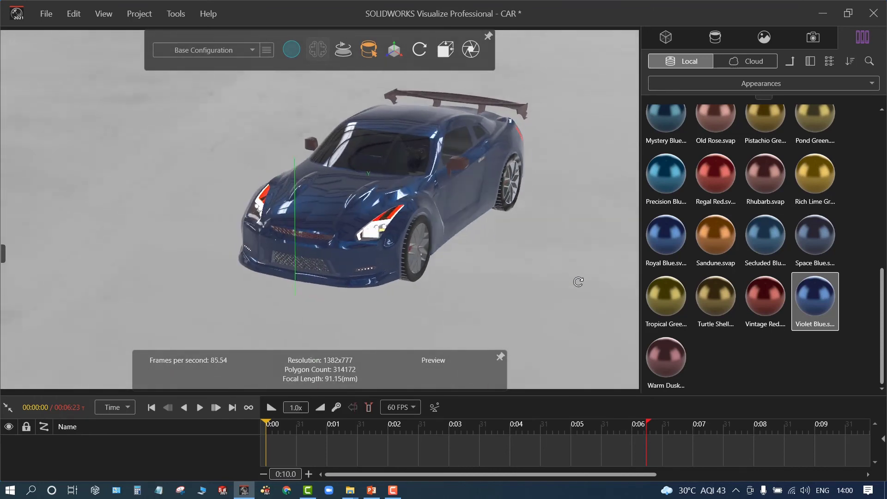
drag(290, 196, 271, 228)
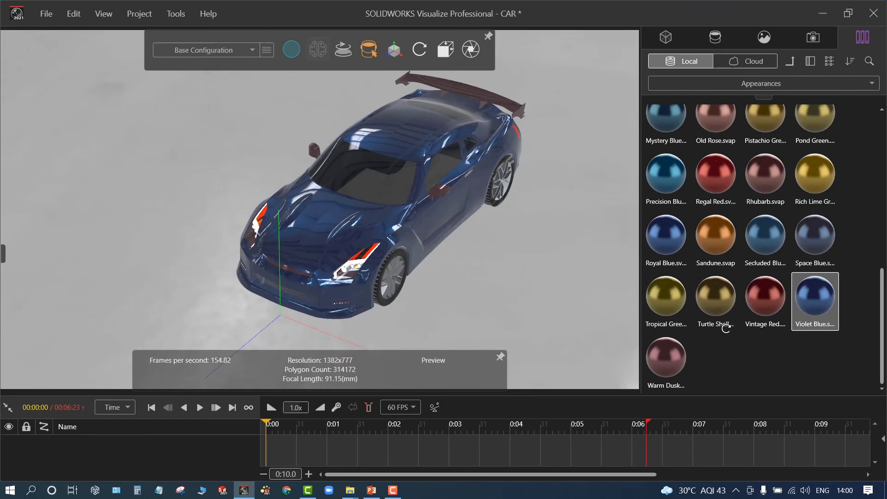
Open the Nissan car model's physics settings and show the Simulation Manager
click(666, 38)
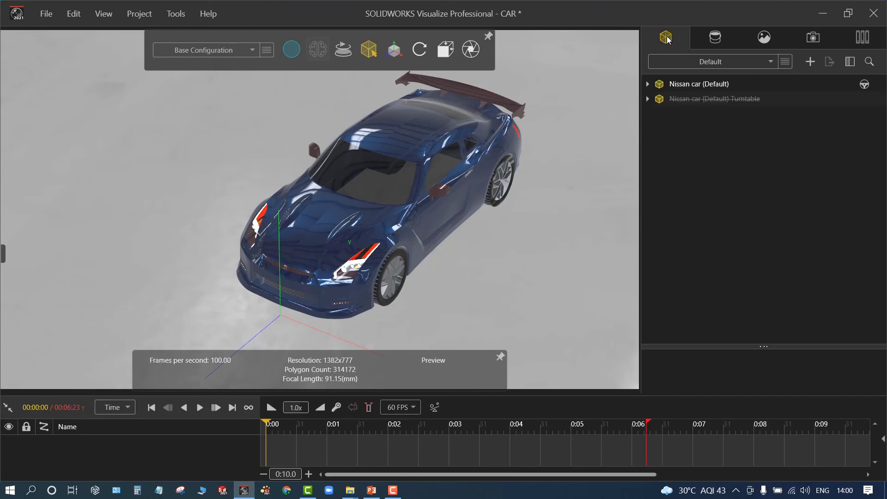
click(706, 87)
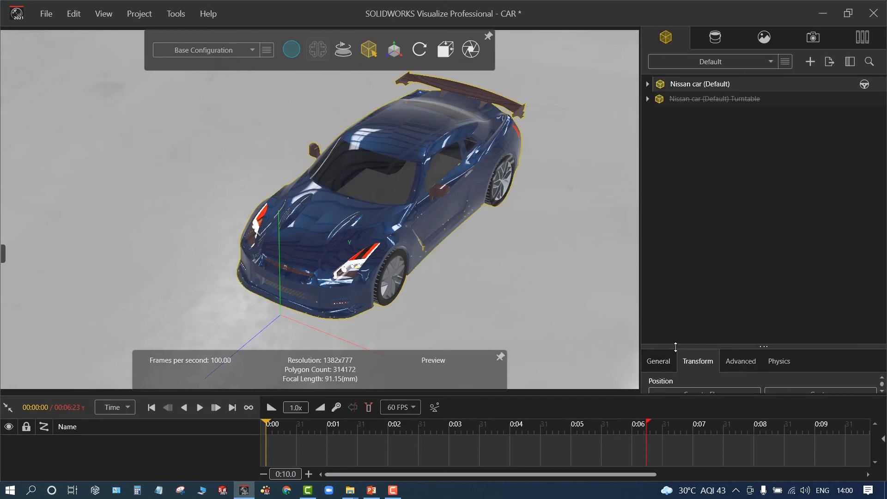
drag(678, 347, 711, 139)
click(779, 209)
scroll(714, 292, down, 6)
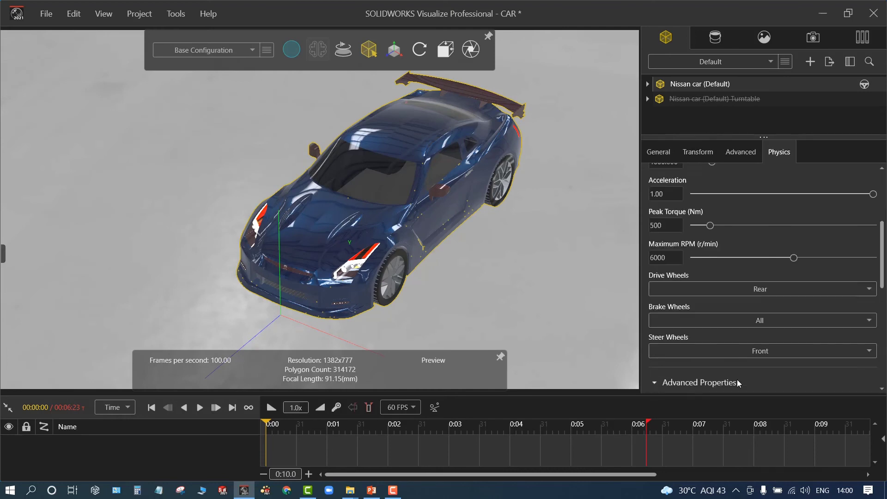
scroll(737, 378, down, 4)
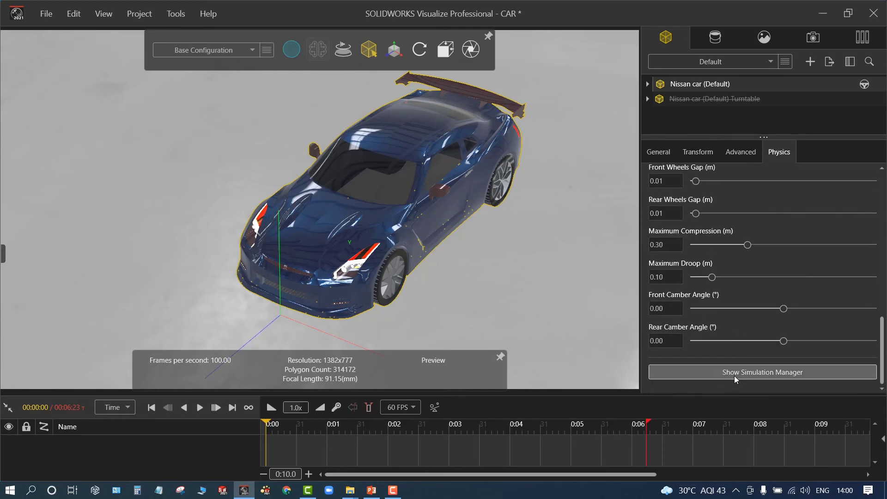
click(734, 372)
Run the vehicle simulation once, stop it and turn the car to a lower side angle
click(739, 433)
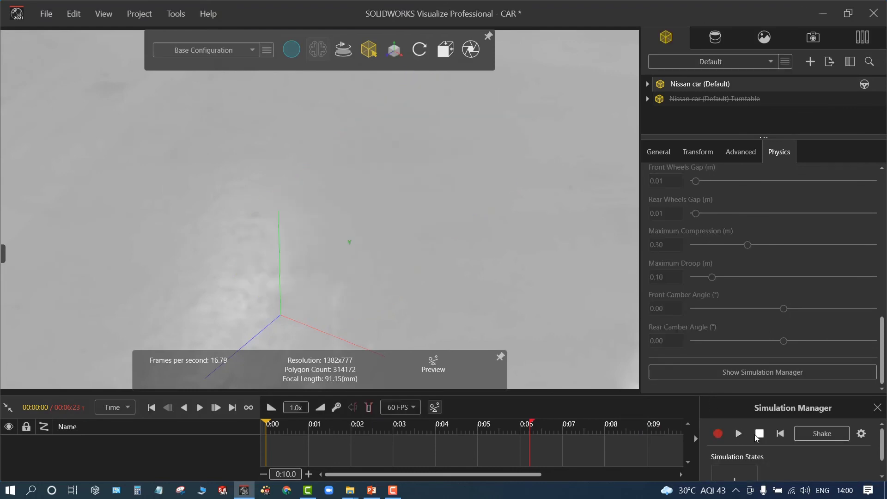
click(759, 434)
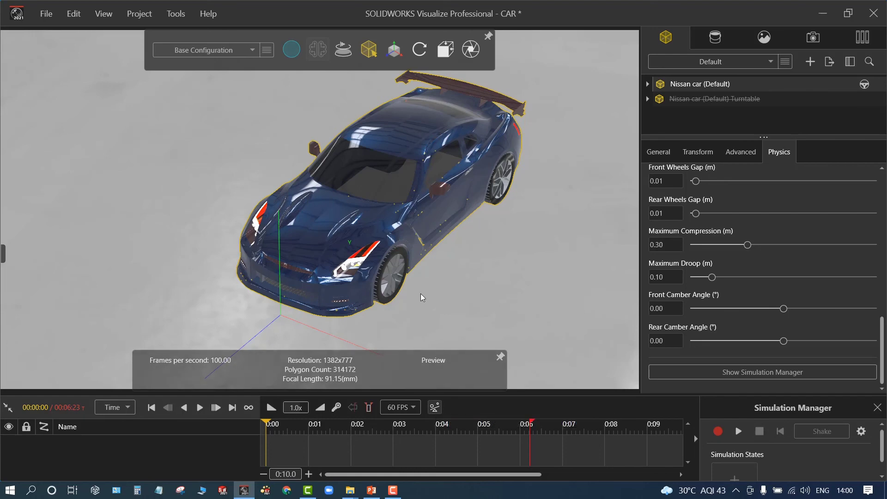
drag(422, 297, 373, 220)
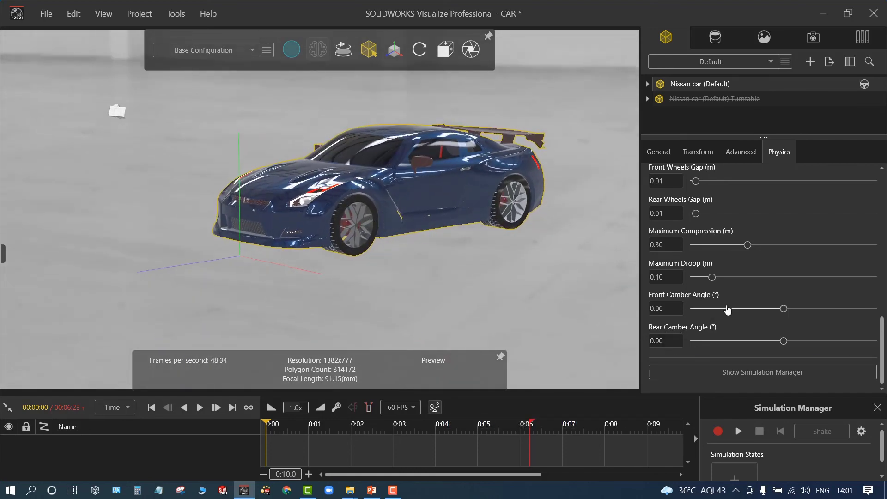
Examine the car's physics settings from the wheel properties up to the simulation type, collapsing the advanced properties
scroll(728, 309, up, 5)
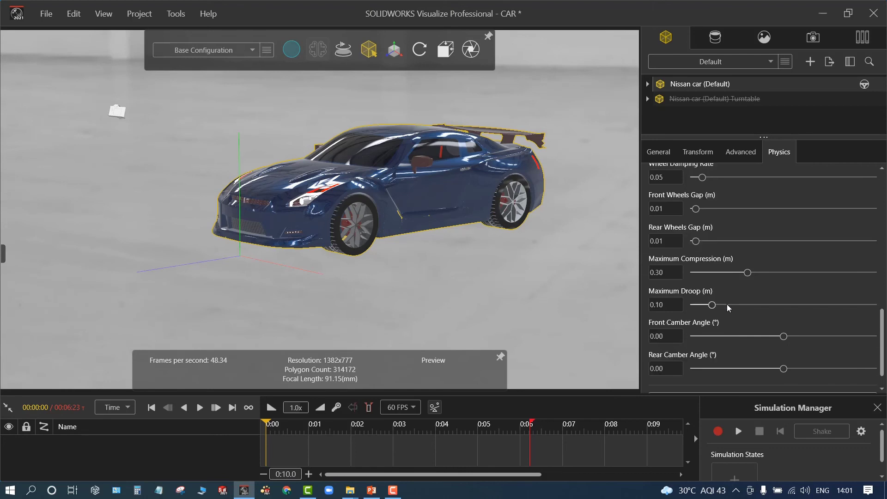
scroll(727, 308, up, 1)
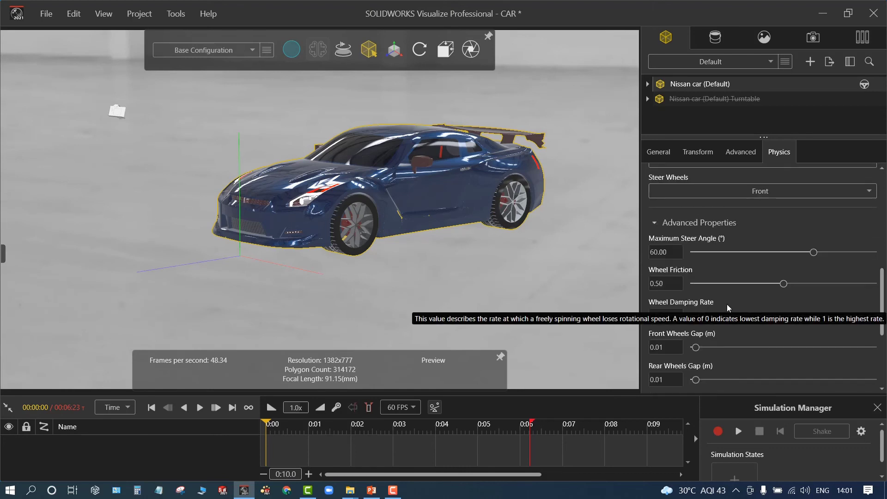
scroll(728, 309, up, 2)
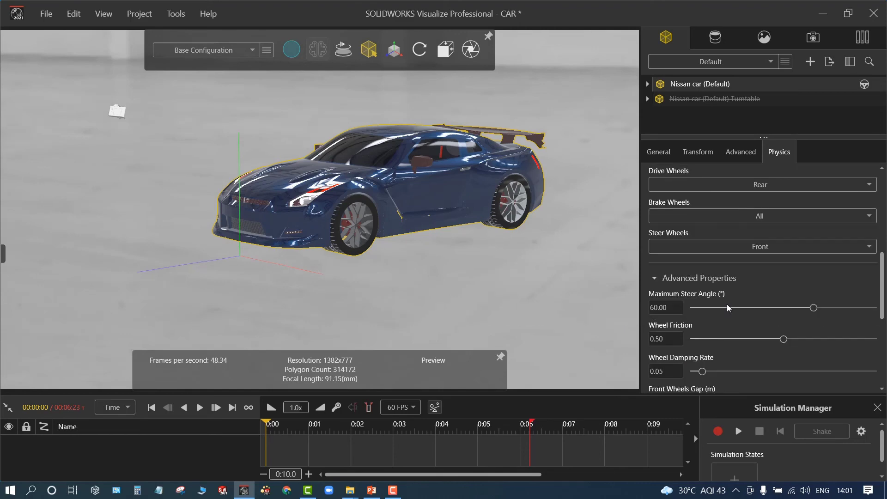
click(655, 279)
scroll(658, 283, up, 1)
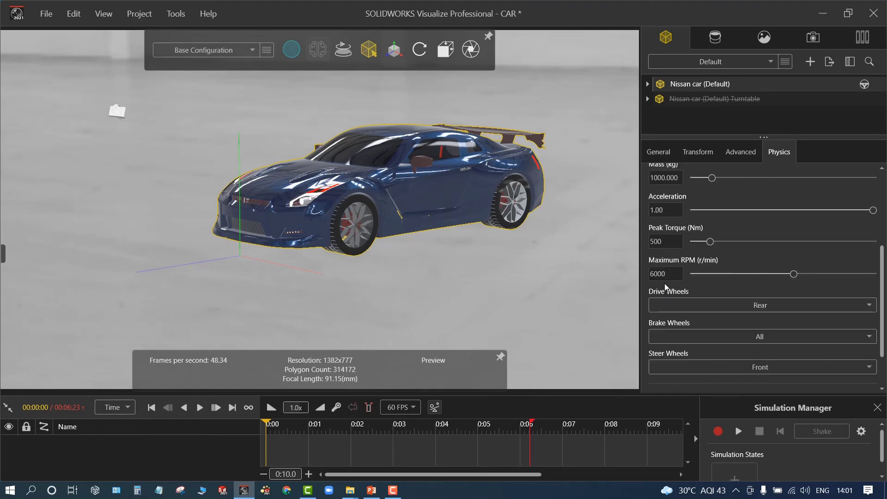
scroll(665, 286, up, 4)
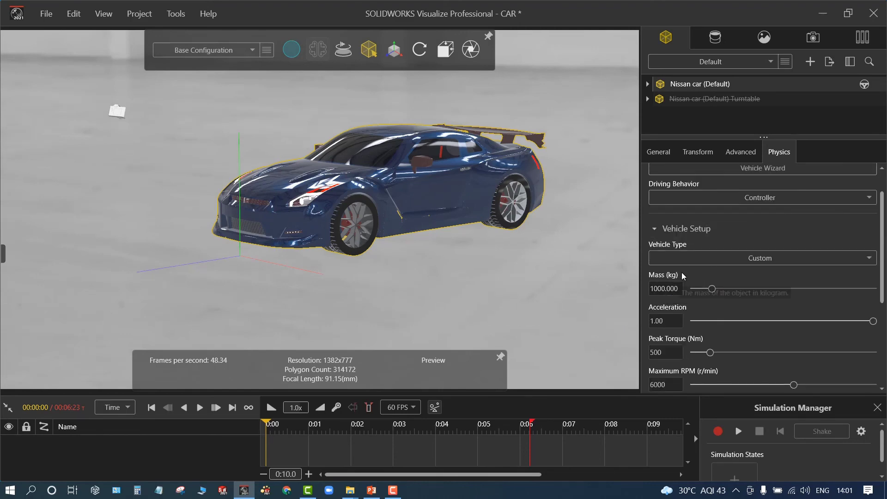
scroll(686, 266, up, 2)
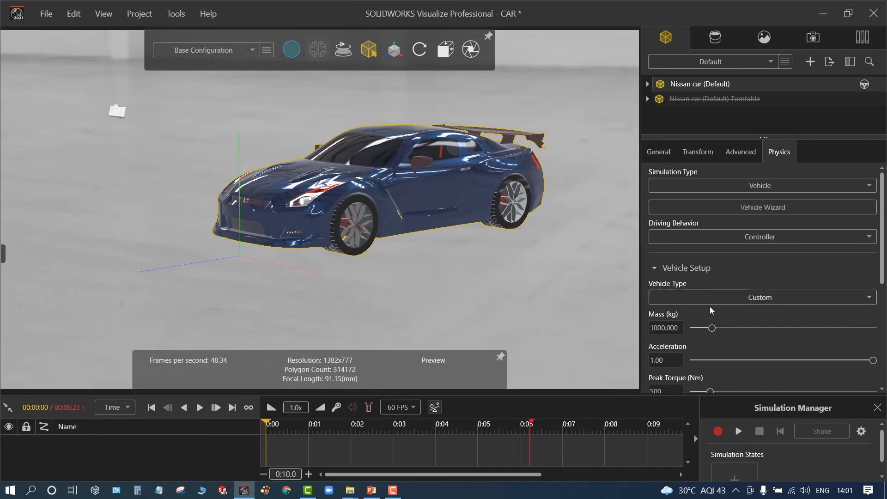
Play, pause and stop the simulation with the Custom vehicle type
click(737, 433)
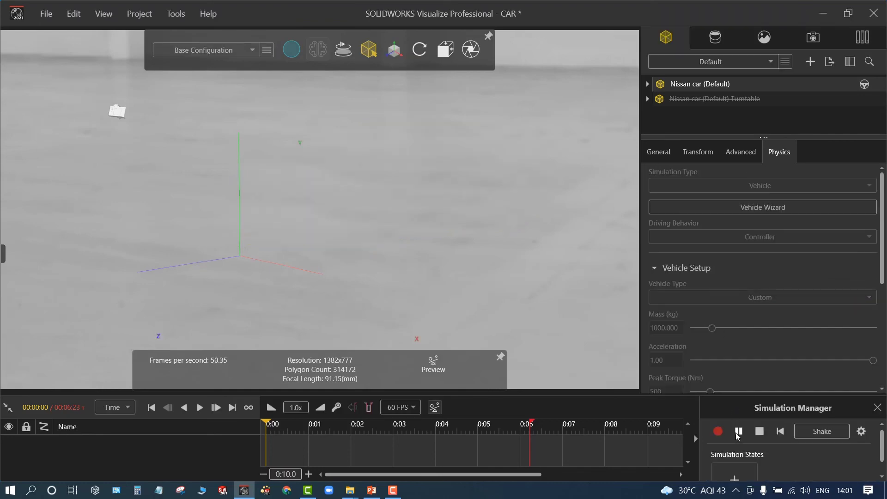
click(739, 432)
click(759, 431)
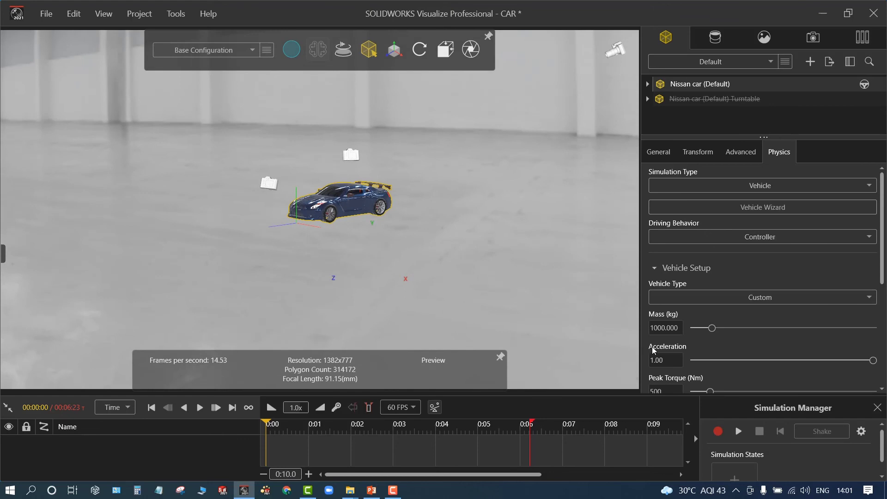
Set the vehicle type to Large SUV and test it by playing, pausing and stopping the simulation
click(684, 297)
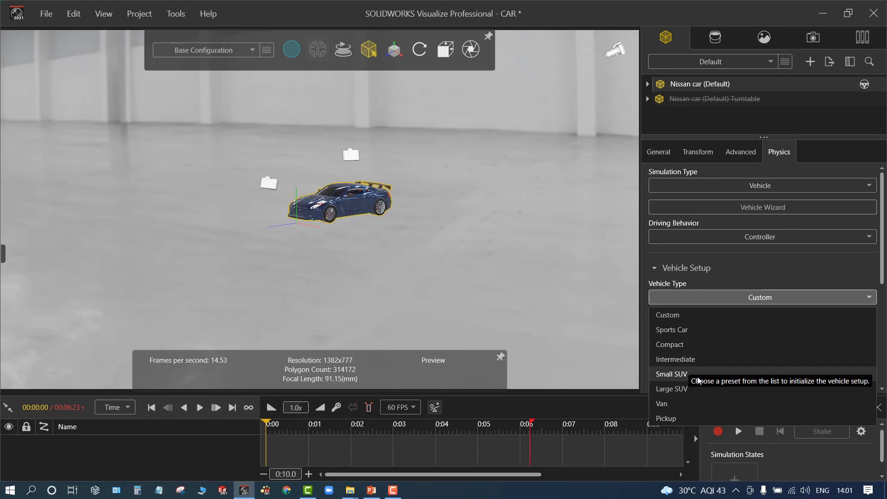
click(702, 390)
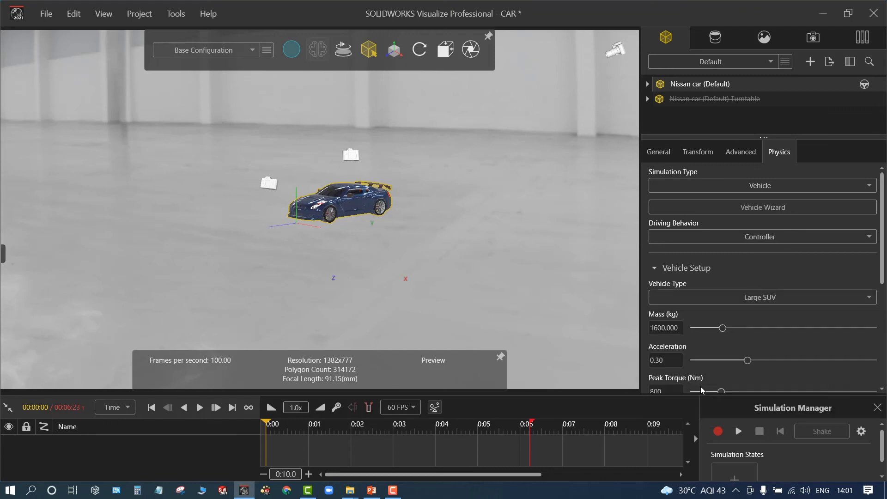
click(738, 434)
click(739, 432)
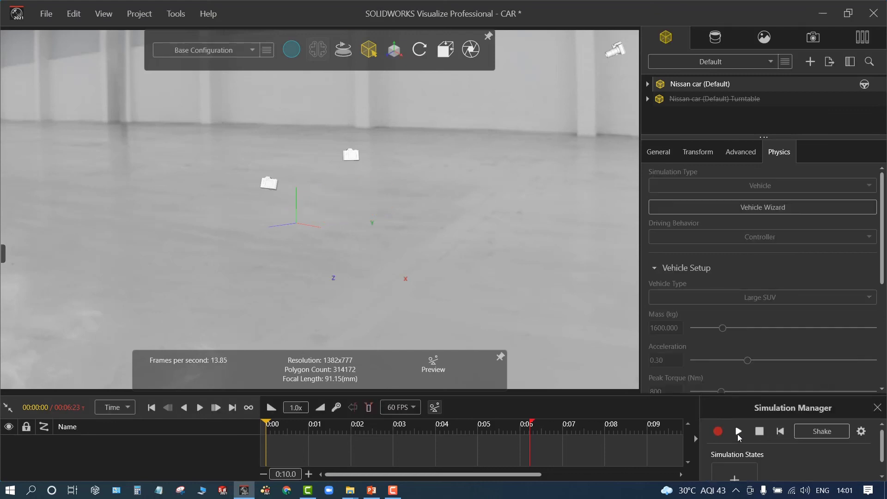
click(760, 433)
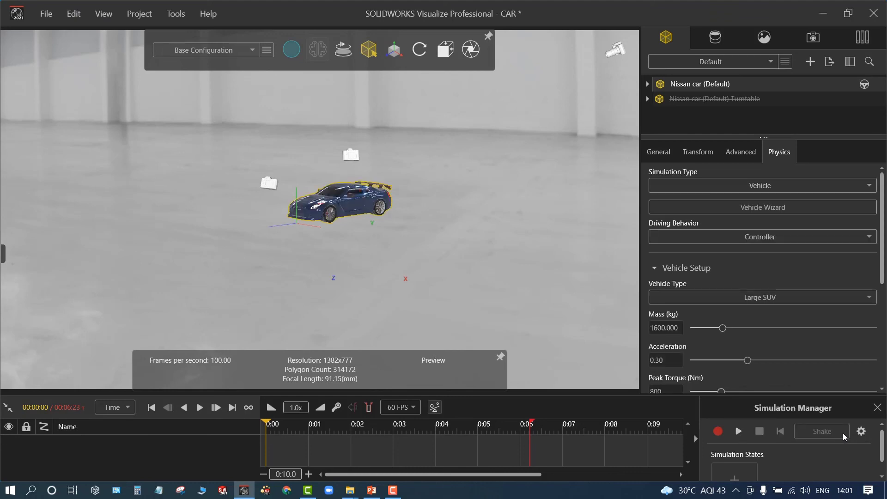
Set the simulation gravity to -9.87 m/s² and test it by running and stopping the simulation
click(862, 432)
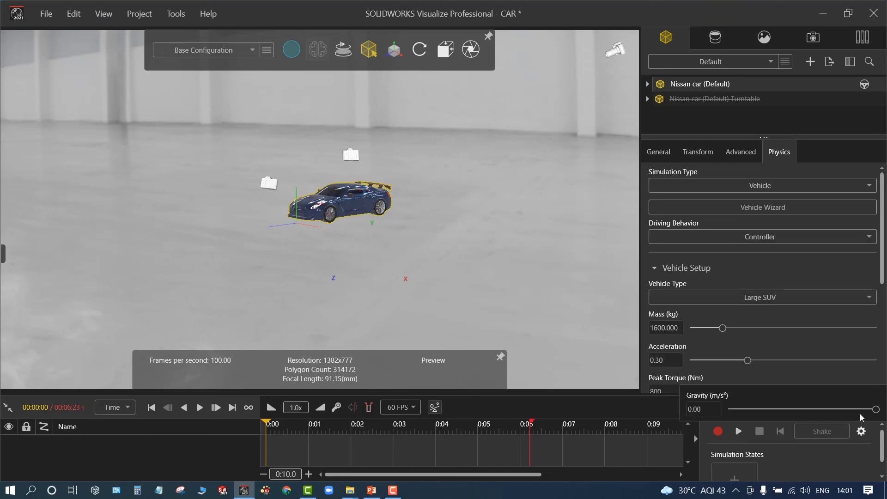
drag(876, 411, 823, 426)
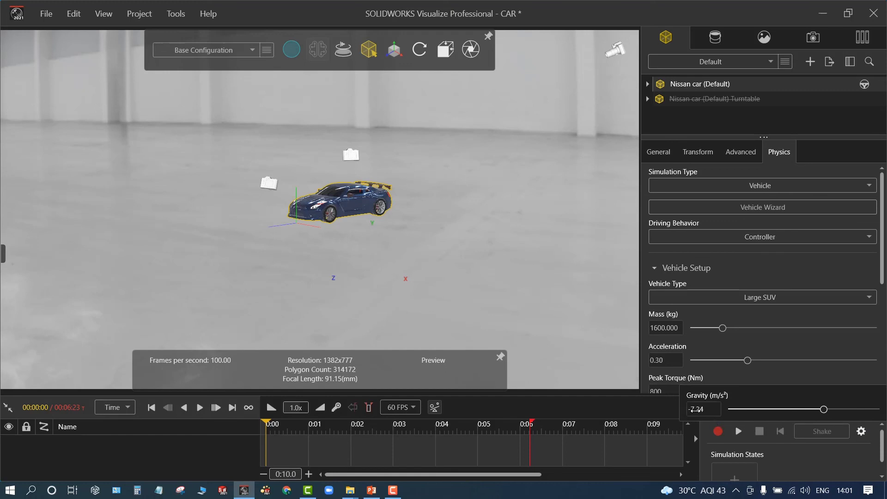
click(695, 409)
text(9.8)
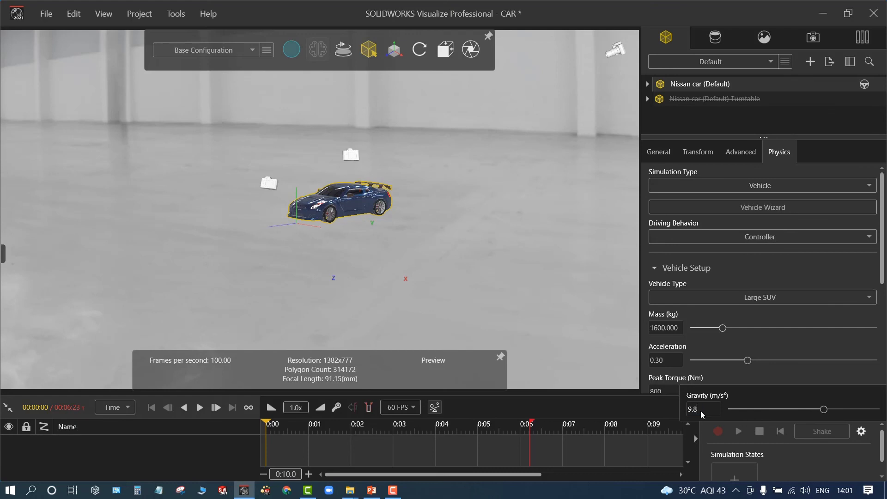
text(1)
click(752, 392)
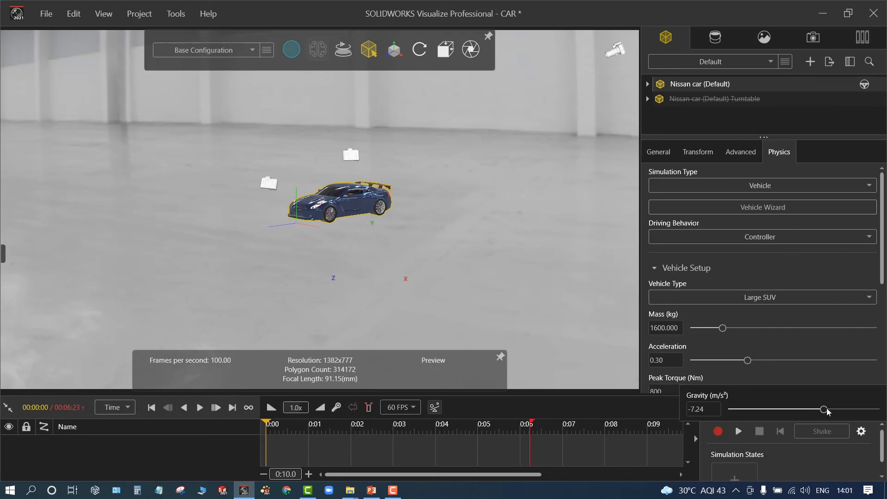
drag(825, 409, 807, 414)
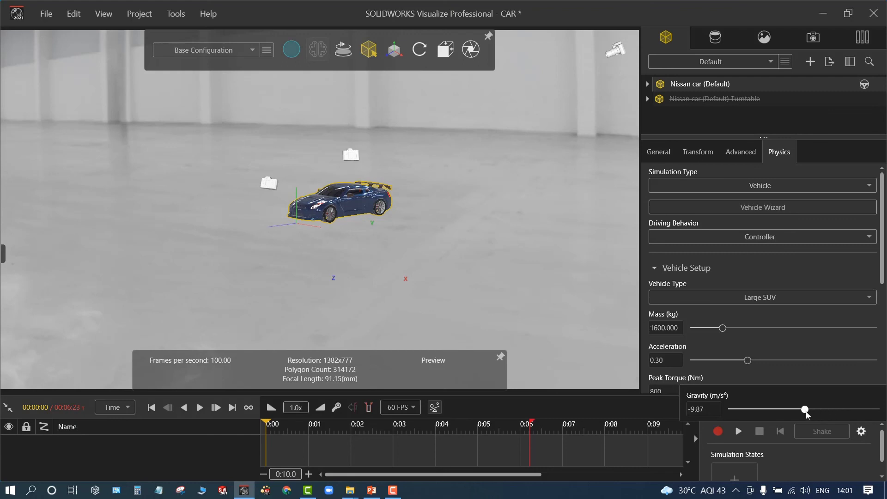
click(738, 437)
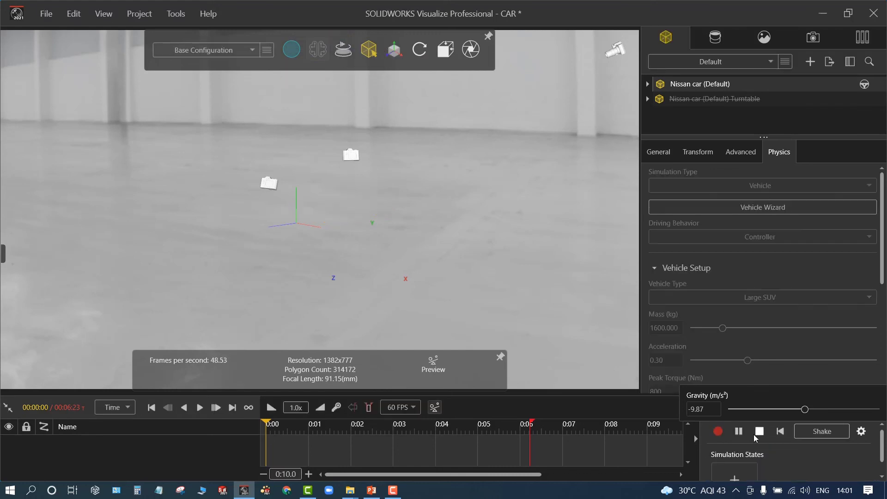
click(754, 435)
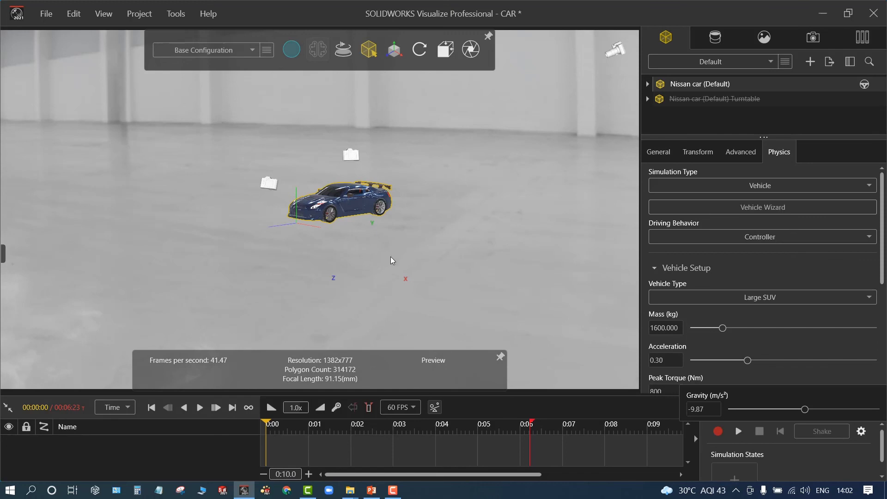
Enable floor shadows and wireframe display in the Nissan car's preview options
click(738, 155)
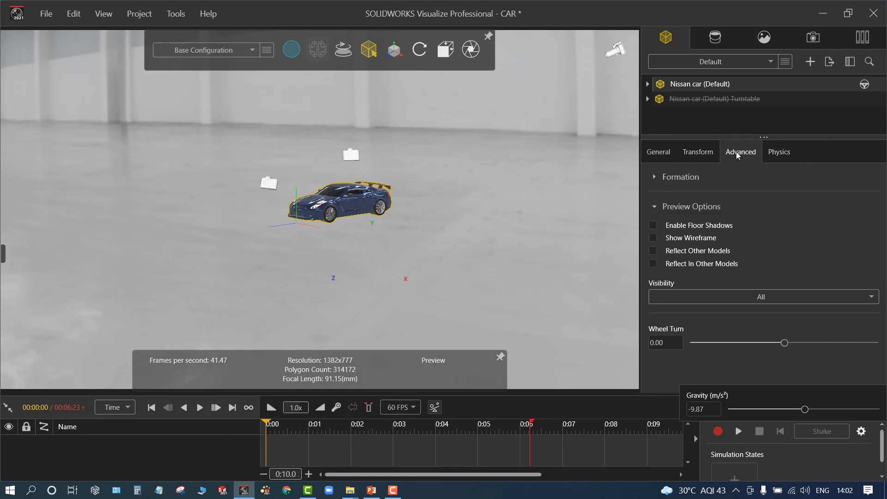
click(653, 225)
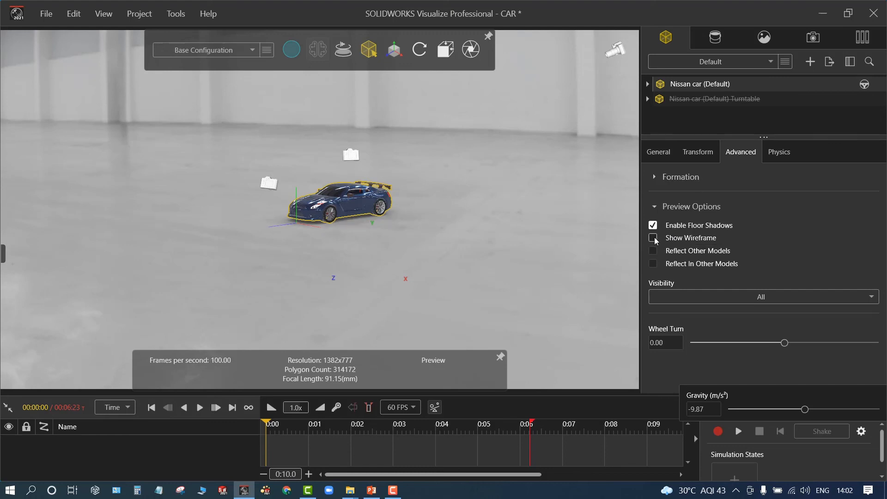
click(654, 238)
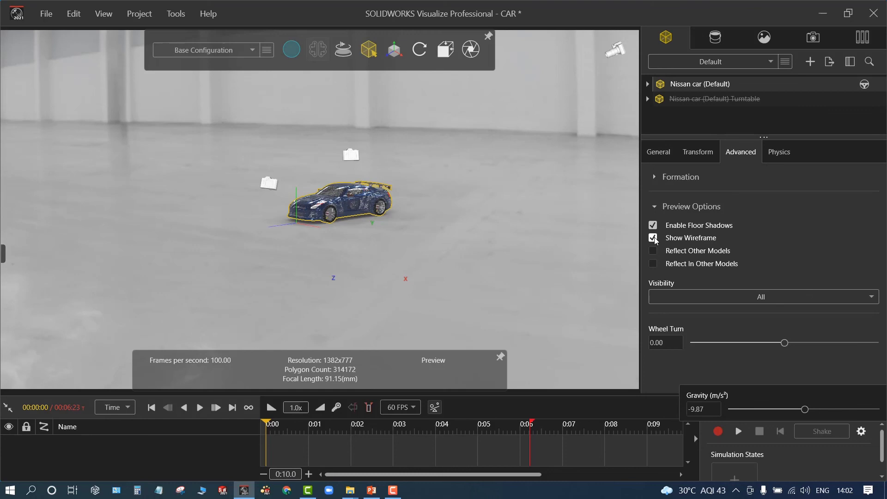
Turn off the Nissan car's wireframe display and compare its preview with Reflect Other Models switched on and off
click(653, 238)
click(653, 251)
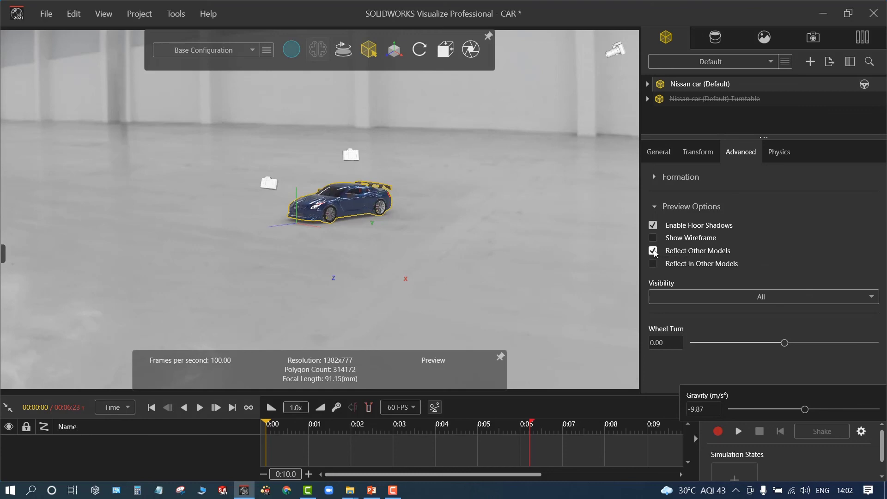
click(653, 251)
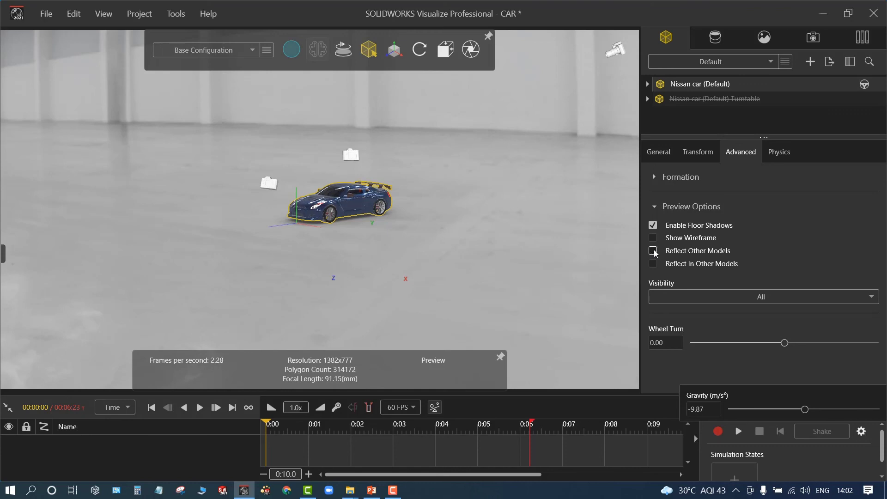
drag(289, 247, 335, 285)
alt+right_drag(336, 284, 307, 193)
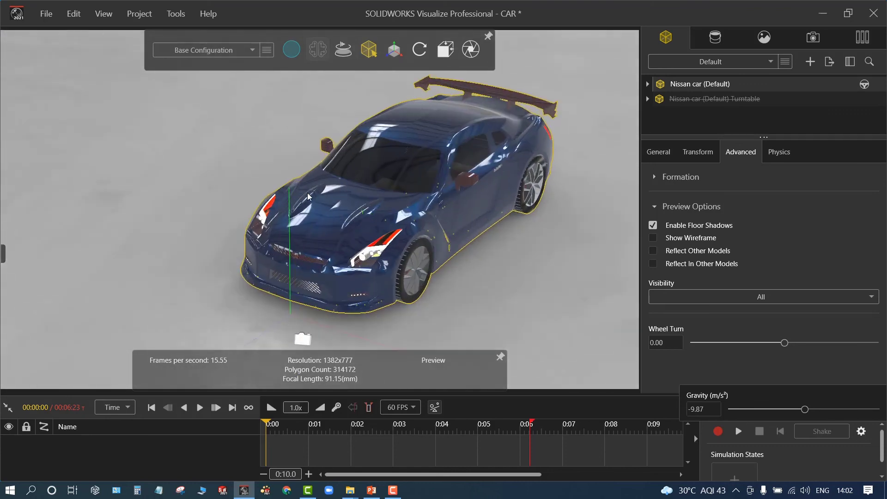
click(652, 251)
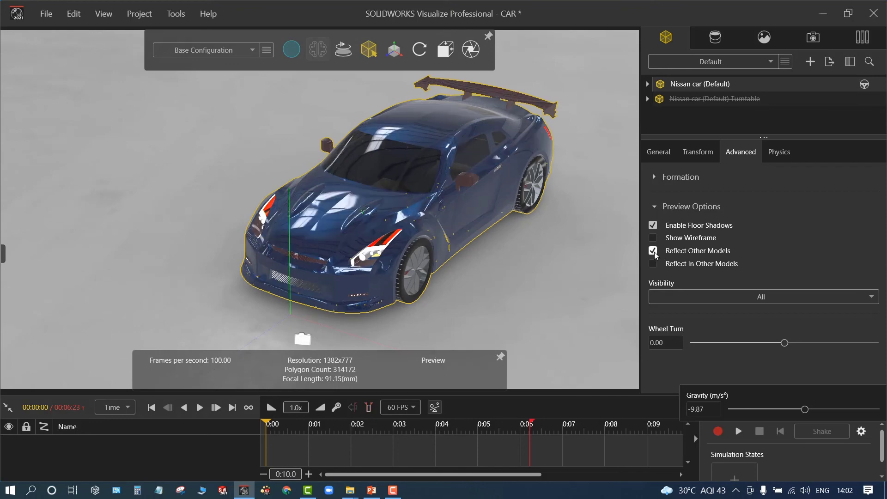
click(652, 251)
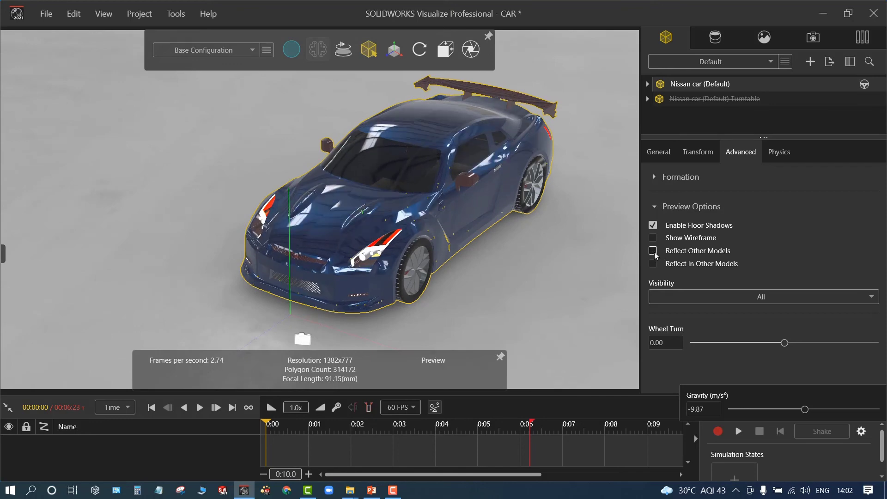
Enable Reflect Other Models and Reflect In Other Models in the Nissan car's preview options, then deselect the car
click(653, 251)
click(653, 251)
click(653, 250)
click(654, 251)
click(653, 252)
click(654, 252)
click(654, 252)
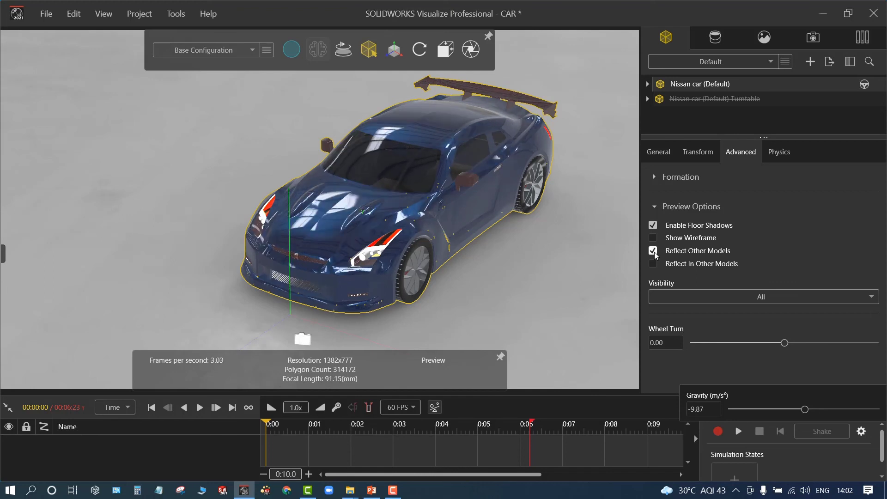
click(653, 250)
click(653, 251)
click(570, 279)
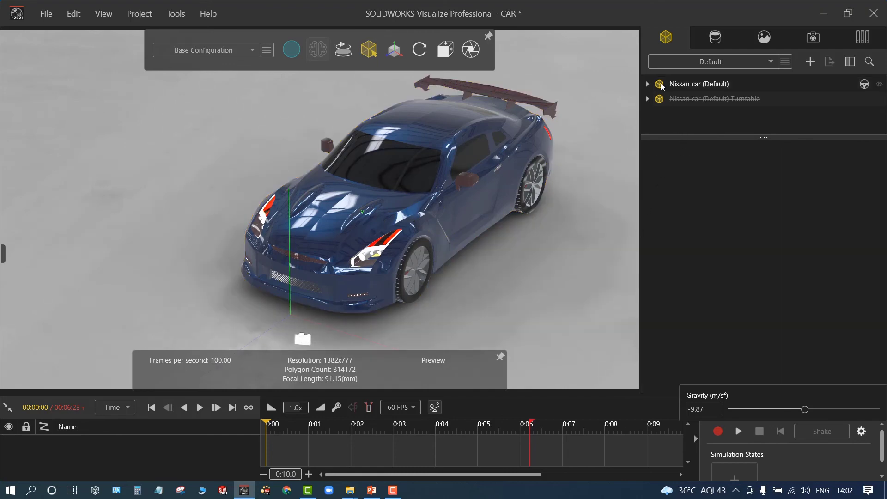
Select the Nissan car, enable Show Wireframe, and inspect the deselected wireframe model from several sides
click(679, 84)
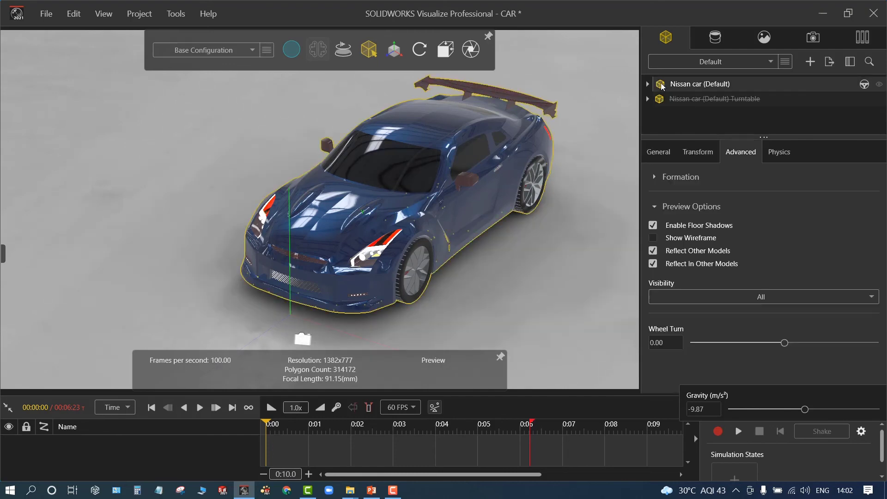
click(691, 238)
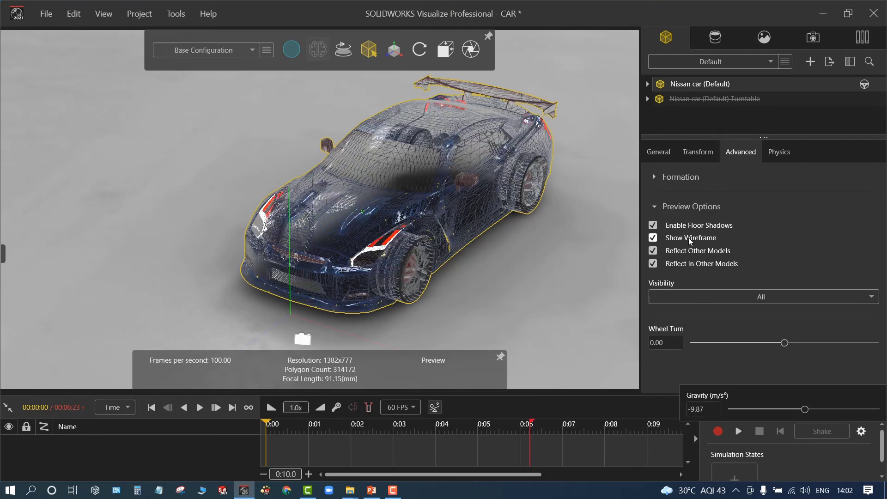
click(690, 238)
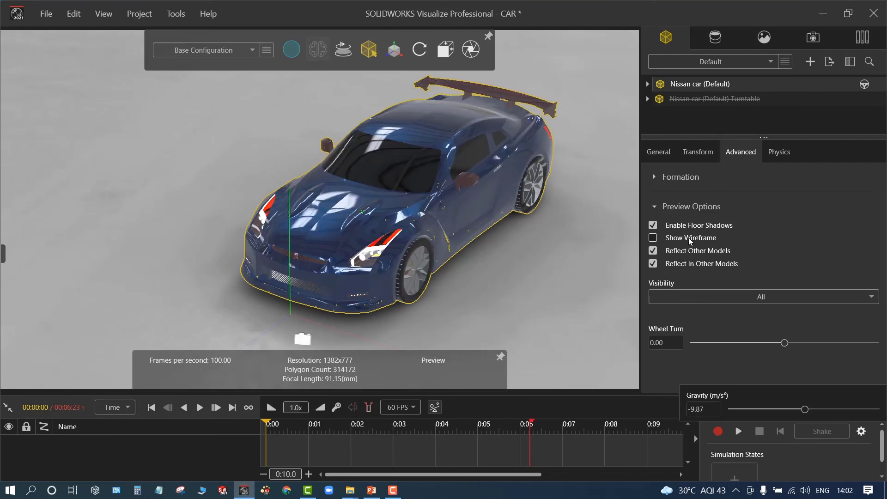
click(689, 238)
click(475, 332)
drag(487, 323, 182, 270)
middle_drag(181, 270, 174, 287)
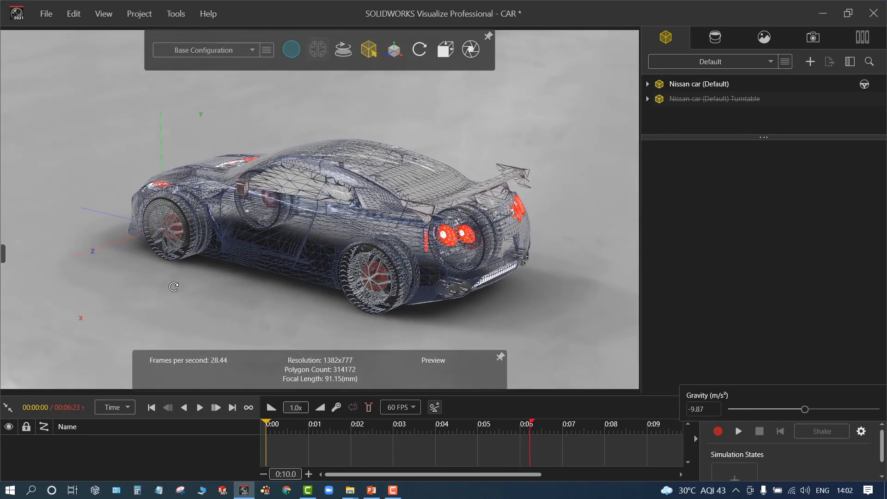
drag(313, 316, 511, 289)
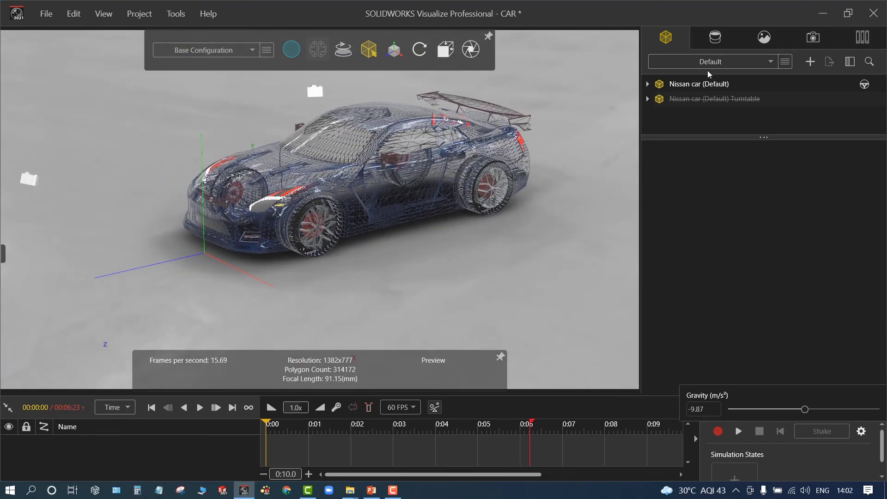